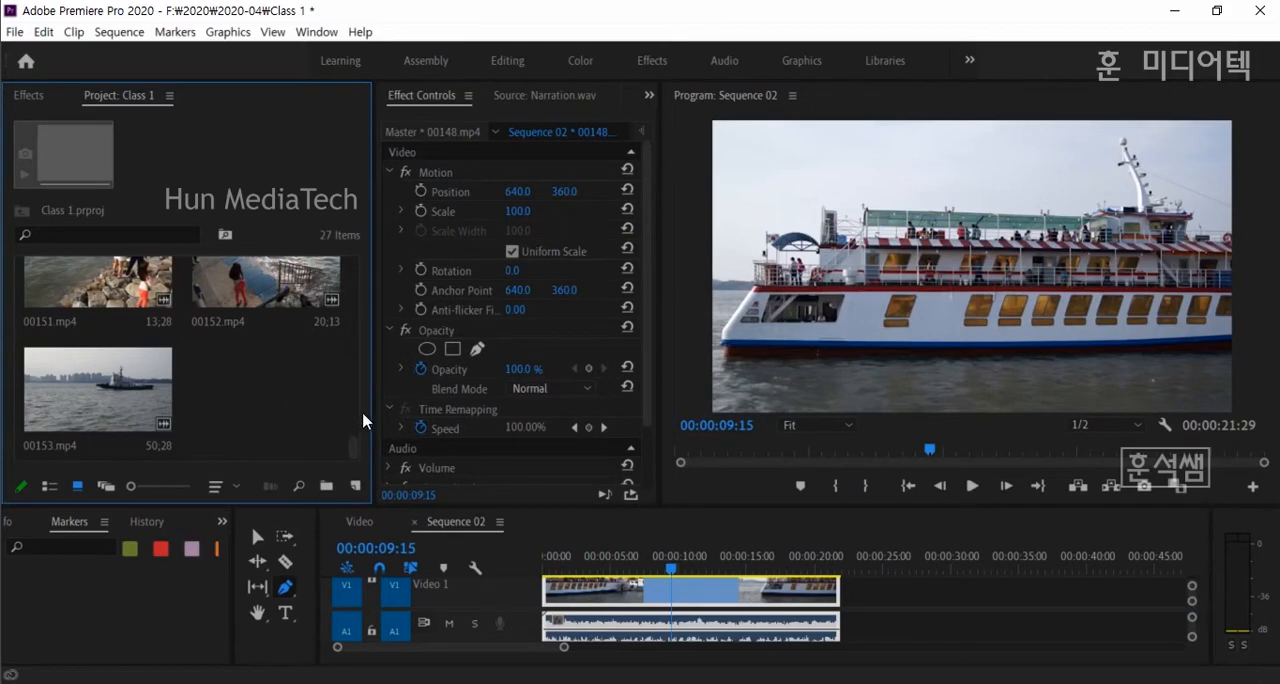
- Widen the Project panel slightly and create a new bin named 월미도
{"action": "left_click_drag", "start_coordinate": [374, 414], "coordinate": [371, 446]}
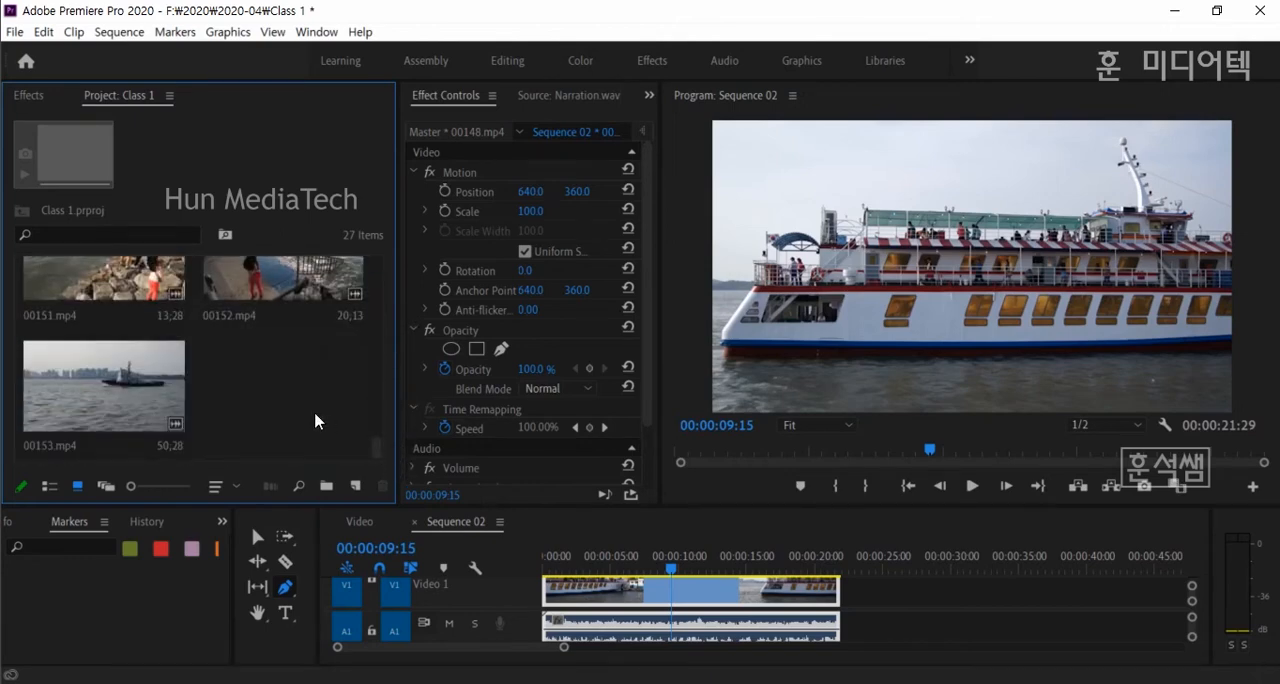
{"action": "mouse_move", "coordinate": [377, 446]}
{"action": "left_mouse_down"}
{"action": "mouse_move", "coordinate": [380, 346]}
{"action": "mouse_move", "coordinate": [383, 464]}
{"action": "mouse_move", "coordinate": [386, 410]}
{"action": "mouse_move", "coordinate": [374, 443]}
{"action": "left_mouse_up"}
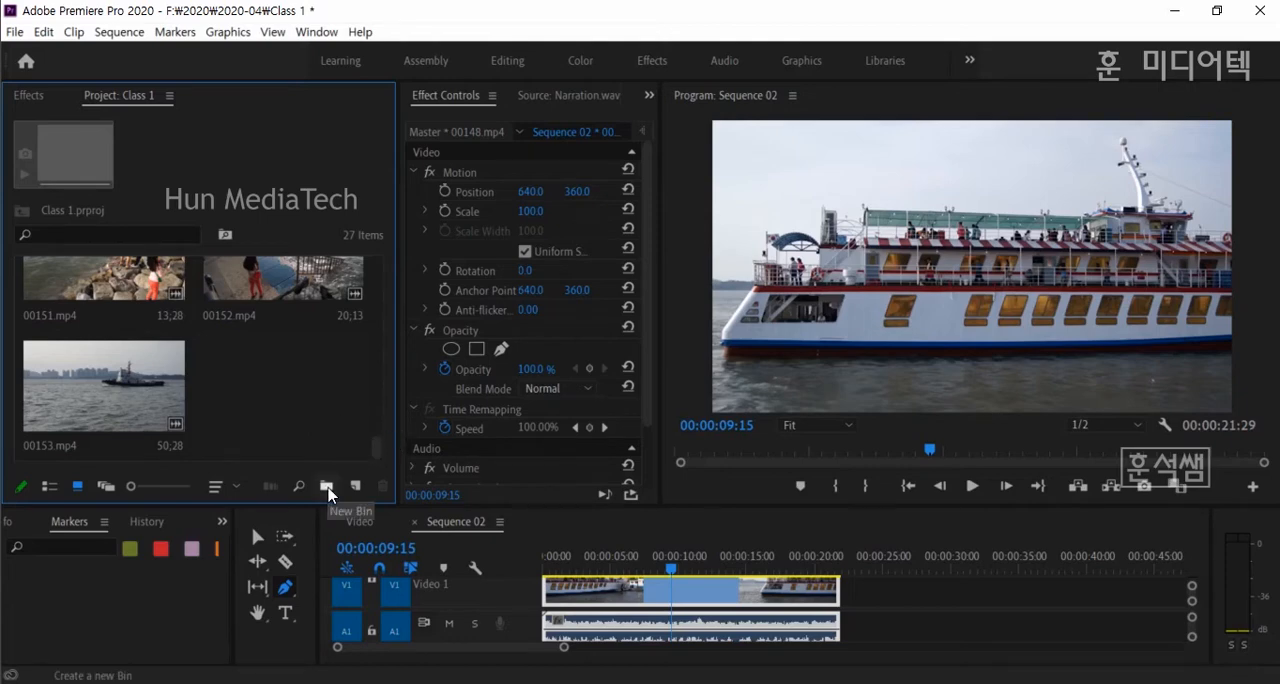
{"action": "left_click", "coordinate": [327, 487]}
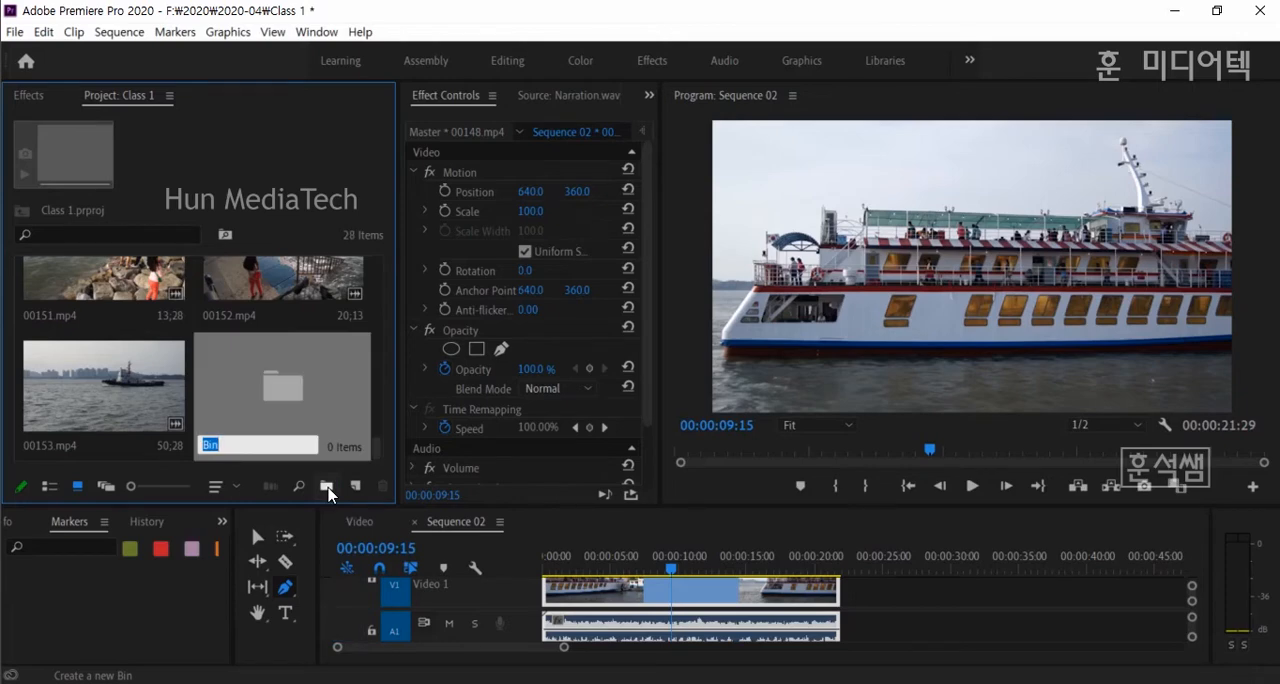
{"action": "type", "text": "d"}
{"action": "type", "text": "월미도"}
{"action": "left_click", "coordinate": [284, 386]}
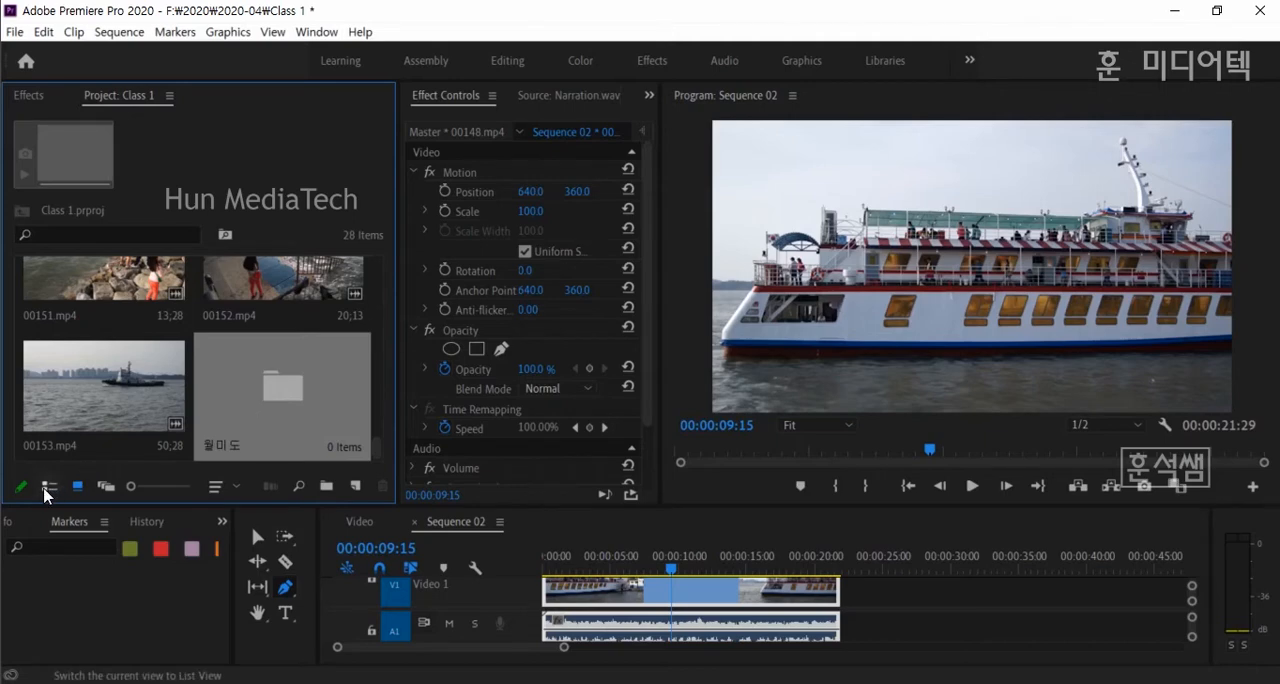
- Move the clips 00153.mp4, 00151.mp4, 00152.mp4 and 00150.mp4 into the 월미도 bin
{"action": "left_click_drag", "start_coordinate": [93, 394], "coordinate": [284, 392]}
{"action": "left_click", "coordinate": [126, 300]}
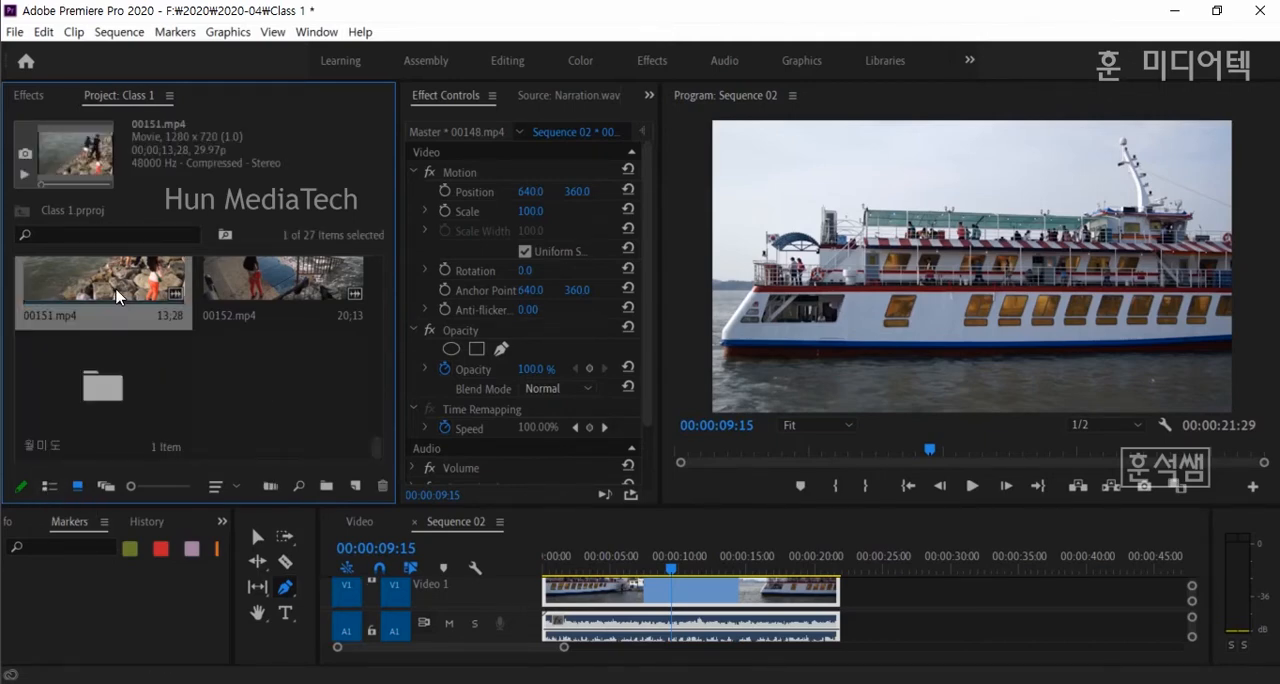
{"action": "left_click", "coordinate": [286, 305], "text": "ctrl"}
{"action": "left_click_drag", "start_coordinate": [122, 286], "coordinate": [120, 398]}
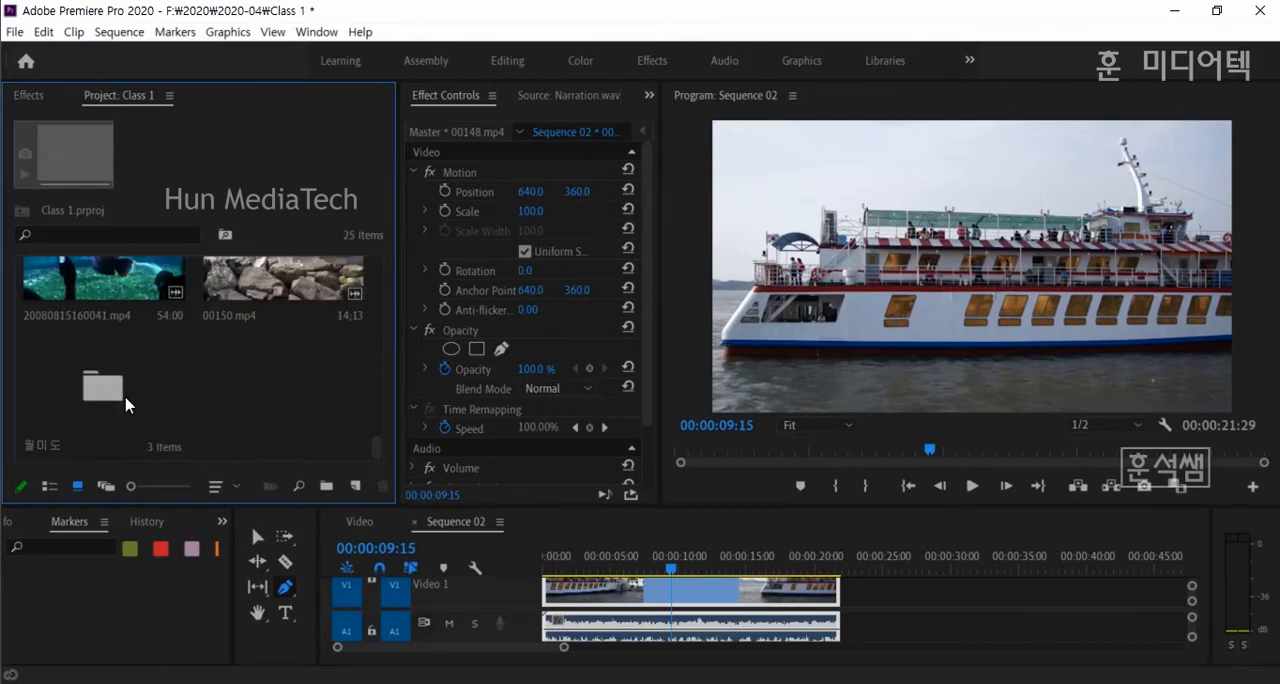
{"action": "left_click", "coordinate": [280, 290]}
{"action": "left_click_drag", "start_coordinate": [280, 290], "coordinate": [110, 398]}
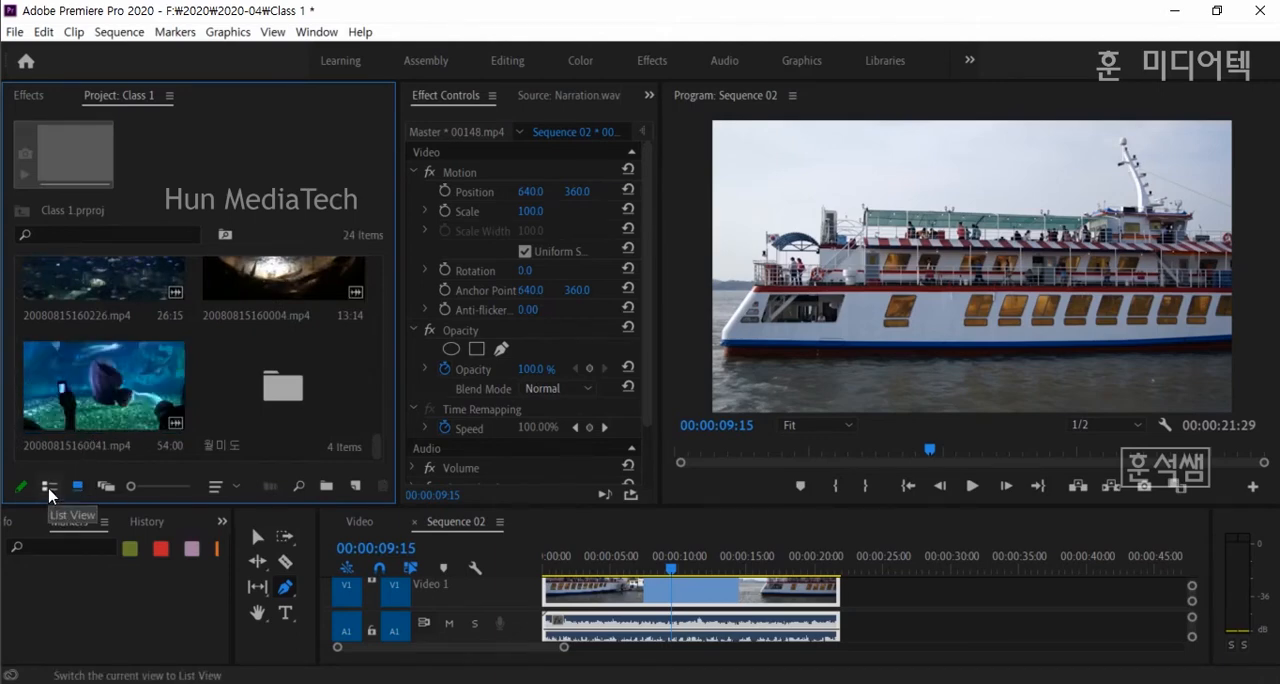
- Show the project items in List View and enlarge the Project panel in height and width
{"action": "left_click", "coordinate": [49, 489]}
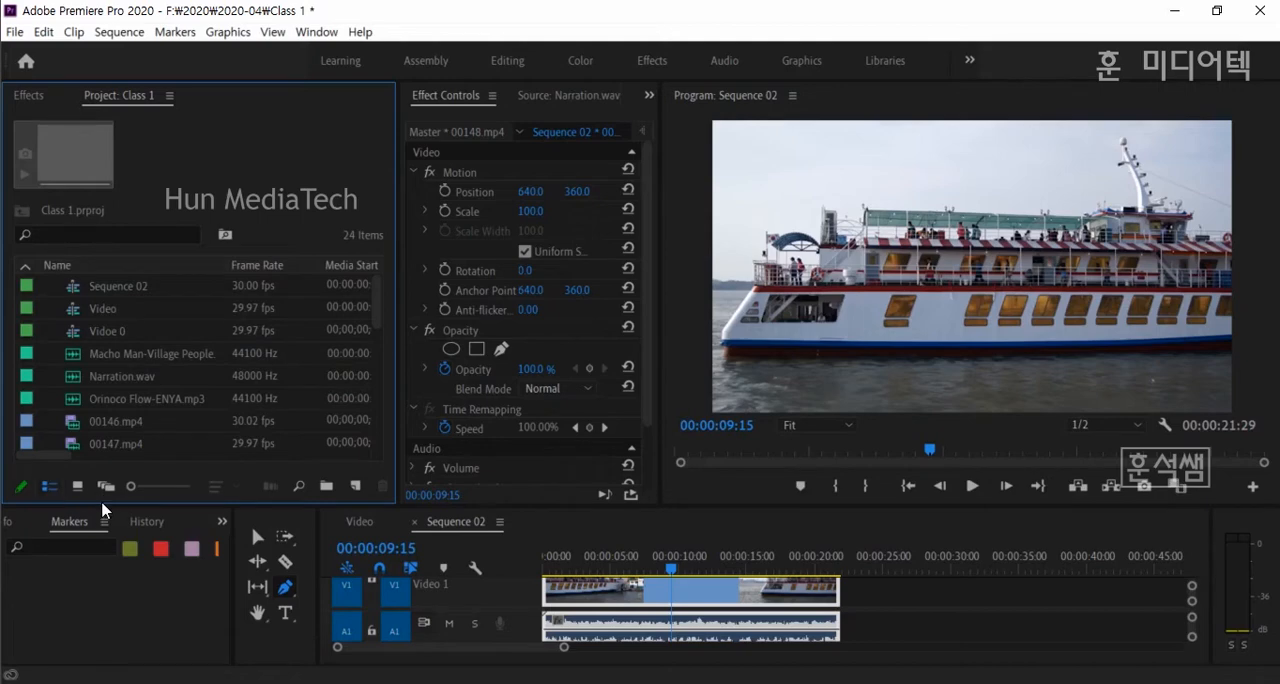
{"action": "left_click_drag", "start_coordinate": [106, 507], "coordinate": [124, 585]}
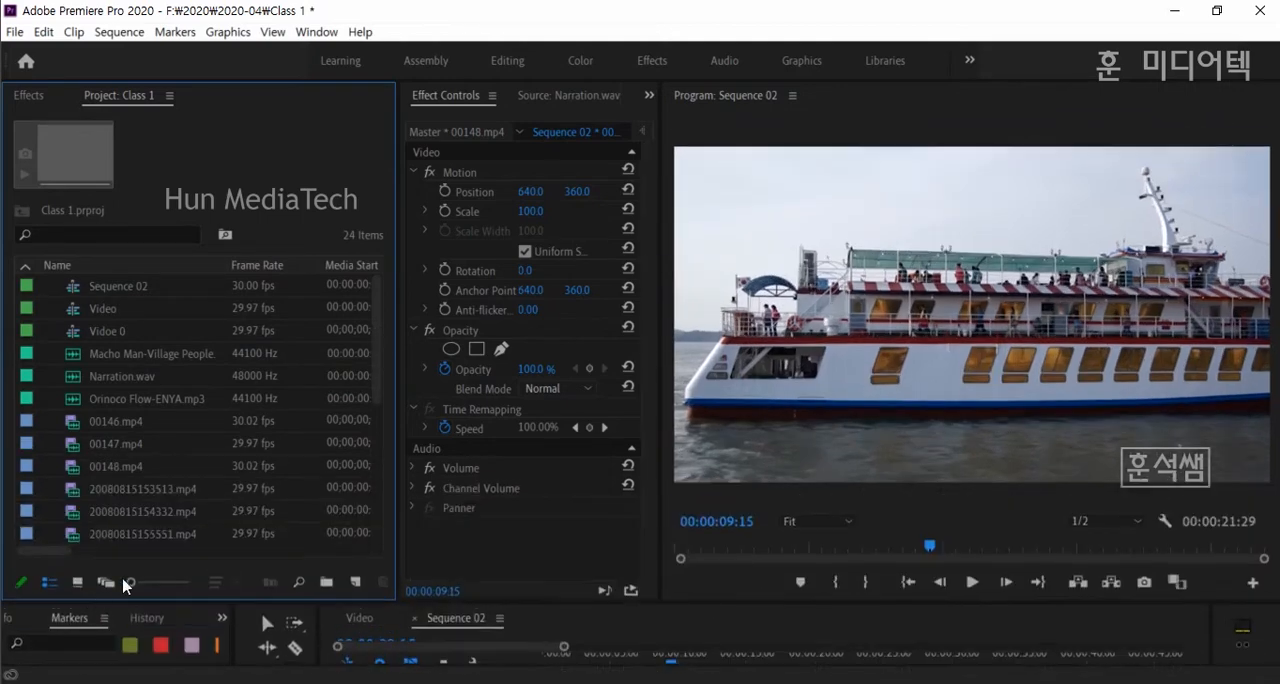
{"action": "left_click_drag", "start_coordinate": [398, 457], "coordinate": [572, 457]}
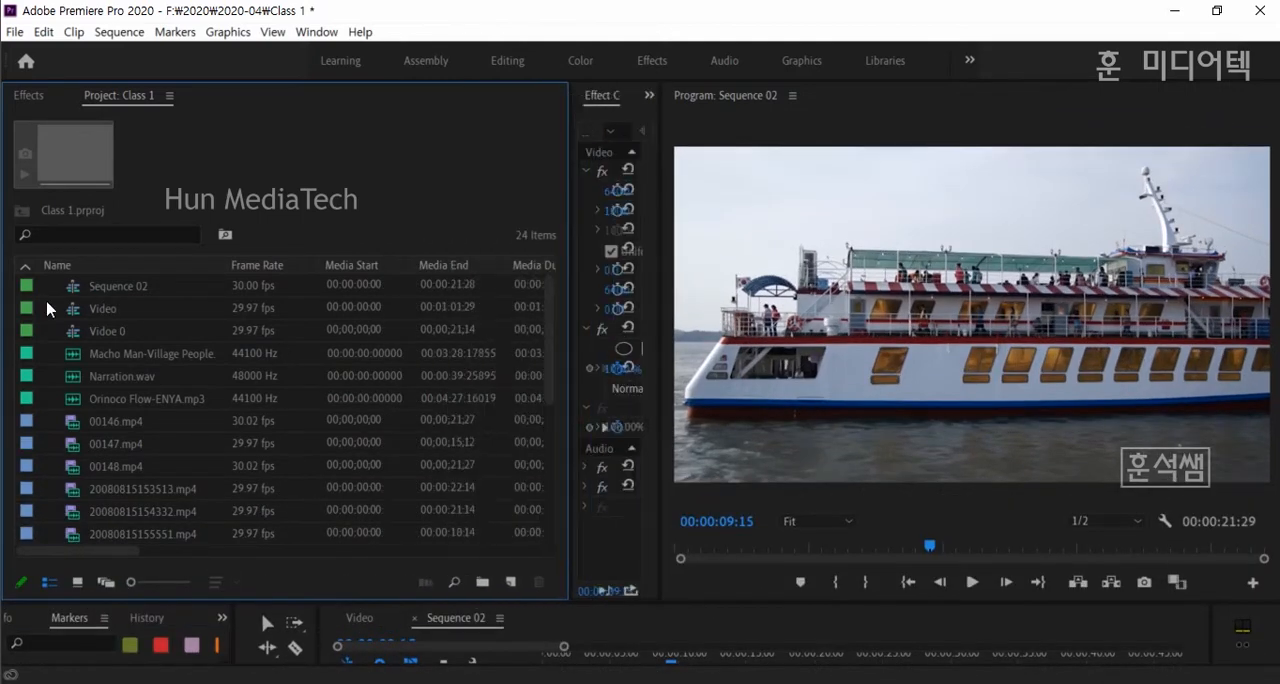
- Sort the project list in ascending order and move 00146.mp4, 00147.mp4 and 00148.mp4 into the 월미도 bin
{"action": "left_click", "coordinate": [28, 265]}
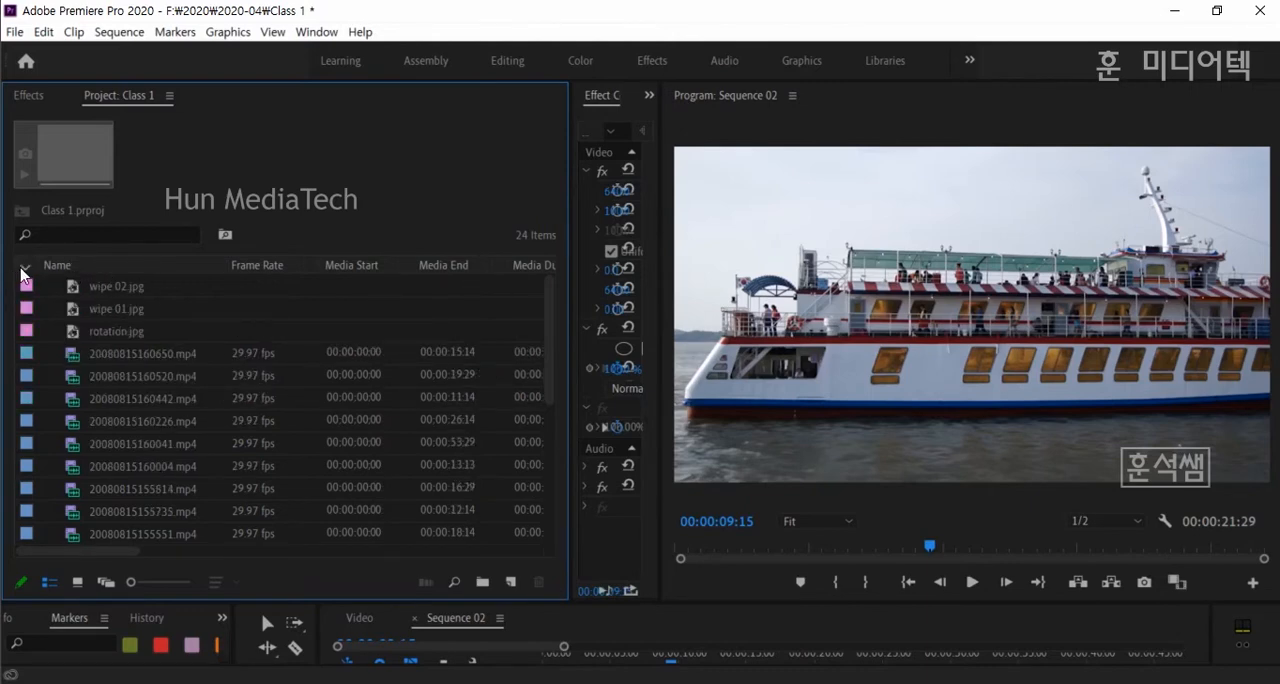
{"action": "left_click", "coordinate": [24, 268]}
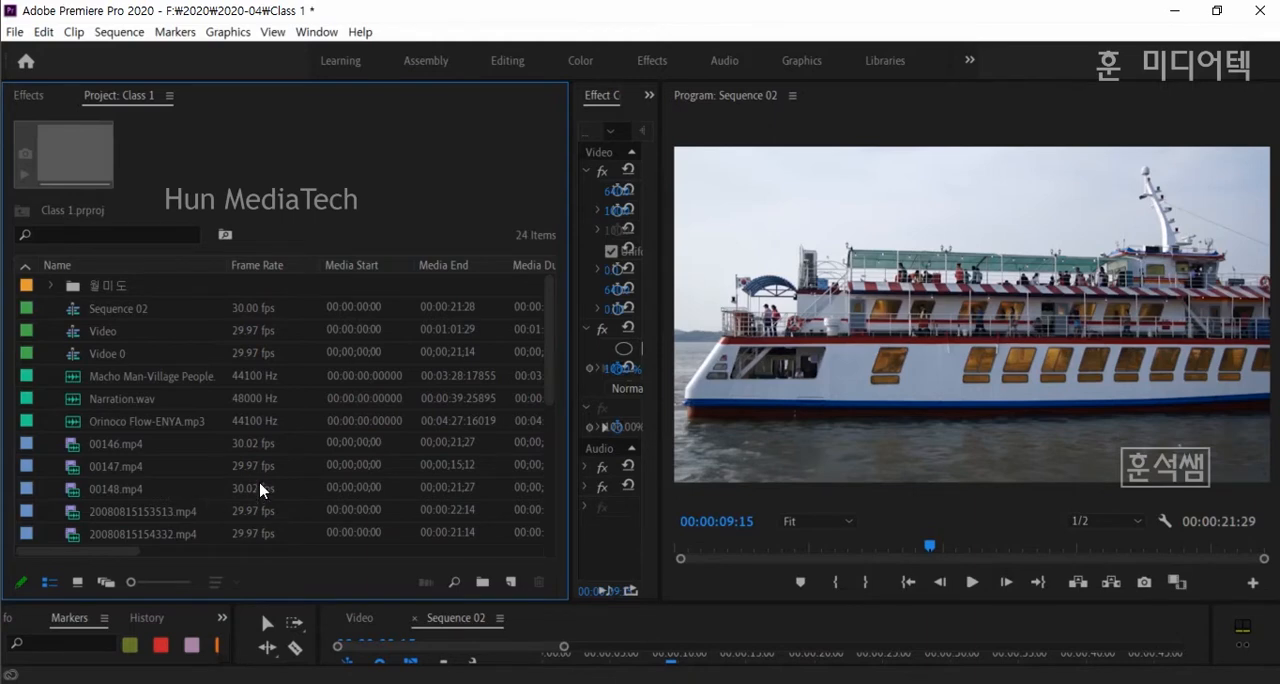
{"action": "left_click", "coordinate": [117, 451]}
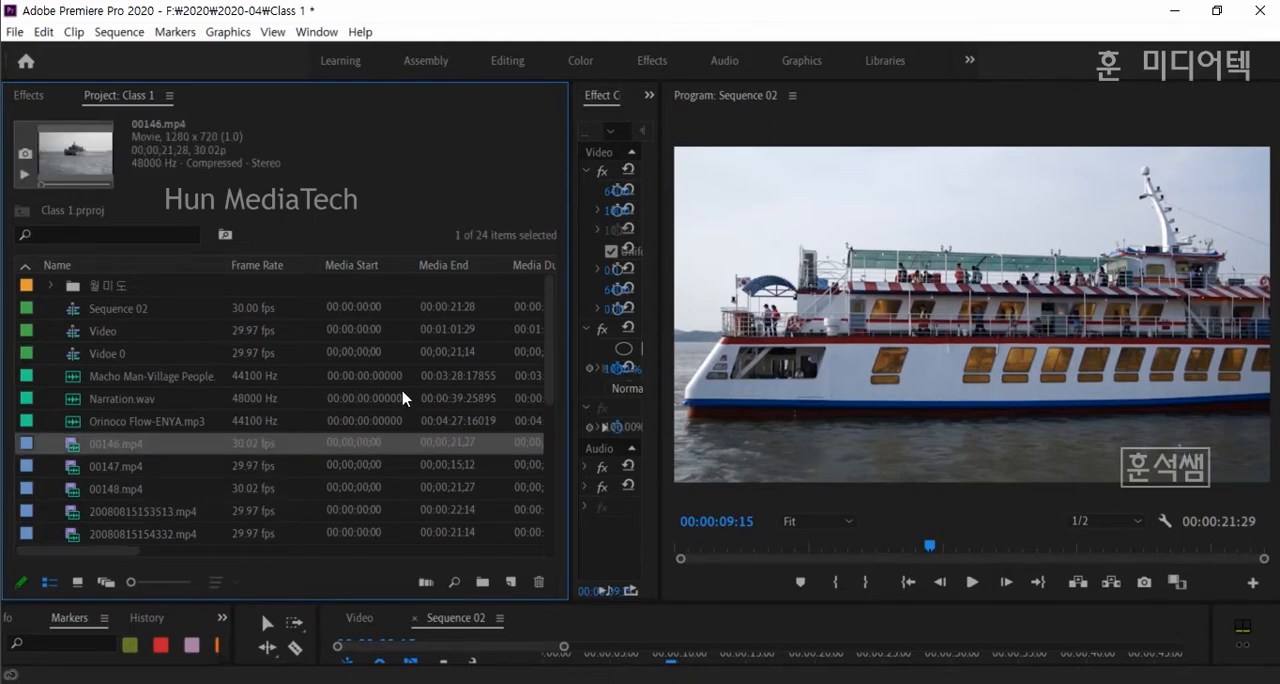
{"action": "left_click", "coordinate": [120, 490], "text": "shift"}
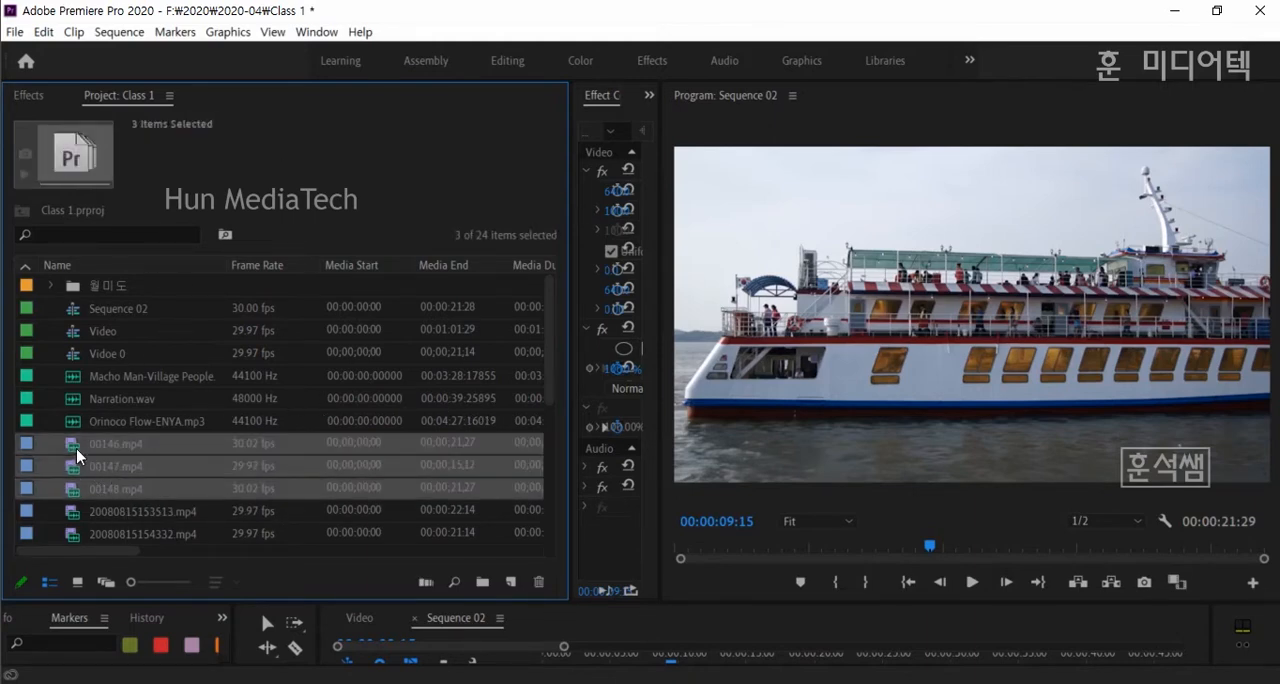
{"action": "left_click_drag", "start_coordinate": [76, 448], "coordinate": [118, 287]}
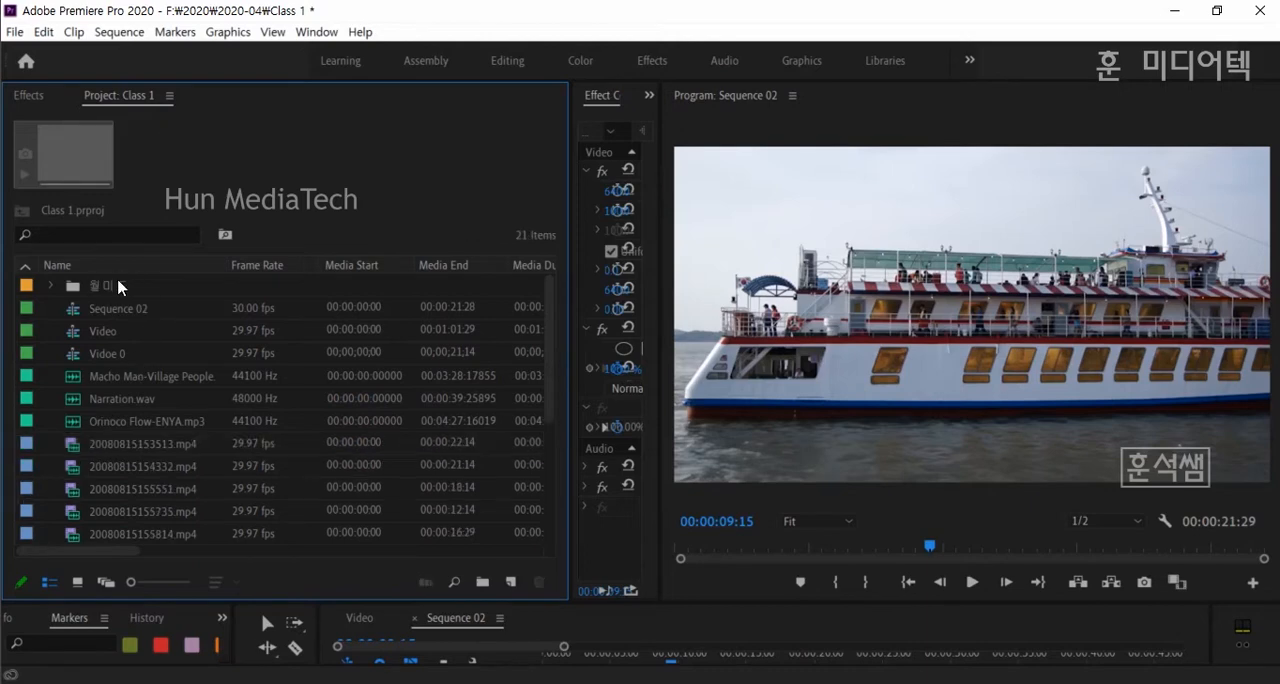
- Create a new bin named 아쿠아리움 in the project
{"action": "scroll", "coordinate": [182, 509], "scroll_direction": "down", "scroll_amount": 5}
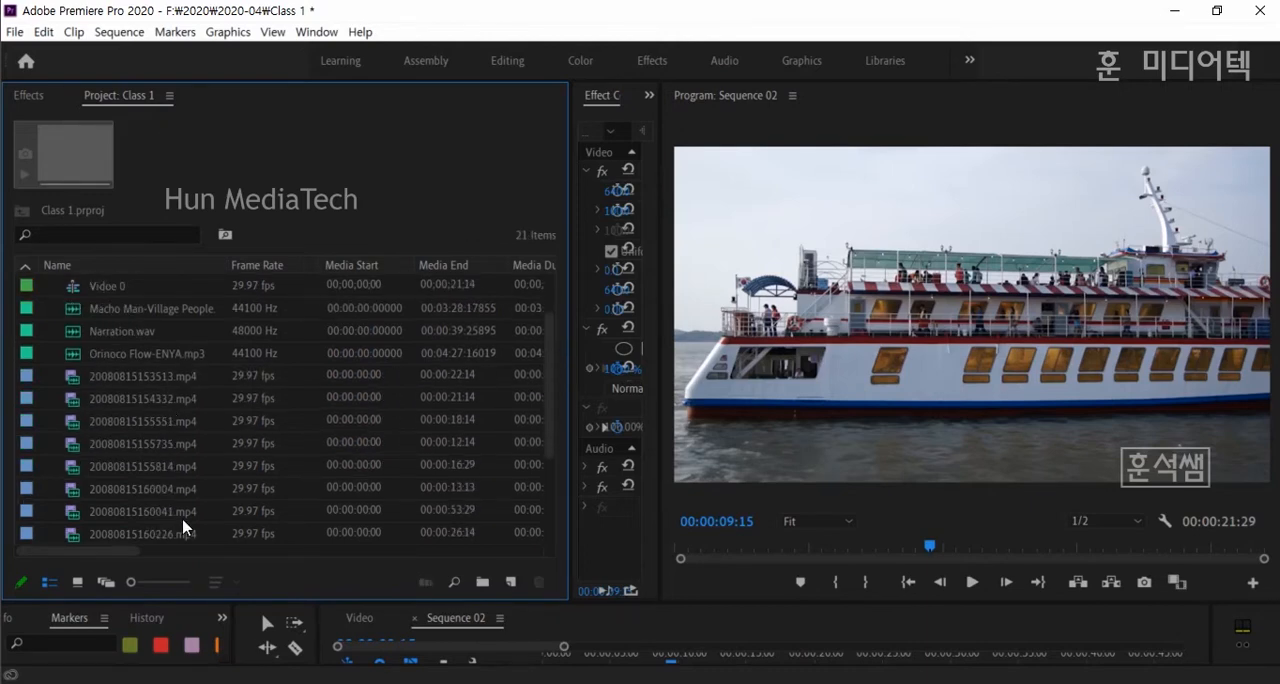
{"action": "scroll", "coordinate": [182, 509], "scroll_direction": "down", "scroll_amount": 1}
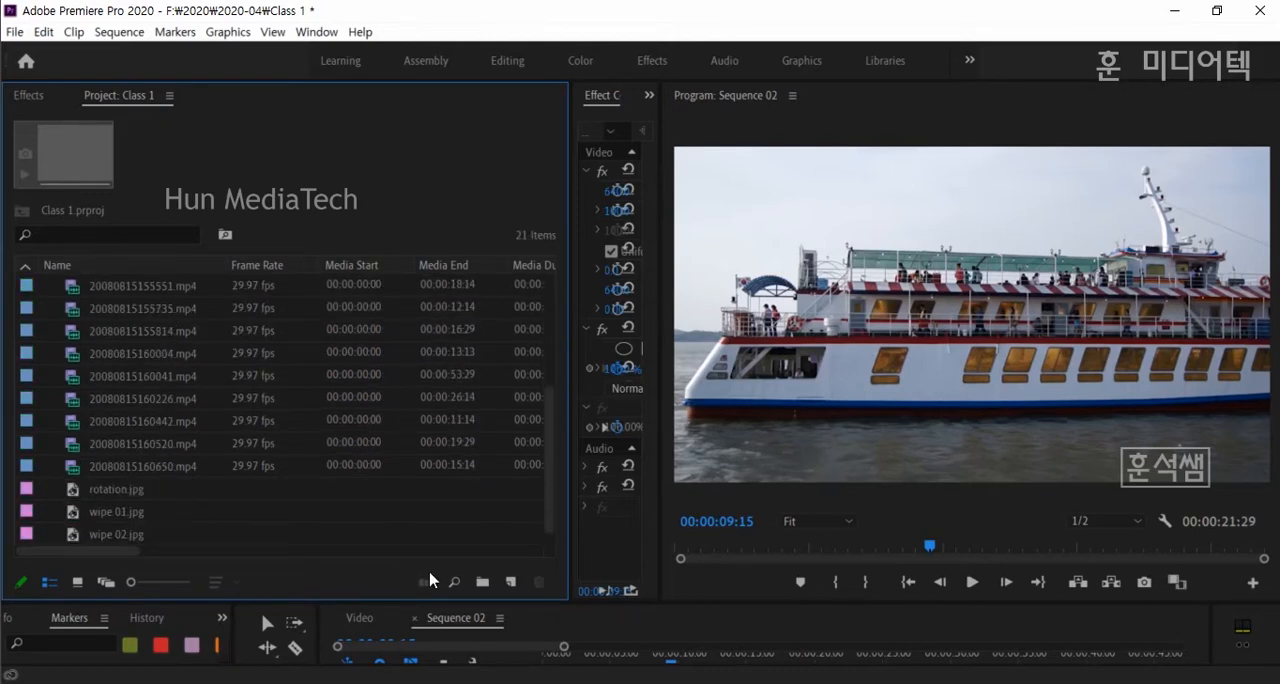
{"action": "left_click", "coordinate": [483, 584]}
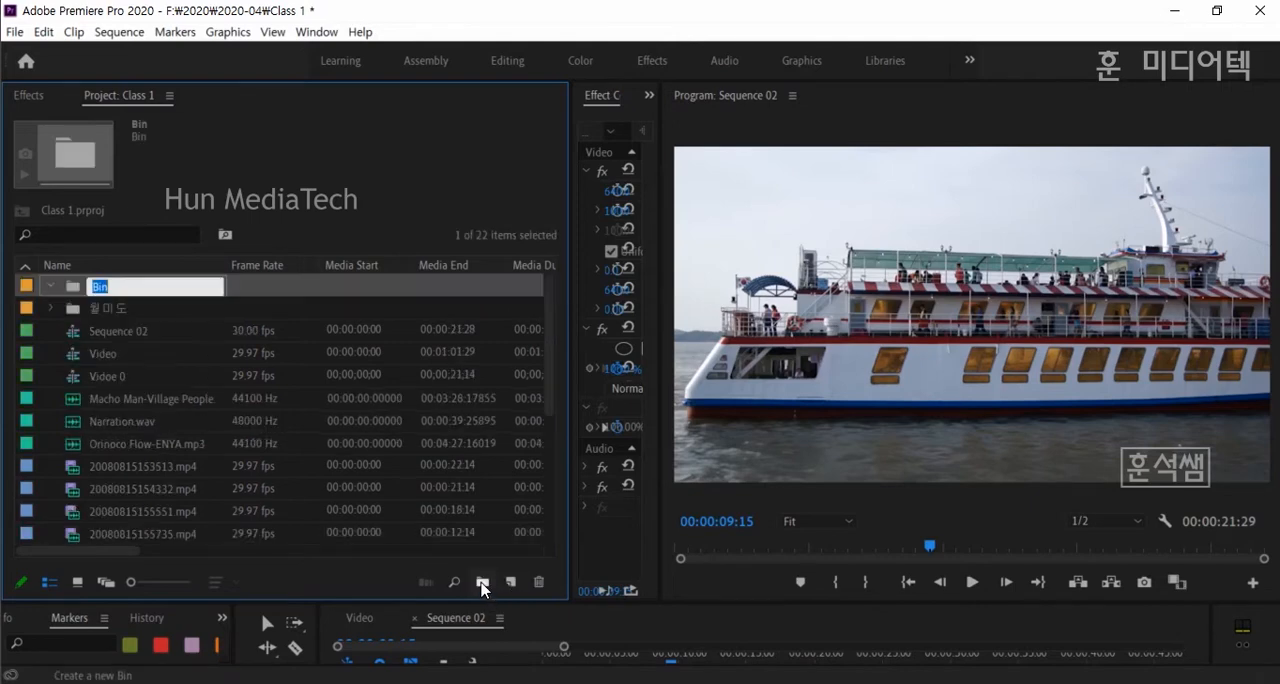
{"action": "type", "text": "아쿠아리움"}
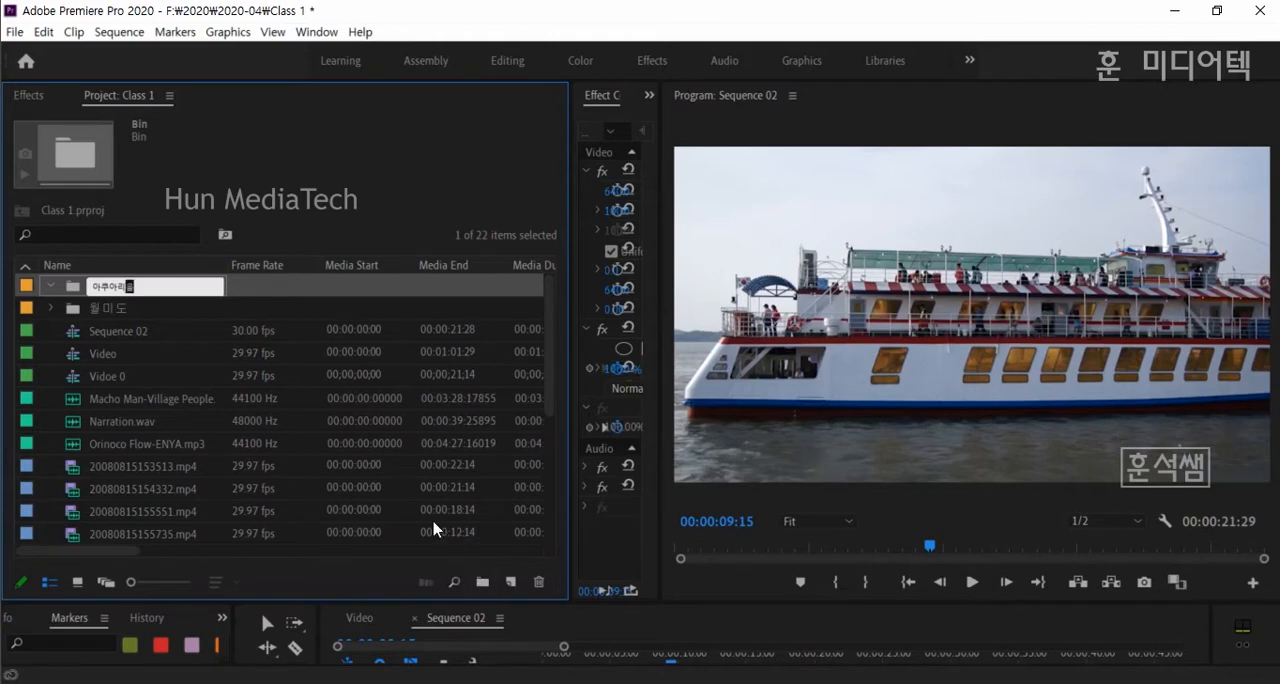
{"action": "left_click", "coordinate": [77, 288]}
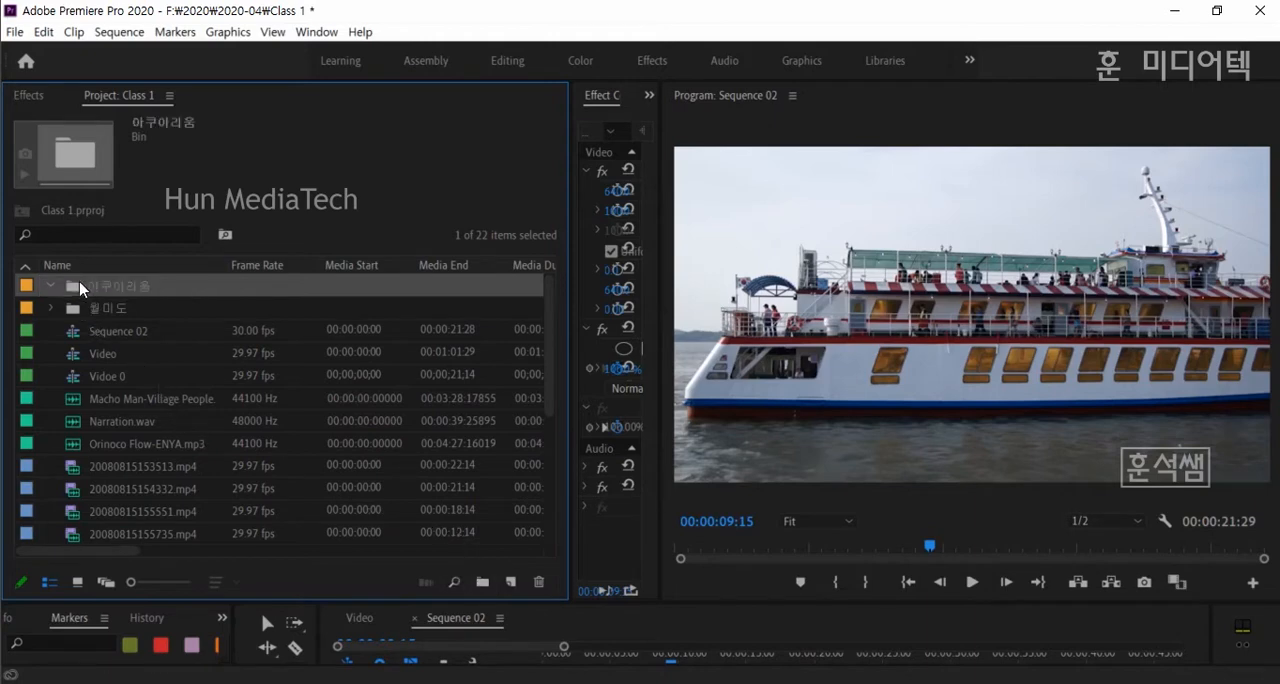
- Move all clips from 20080815153513.mp4 through 20080815160650.mp4 into the 아쿠아리움 bin
{"action": "left_click", "coordinate": [151, 467]}
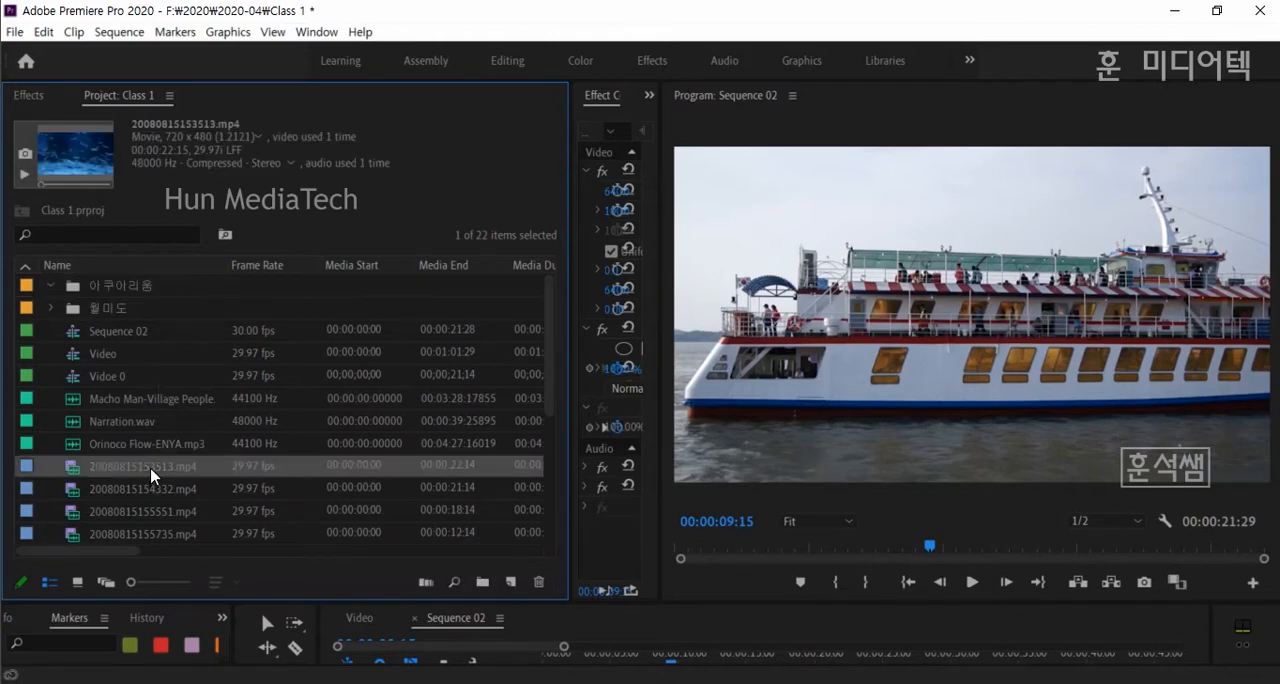
{"action": "scroll", "coordinate": [151, 470], "scroll_direction": "down", "scroll_amount": 3}
{"action": "scroll", "coordinate": [151, 476], "scroll_direction": "down", "scroll_amount": 1}
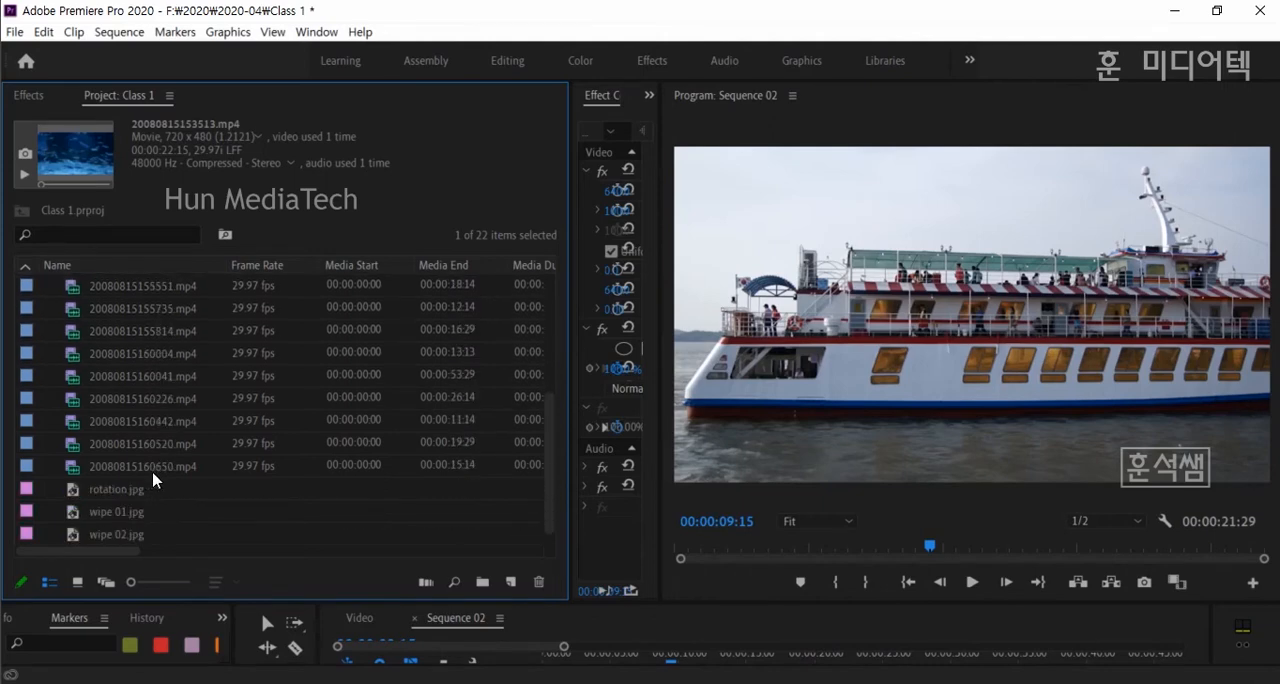
{"action": "left_click", "coordinate": [158, 474], "text": "shift"}
{"action": "scroll", "coordinate": [218, 464], "scroll_direction": "up", "scroll_amount": 2}
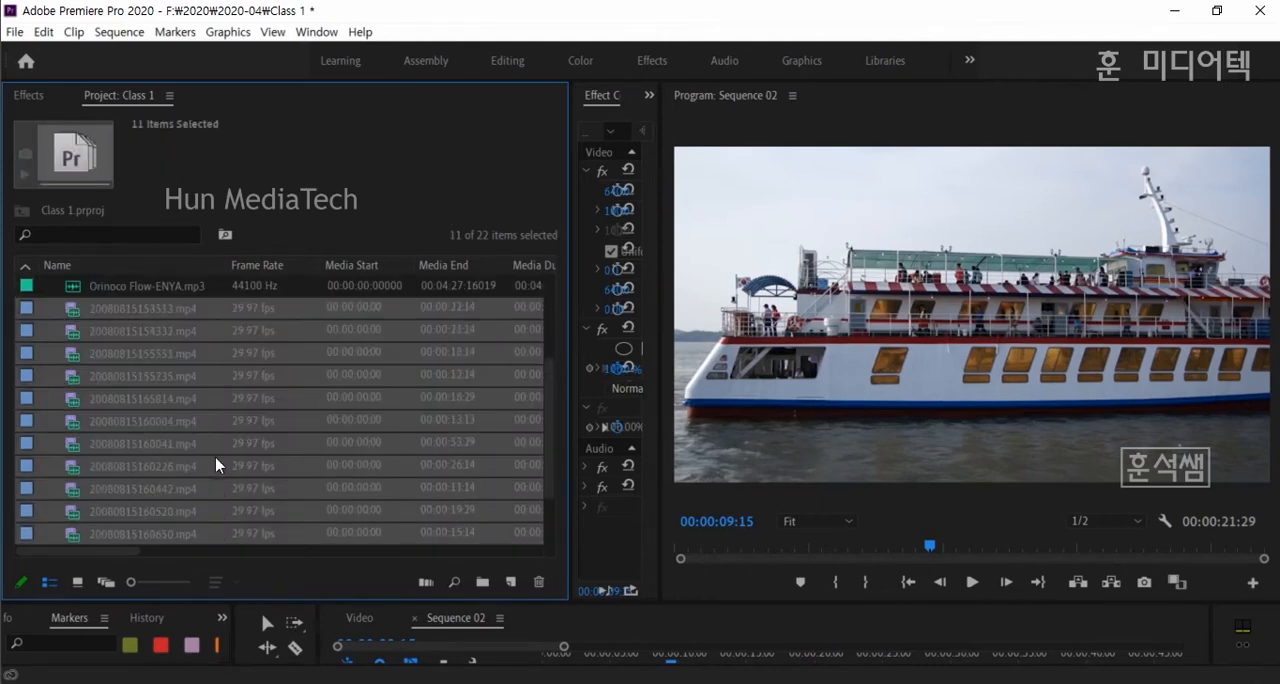
{"action": "scroll", "coordinate": [218, 464], "scroll_direction": "up", "scroll_amount": 2}
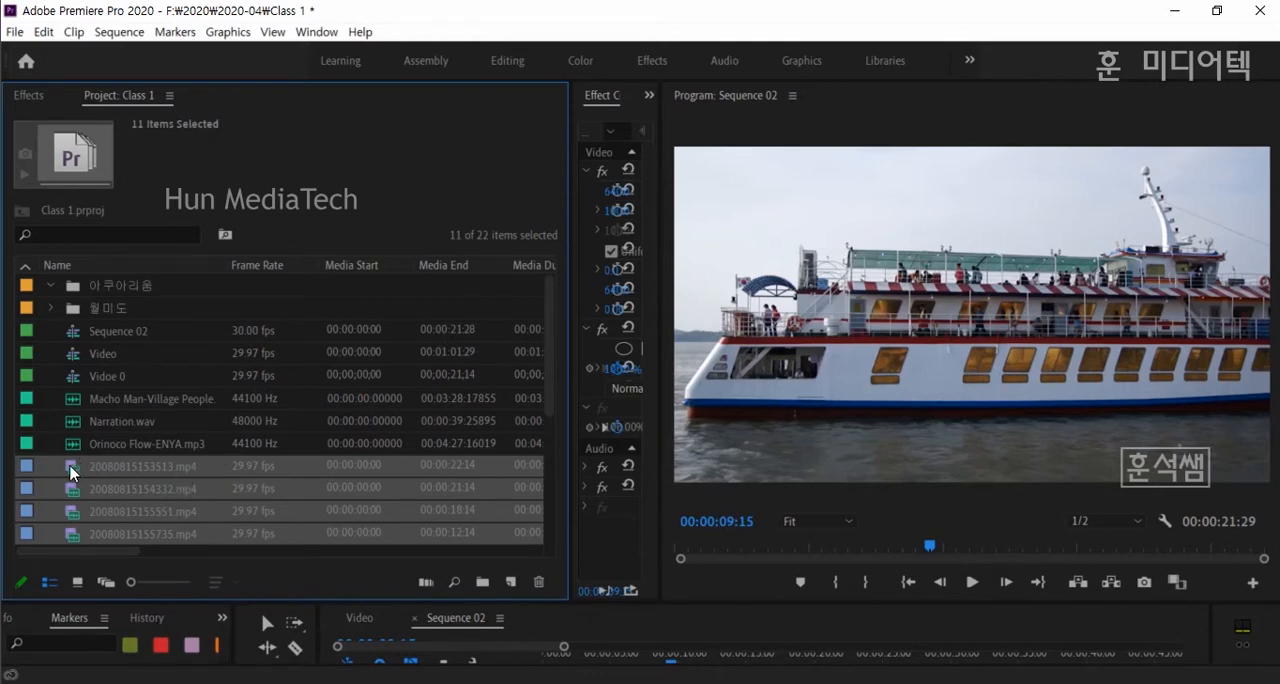
{"action": "mouse_move", "coordinate": [76, 474]}
{"action": "left_click_drag", "start_coordinate": [115, 290], "coordinate": [119, 297]}
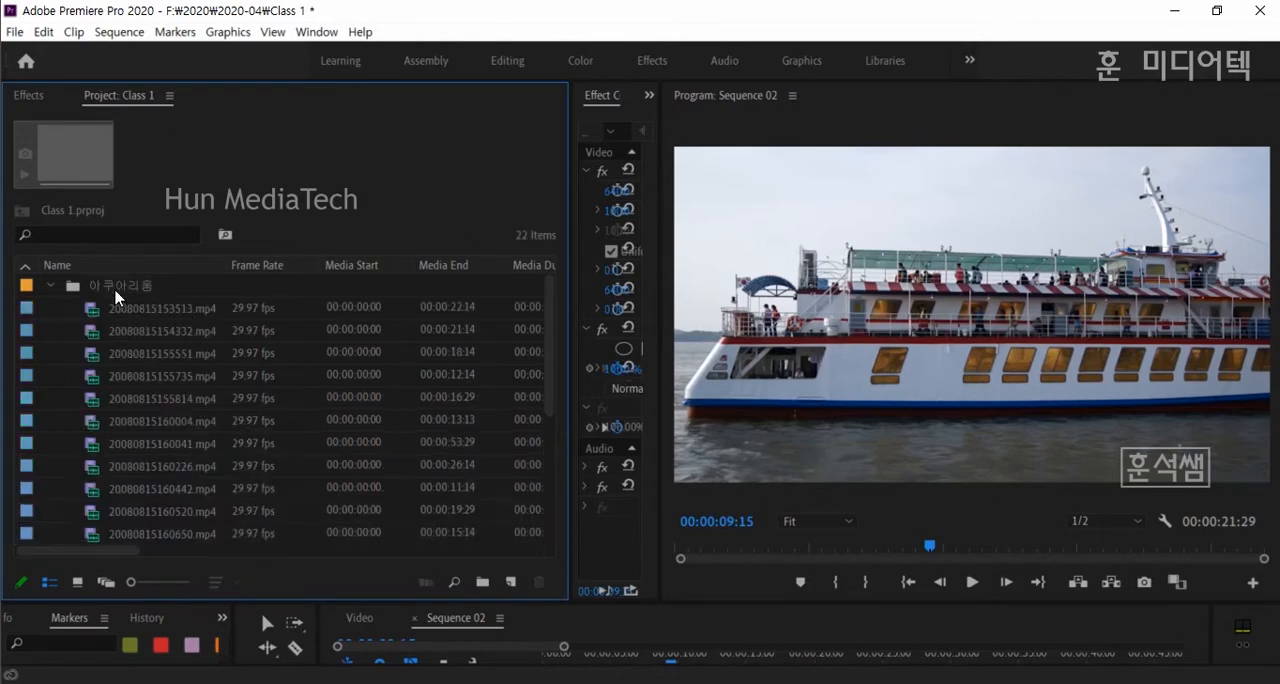
- Expand and collapse the 아쿠아리움 and 월미도 bins in the list to check their contents
{"action": "left_click", "coordinate": [50, 286]}
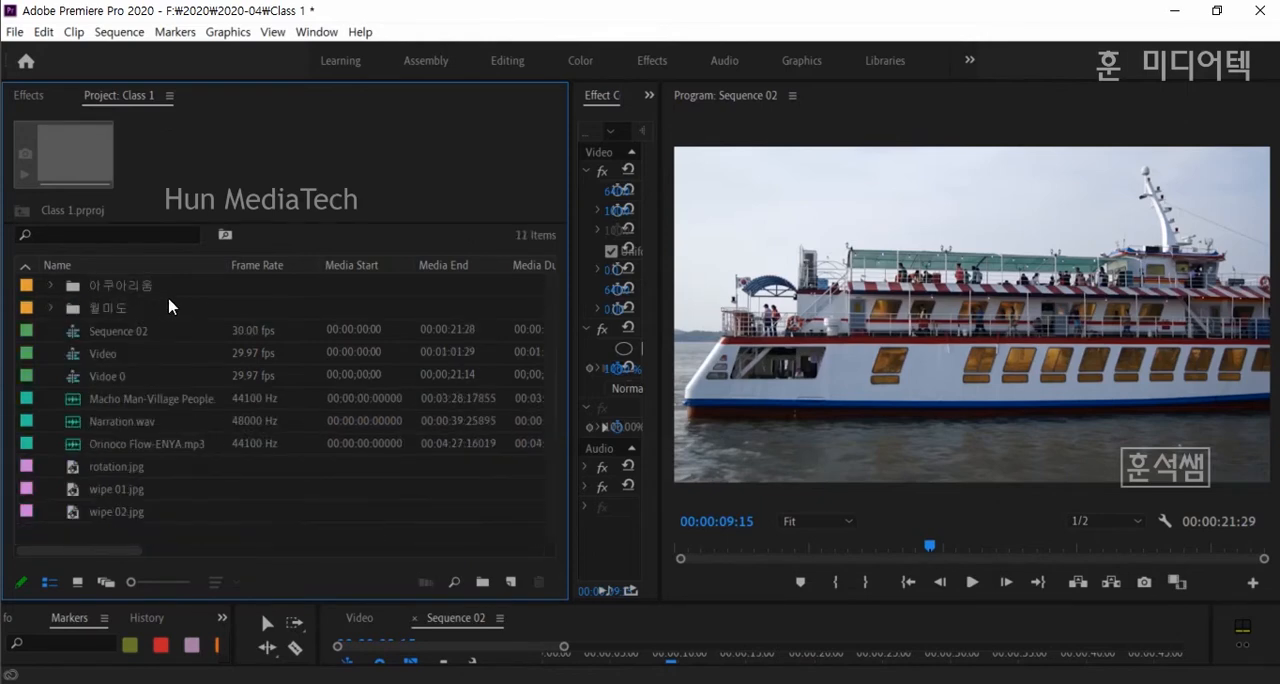
{"action": "left_click", "coordinate": [51, 287]}
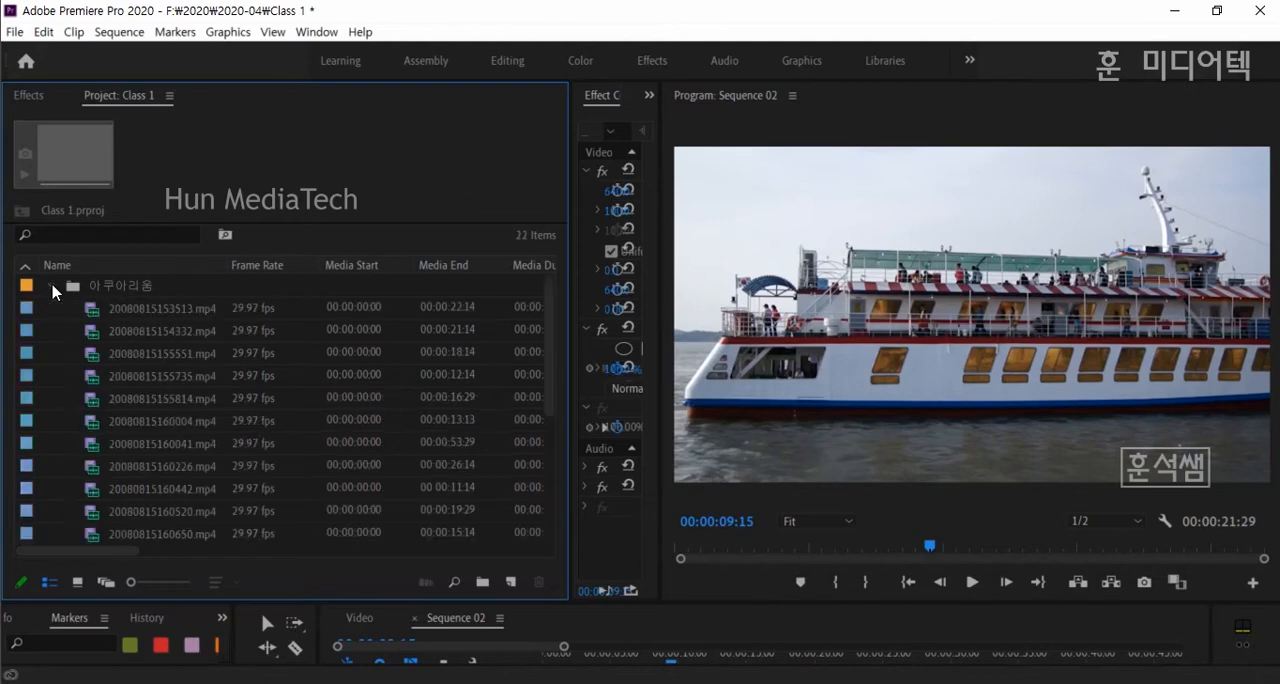
{"action": "left_click", "coordinate": [51, 287]}
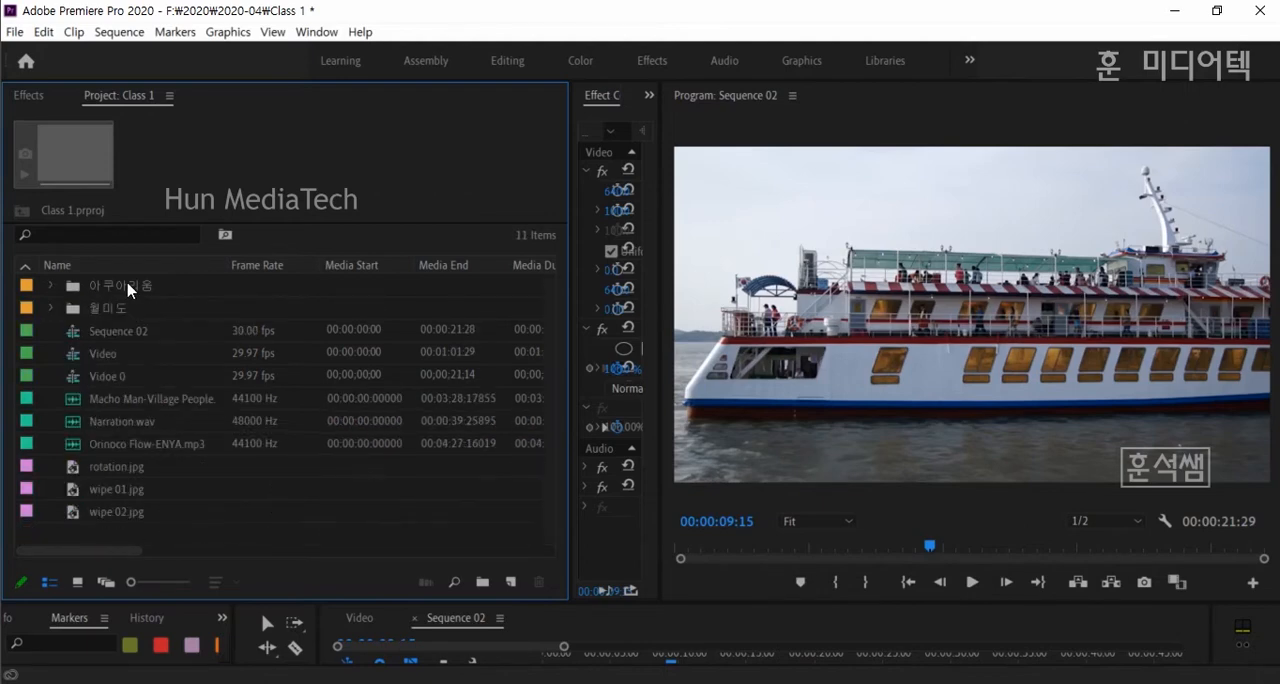
{"action": "left_click", "coordinate": [51, 287]}
{"action": "left_click", "coordinate": [51, 287]}
{"action": "left_click", "coordinate": [51, 308]}
{"action": "left_click", "coordinate": [51, 308]}
- Show the project items in Icon View and open the 월미도 bin to browse its clips
{"action": "left_click", "coordinate": [79, 584]}
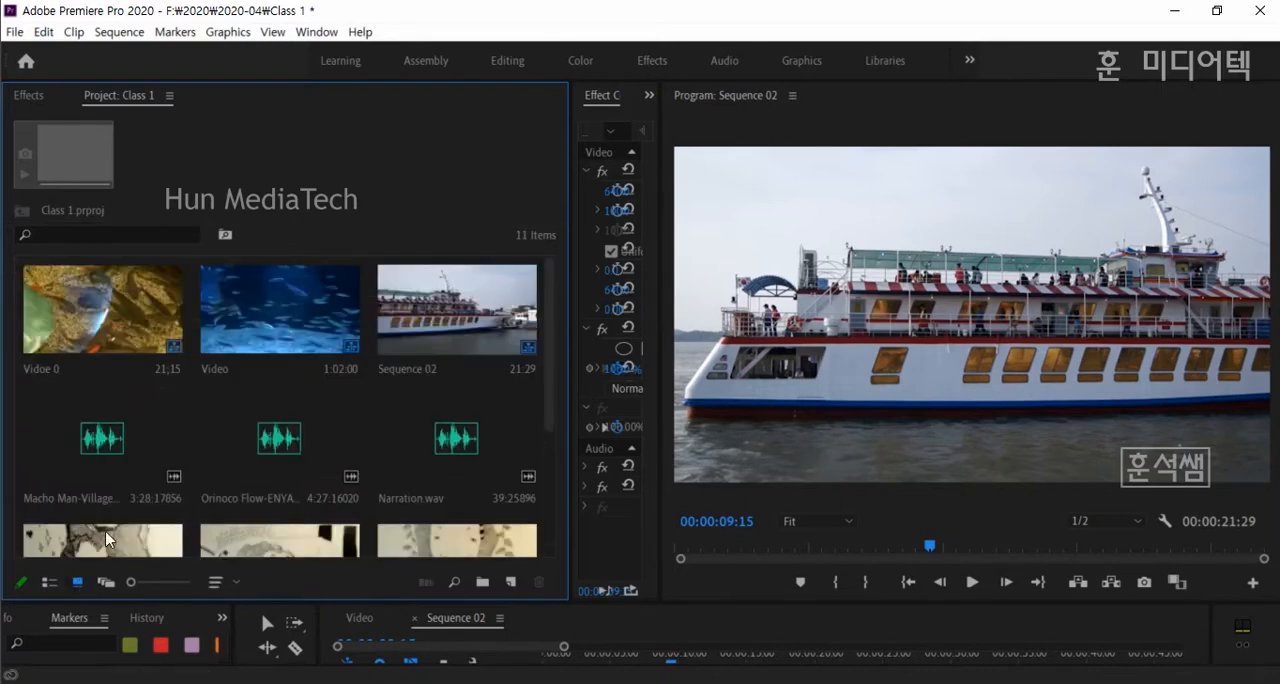
{"action": "scroll", "coordinate": [180, 480], "scroll_direction": "down", "scroll_amount": 3}
{"action": "double_click", "coordinate": [90, 485]}
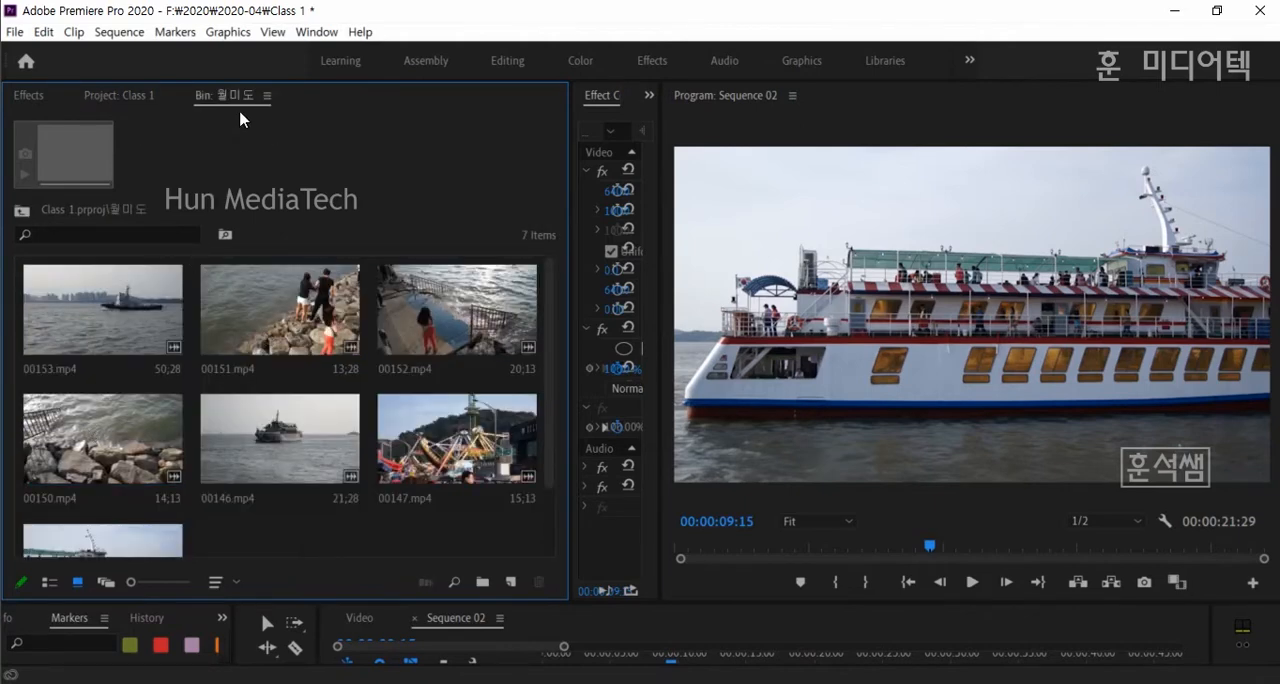
{"action": "scroll", "coordinate": [234, 406], "scroll_direction": "down", "scroll_amount": 2}
{"action": "scroll", "coordinate": [257, 417], "scroll_direction": "up", "scroll_amount": 2}
- Return to the Class 1 project contents and open the 아쿠아리움 bin to browse its clips
{"action": "left_click", "coordinate": [133, 97]}
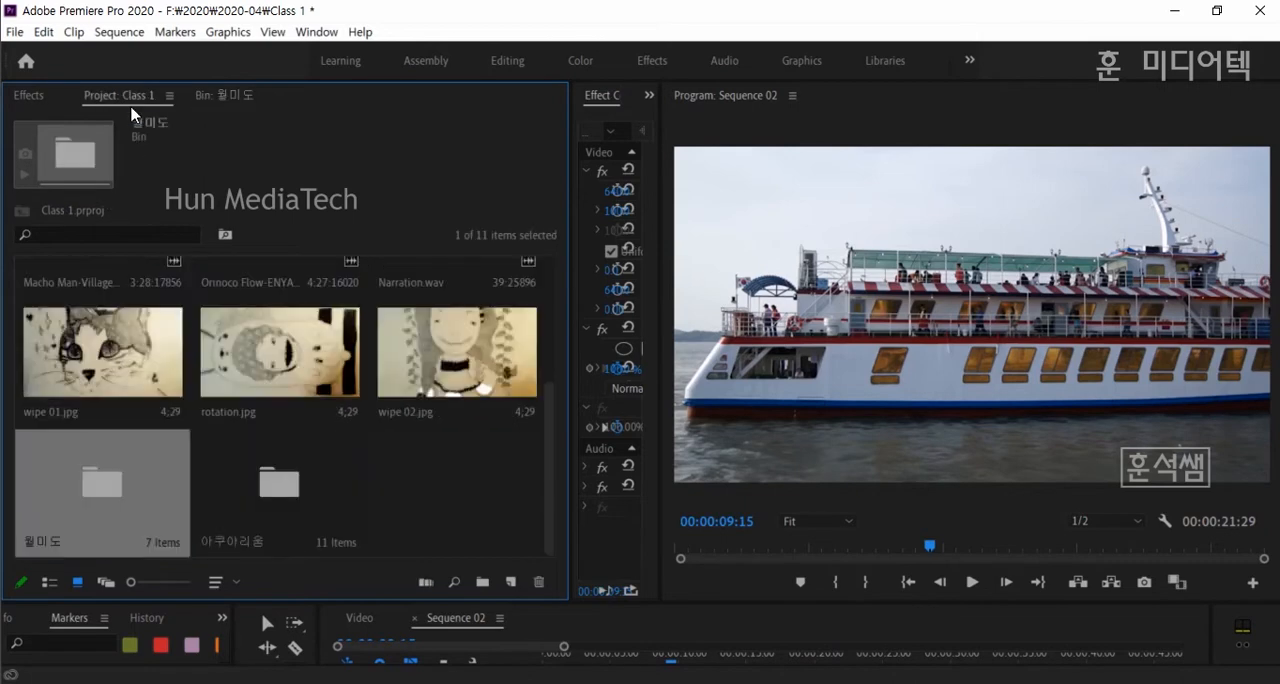
{"action": "double_click", "coordinate": [283, 510]}
{"action": "scroll", "coordinate": [214, 453], "scroll_direction": "down", "scroll_amount": 2}
{"action": "scroll", "coordinate": [214, 453], "scroll_direction": "up", "scroll_amount": 2}
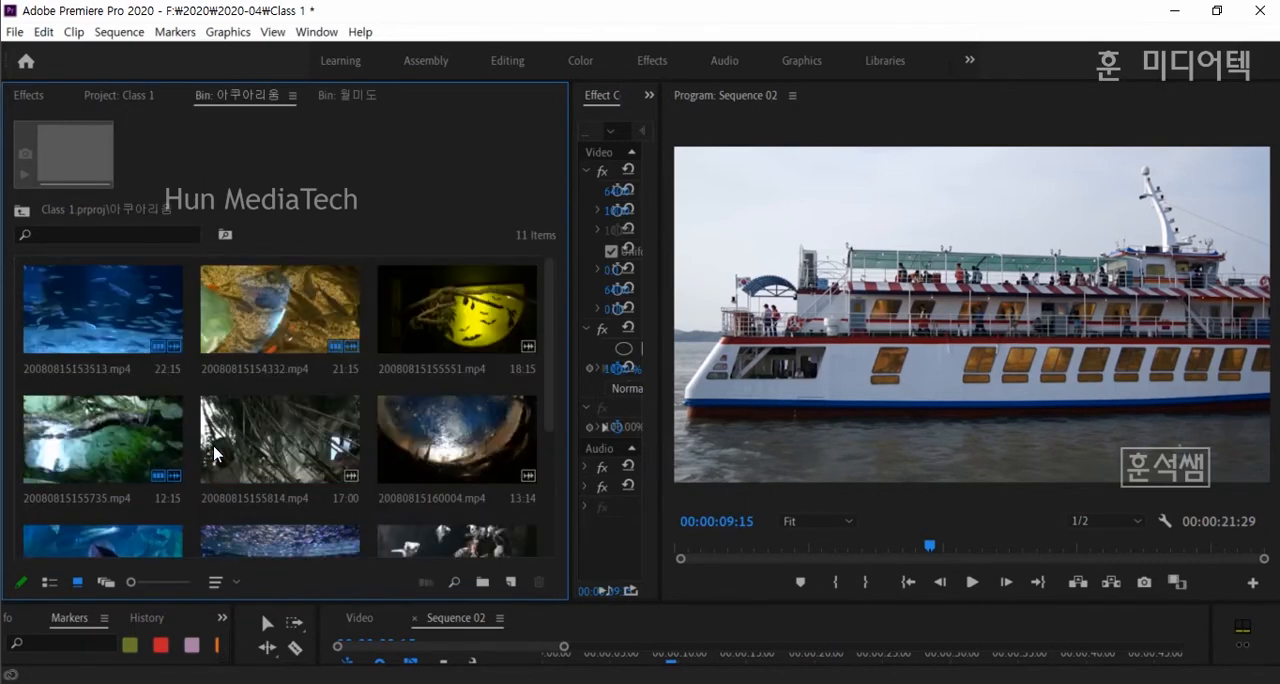
- Bring the open 월미도 bin back into view and narrow the panel so the Effect Controls regain space
{"action": "left_click", "coordinate": [362, 100]}
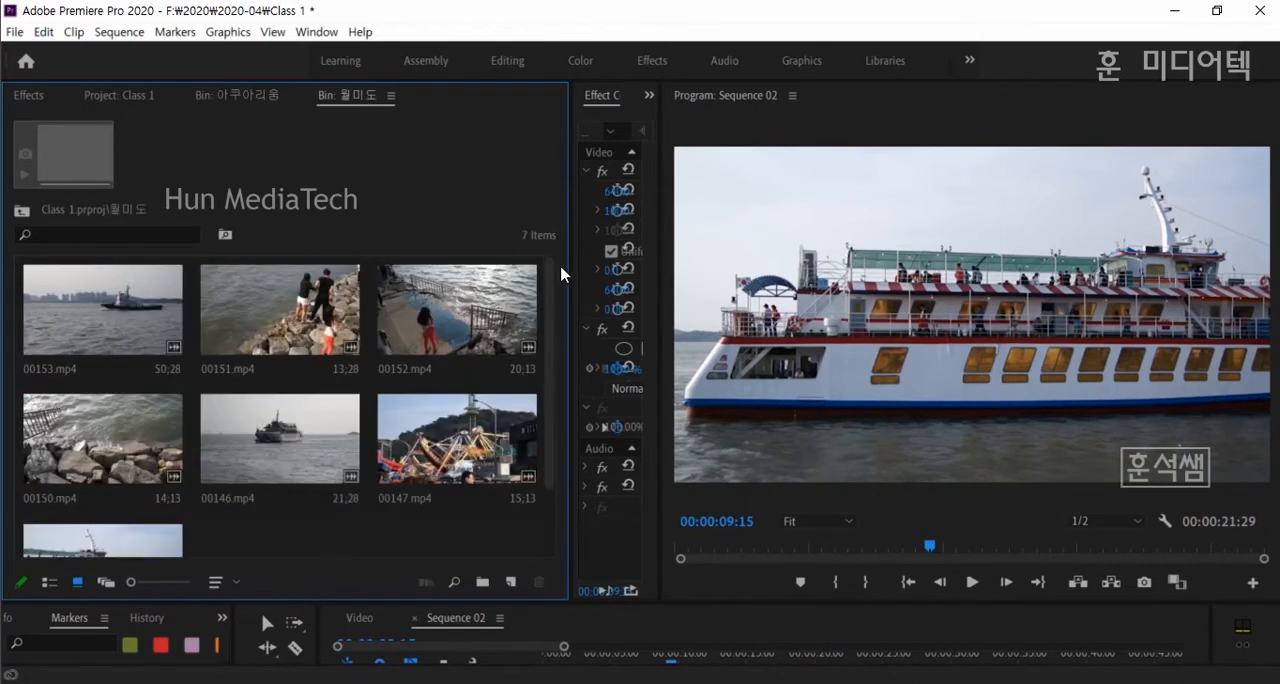
{"action": "left_click_drag", "start_coordinate": [568, 274], "coordinate": [229, 263]}
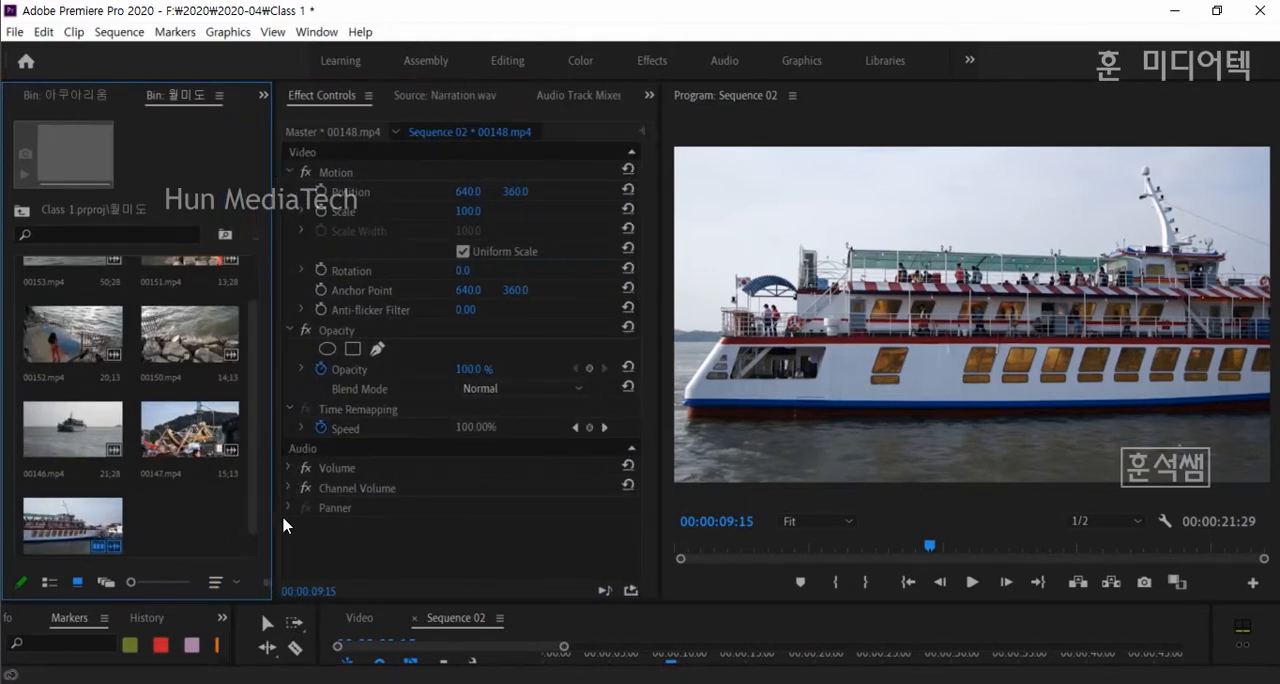
{"action": "left_click_drag", "start_coordinate": [272, 515], "coordinate": [311, 515]}
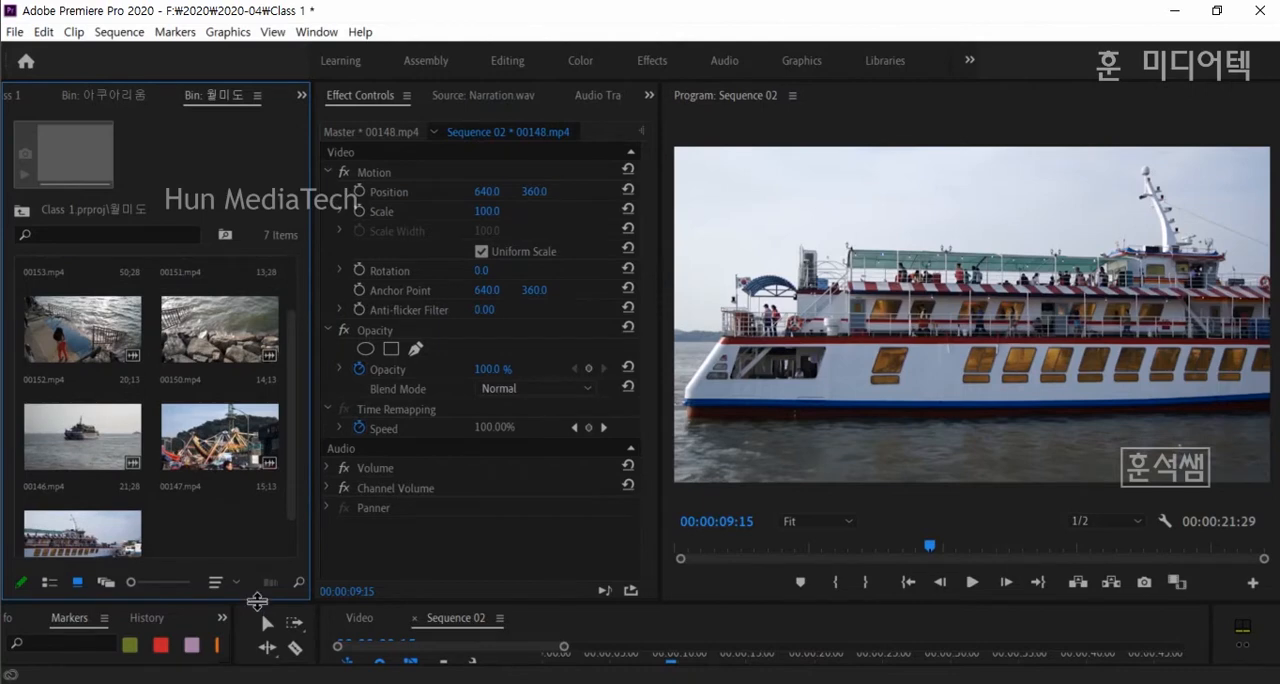
- Enlarge the timeline area and widen the 월미도 bin's panel for larger thumbnails
{"action": "left_click_drag", "start_coordinate": [257, 601], "coordinate": [257, 510]}
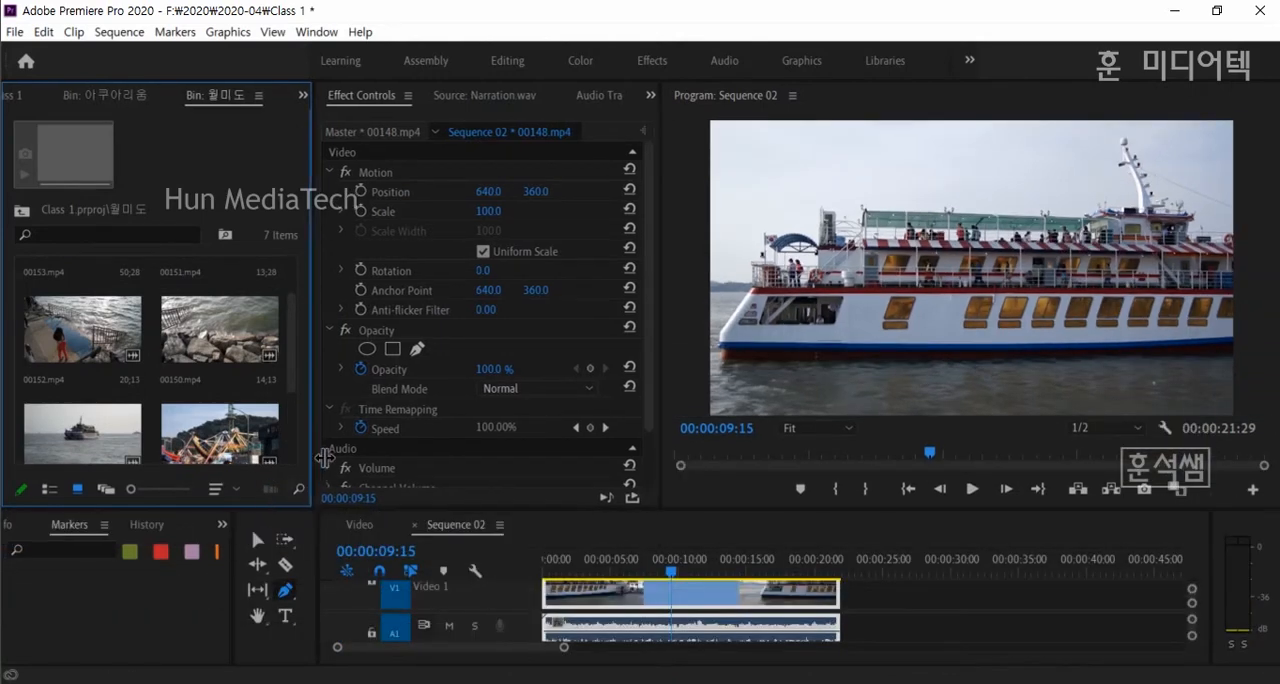
{"action": "left_click_drag", "start_coordinate": [325, 458], "coordinate": [408, 463]}
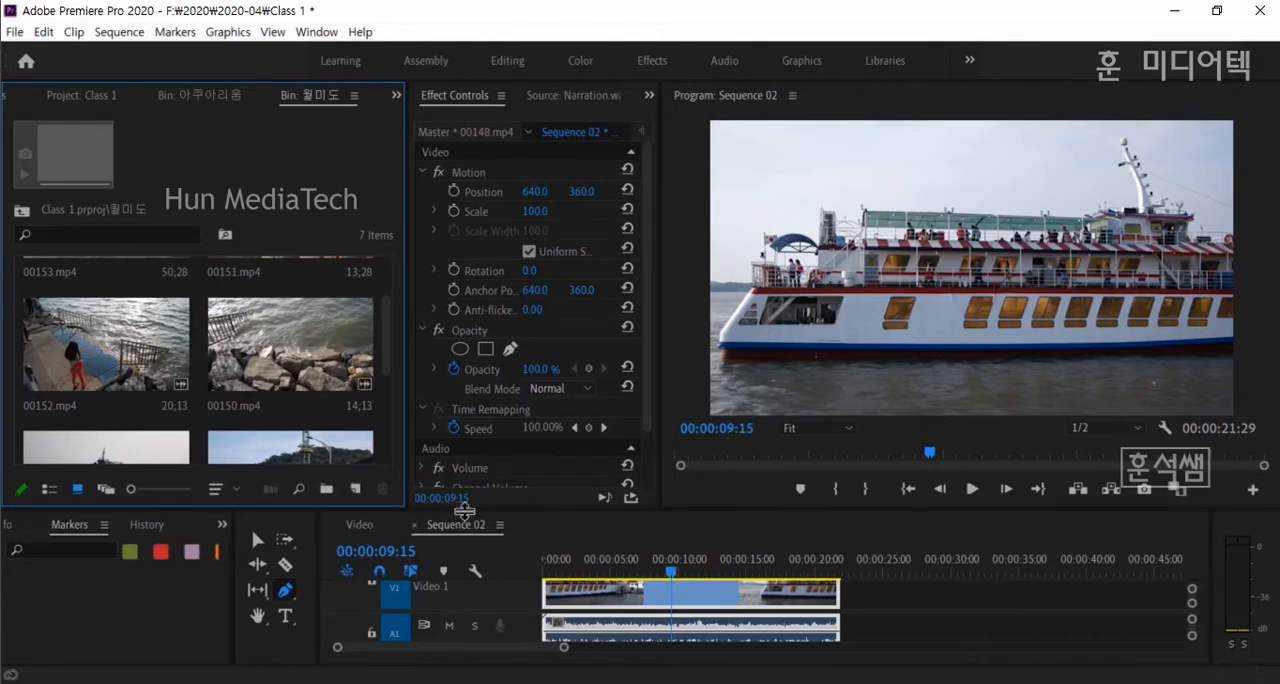
{"action": "left_click_drag", "start_coordinate": [465, 510], "coordinate": [467, 453]}
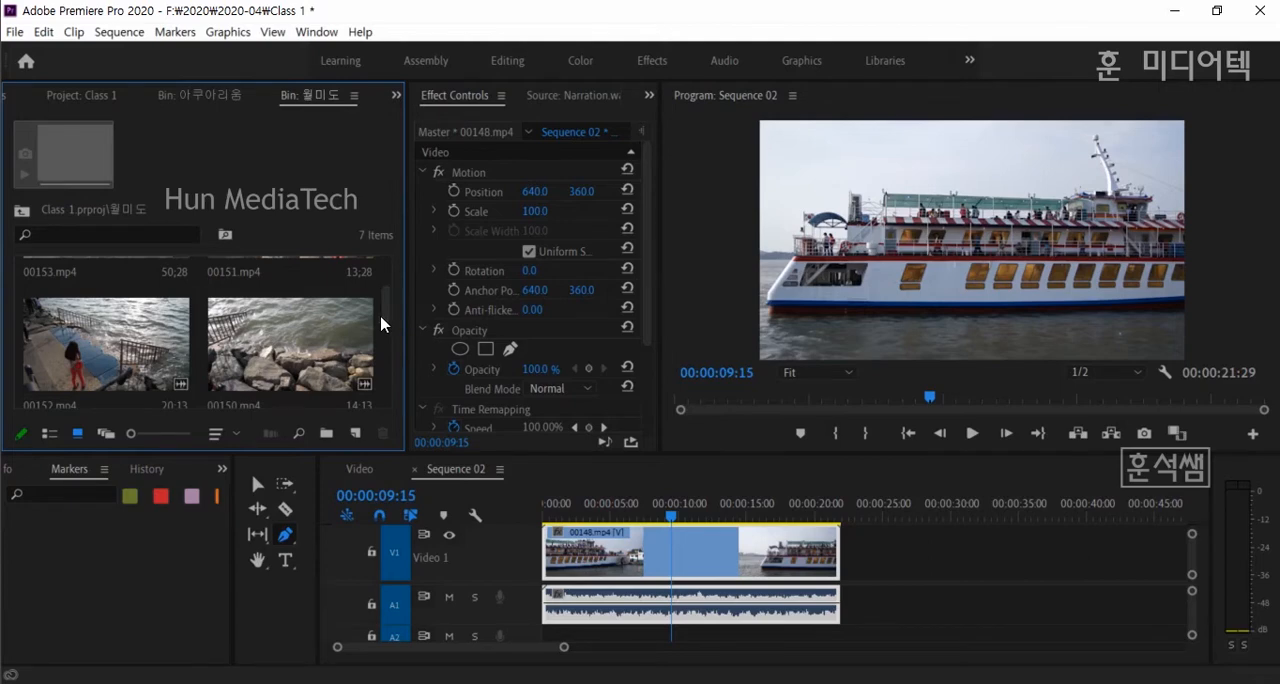
- Add 00153.mp4 from the 월미도 bin directly after 00148.mp4 in Sequence 02 with the Selection tool
{"action": "key", "text": "ctrl+s"}
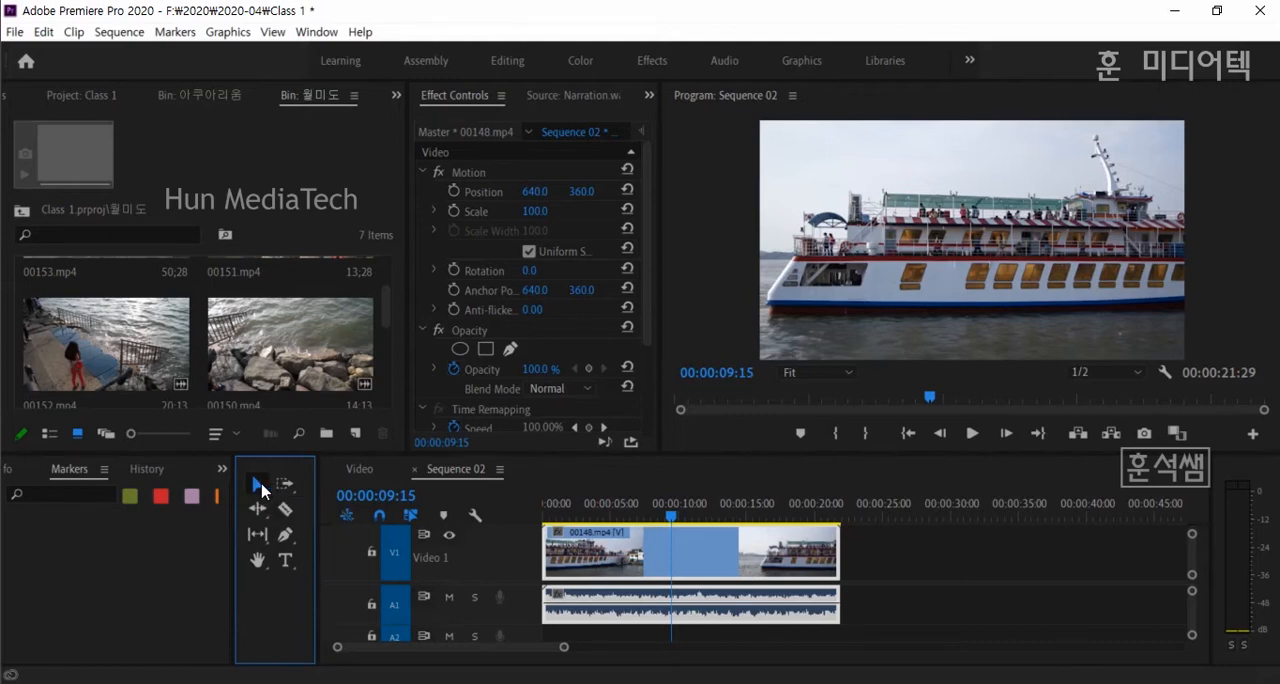
{"action": "scroll", "coordinate": [210, 345], "scroll_direction": "up", "scroll_amount": 1}
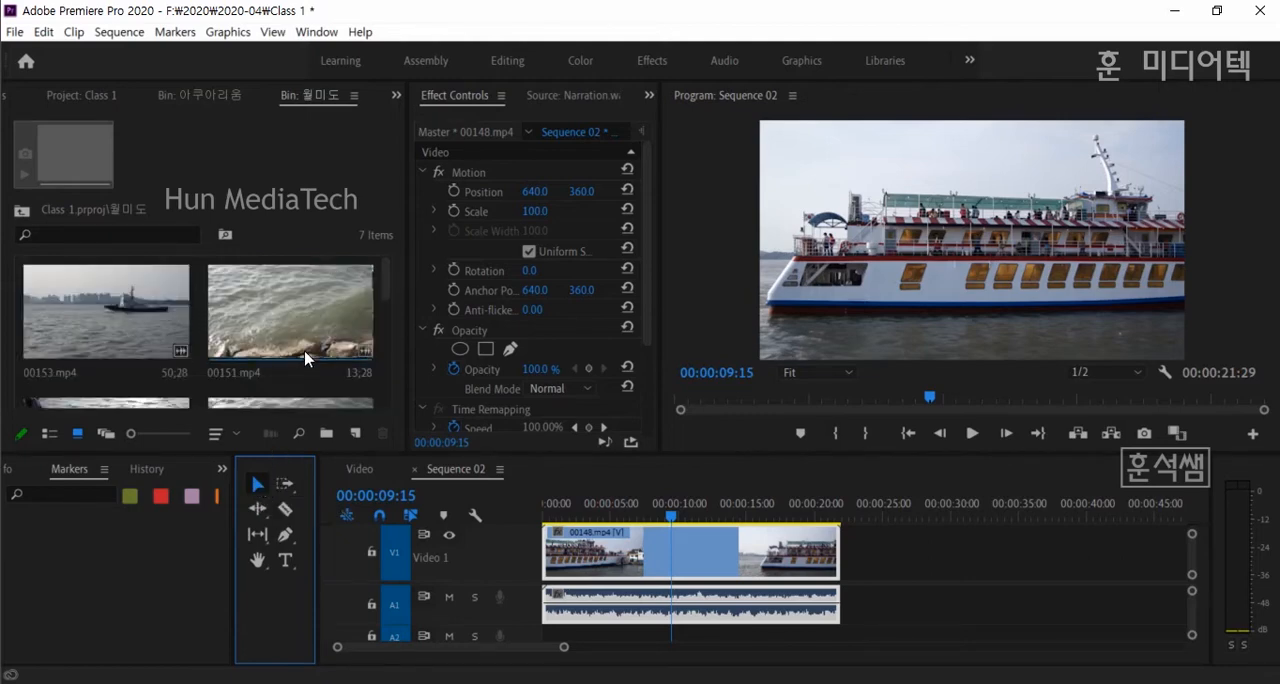
{"action": "left_click_drag", "start_coordinate": [196, 340], "coordinate": [852, 562]}
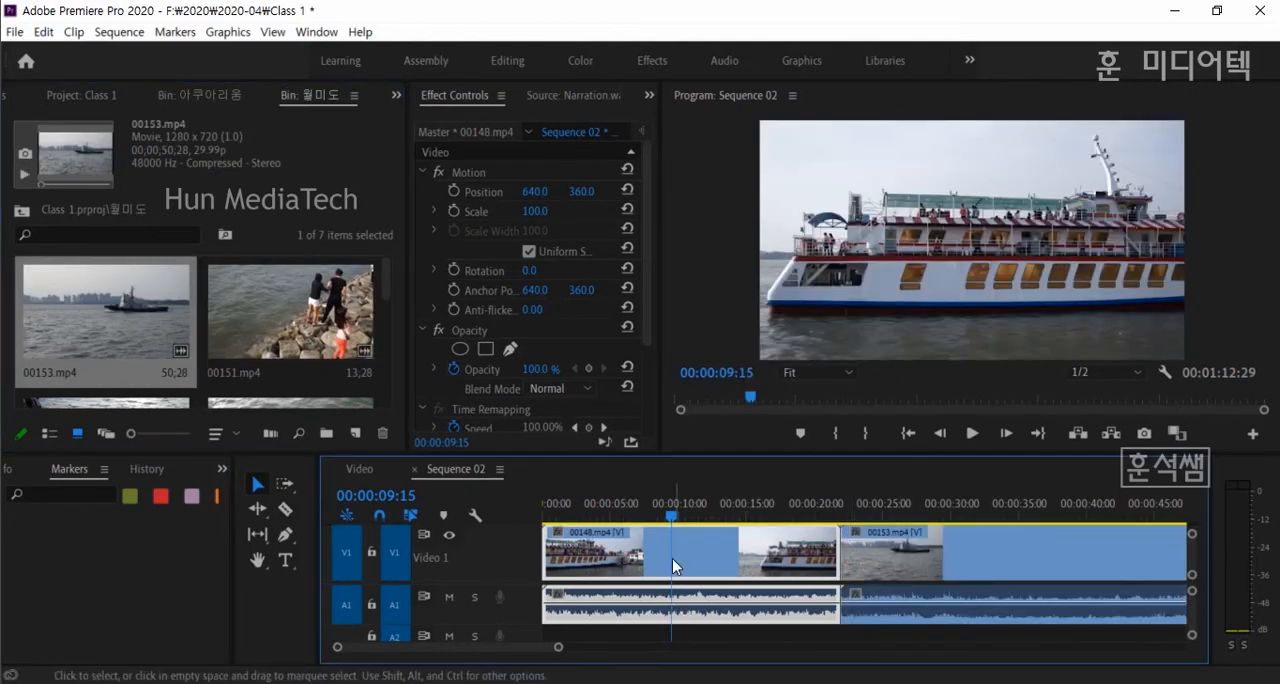
{"action": "key", "text": "minus"}
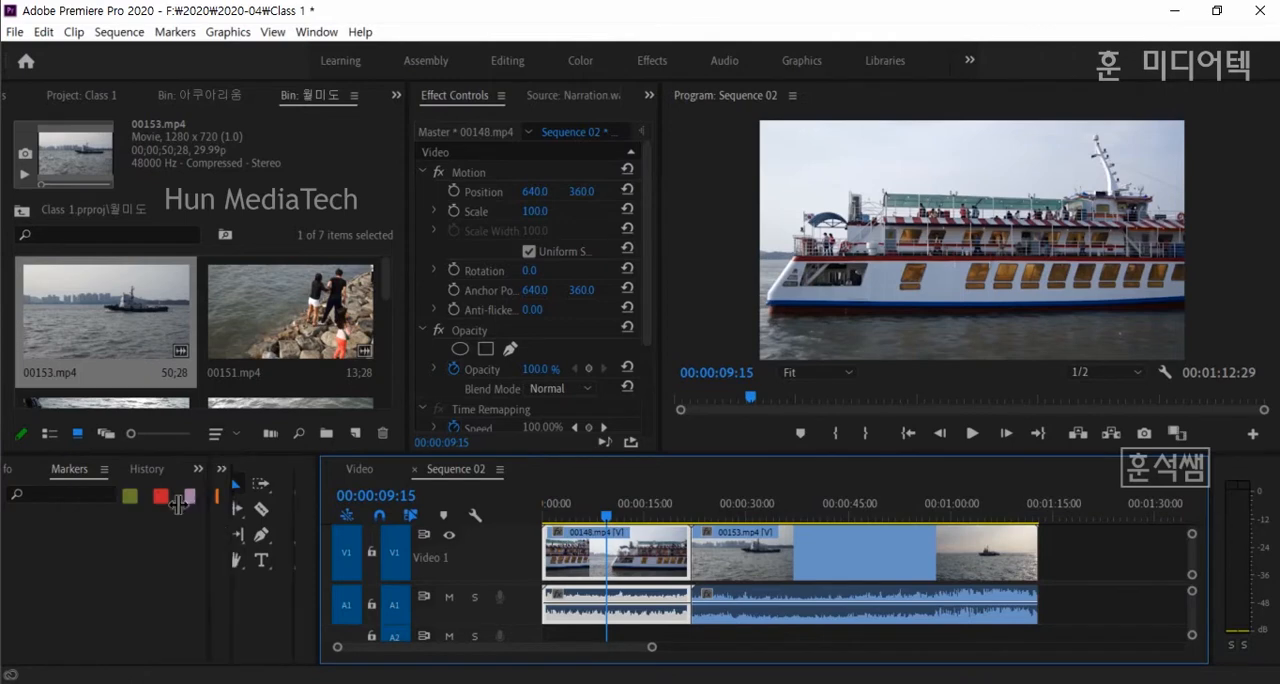
- Shrink the Markers and Tools areas so the Sequence 02 timeline becomes wider
{"action": "left_click_drag", "start_coordinate": [236, 505], "coordinate": [51, 507]}
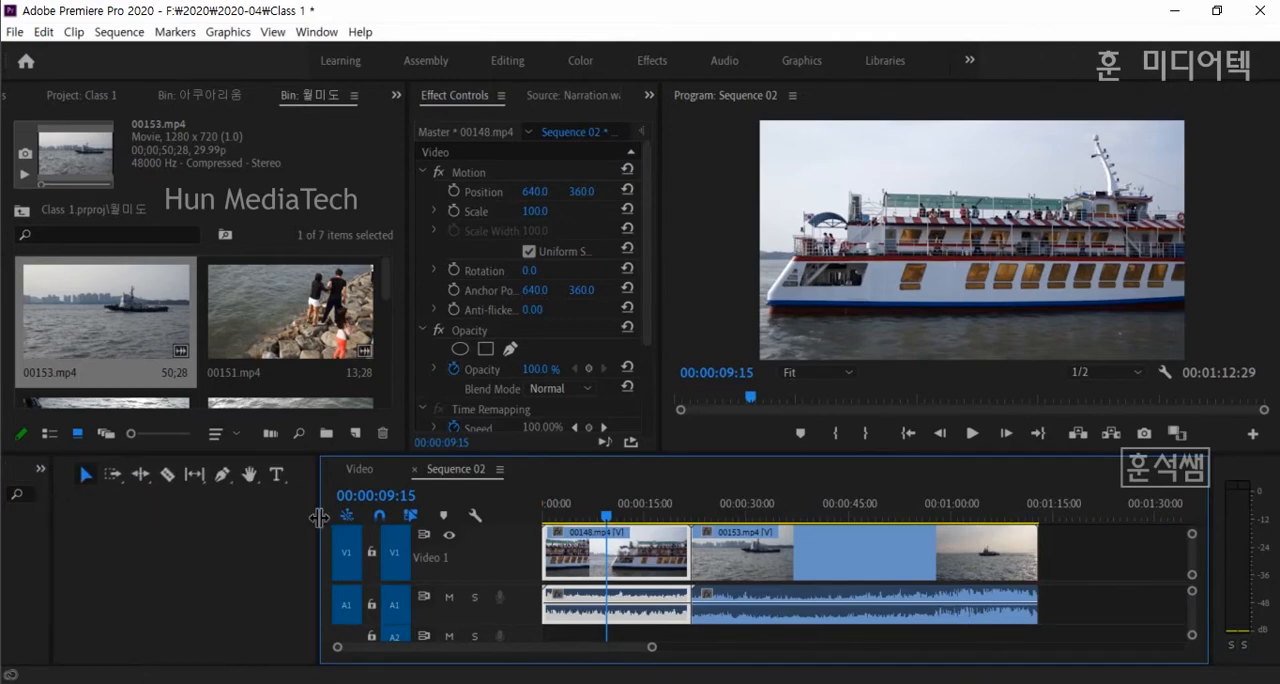
{"action": "left_click_drag", "start_coordinate": [320, 520], "coordinate": [152, 515]}
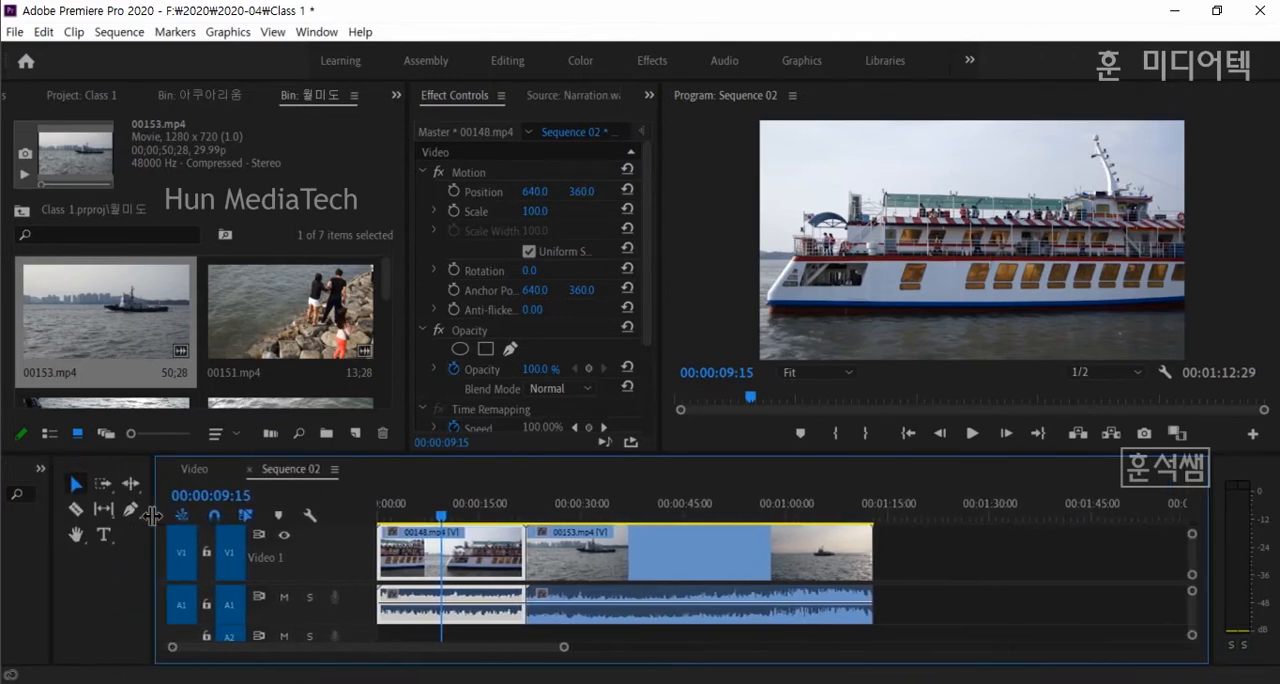
{"action": "mouse_move", "coordinate": [155, 560]}
{"action": "left_mouse_down"}
{"action": "mouse_move", "coordinate": [105, 553]}
{"action": "mouse_move", "coordinate": [136, 553]}
{"action": "left_mouse_up"}
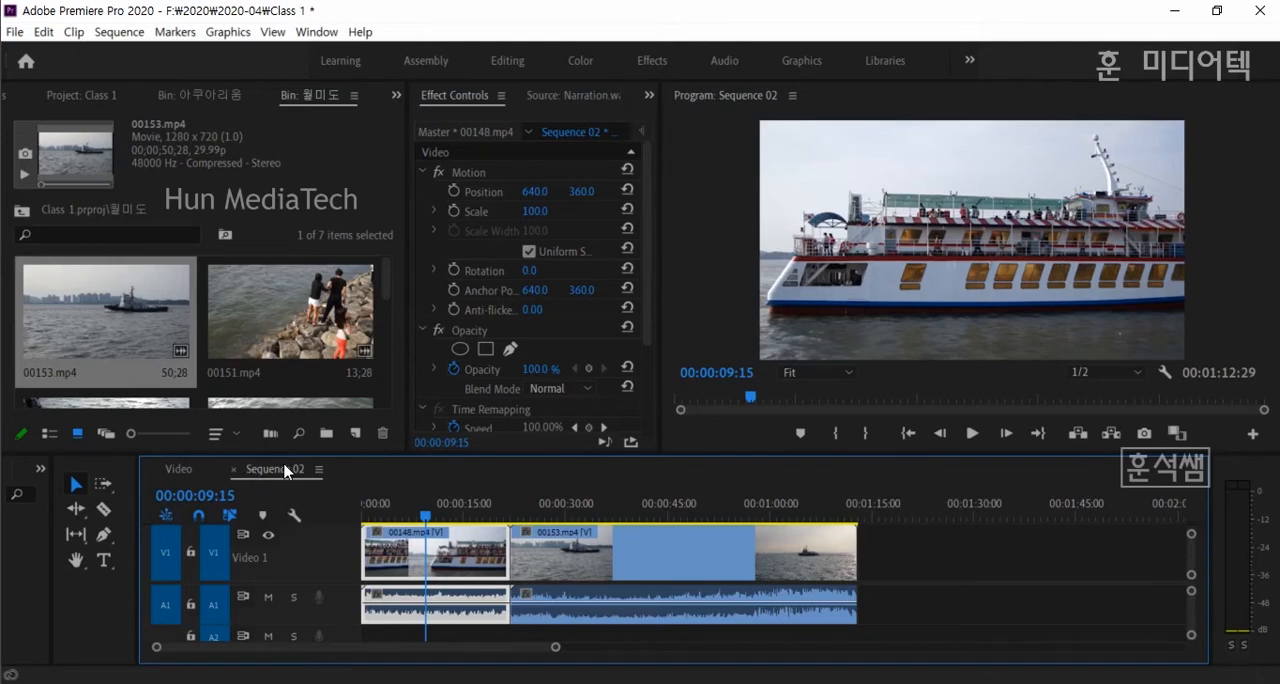
- Add 00152.mp4 after 00153.mp4 in Sequence 02 and move the playhead to 00:00:10:27
{"action": "left_click_drag", "start_coordinate": [384, 288], "coordinate": [384, 322]}
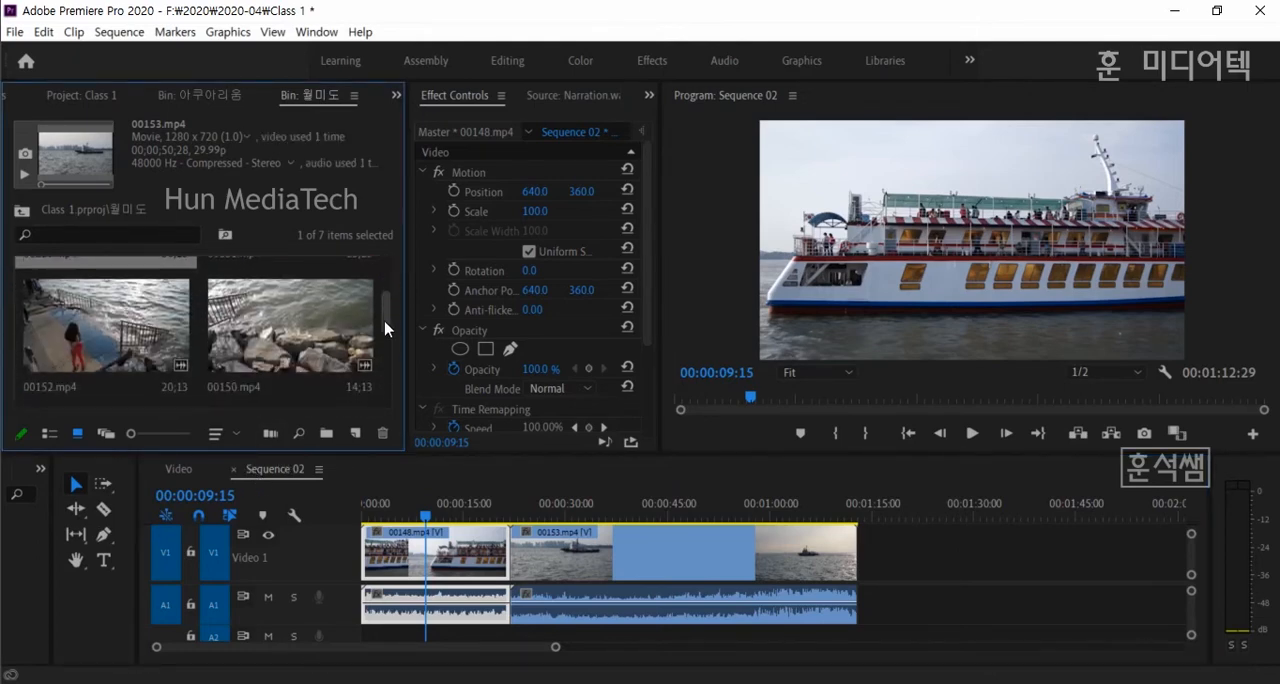
{"action": "left_click", "coordinate": [110, 320]}
{"action": "left_click_drag", "start_coordinate": [110, 320], "coordinate": [868, 556]}
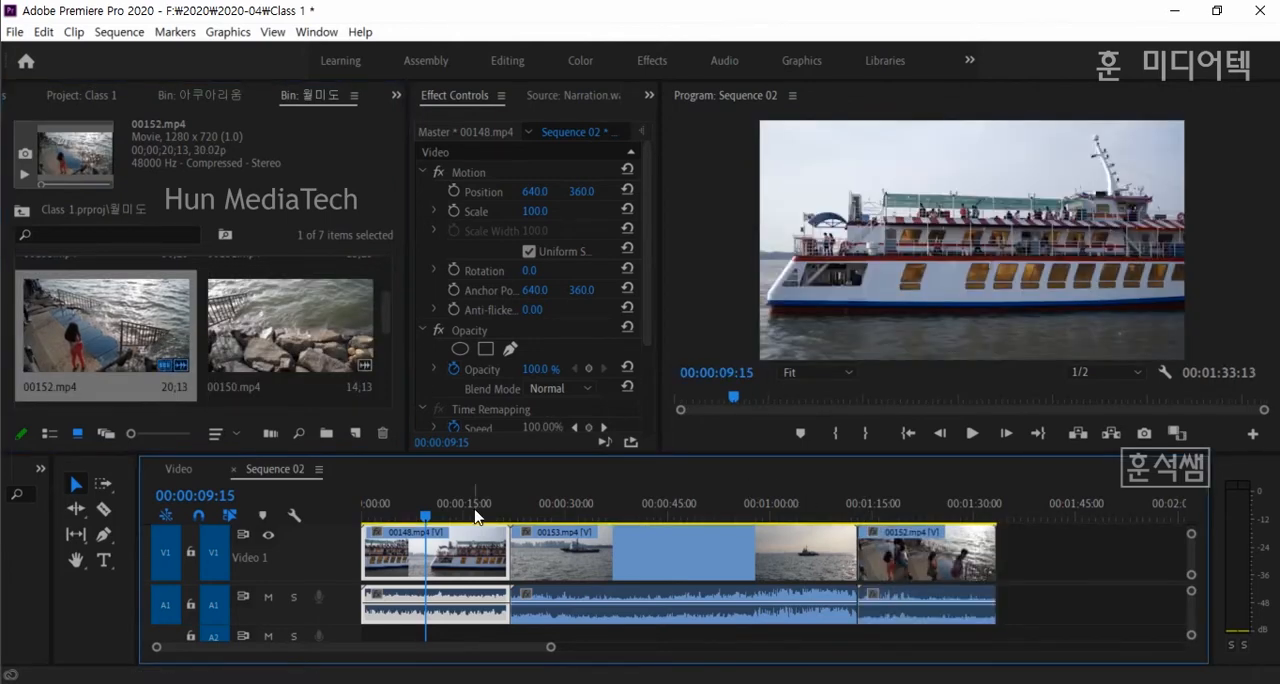
{"action": "left_click", "coordinate": [437, 511]}
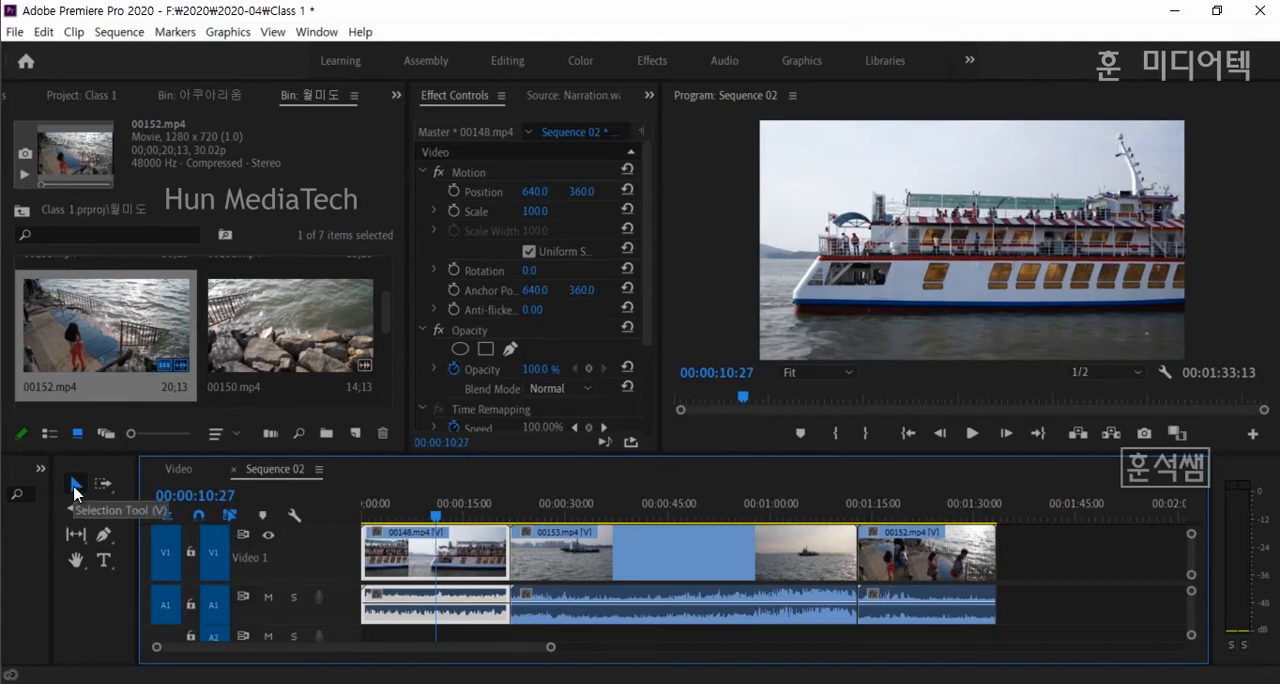
- Trim the start of 00153.mp4 and move the clip earlier so it meets the end of 00148.mp4
{"action": "left_click_drag", "start_coordinate": [503, 545], "coordinate": [547, 553]}
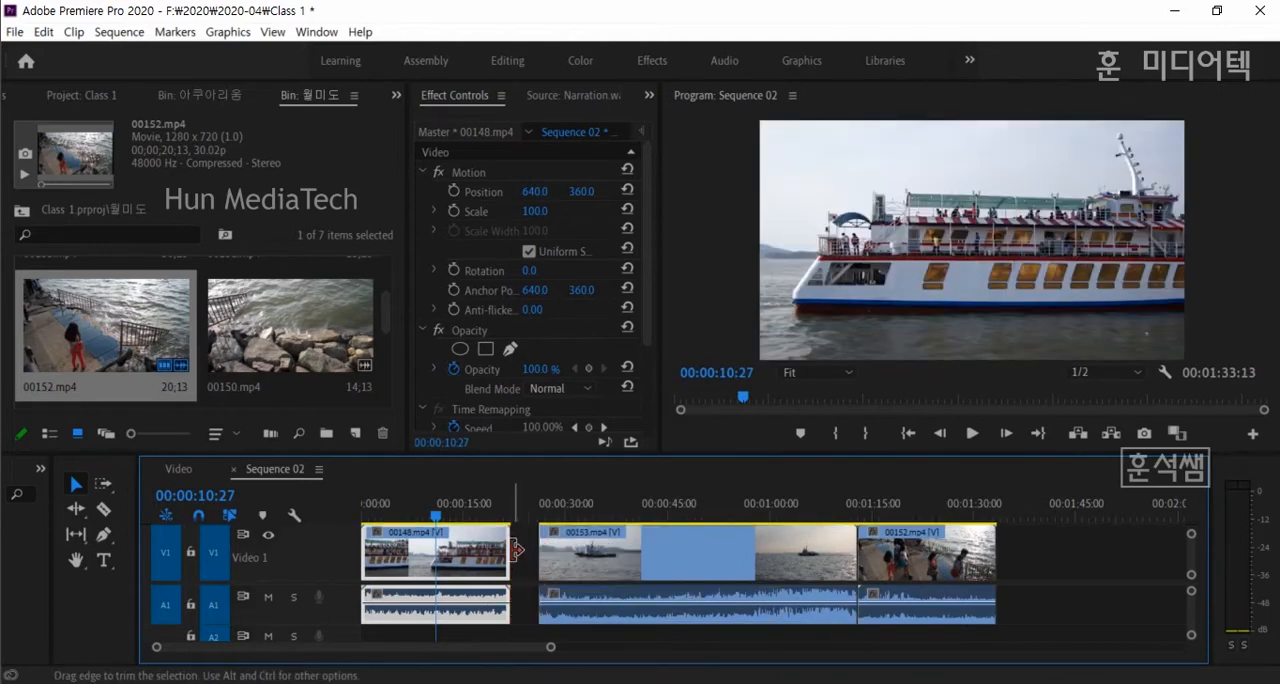
{"action": "left_click_drag", "start_coordinate": [590, 572], "coordinate": [589, 566]}
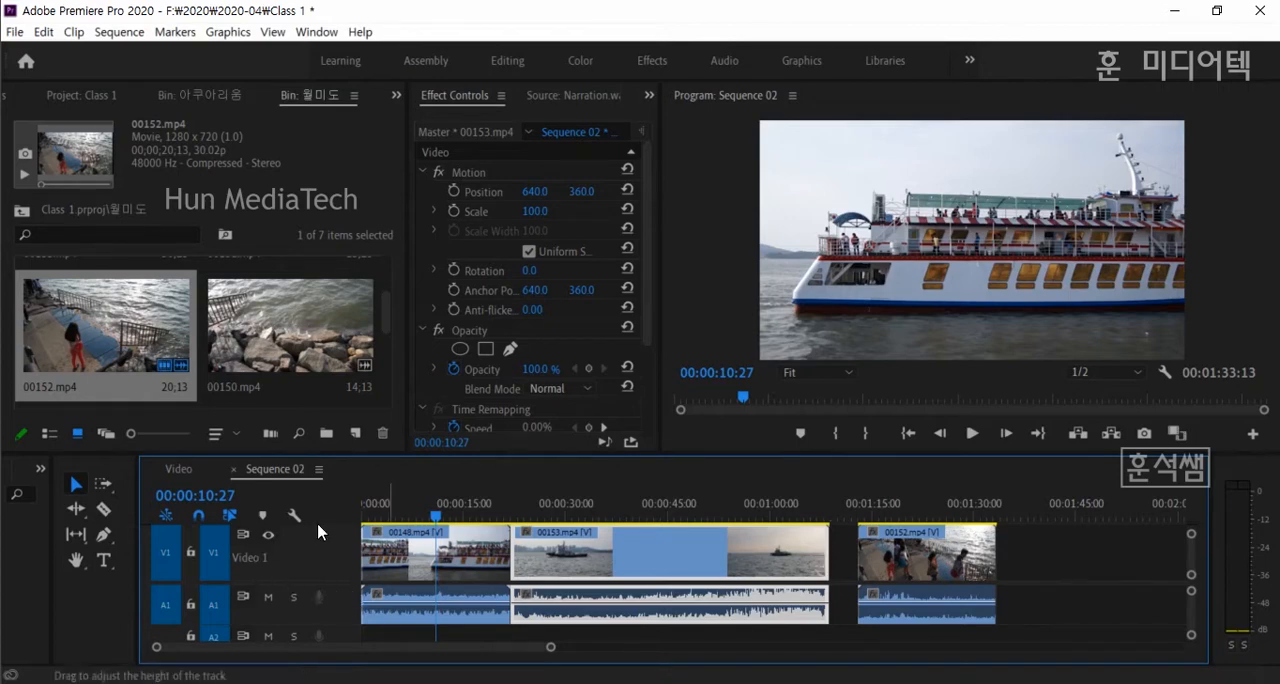
- Set the timeline clips to show Video Head Thumbnails and reduce the height of the Video 1 track
{"action": "left_click", "coordinate": [317, 472]}
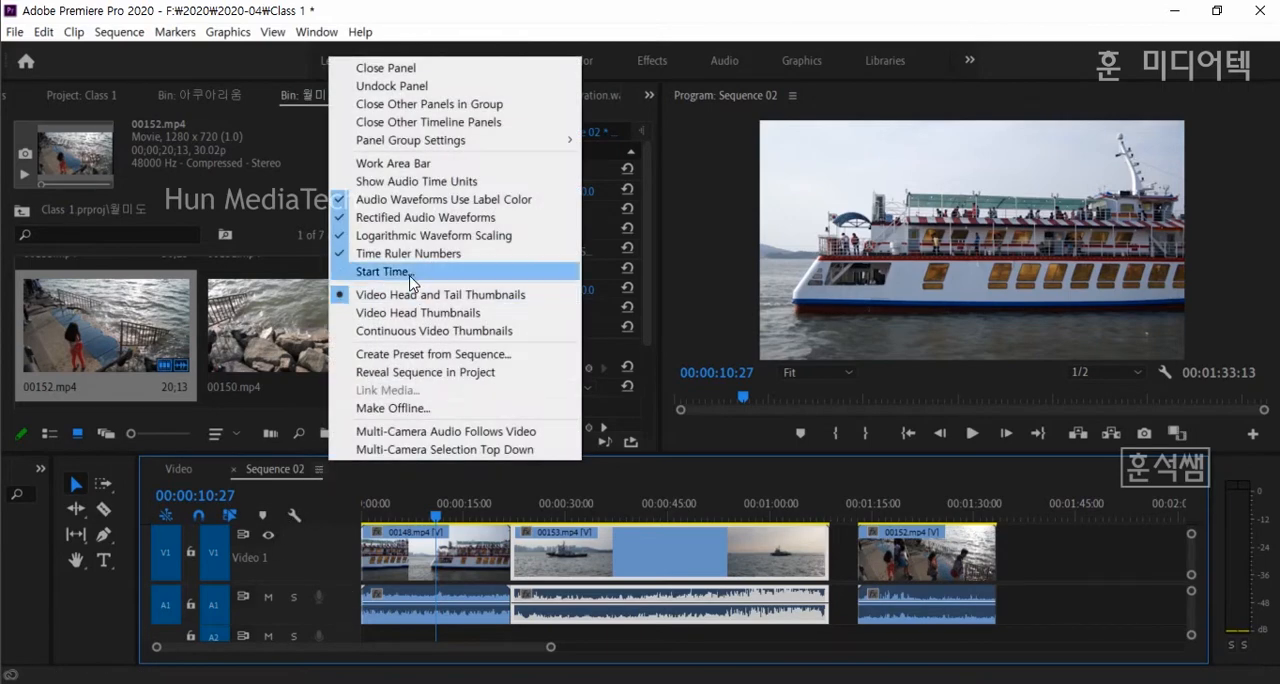
{"action": "left_click", "coordinate": [397, 316]}
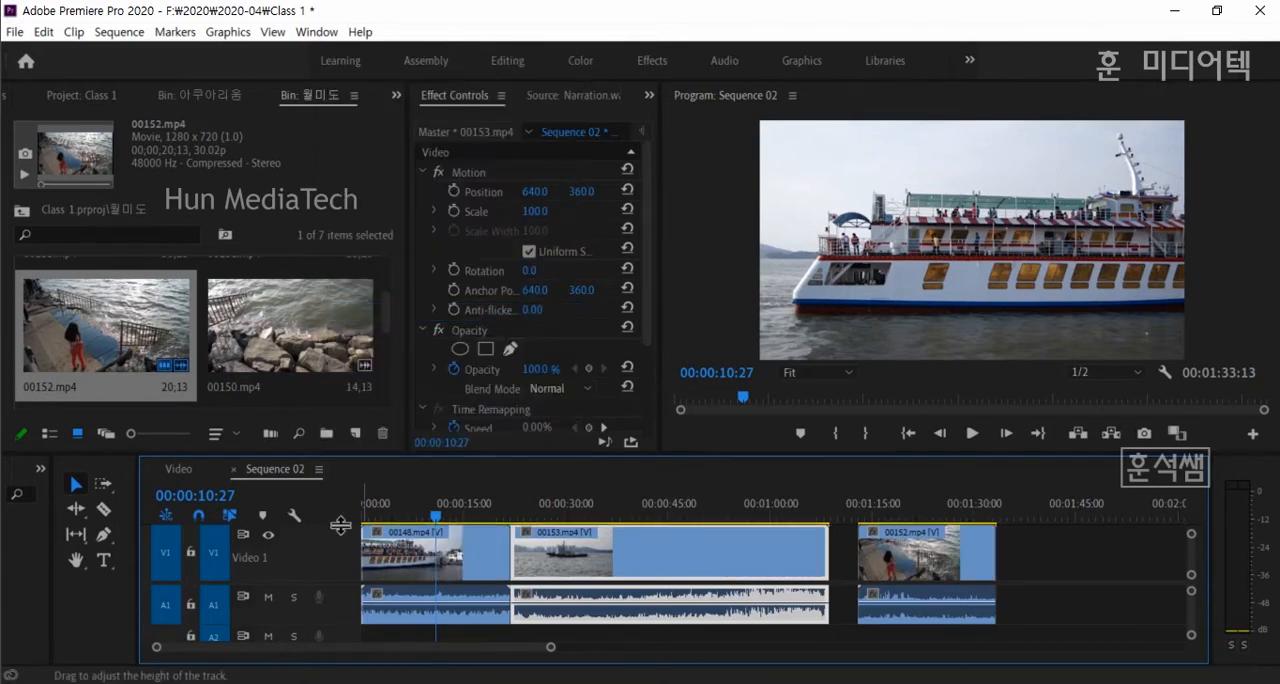
{"action": "left_click_drag", "start_coordinate": [340, 526], "coordinate": [339, 544]}
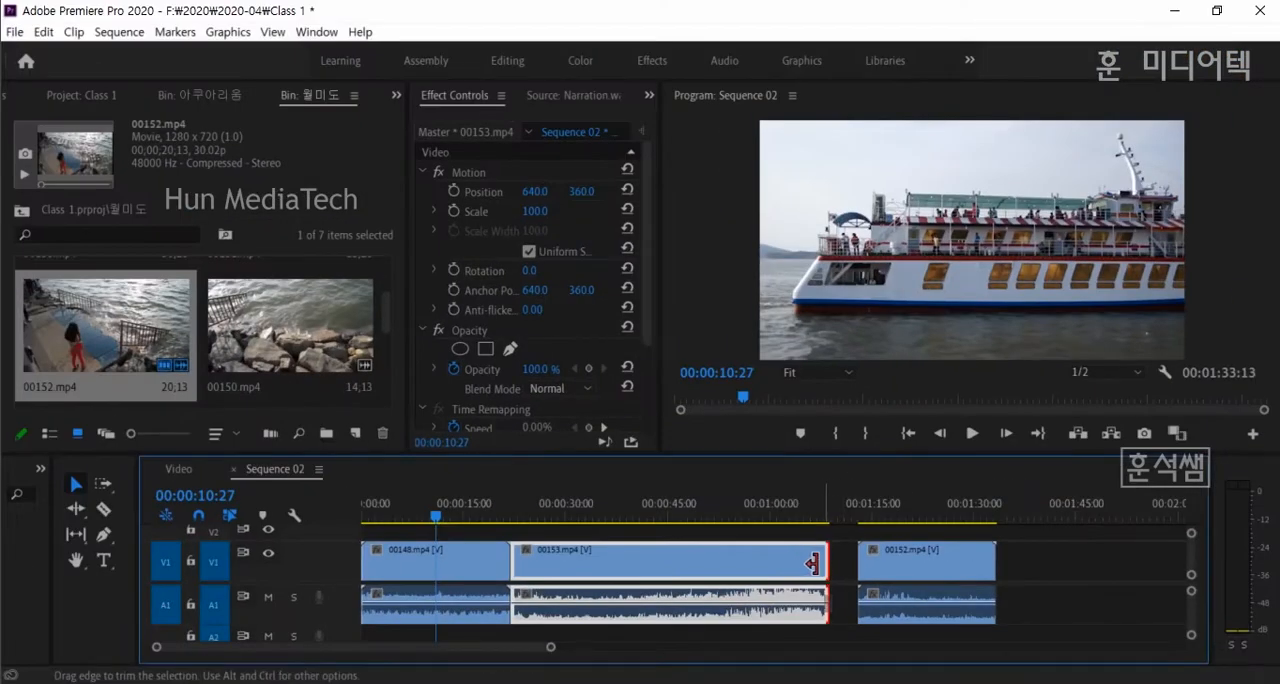
- Trim the end of 00153.mp4 back and forth, leaving it ending at about 00:01:00:00 in the sequence
{"action": "left_click_drag", "start_coordinate": [815, 564], "coordinate": [777, 564]}
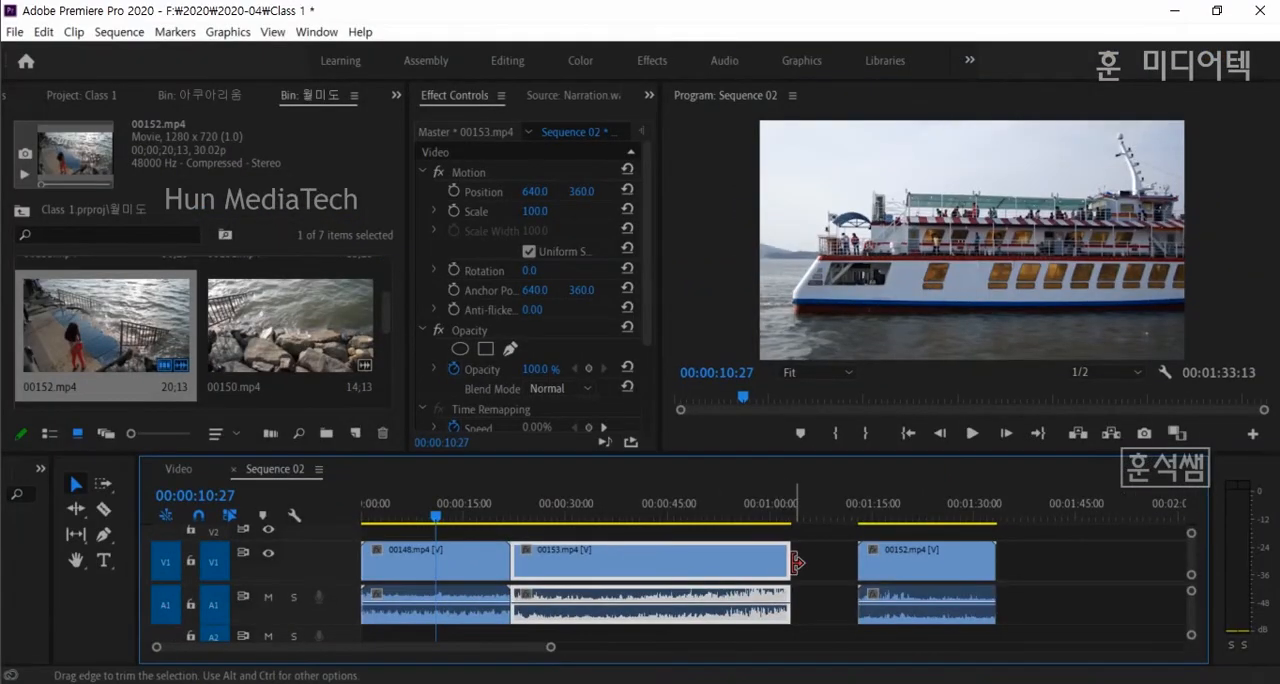
{"action": "left_click_drag", "start_coordinate": [792, 560], "coordinate": [852, 573]}
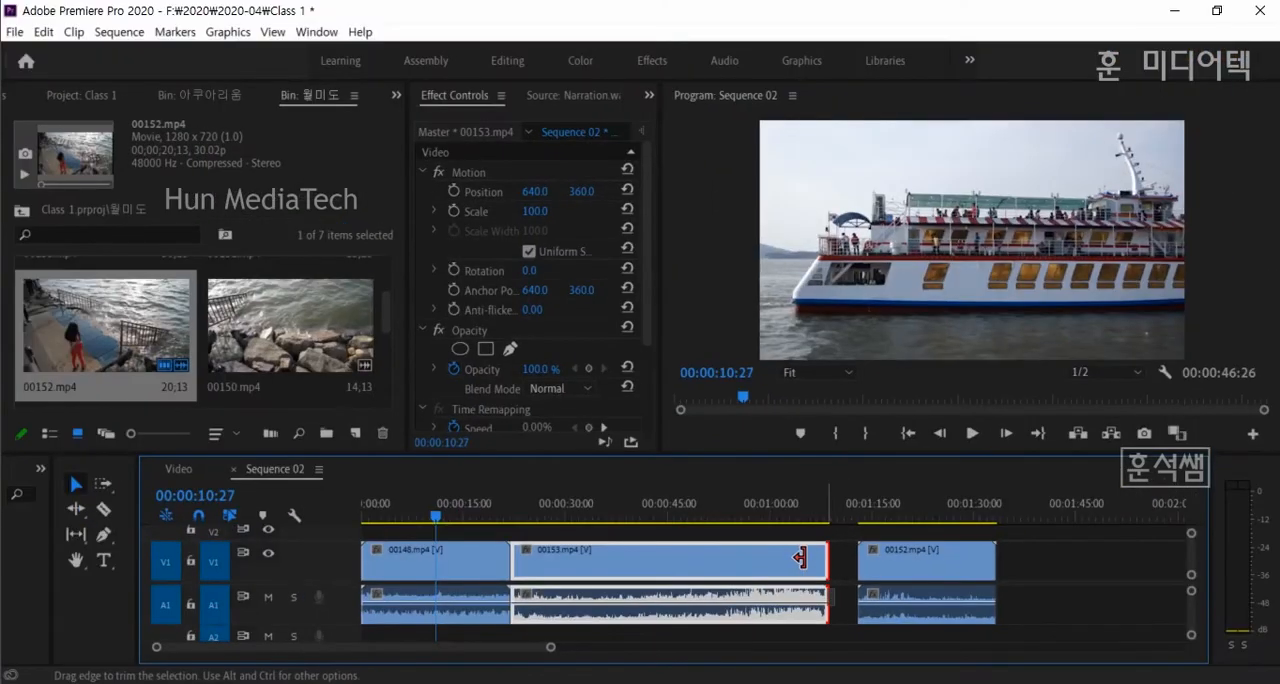
{"action": "left_click_drag", "start_coordinate": [800, 558], "coordinate": [739, 558]}
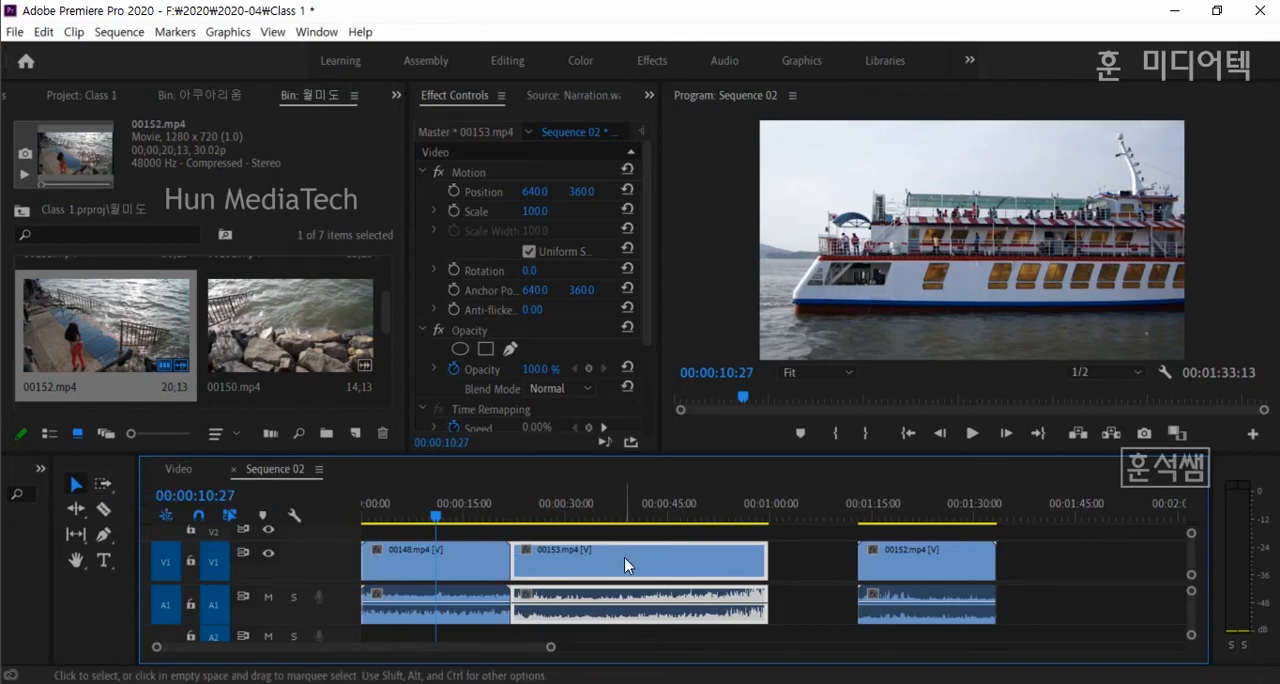
- Select all three timeline clips together, clear the selection, and move 00152.mp4 earlier to meet the end of 00153.mp4
{"action": "left_click", "coordinate": [463, 558], "text": "shift"}
{"action": "left_click", "coordinate": [875, 568], "text": "shift"}
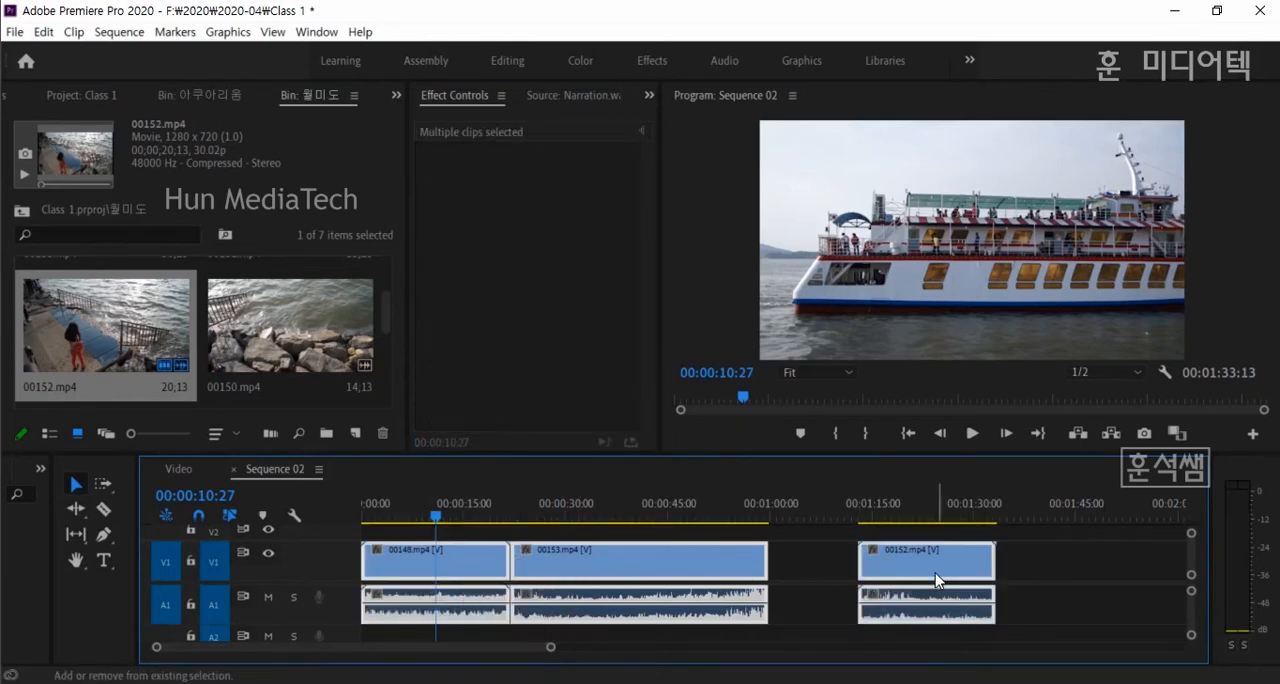
{"action": "mouse_move", "coordinate": [700, 563]}
{"action": "left_mouse_down"}
{"action": "mouse_move", "coordinate": [849, 566]}
{"action": "mouse_move", "coordinate": [700, 575]}
{"action": "left_mouse_up"}
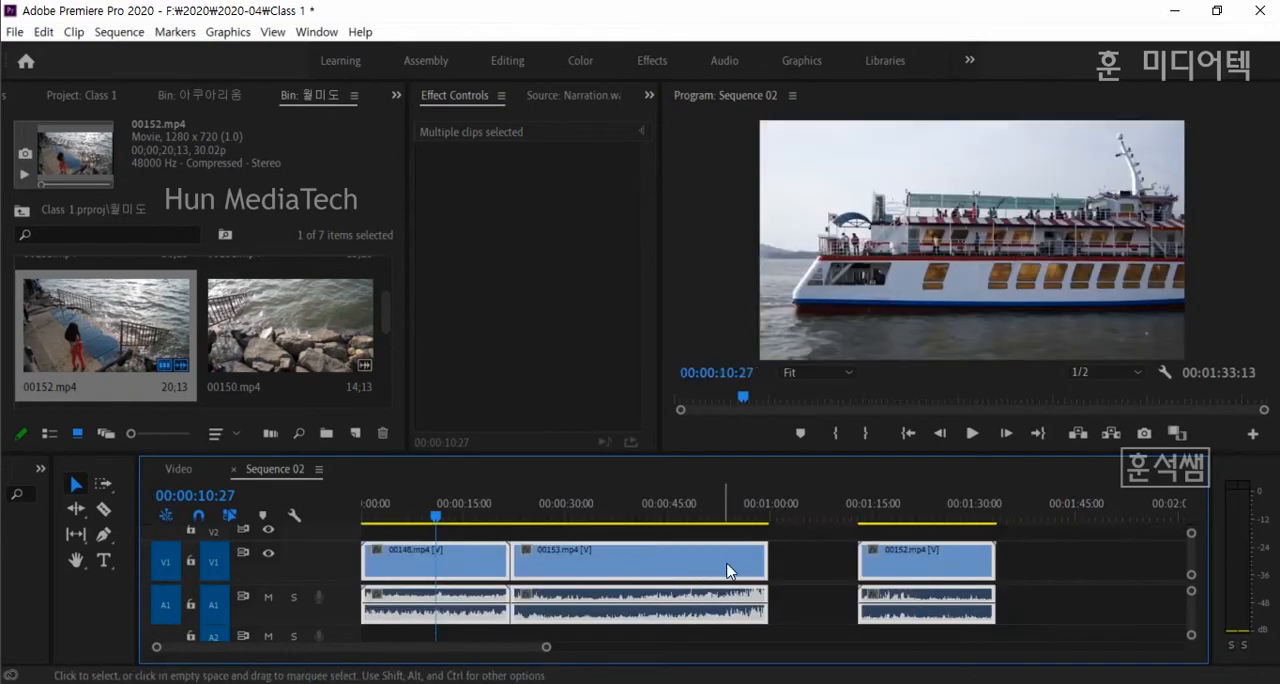
{"action": "left_click", "coordinate": [829, 580]}
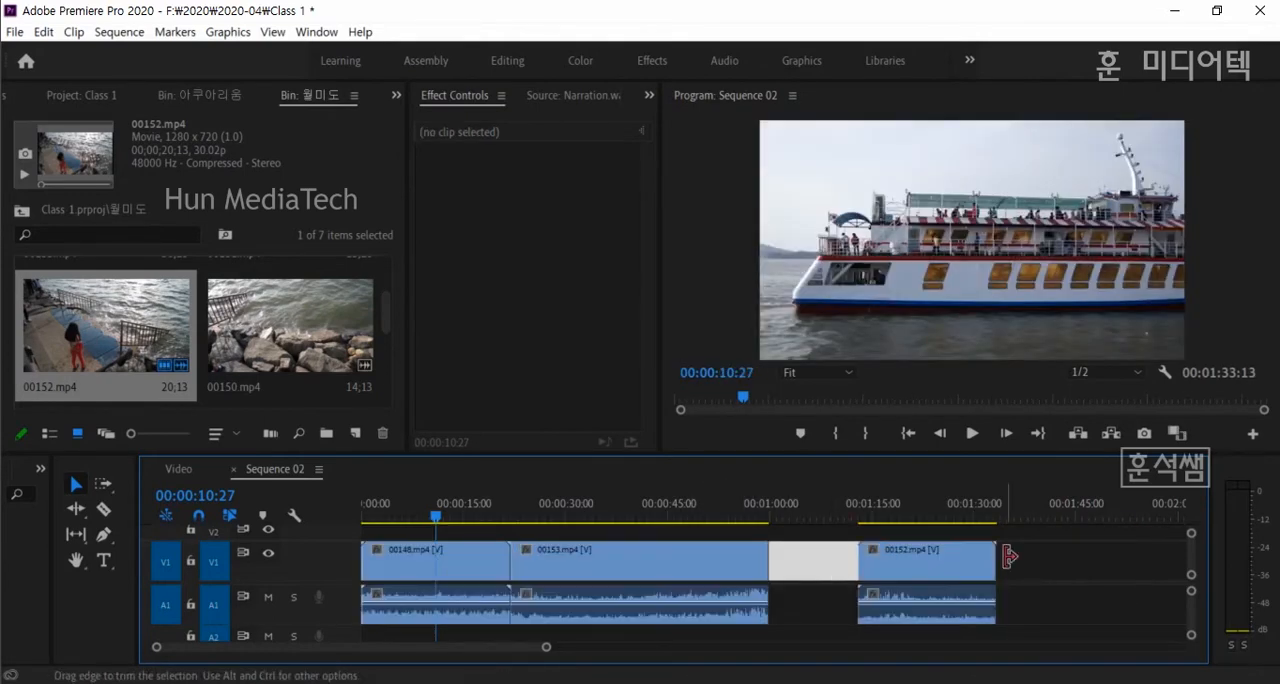
{"action": "left_click", "coordinate": [1044, 571]}
{"action": "left_click_drag", "start_coordinate": [917, 560], "coordinate": [828, 565]}
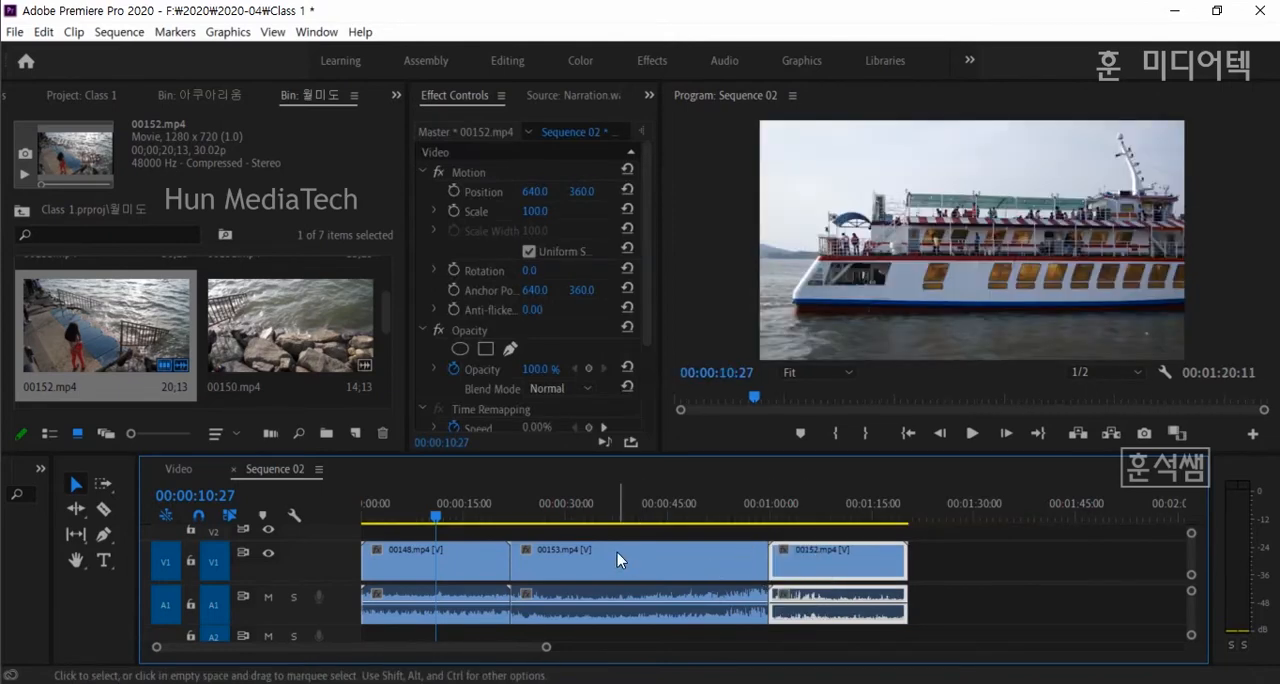
- Use the Track Select Forward Tool to move 00153.mp4 and 00152.mp4 together about 40 seconds later
{"action": "left_click", "coordinate": [104, 486]}
{"action": "left_click", "coordinate": [376, 570]}
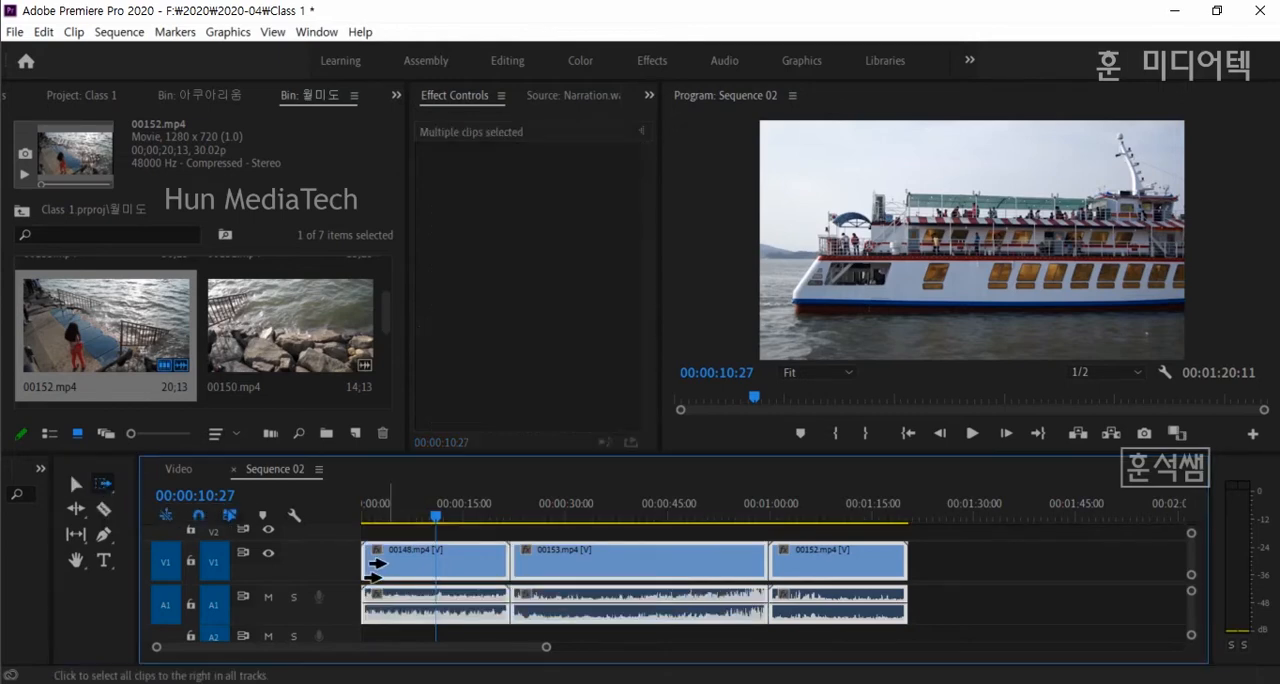
{"action": "left_click_drag", "start_coordinate": [603, 569], "coordinate": [890, 570]}
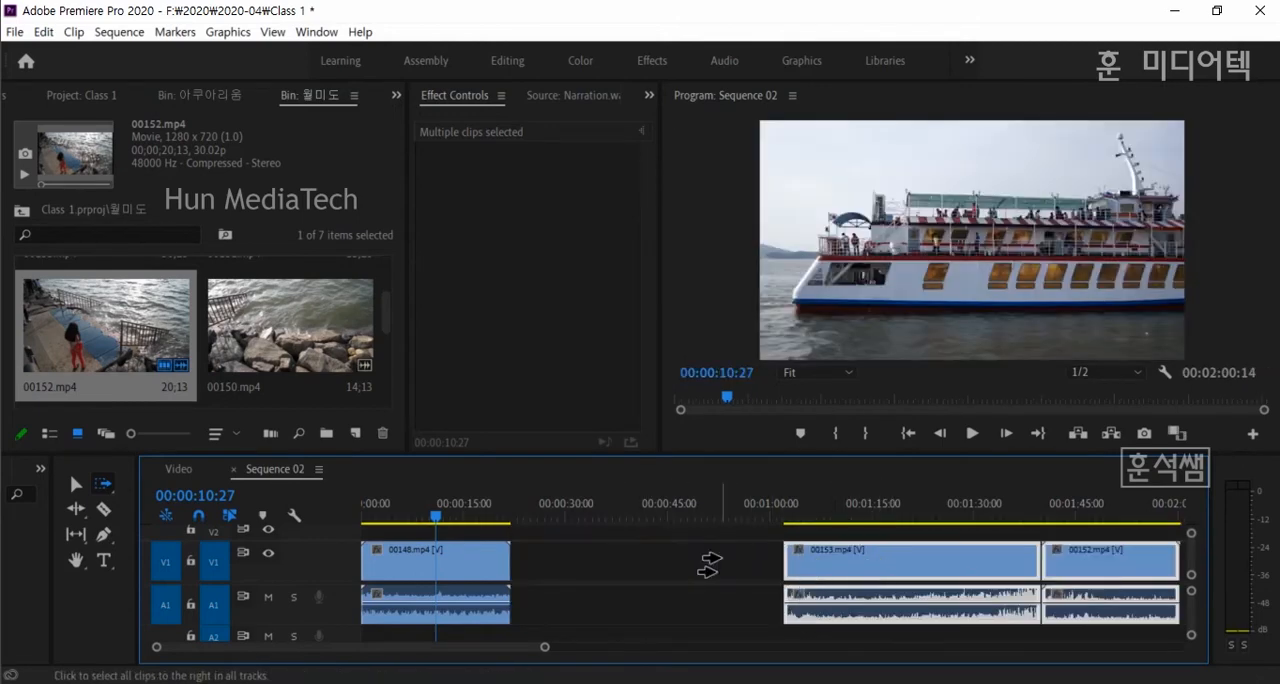
- Place 00146.mp4 directly after 00148.mp4 and move 00153.mp4 and 00152.mp4 together to meet its end
{"action": "left_click_drag", "start_coordinate": [391, 336], "coordinate": [397, 367]}
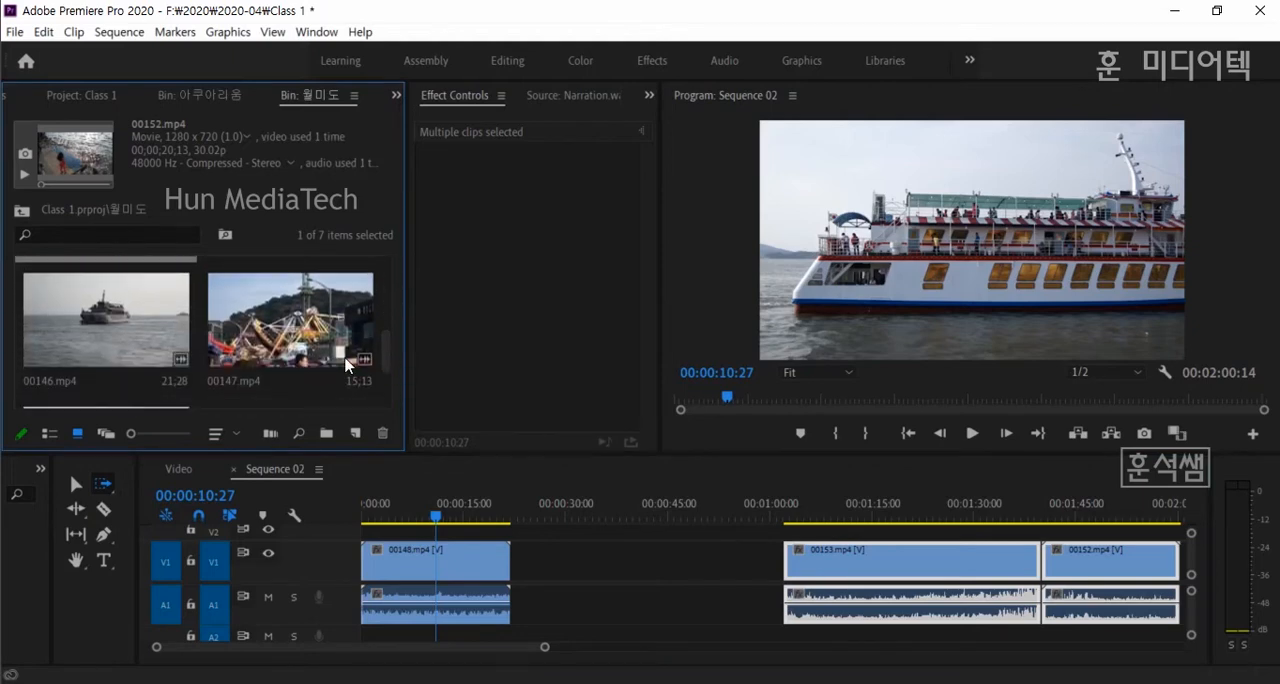
{"action": "left_click_drag", "start_coordinate": [120, 329], "coordinate": [512, 565]}
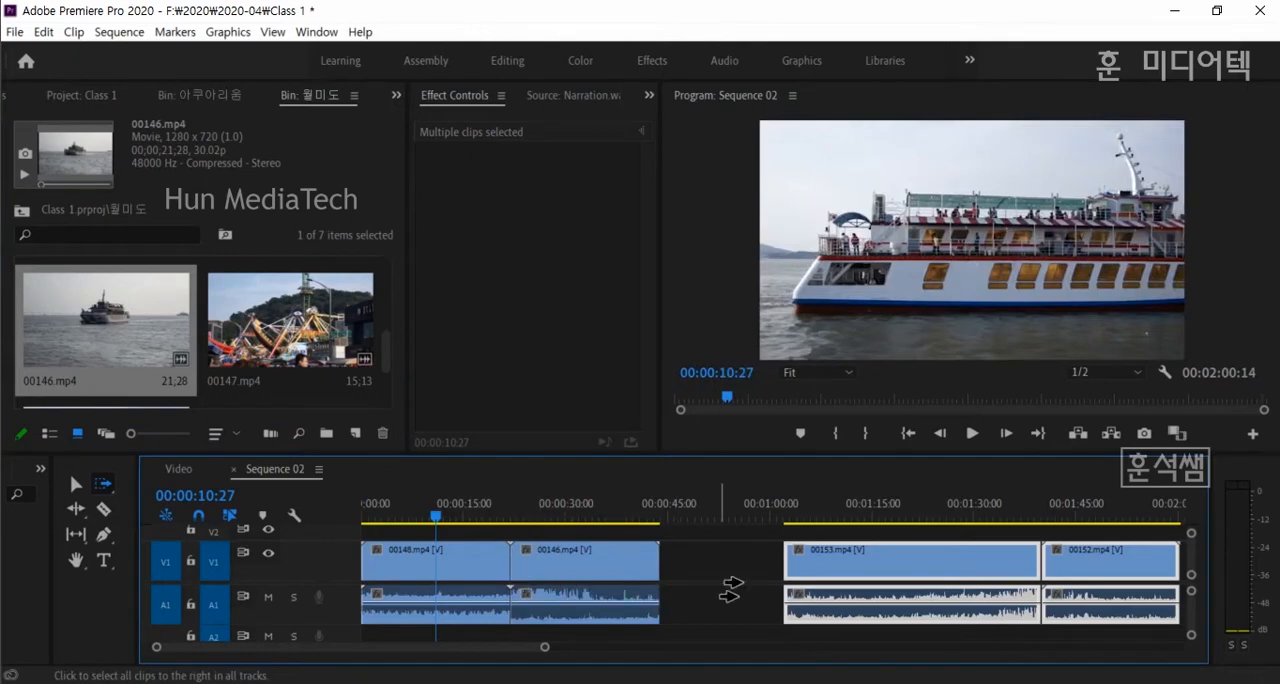
{"action": "left_click_drag", "start_coordinate": [837, 571], "coordinate": [735, 595]}
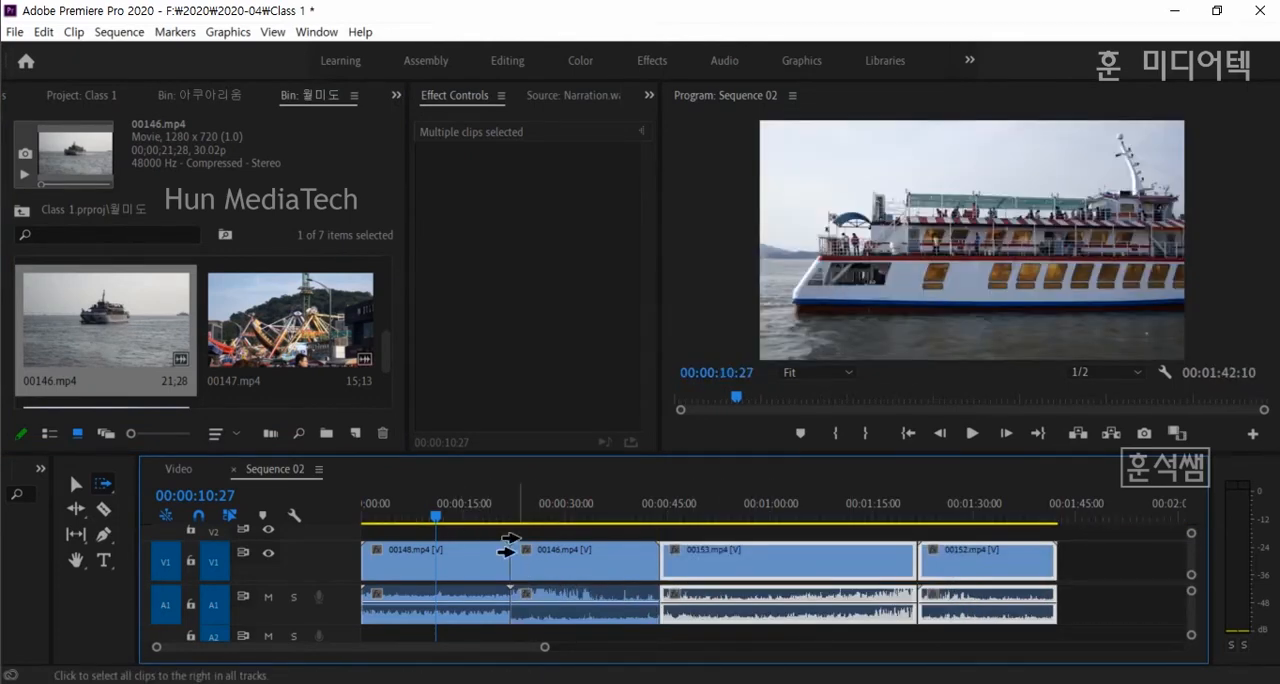
- Use the Selection tool to delete 00146.mp4 from the timeline, leaving its gap open
{"action": "left_click", "coordinate": [76, 484]}
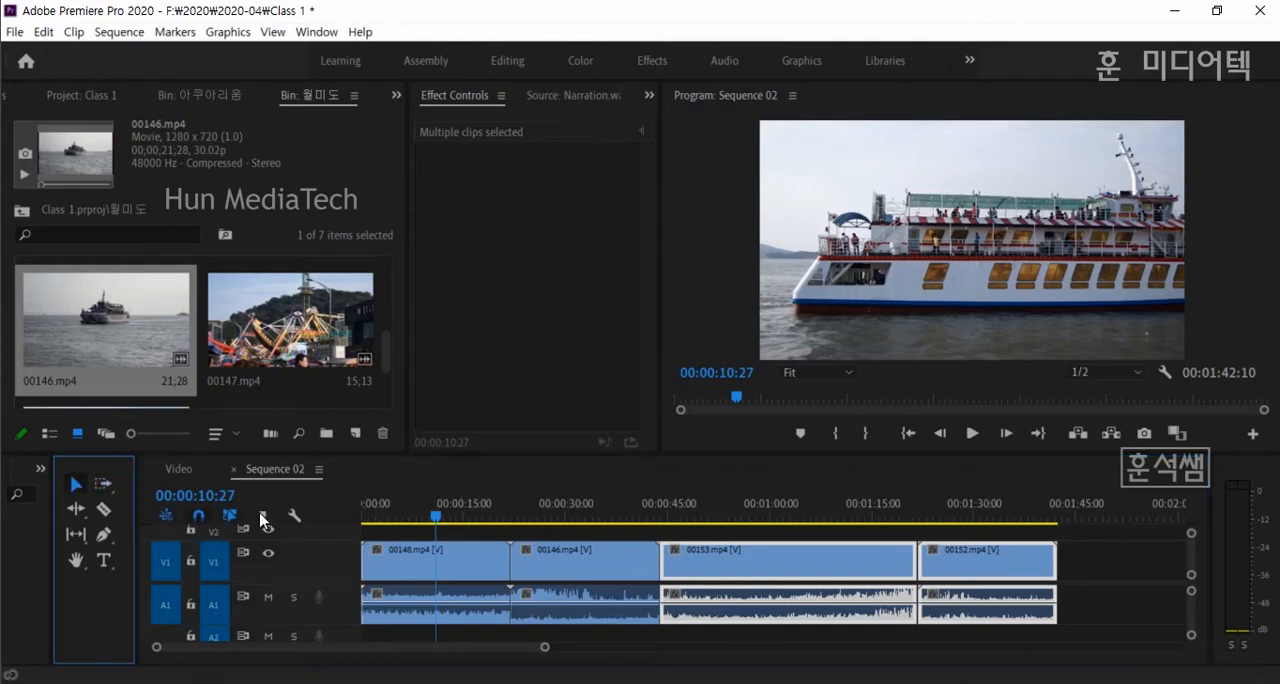
{"action": "left_click", "coordinate": [578, 570]}
{"action": "left_click", "coordinate": [778, 573]}
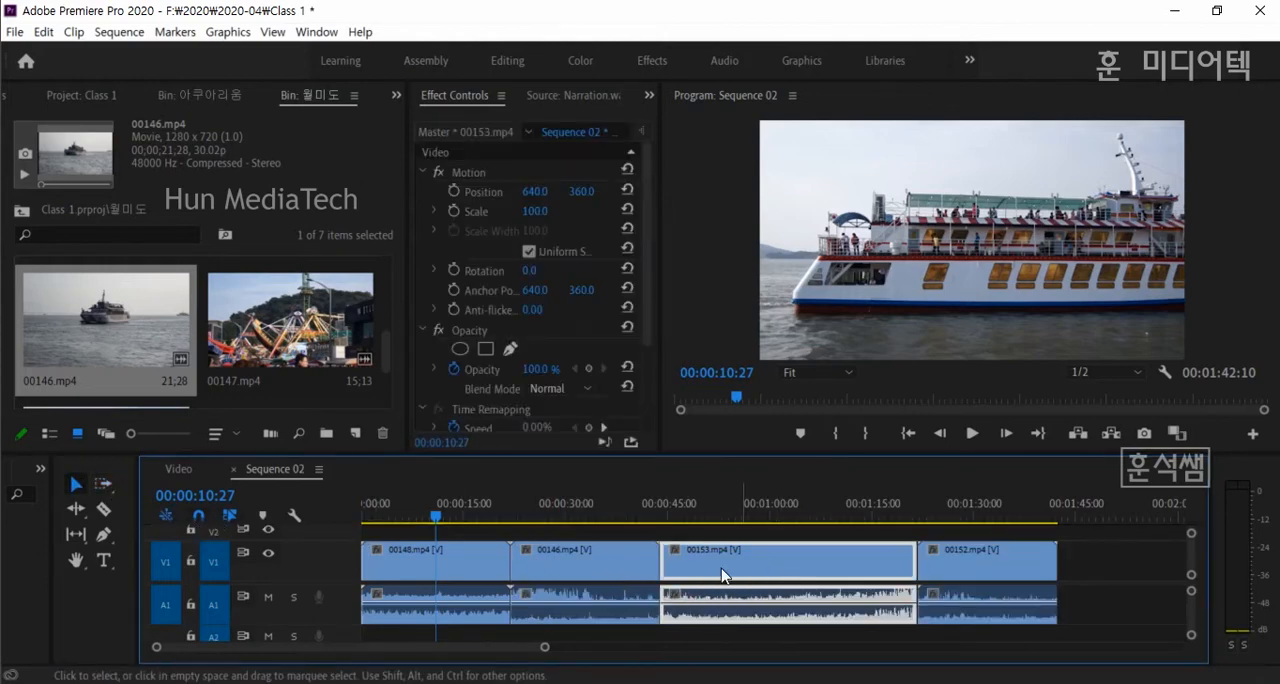
{"action": "left_click", "coordinate": [615, 572]}
{"action": "key", "text": "Delete"}
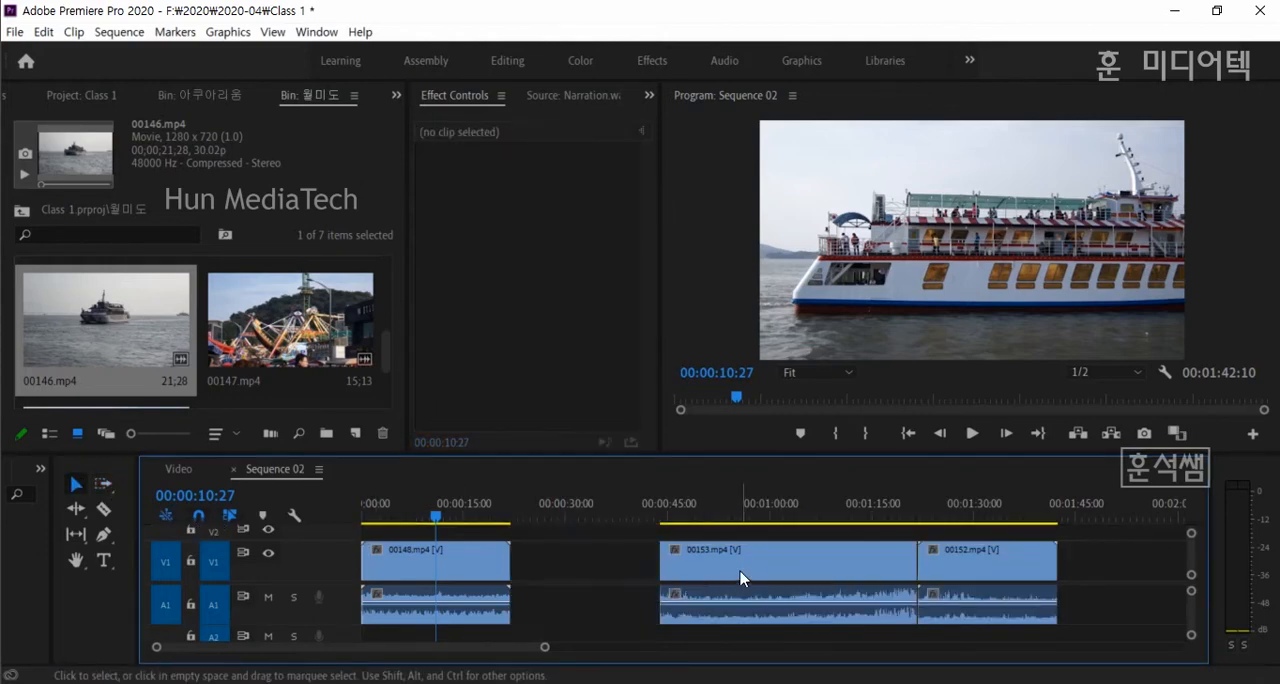
- Try moving 00153.mp4 and 00152.mp4 earlier with the Track Select Forward Tool, and undo the move
{"action": "left_click", "coordinate": [103, 483]}
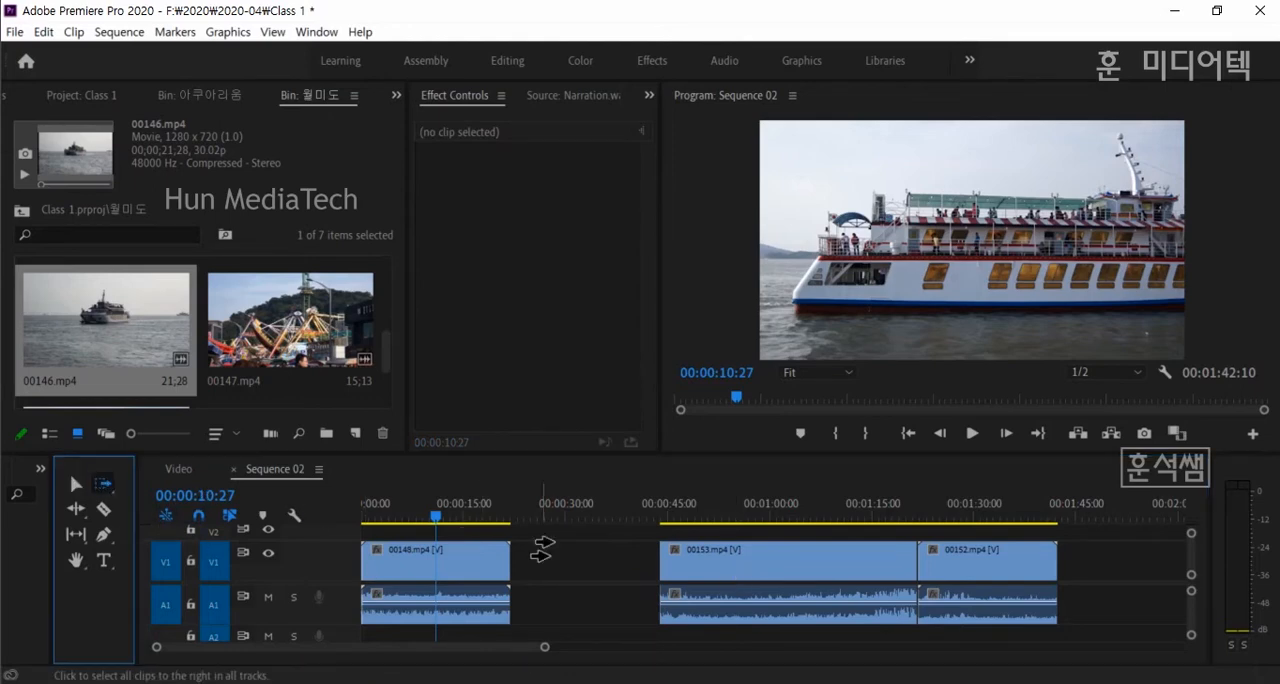
{"action": "left_click", "coordinate": [693, 550]}
{"action": "left_click_drag", "start_coordinate": [724, 578], "coordinate": [556, 560]}
{"action": "key", "text": "ctrl+z"}
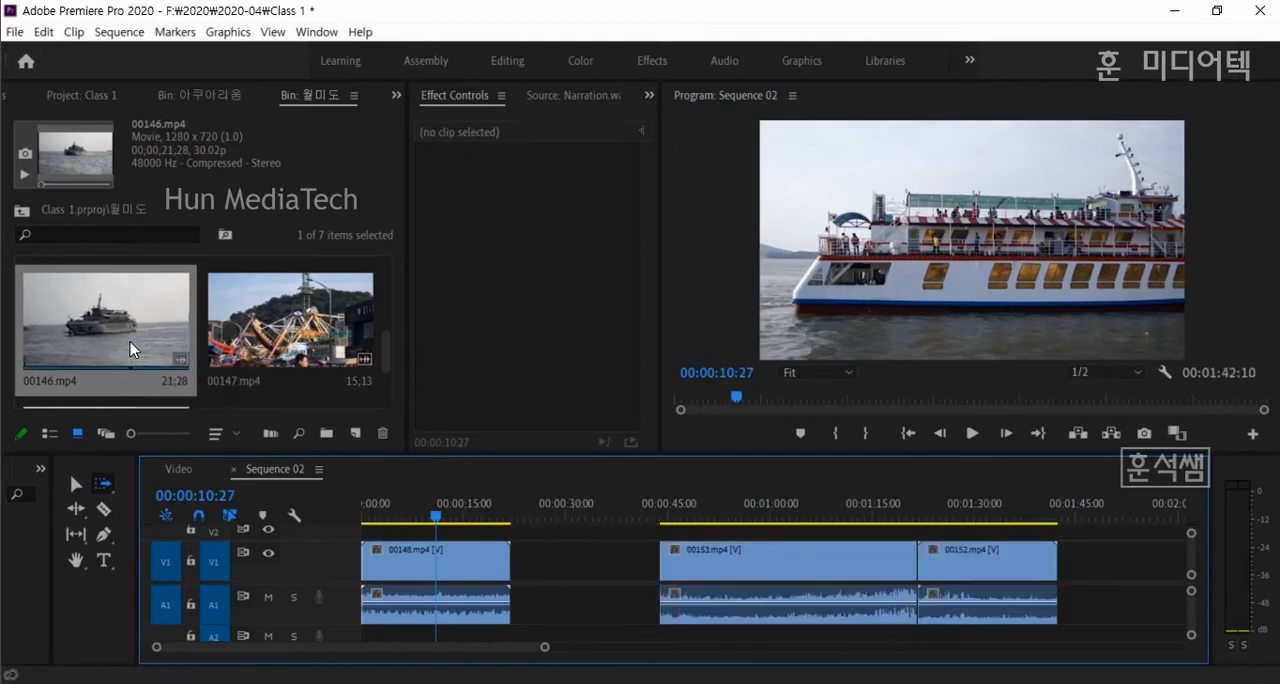
- Fill the gap after 00148.mp4 with 00146.mp4, and trim about 3 seconds off the end of 00148.mp4 using the Selection tool
{"action": "left_click_drag", "start_coordinate": [131, 349], "coordinate": [512, 566]}
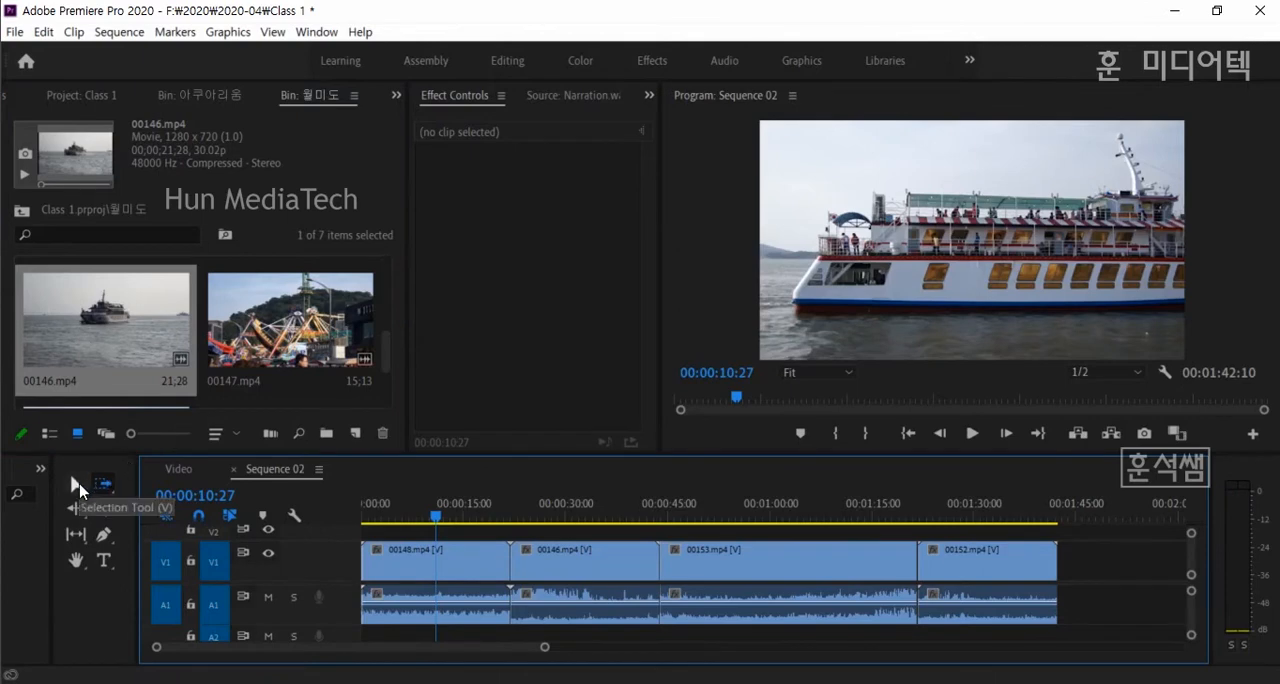
{"action": "left_click", "coordinate": [78, 488]}
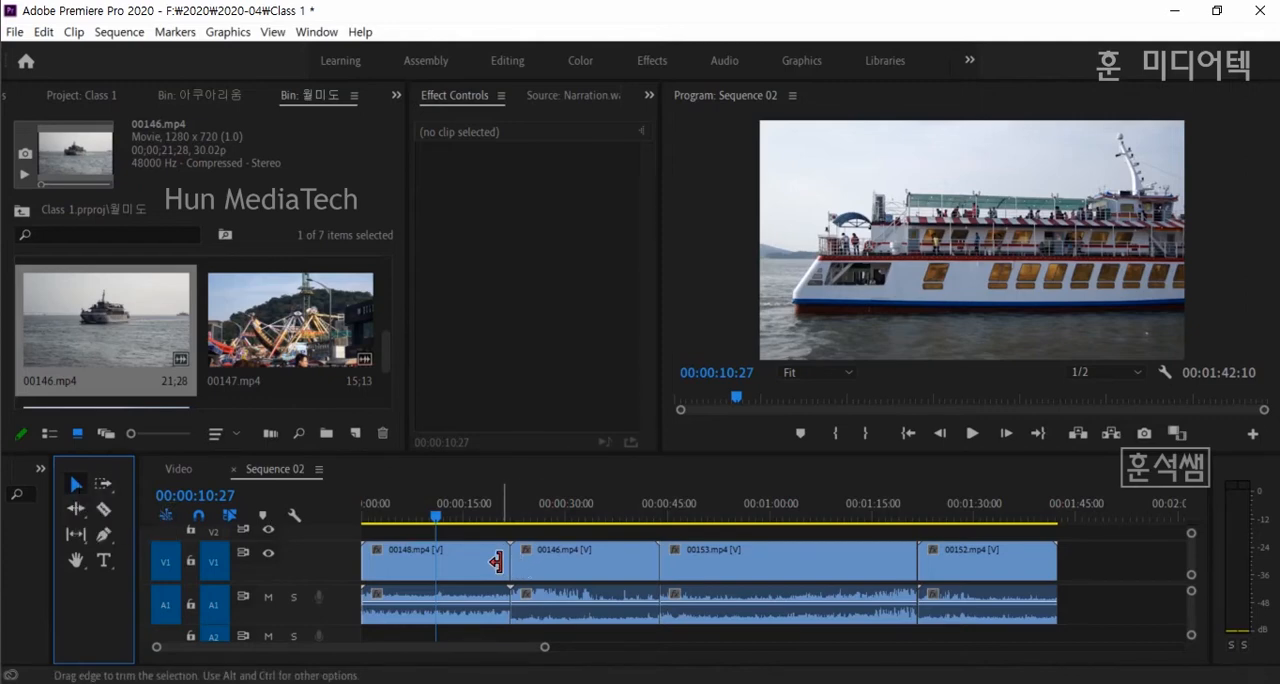
{"action": "left_click", "coordinate": [492, 559]}
{"action": "mouse_move", "coordinate": [485, 560]}
{"action": "left_mouse_down"}
{"action": "mouse_move", "coordinate": [471, 560]}
{"action": "mouse_move", "coordinate": [488, 560]}
{"action": "left_mouse_up"}
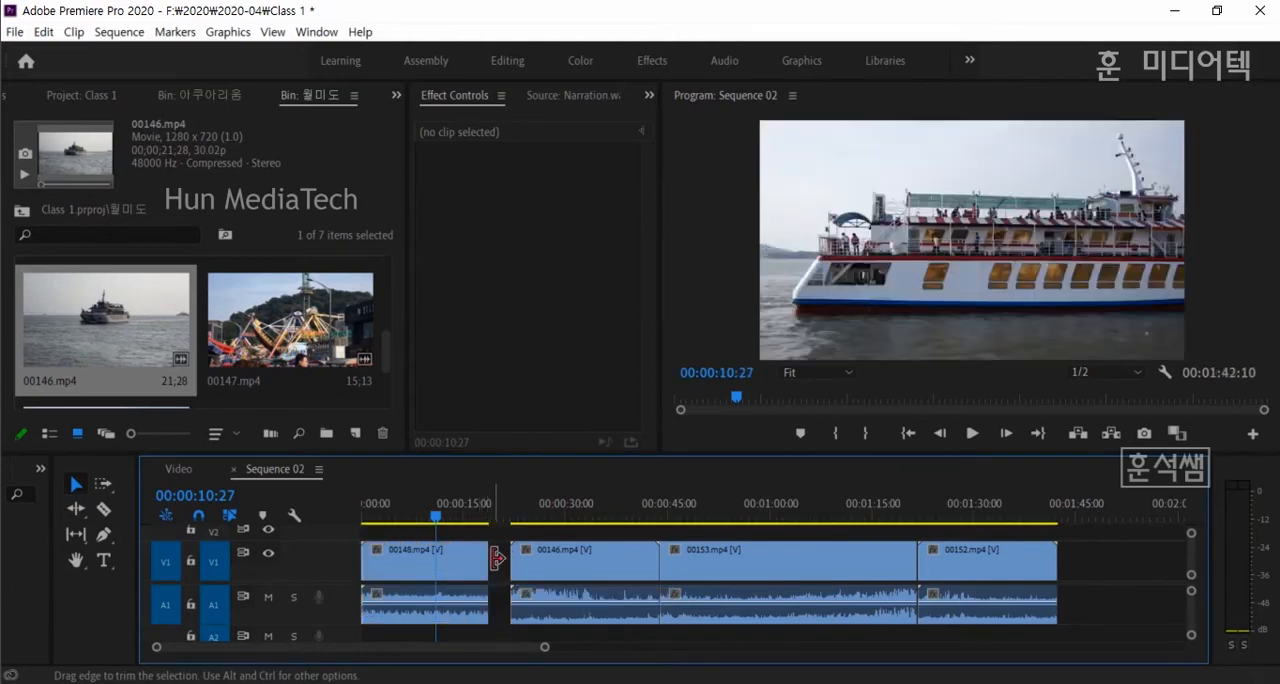
- Play the empty gap between 00148.mp4 and 00146.mp4, and return the playhead to 00:00:17:15
{"action": "left_click", "coordinate": [499, 517]}
{"action": "left_click_drag", "start_coordinate": [499, 517], "coordinate": [494, 517]}
{"action": "key", "text": "space"}
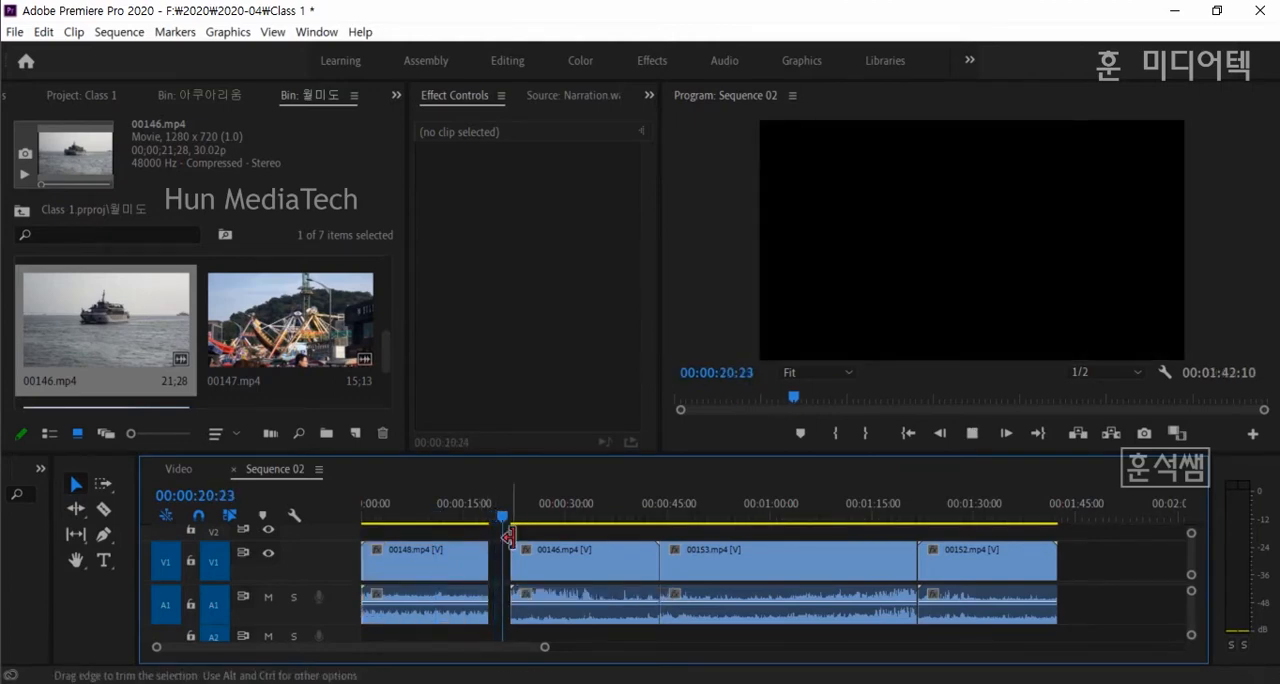
{"action": "key", "text": "space"}
{"action": "left_click", "coordinate": [481, 517]}
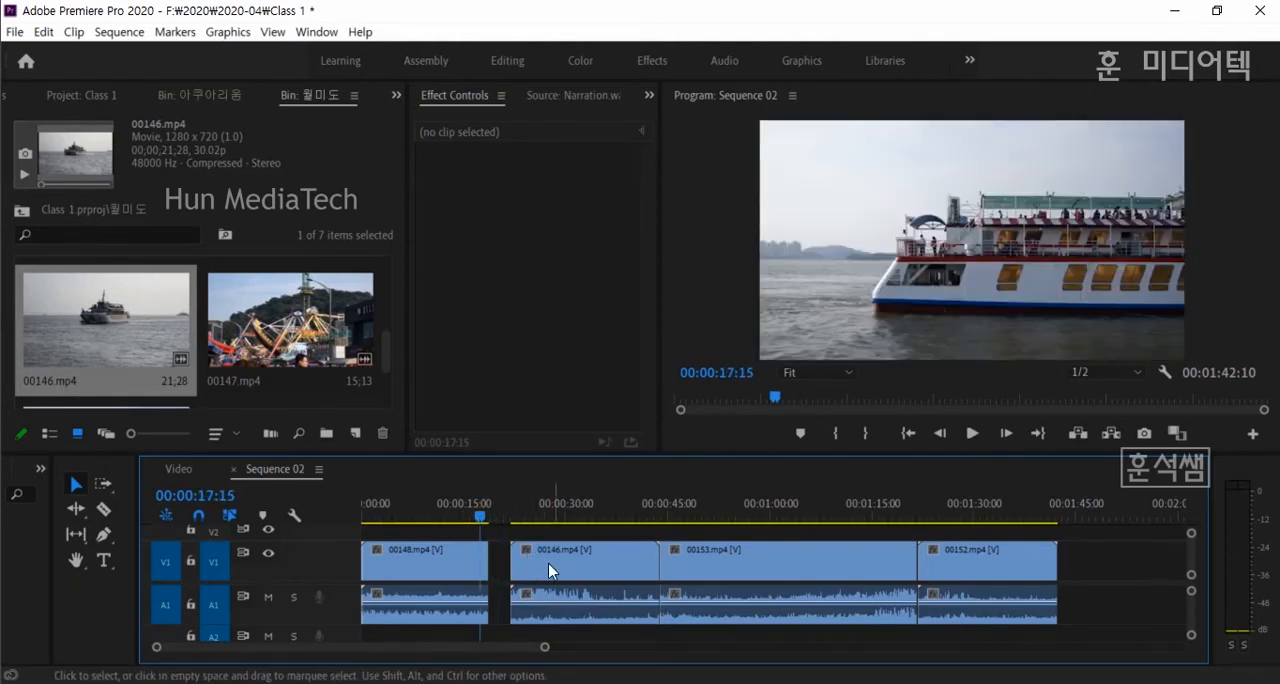
- Select 00146.mp4, 00153.mp4 and 00152.mp4 and move them together to close the gap after 00148.mp4
{"action": "left_click", "coordinate": [591, 566]}
{"action": "left_click", "coordinate": [836, 565], "text": "shift"}
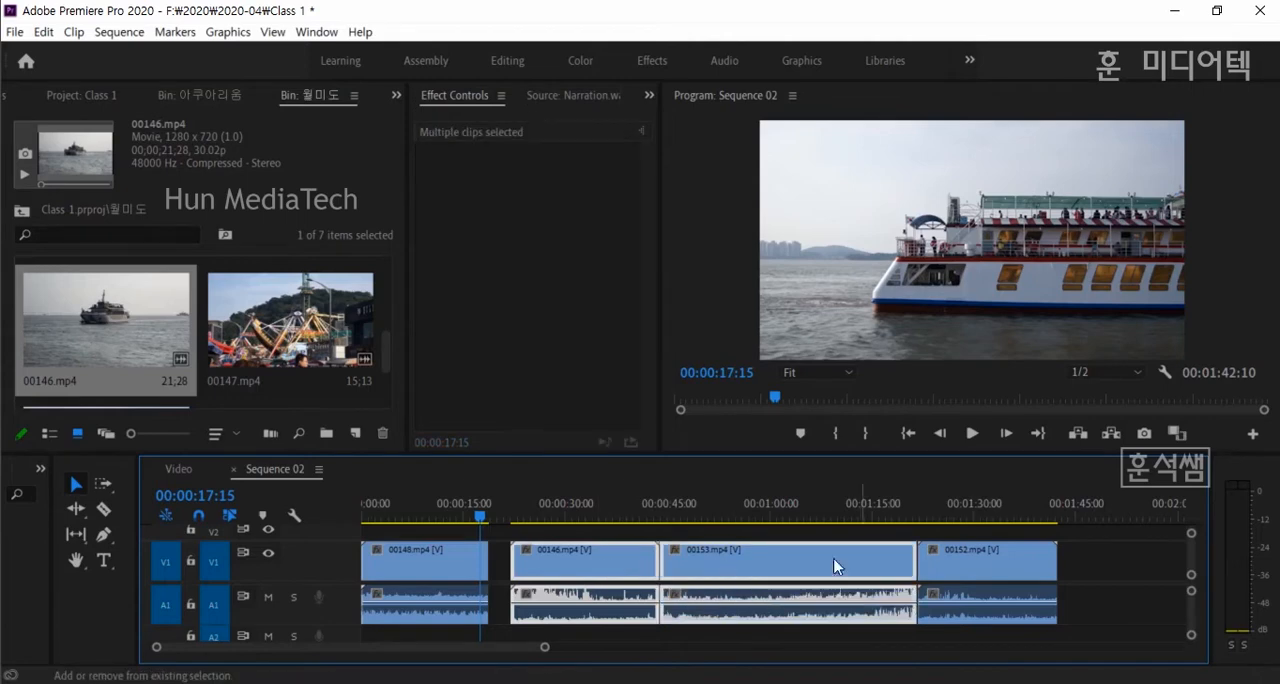
{"action": "left_click", "coordinate": [978, 557], "text": "shift"}
{"action": "left_click_drag", "start_coordinate": [601, 570], "coordinate": [578, 568]}
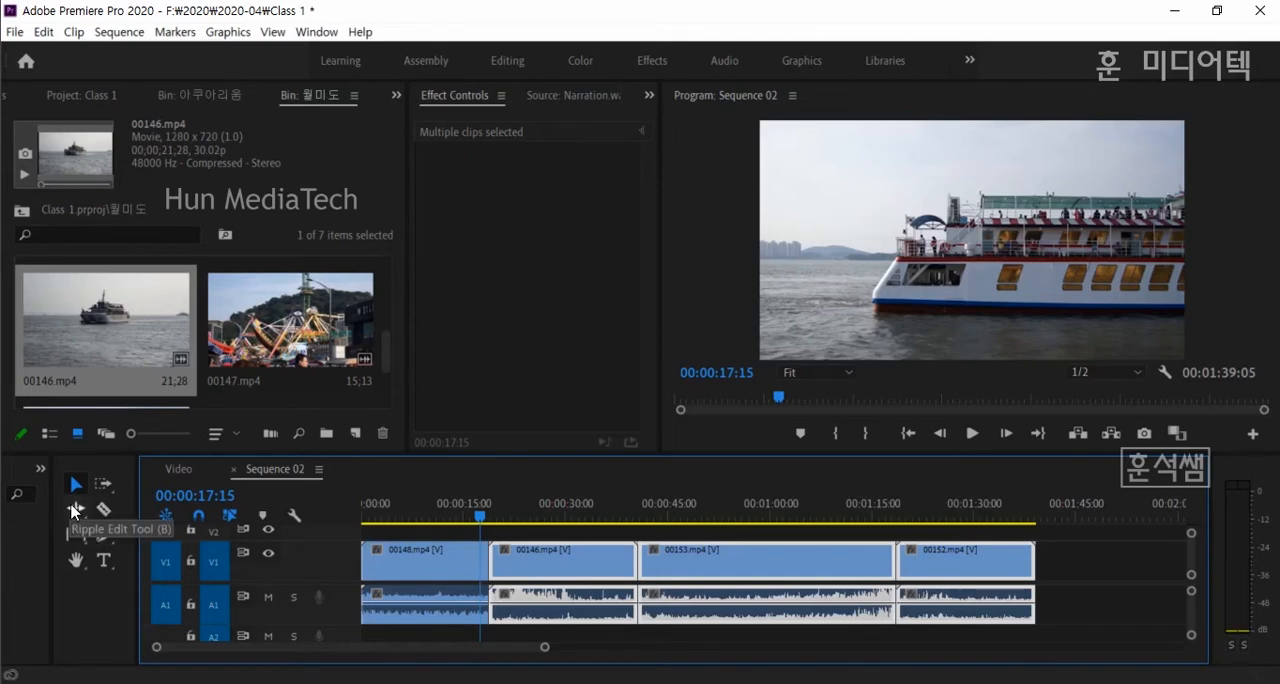
- Use the Ripple Edit Tool to shorten the end of 00148.mp4 by about 5 seconds, to a duration of 00:00:14:01
{"action": "left_click", "coordinate": [75, 508]}
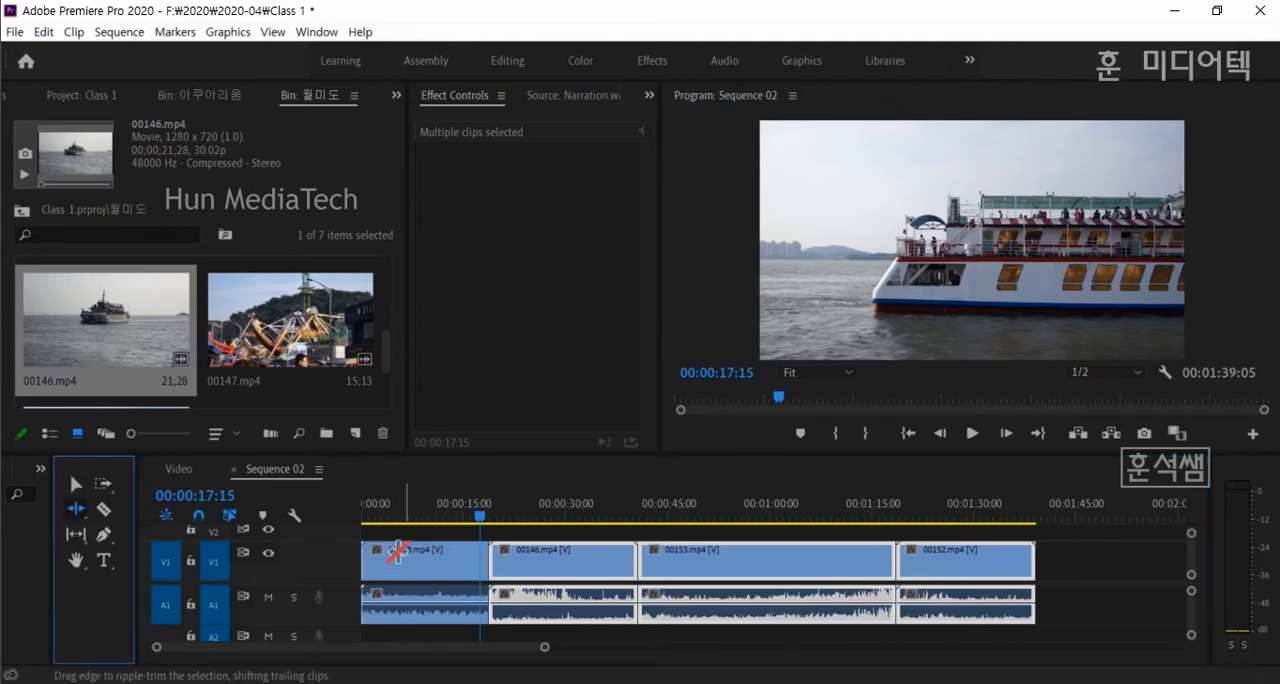
{"action": "key", "text": "equal"}
{"action": "key", "text": "equal"}
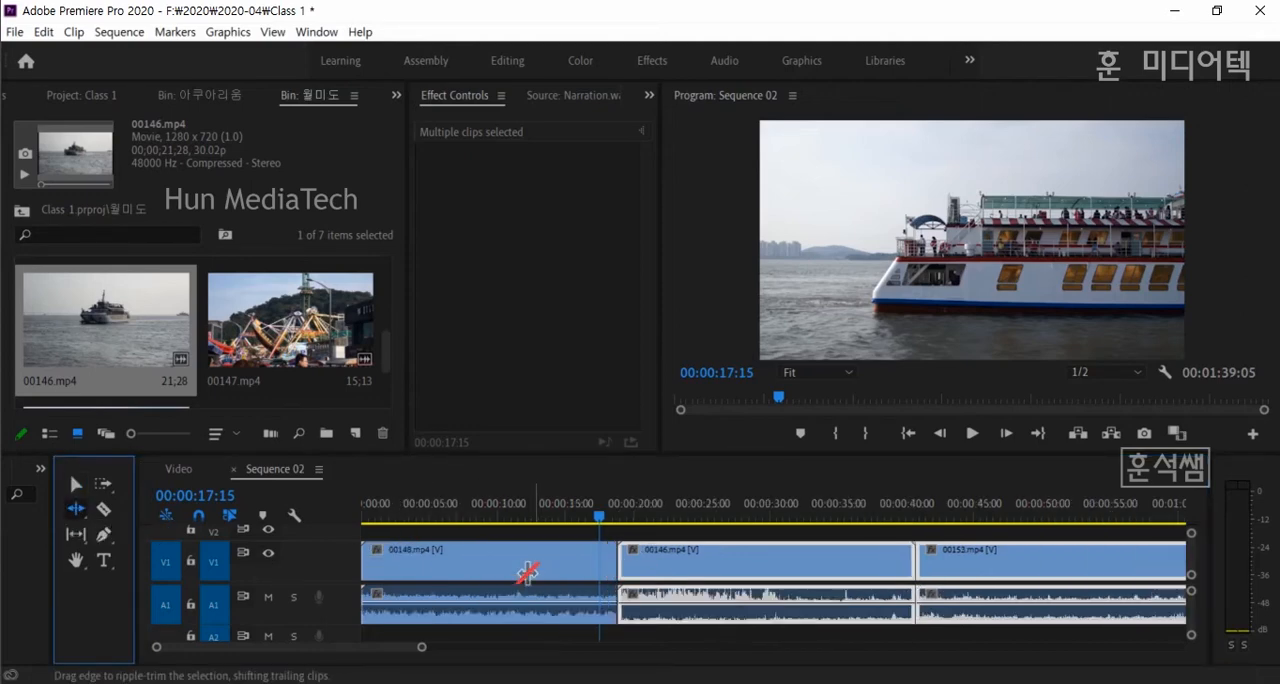
{"action": "left_click", "coordinate": [793, 567]}
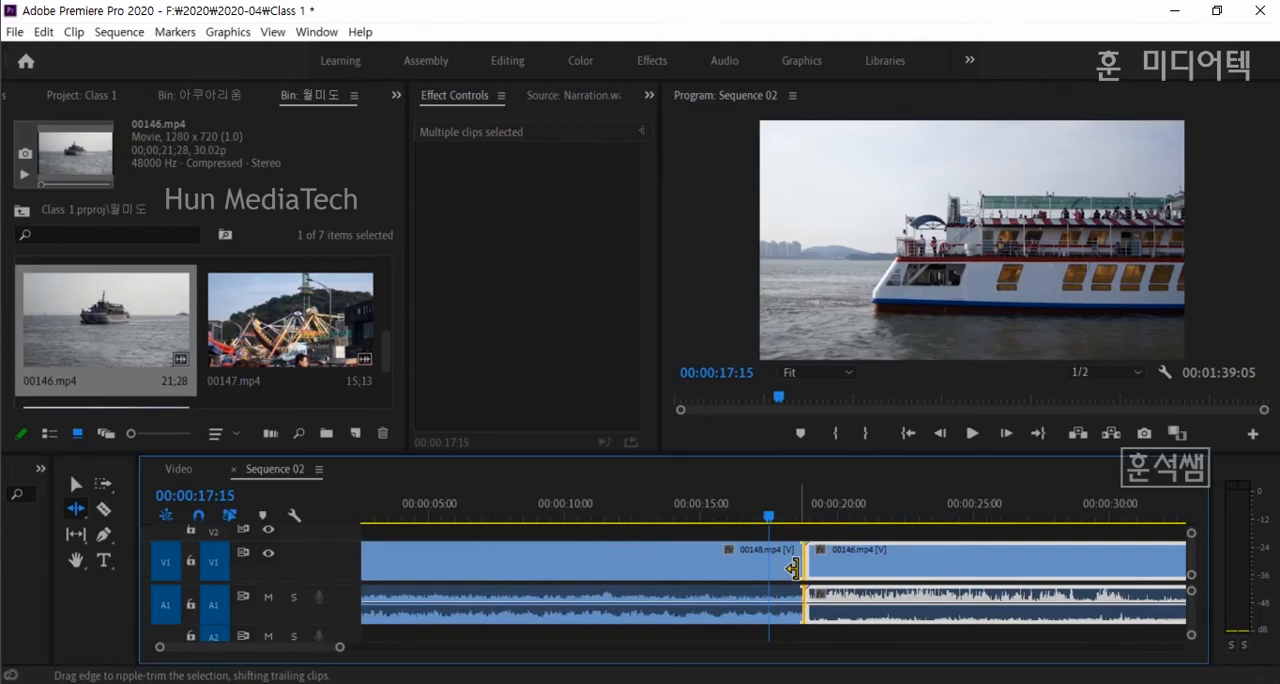
{"action": "left_click_drag", "start_coordinate": [793, 567], "coordinate": [664, 570]}
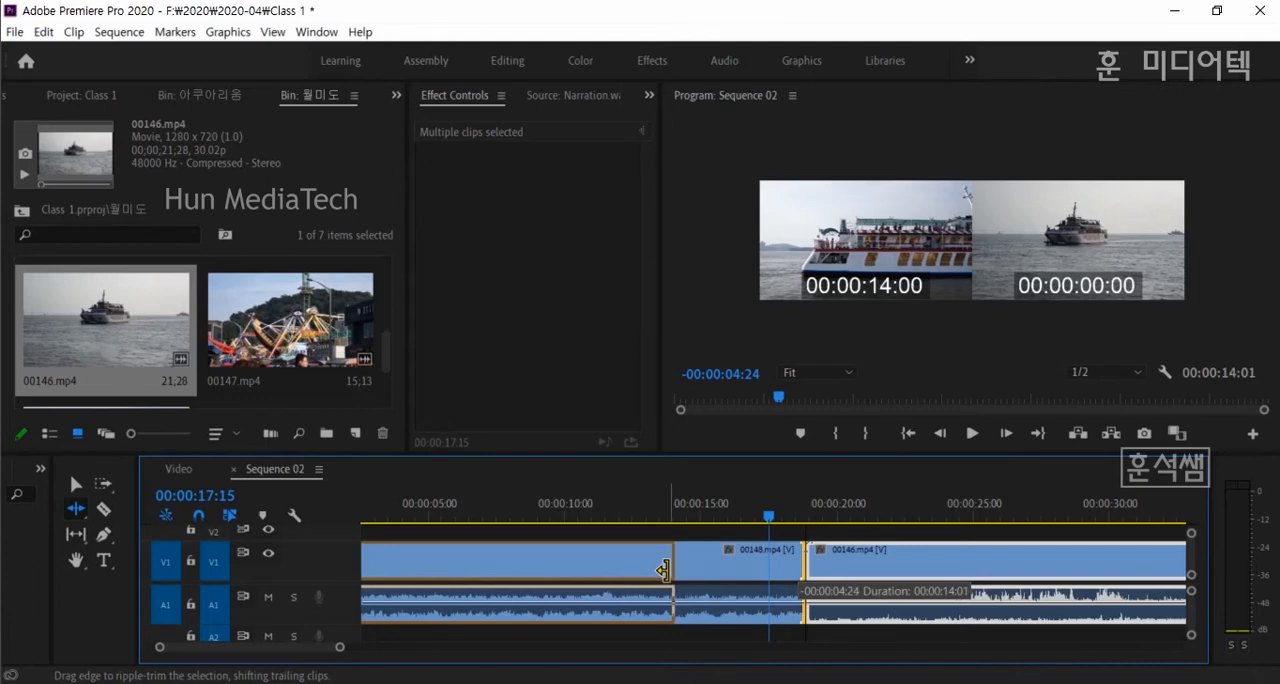
{"action": "left_click_drag", "start_coordinate": [663, 570], "coordinate": [663, 570]}
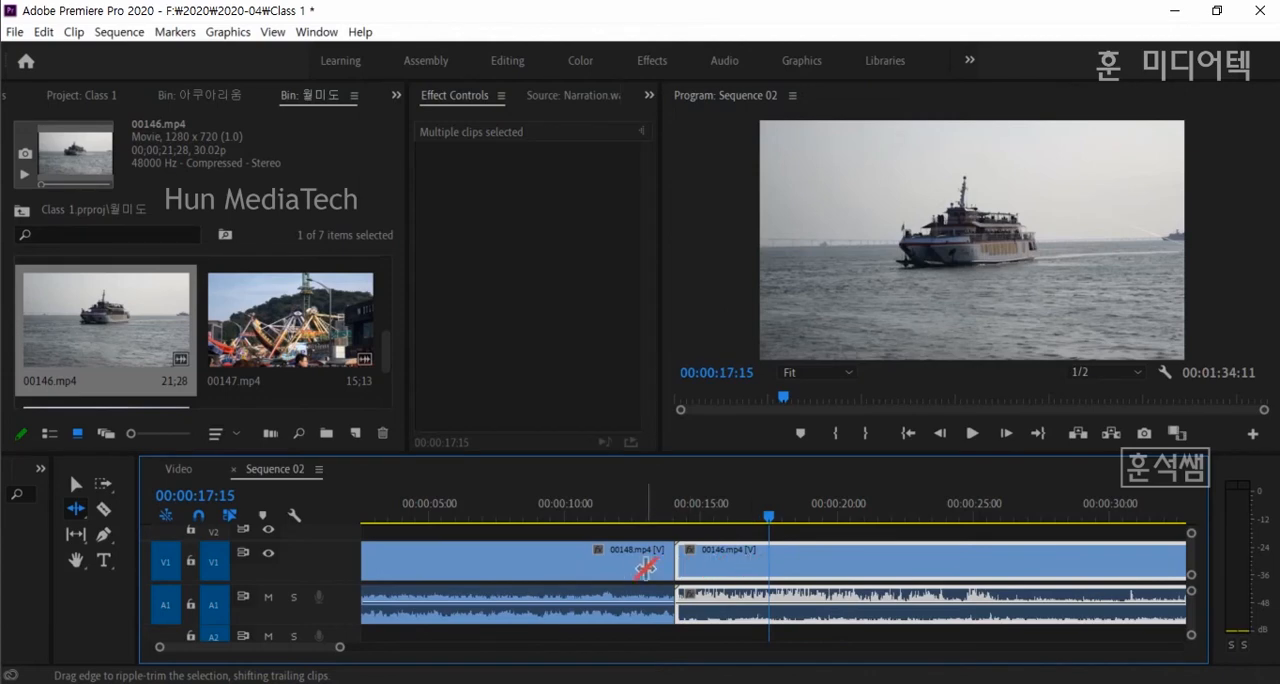
- Ripple-trim about 1.5 seconds off the start of 00148.mp4
{"action": "key", "text": "minus"}
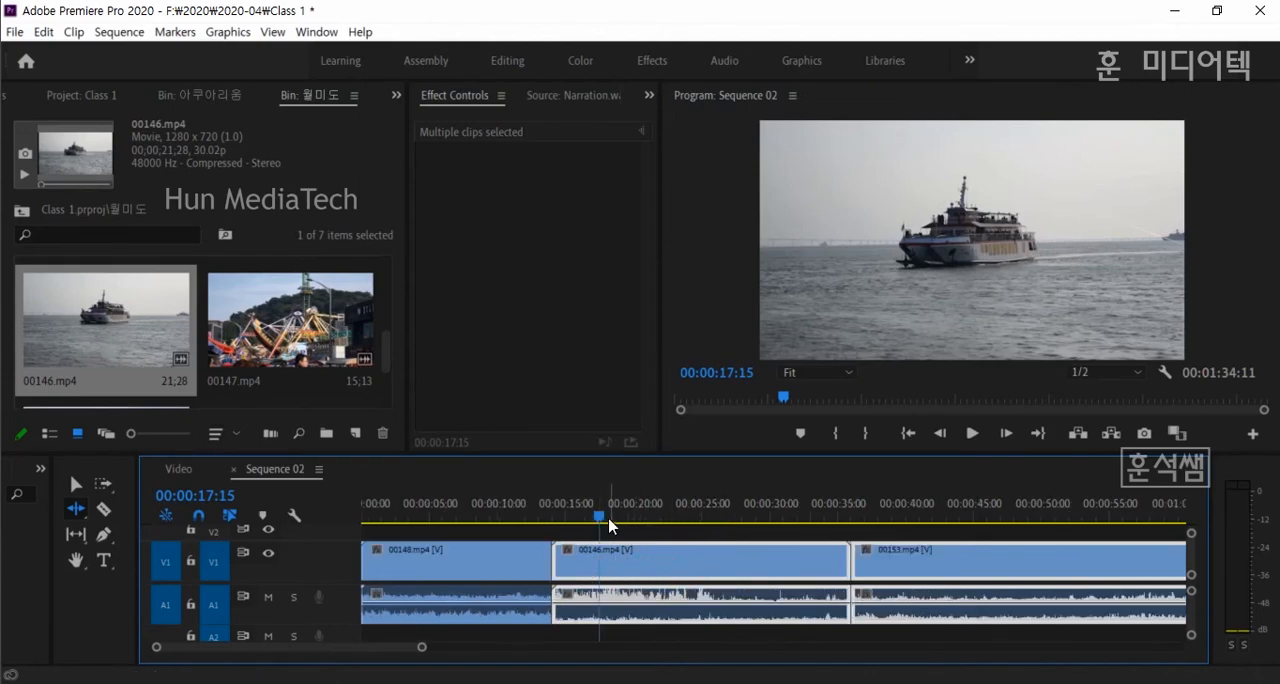
{"action": "left_click", "coordinate": [660, 520]}
{"action": "left_click", "coordinate": [428, 518]}
{"action": "mouse_move", "coordinate": [428, 518]}
{"action": "left_mouse_down"}
{"action": "mouse_move", "coordinate": [352, 512]}
{"action": "mouse_move", "coordinate": [405, 516]}
{"action": "left_mouse_up"}
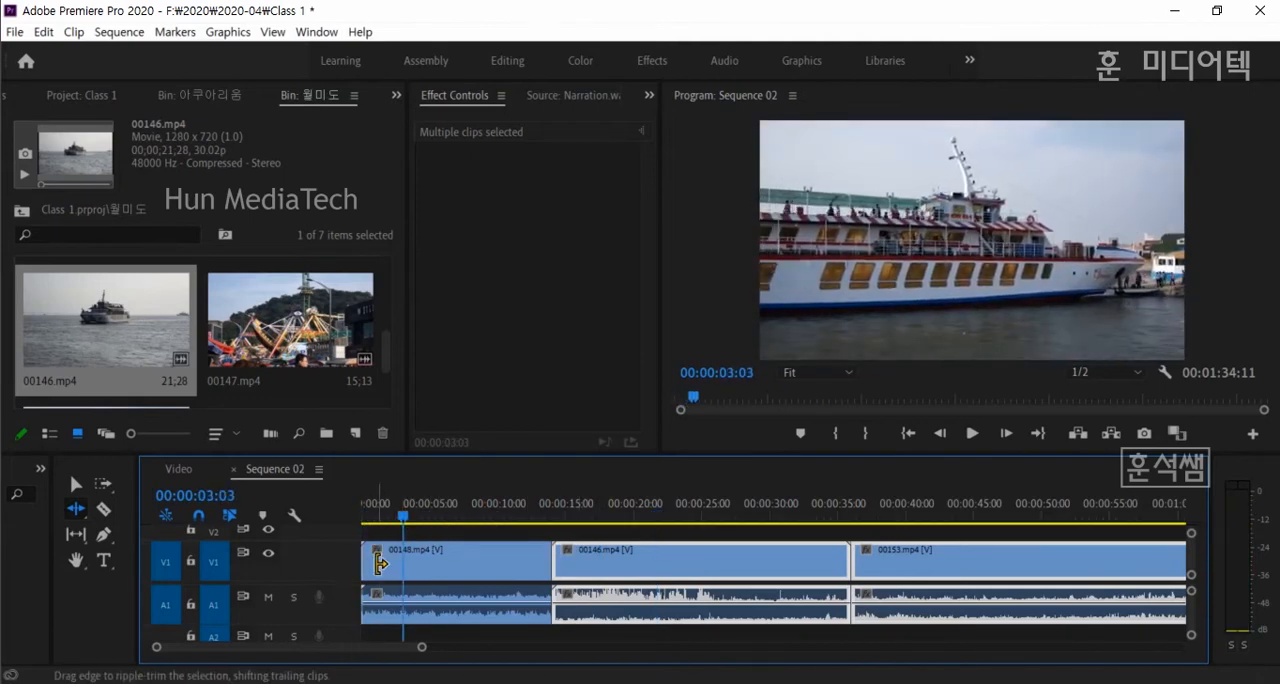
{"action": "left_click_drag", "start_coordinate": [365, 566], "coordinate": [380, 562]}
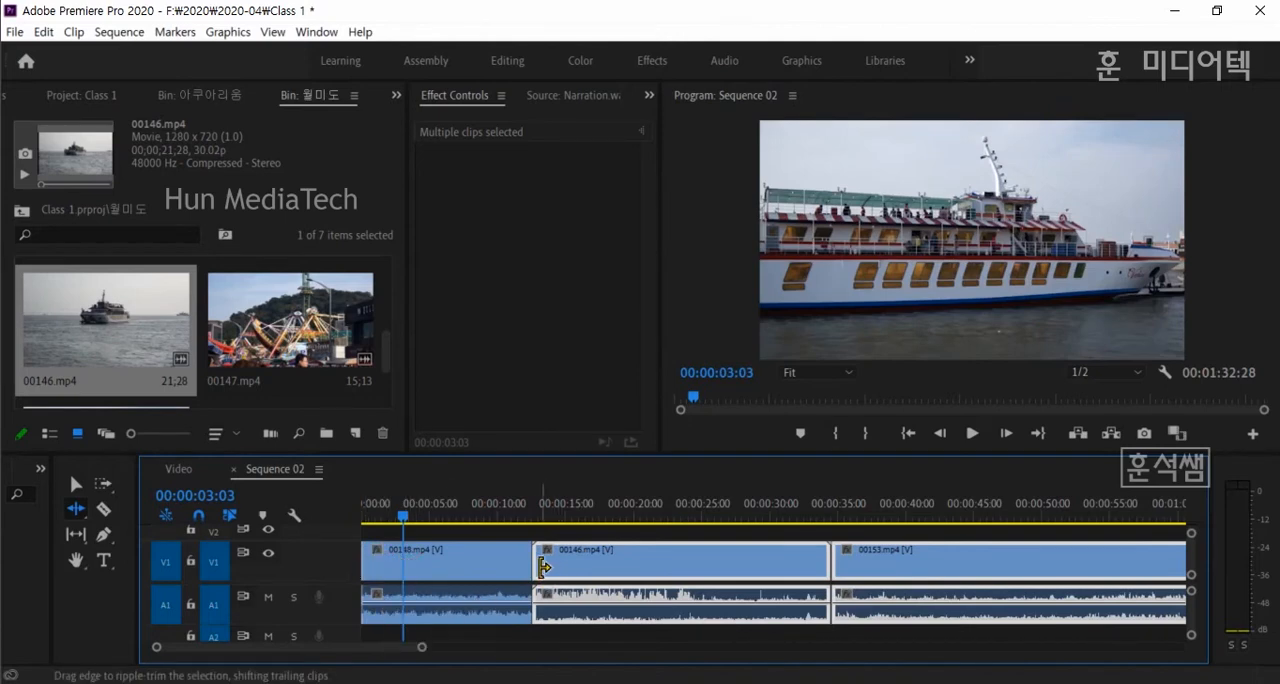
- Ripple-trim about 3 seconds off the start of 00146.mp4 and about 2 seconds off its end
{"action": "left_click_drag", "start_coordinate": [540, 563], "coordinate": [582, 564]}
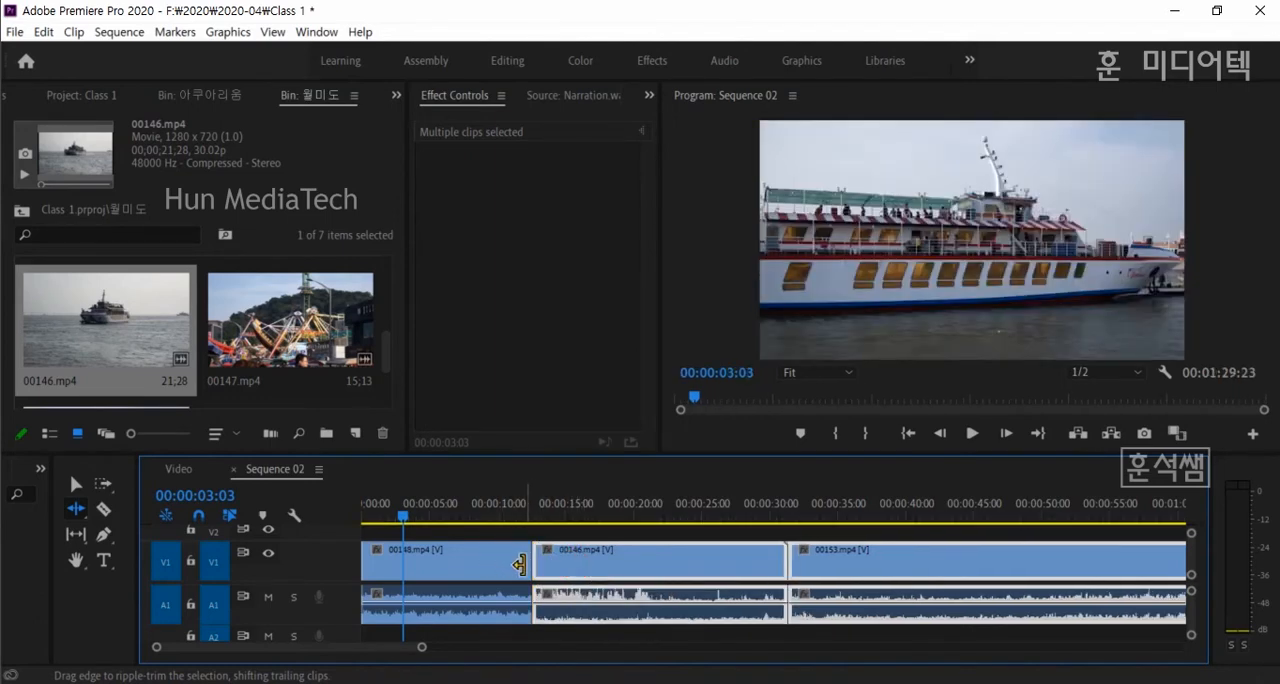
{"action": "left_click_drag", "start_coordinate": [780, 563], "coordinate": [737, 566]}
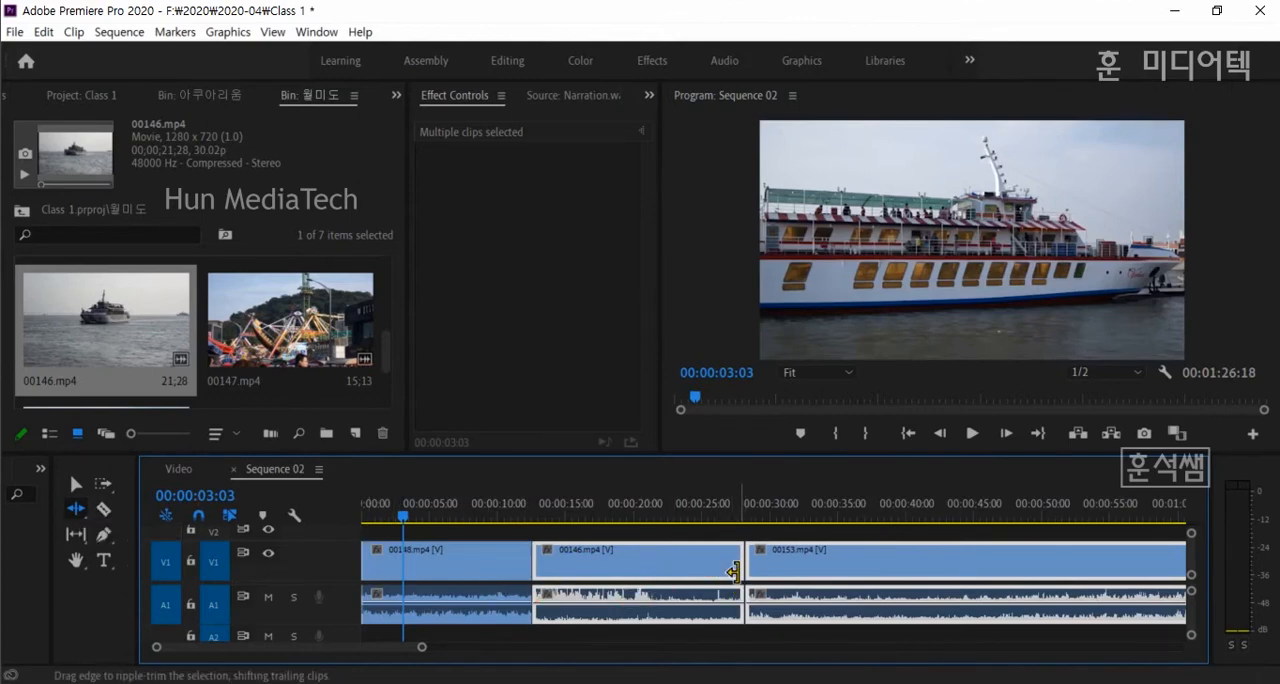
{"action": "mouse_move", "coordinate": [746, 563]}
{"action": "left_mouse_down"}
{"action": "mouse_move", "coordinate": [790, 563]}
{"action": "mouse_move", "coordinate": [741, 565]}
{"action": "left_mouse_up"}
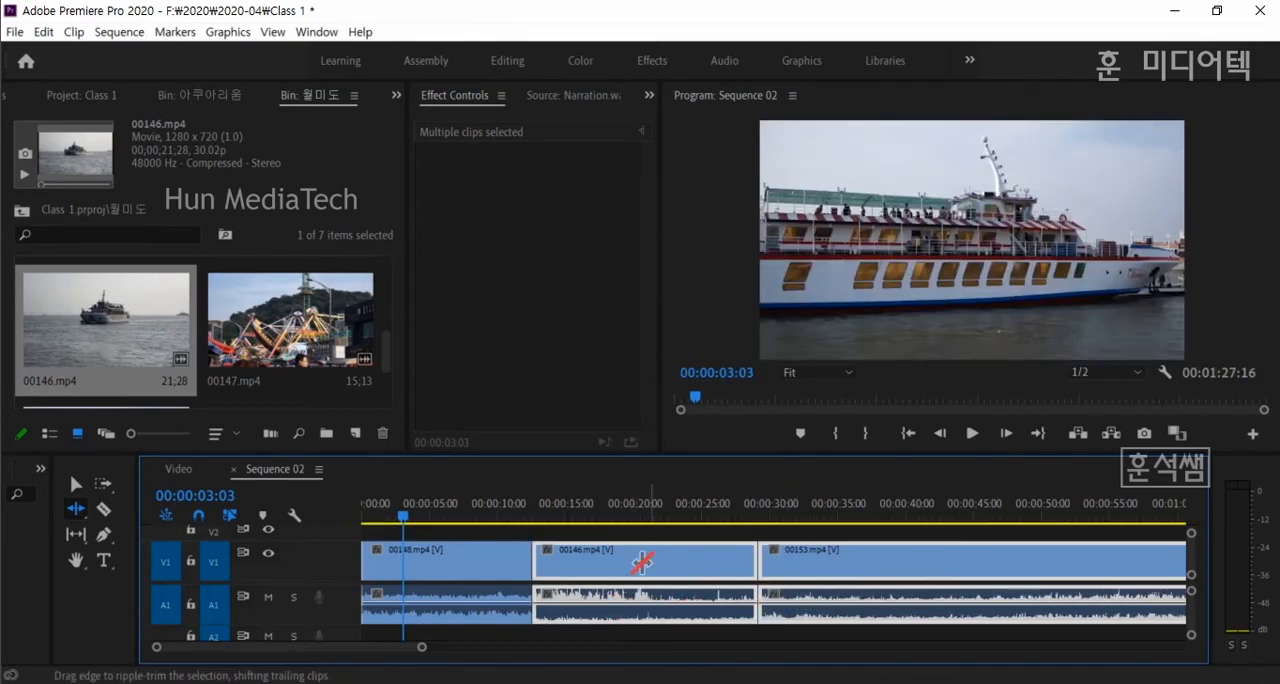
- Ripple-trim about 4 seconds off the start of 00153.mp4, and place the playhead at the cut between 00148.mp4 and 00146.mp4
{"action": "left_click_drag", "start_coordinate": [760, 565], "coordinate": [821, 567]}
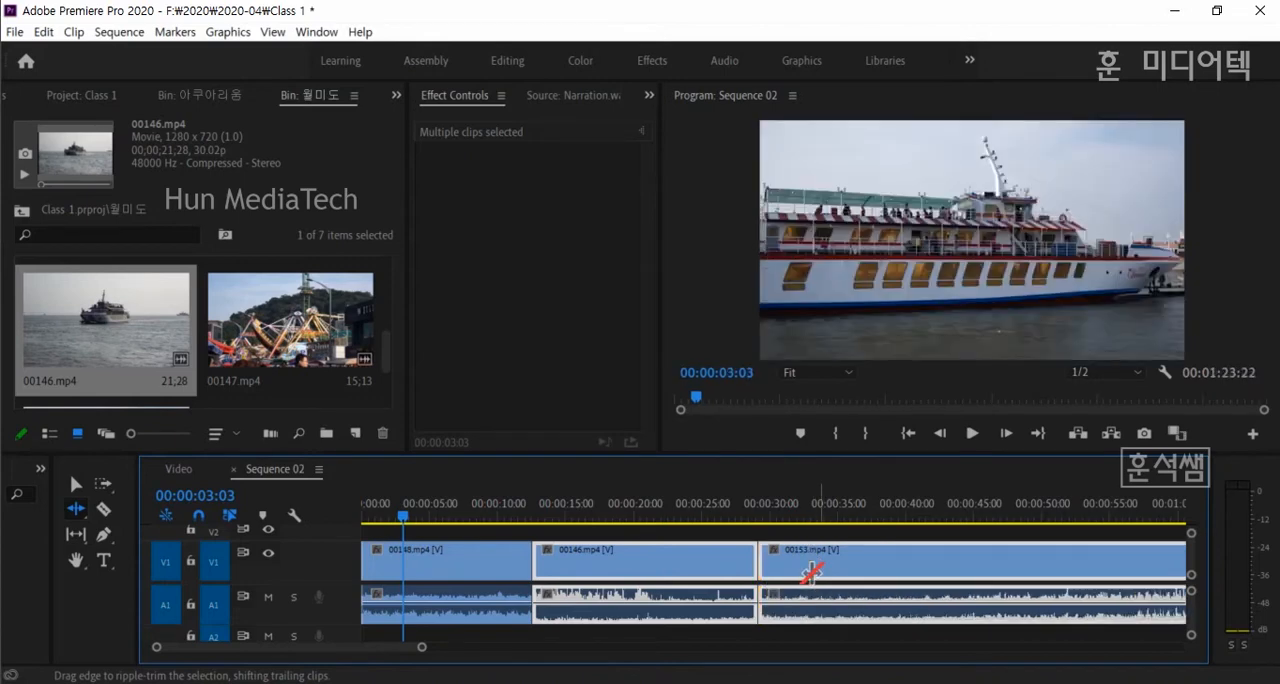
{"action": "left_click", "coordinate": [623, 510]}
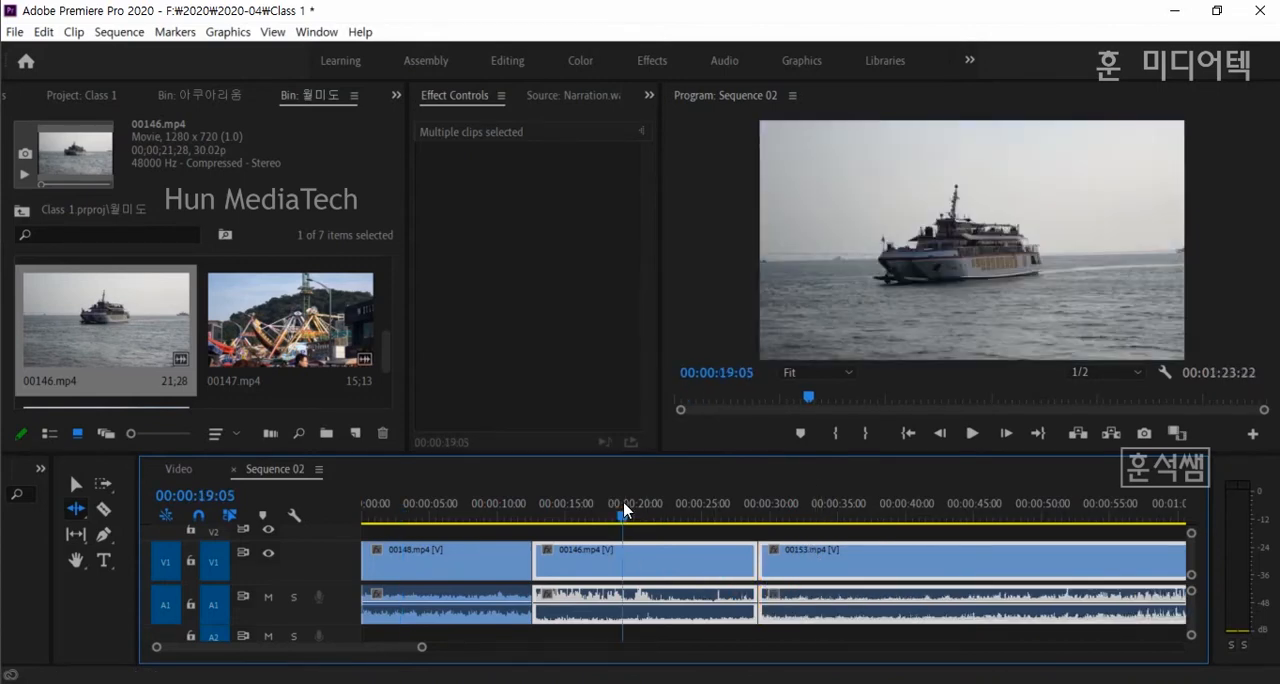
{"action": "key", "text": "Up"}
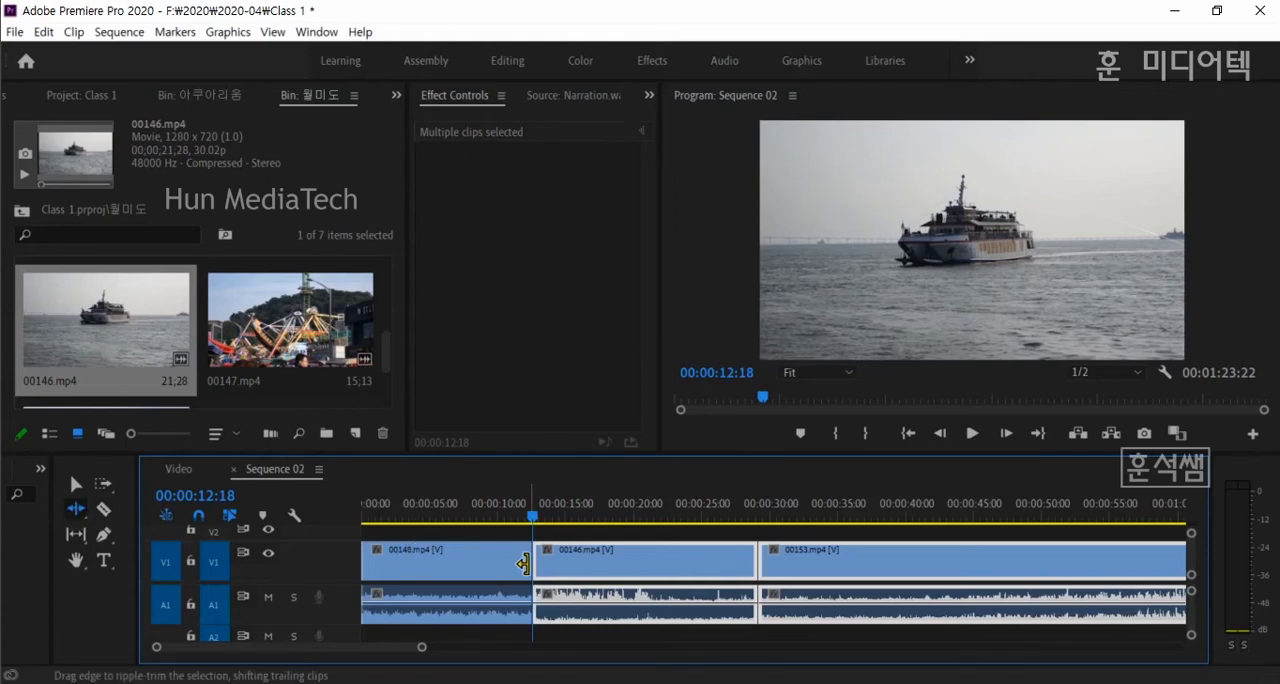
- Use the Rolling Edit Tool to move the cut between 00148.mp4 and 00146.mp4 about 3 seconds later, and back to about 9.5 seconds
{"action": "left_click", "coordinate": [72, 512]}
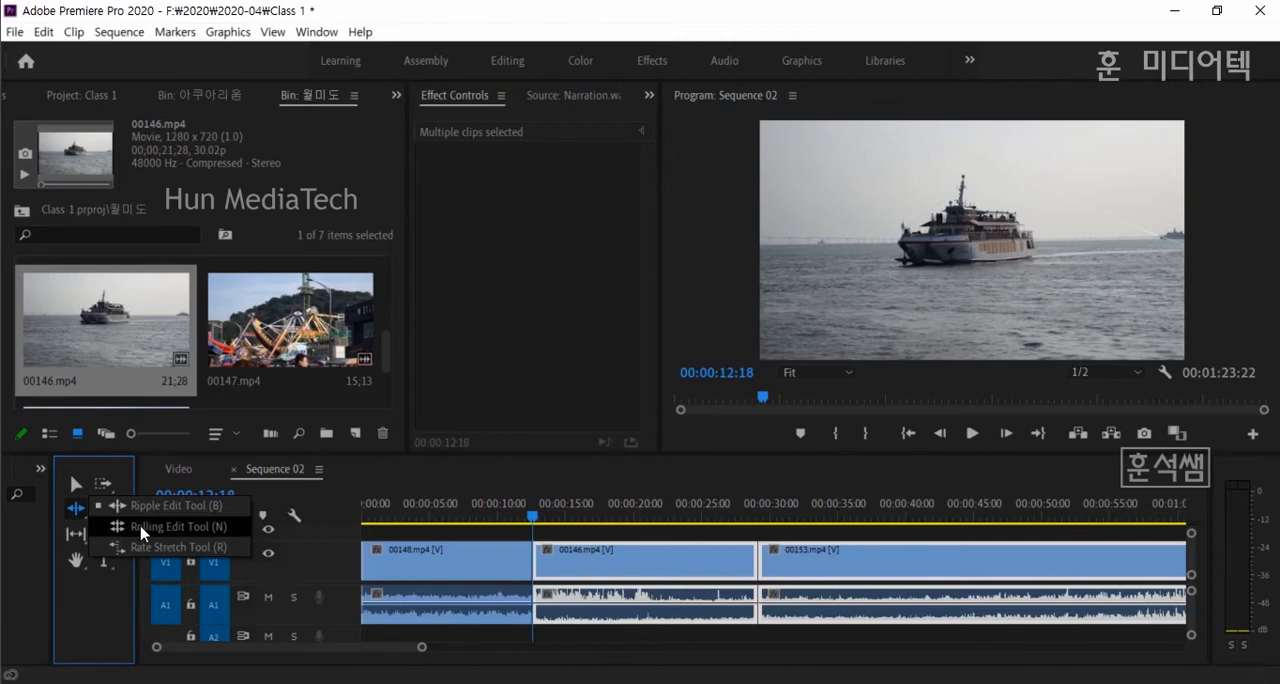
{"action": "left_click", "coordinate": [177, 533]}
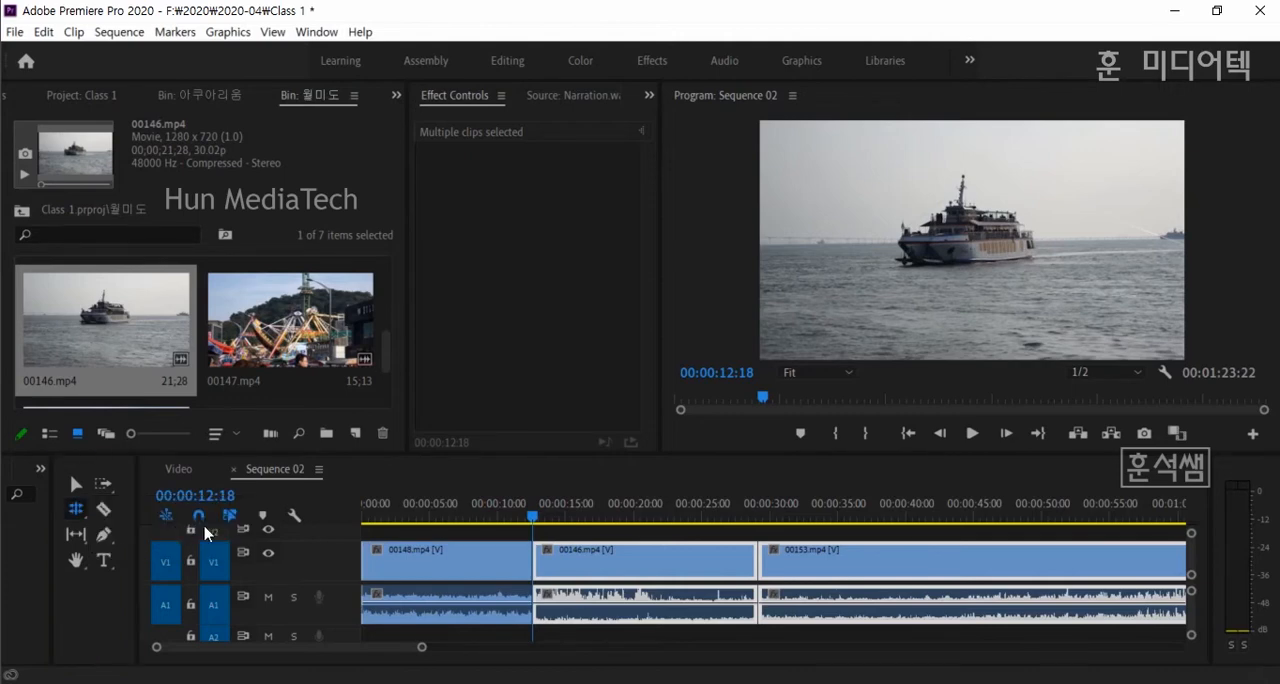
{"action": "left_click", "coordinate": [531, 578]}
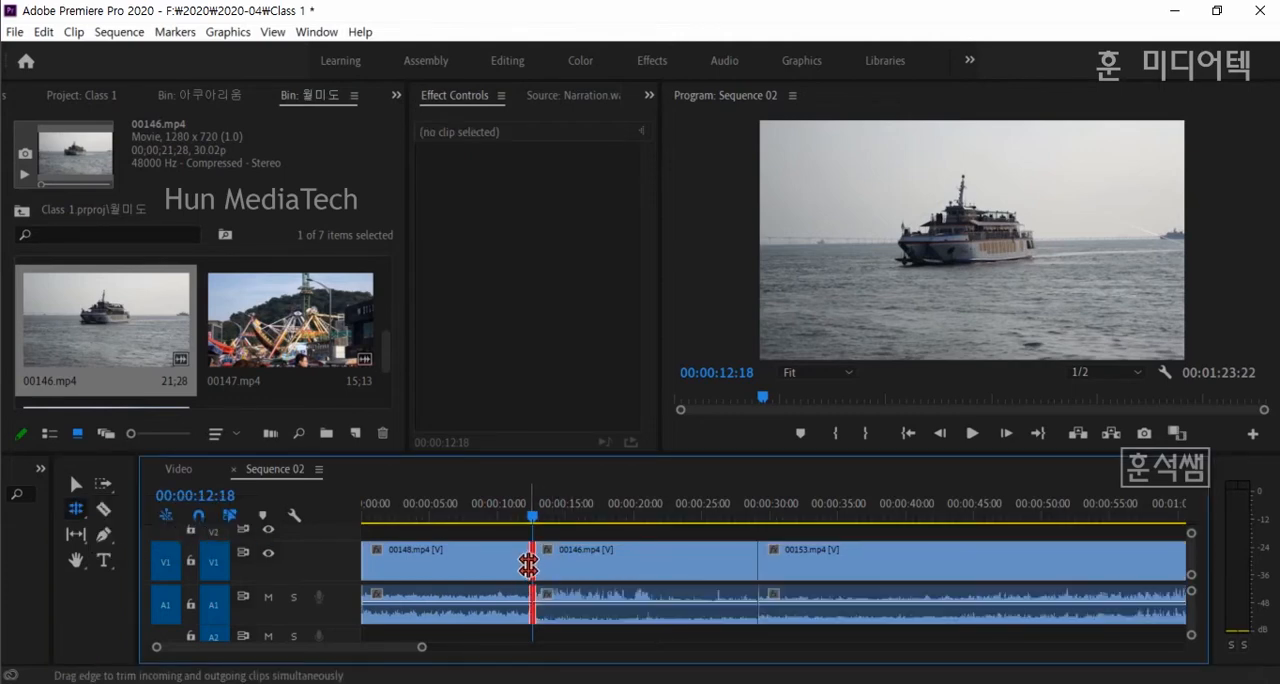
{"action": "left_click_drag", "start_coordinate": [528, 563], "coordinate": [574, 565]}
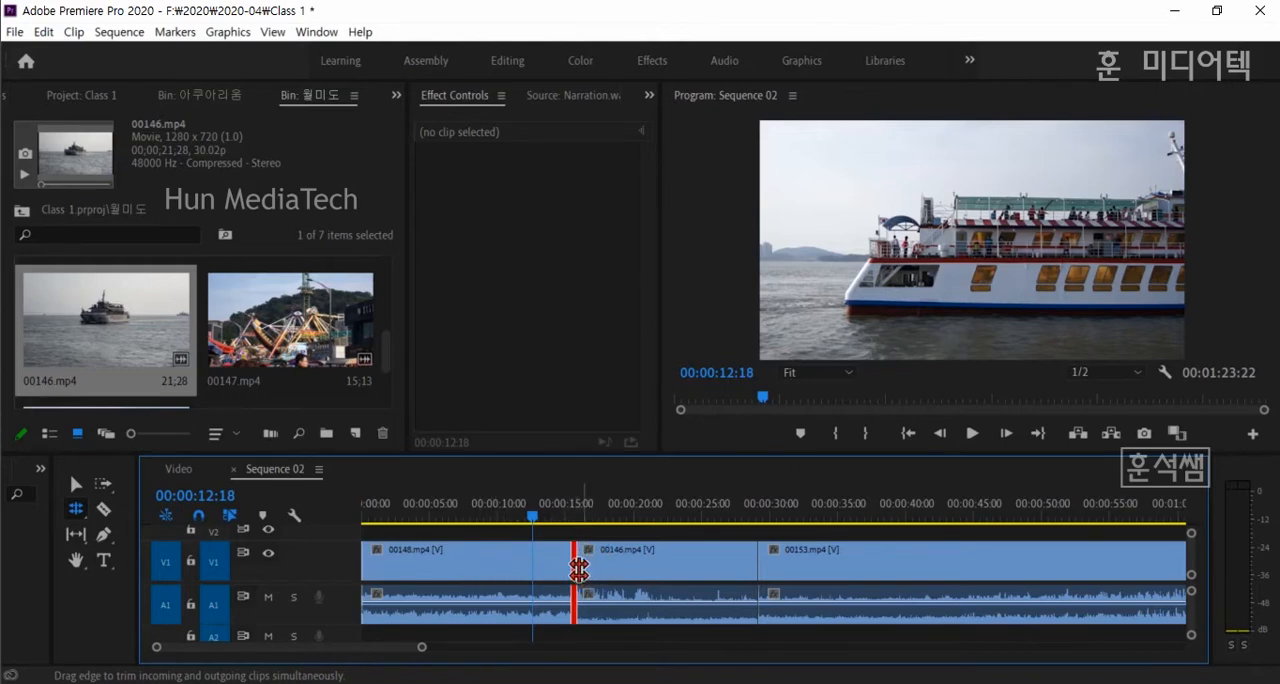
{"action": "left_click_drag", "start_coordinate": [573, 564], "coordinate": [469, 566]}
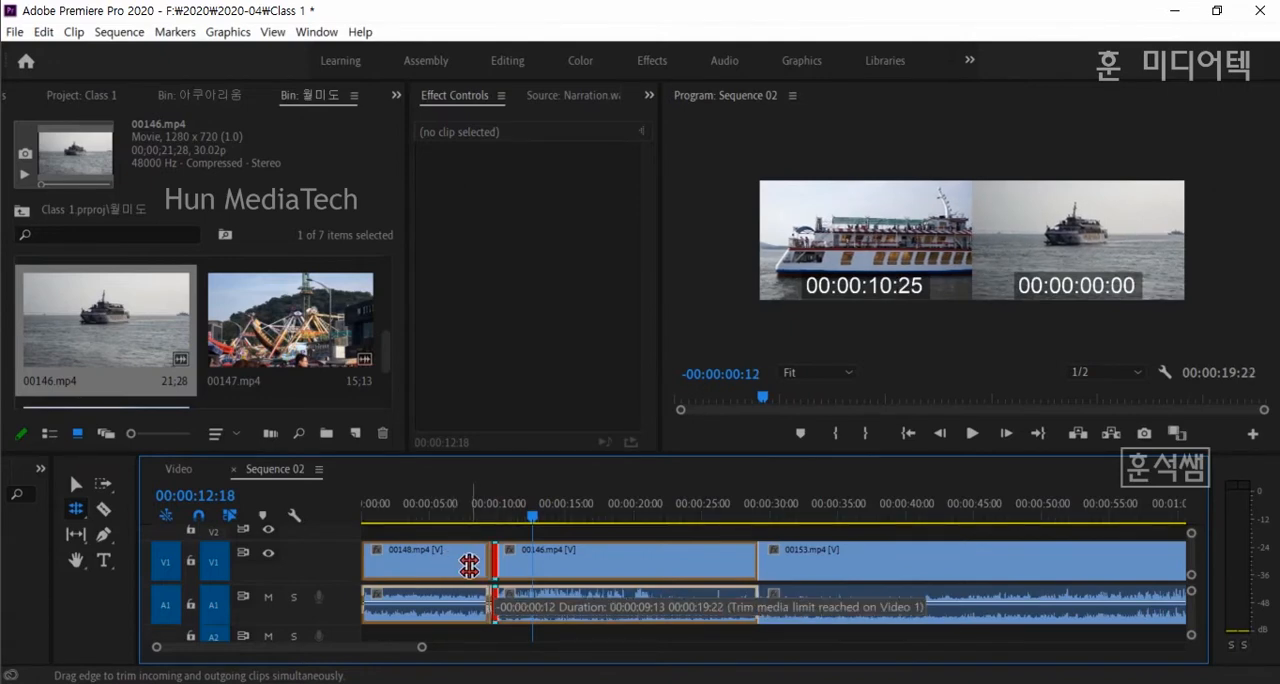
{"action": "left_click_drag", "start_coordinate": [469, 566], "coordinate": [488, 566]}
- Play across the cut between 00148.mp4 and 00146.mp4, and roll it later to about 14 seconds
{"action": "left_click", "coordinate": [463, 512]}
{"action": "key", "text": "space"}
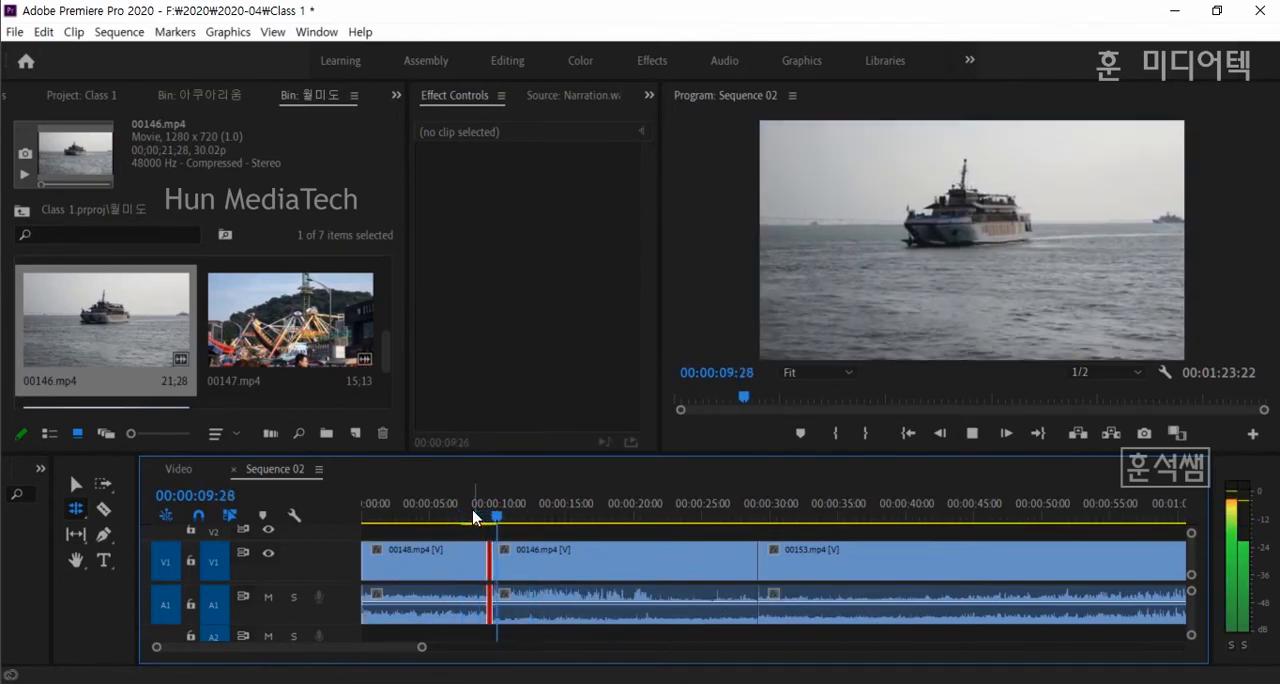
{"action": "key", "text": "space"}
{"action": "left_click_drag", "start_coordinate": [492, 563], "coordinate": [550, 565]}
- Delete 00146.mp4 and 00153.mp4 from the timeline with the Selection tool
{"action": "left_click", "coordinate": [77, 510]}
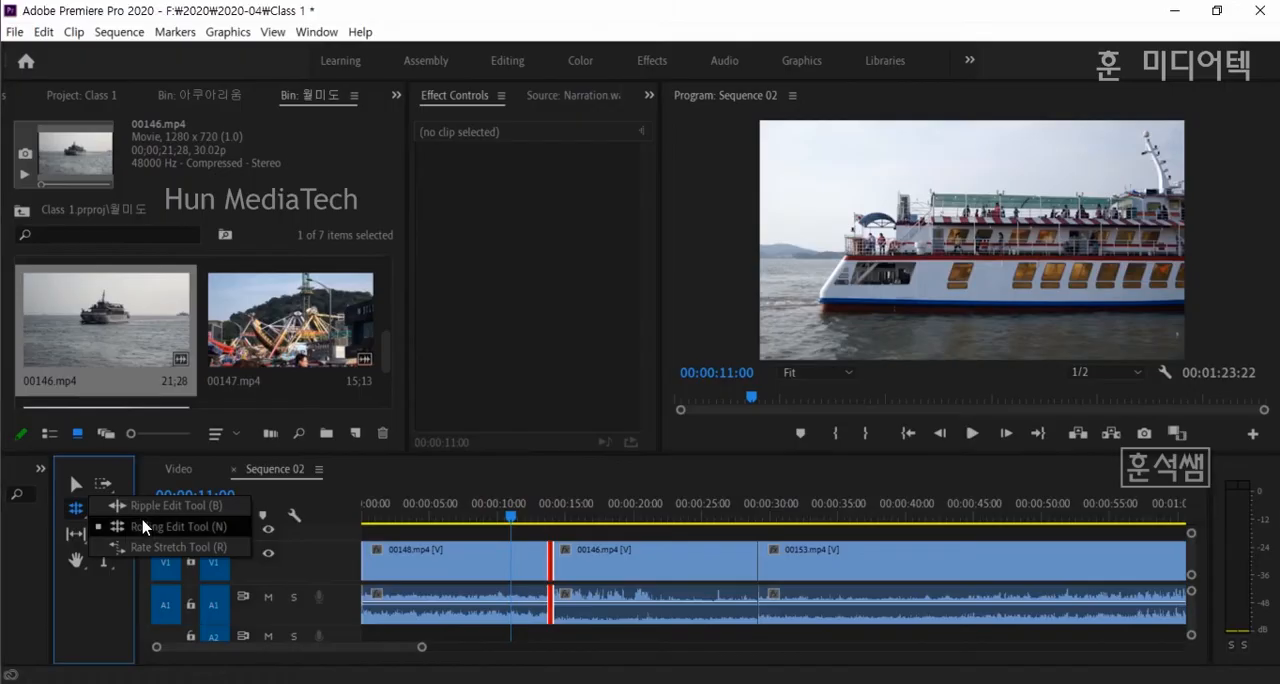
{"action": "left_click", "coordinate": [300, 533]}
{"action": "left_click", "coordinate": [840, 592]}
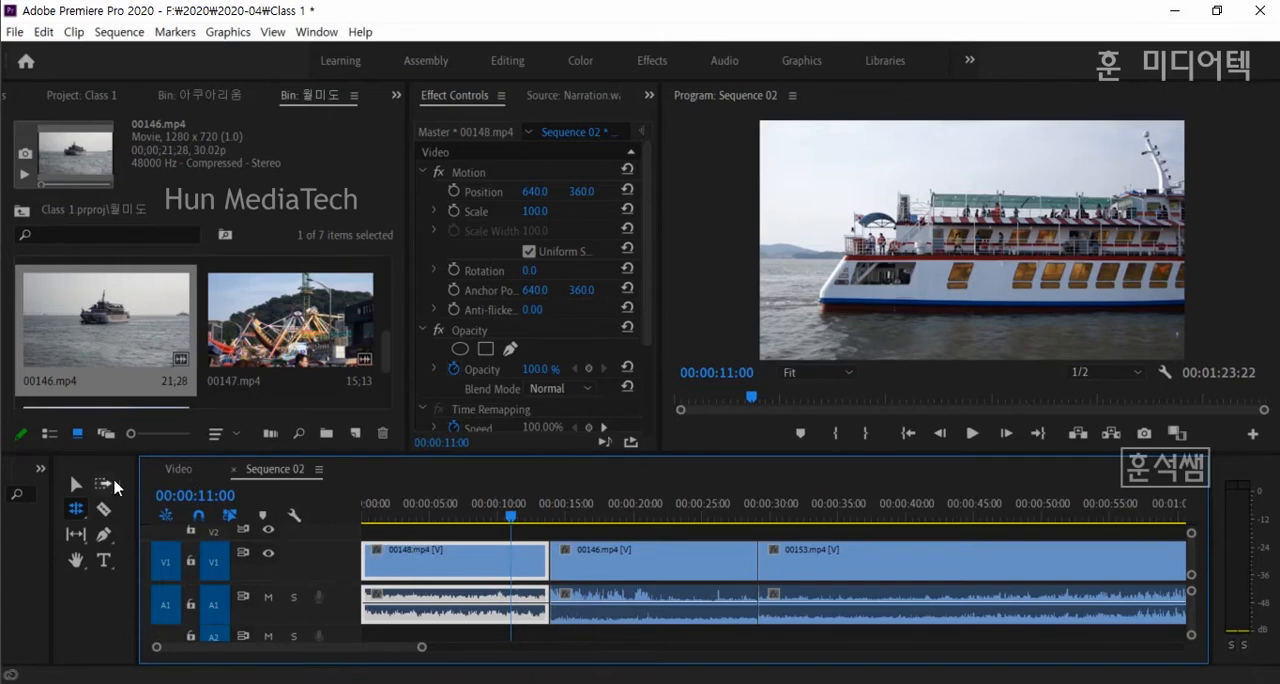
{"action": "left_click", "coordinate": [72, 485]}
{"action": "left_click", "coordinate": [655, 570]}
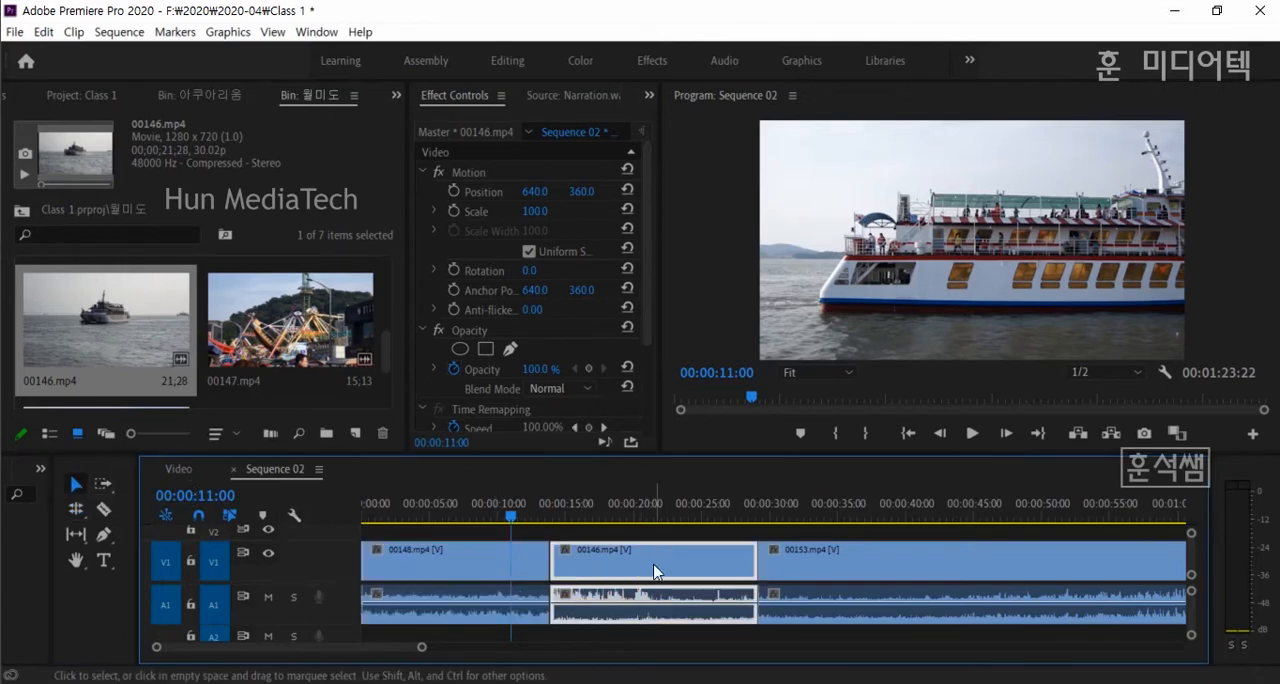
{"action": "key", "text": "Delete"}
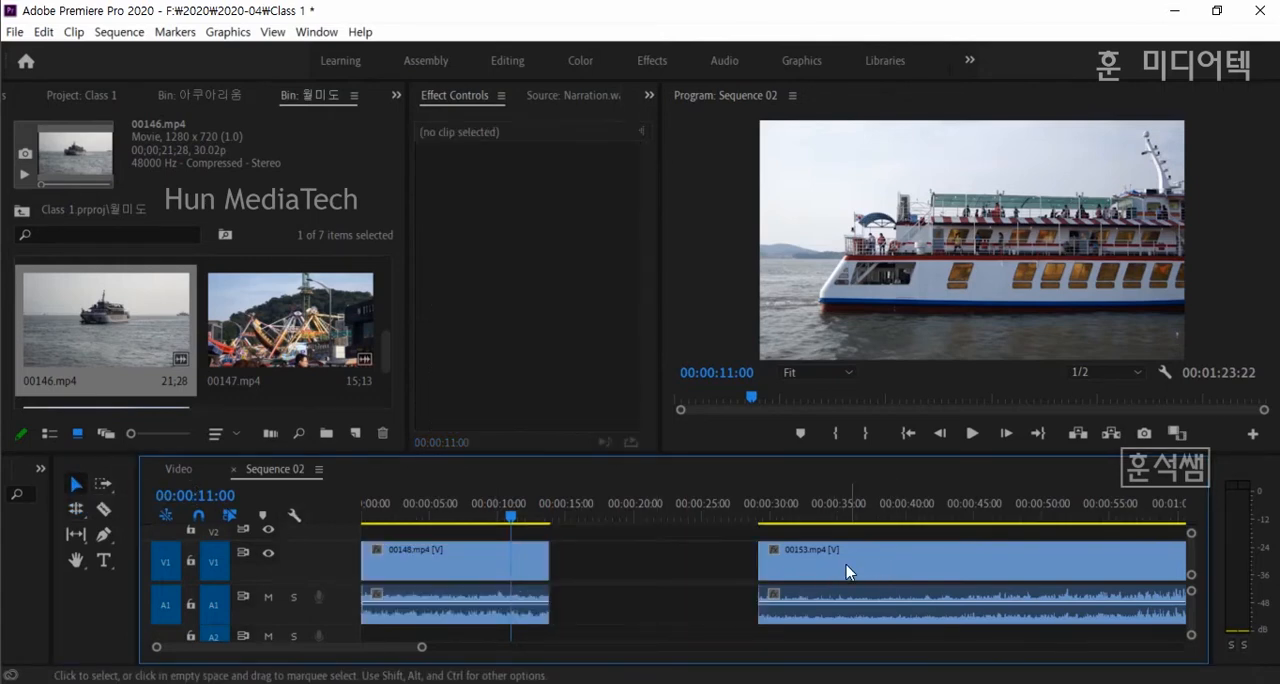
{"action": "left_click", "coordinate": [852, 569]}
{"action": "key", "text": "Delete"}
- Use the Rate Stretch Tool to lengthen 00148.mp4 to about 28 seconds at 49.52% speed, and play it back
{"action": "left_click", "coordinate": [488, 558]}
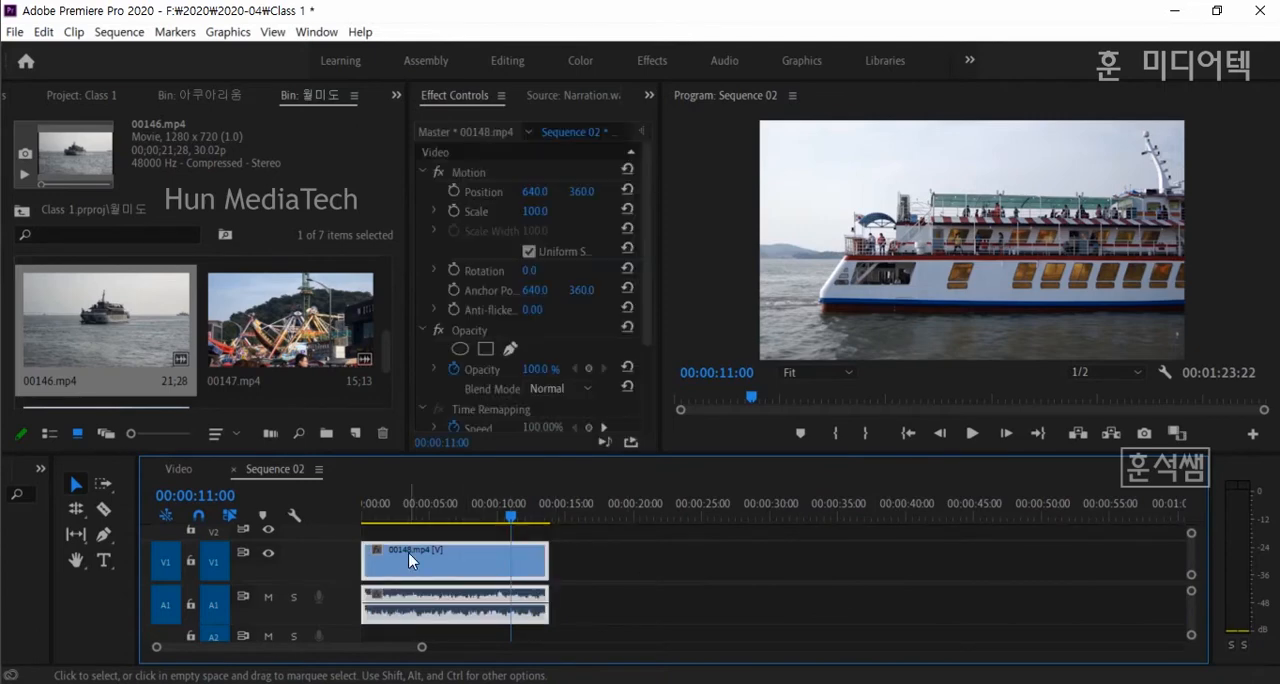
{"action": "left_click", "coordinate": [77, 510]}
{"action": "left_click", "coordinate": [165, 548]}
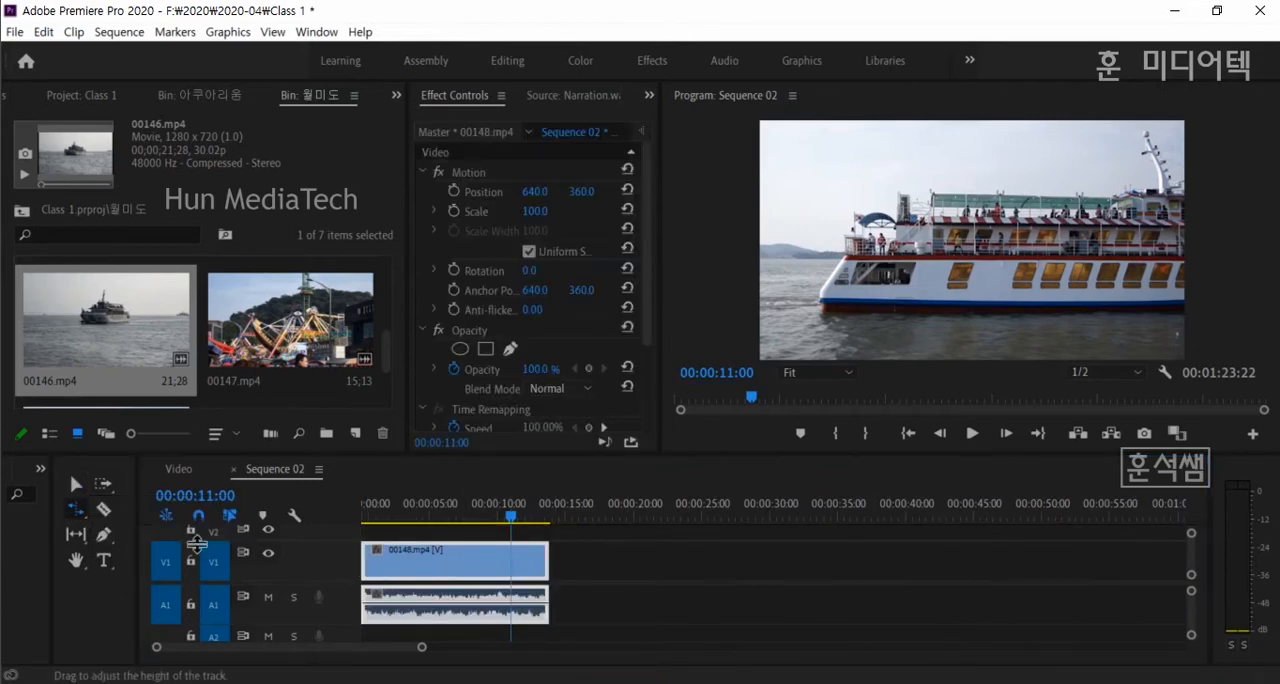
{"action": "left_click_drag", "start_coordinate": [546, 563], "coordinate": [735, 565]}
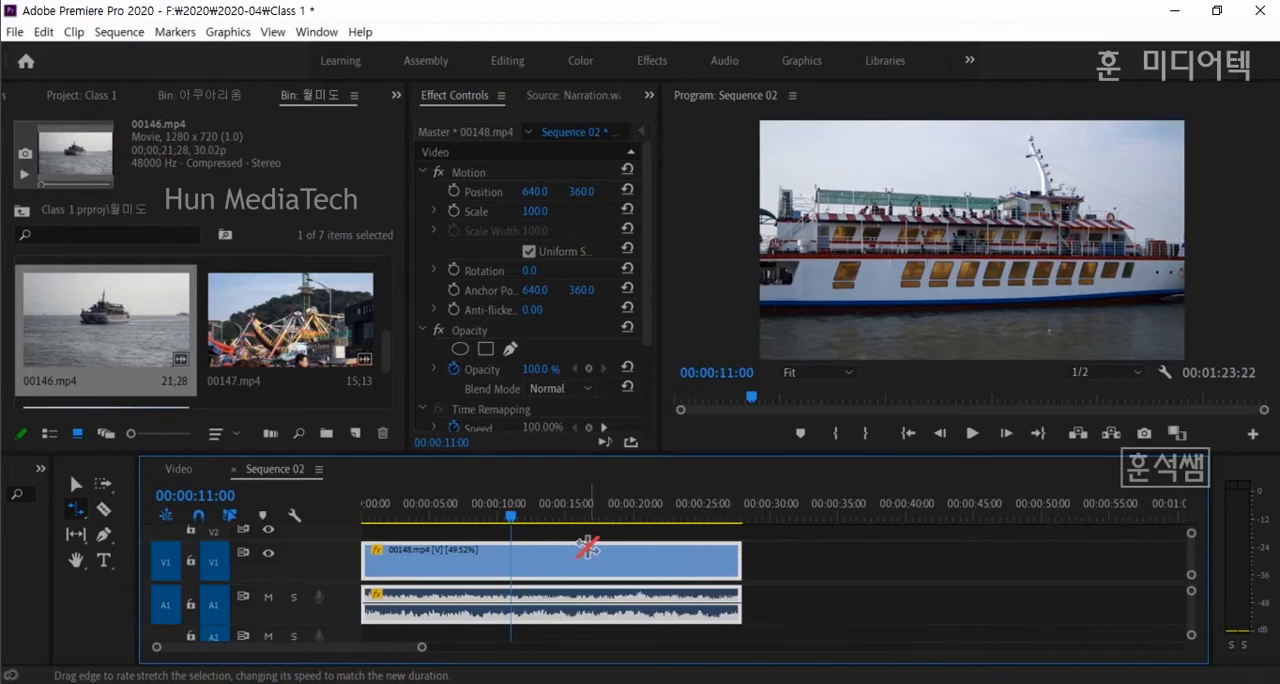
{"action": "key", "text": "space"}
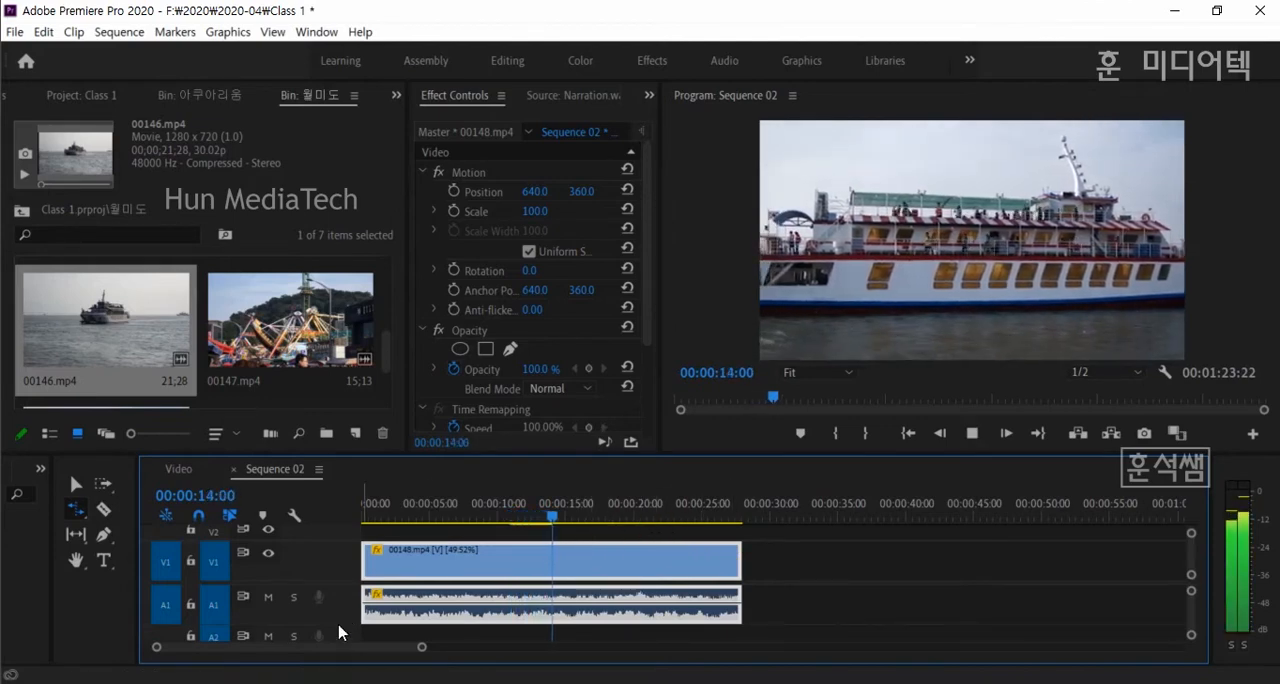
- Increase the height of the Audio 1 track, and rate-stretch 00148.mp4 to about 21 seconds at 65.31% speed
{"action": "key", "text": "space"}
{"action": "left_click_drag", "start_coordinate": [340, 625], "coordinate": [348, 636]}
{"action": "key", "text": "space"}
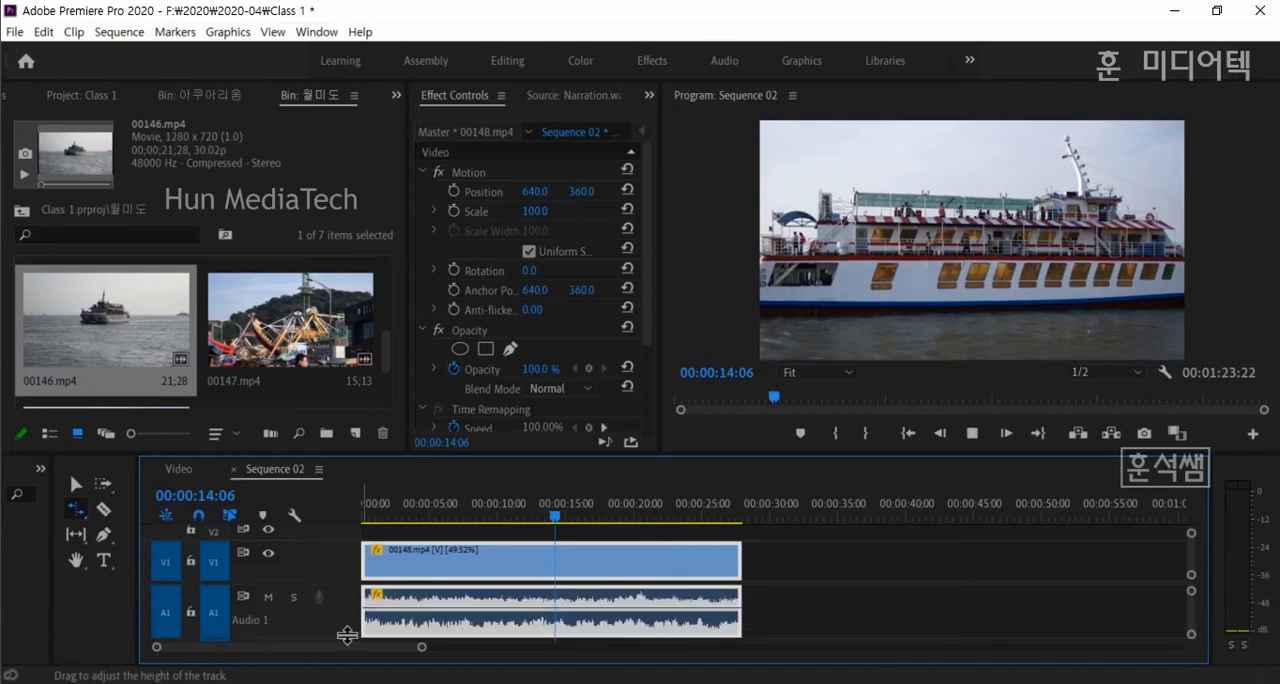
{"action": "key", "text": "space"}
{"action": "left_click_drag", "start_coordinate": [741, 567], "coordinate": [650, 566]}
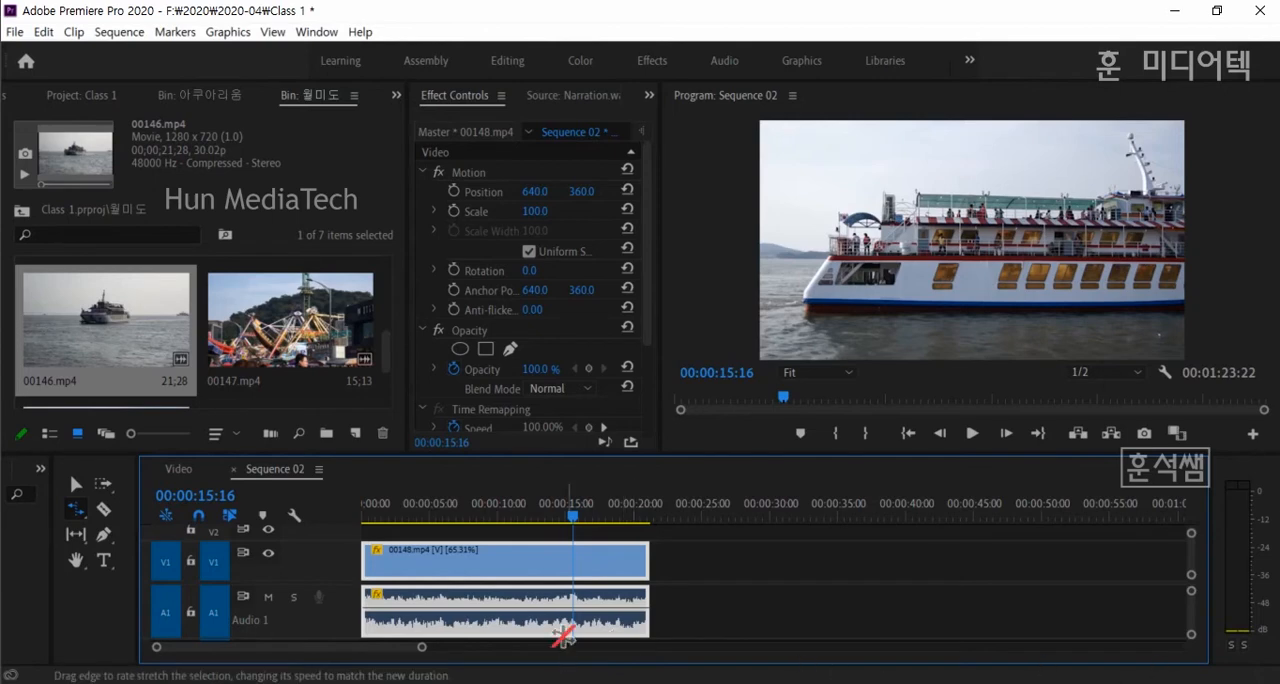
- Rate-stretch 00148.mp4 to about 18 seconds at 75.5% and to about 20 seconds at 69.57%, playing it after each change
{"action": "left_click_drag", "start_coordinate": [421, 648], "coordinate": [391, 647]}
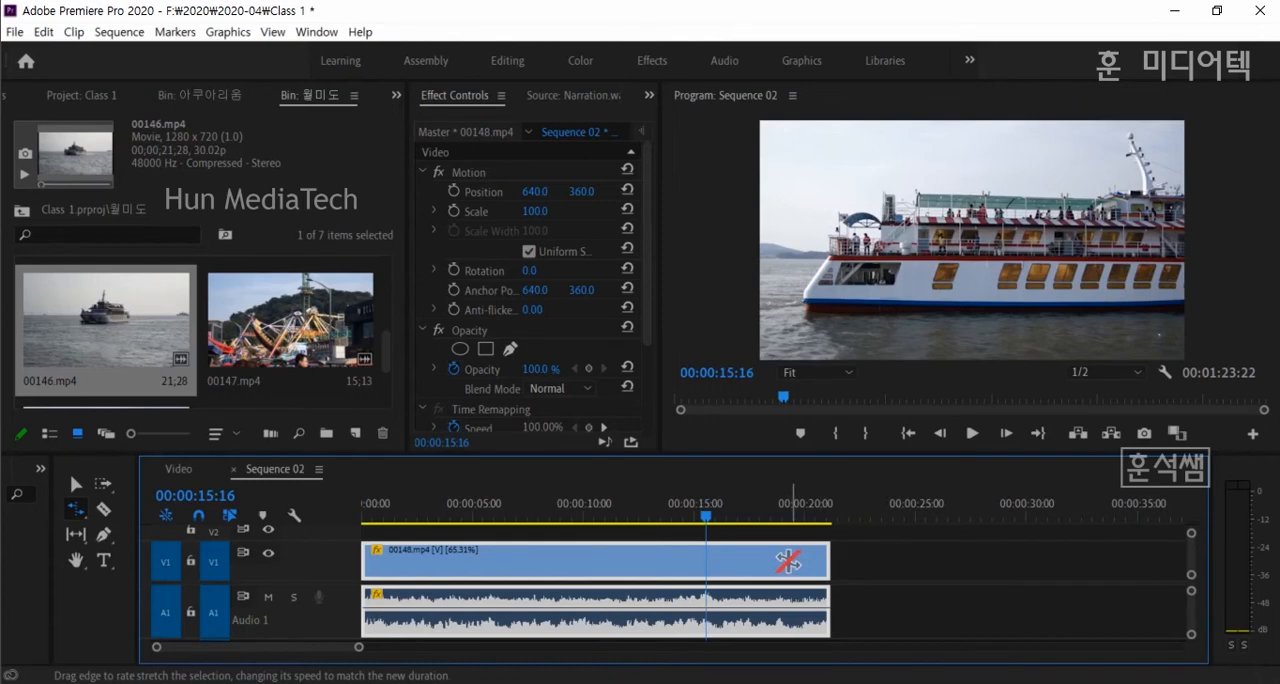
{"action": "left_click_drag", "start_coordinate": [829, 561], "coordinate": [766, 561]}
{"action": "left_click", "coordinate": [591, 514]}
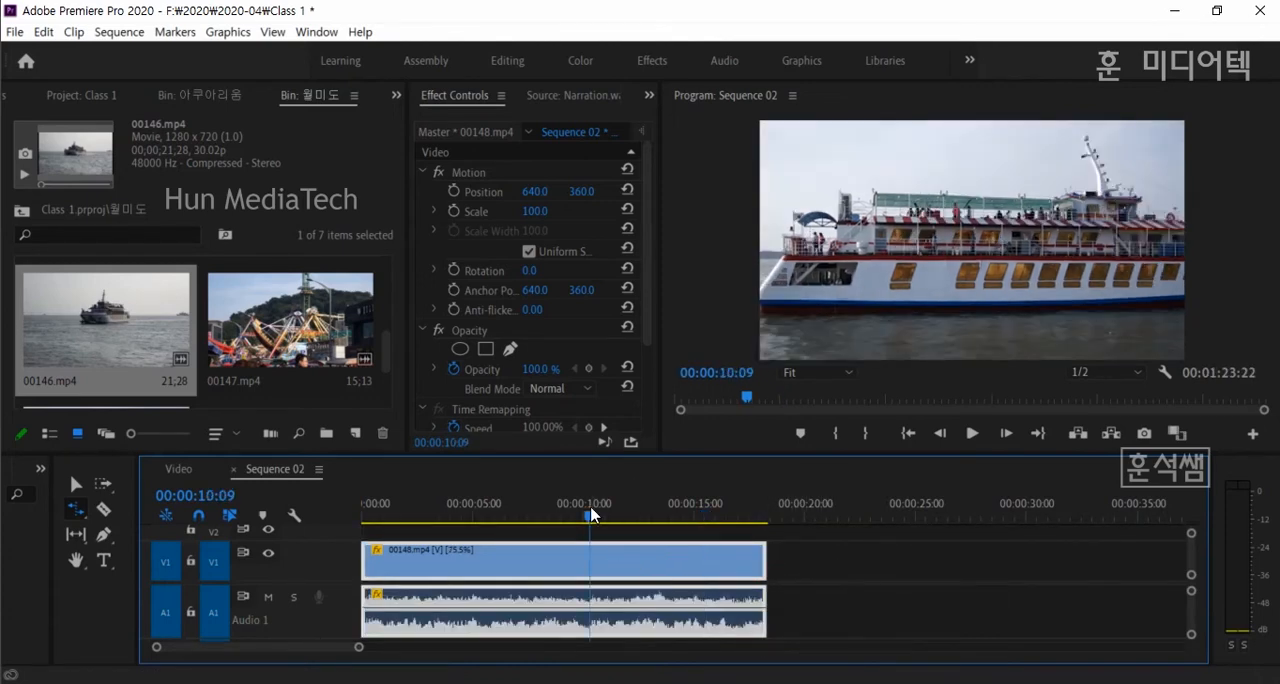
{"action": "key", "text": "space"}
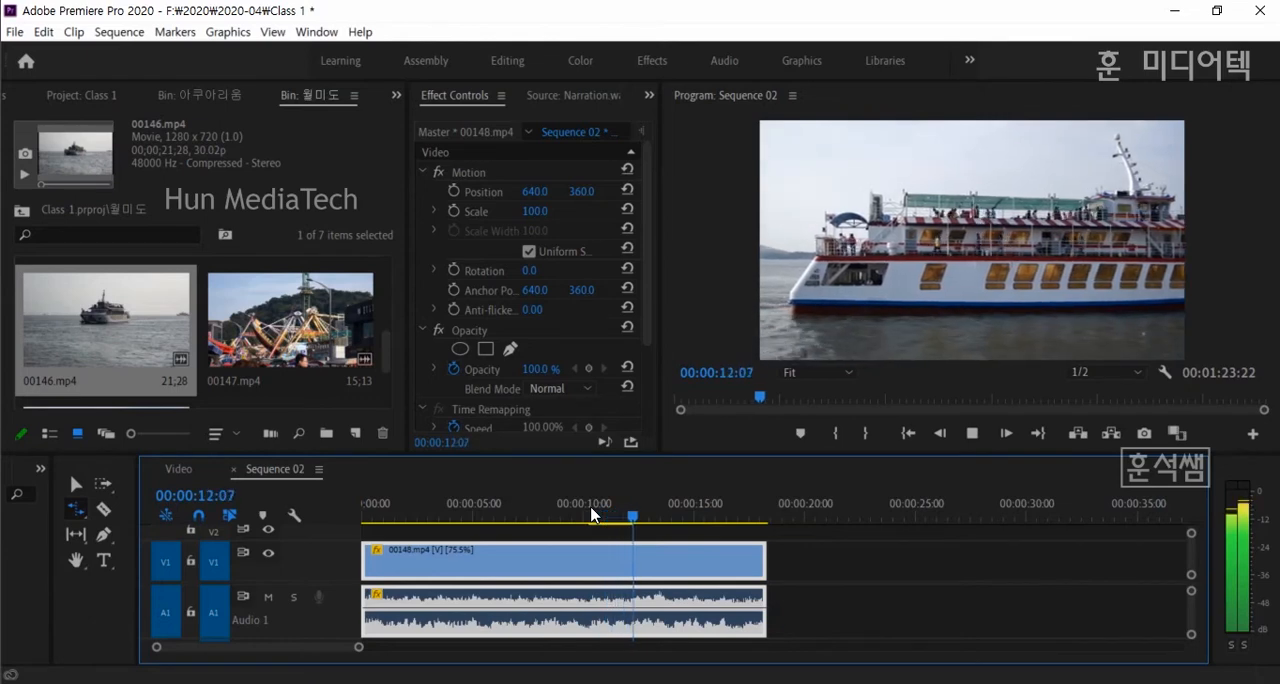
{"action": "key", "text": "space"}
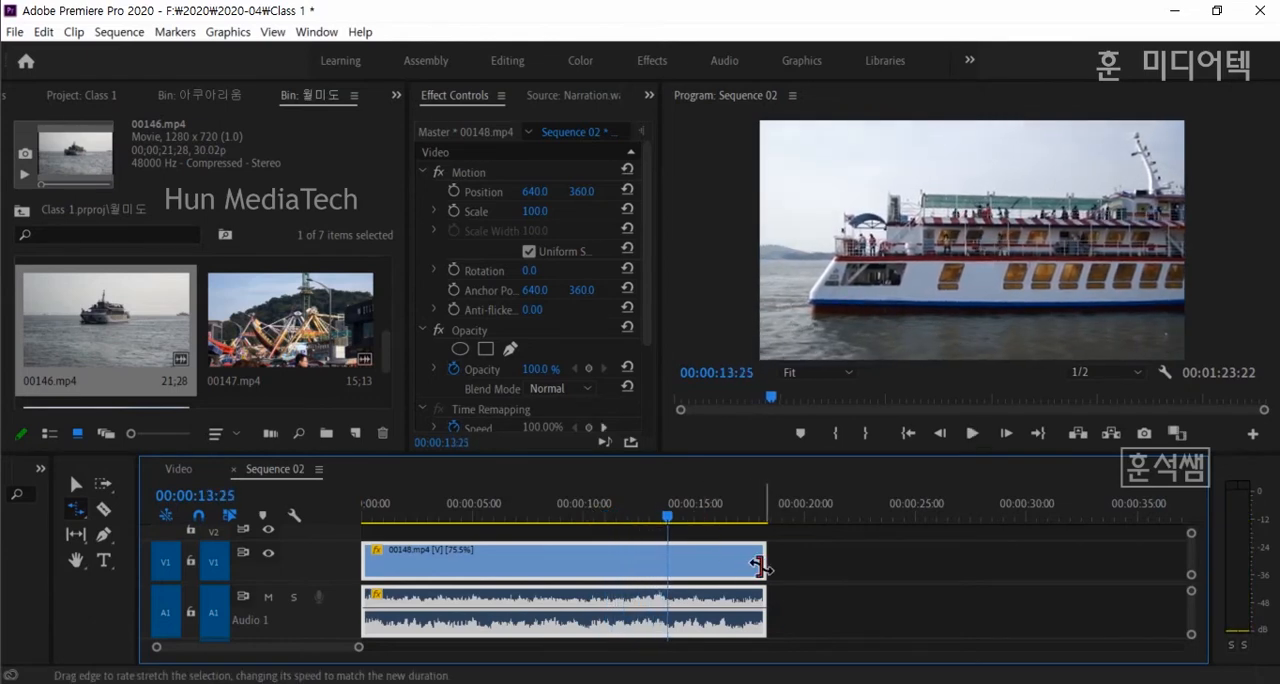
{"action": "left_click_drag", "start_coordinate": [766, 566], "coordinate": [800, 566]}
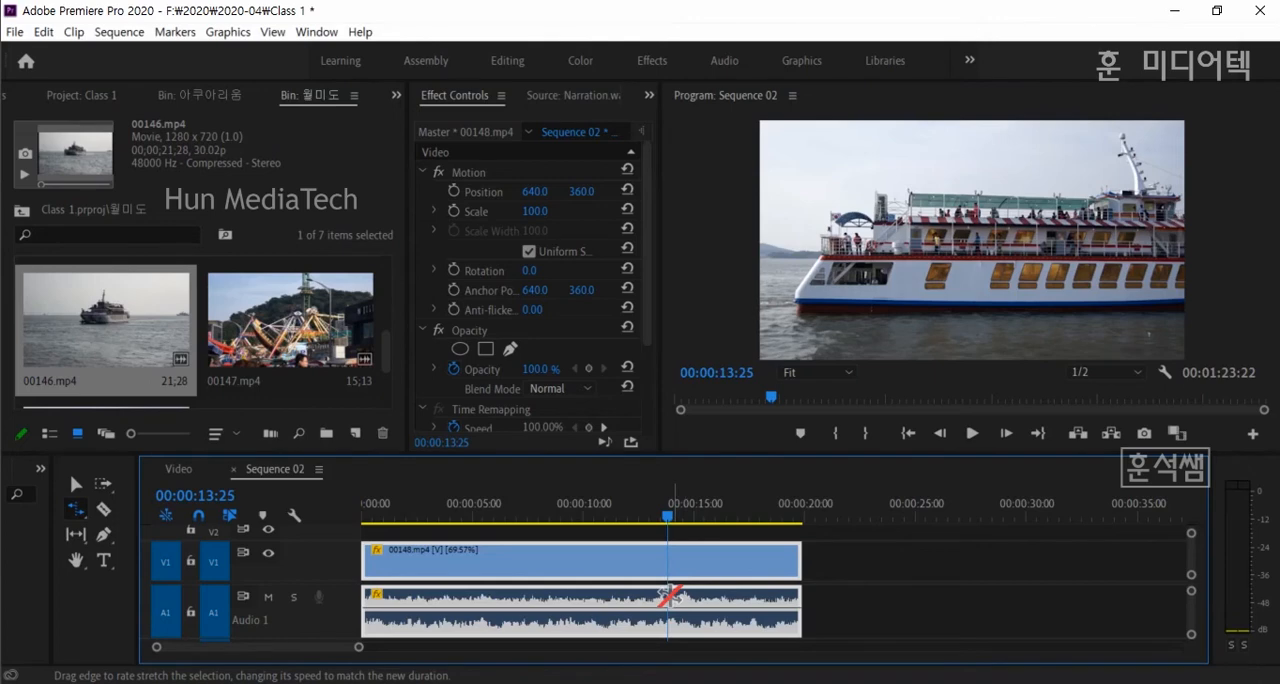
{"action": "key", "text": "space"}
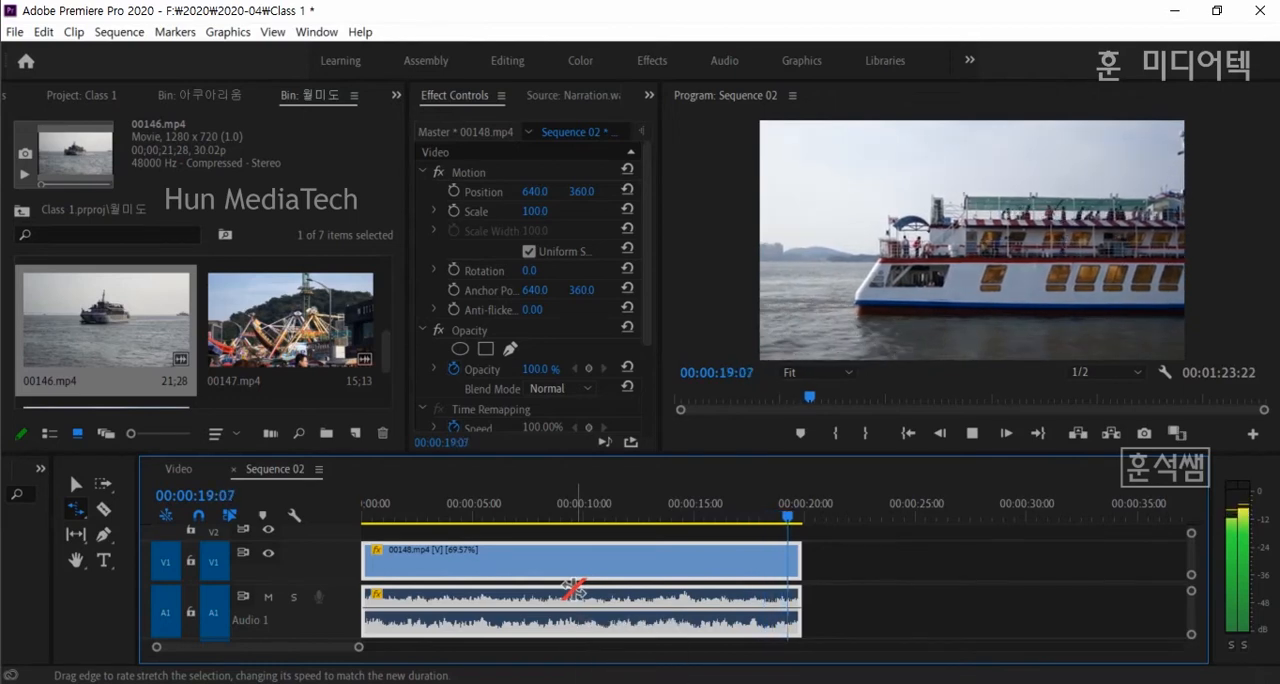
- Rate-stretch 00148.mp4 down to about 7 seconds at 188.24% speed, and back out to about 10.5 seconds at 132.91%
{"action": "left_click_drag", "start_coordinate": [797, 567], "coordinate": [523, 562]}
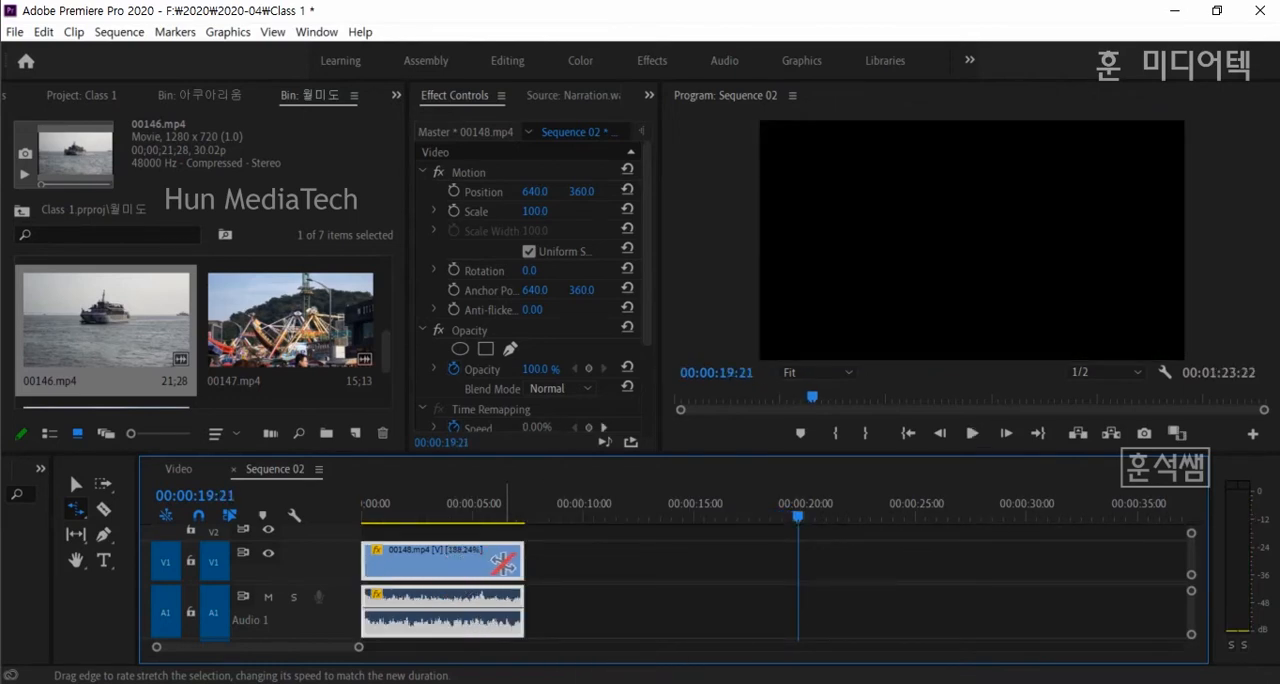
{"action": "left_click", "coordinate": [557, 567]}
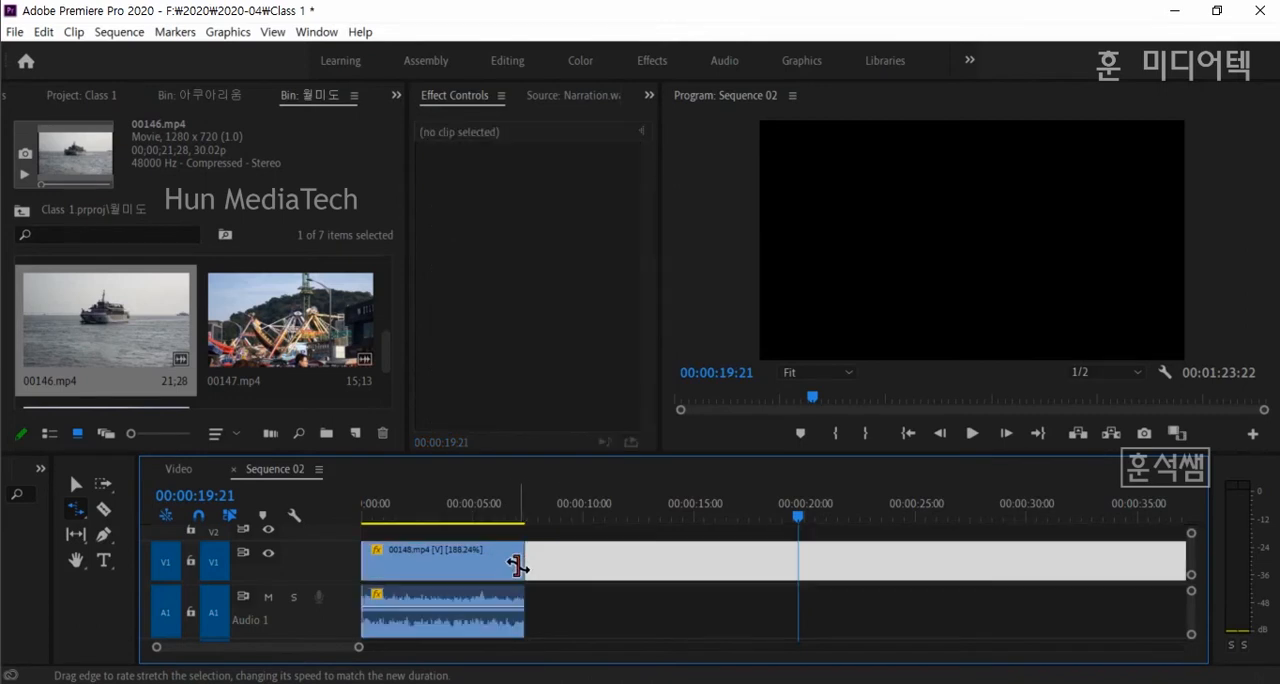
{"action": "left_click_drag", "start_coordinate": [520, 566], "coordinate": [591, 566]}
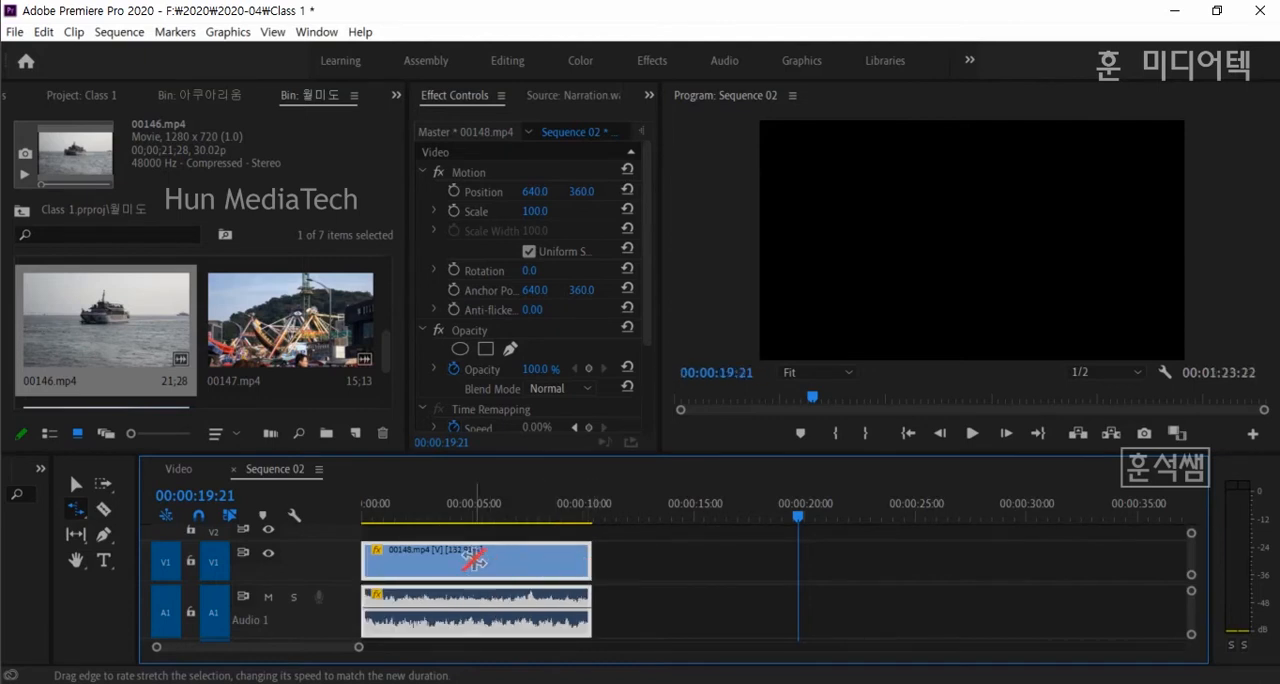
- Play back the sped-up 00148.mp4 several times from near its start, lowering the system volume to 62
{"action": "left_click", "coordinate": [422, 520]}
{"action": "key", "text": "space"}
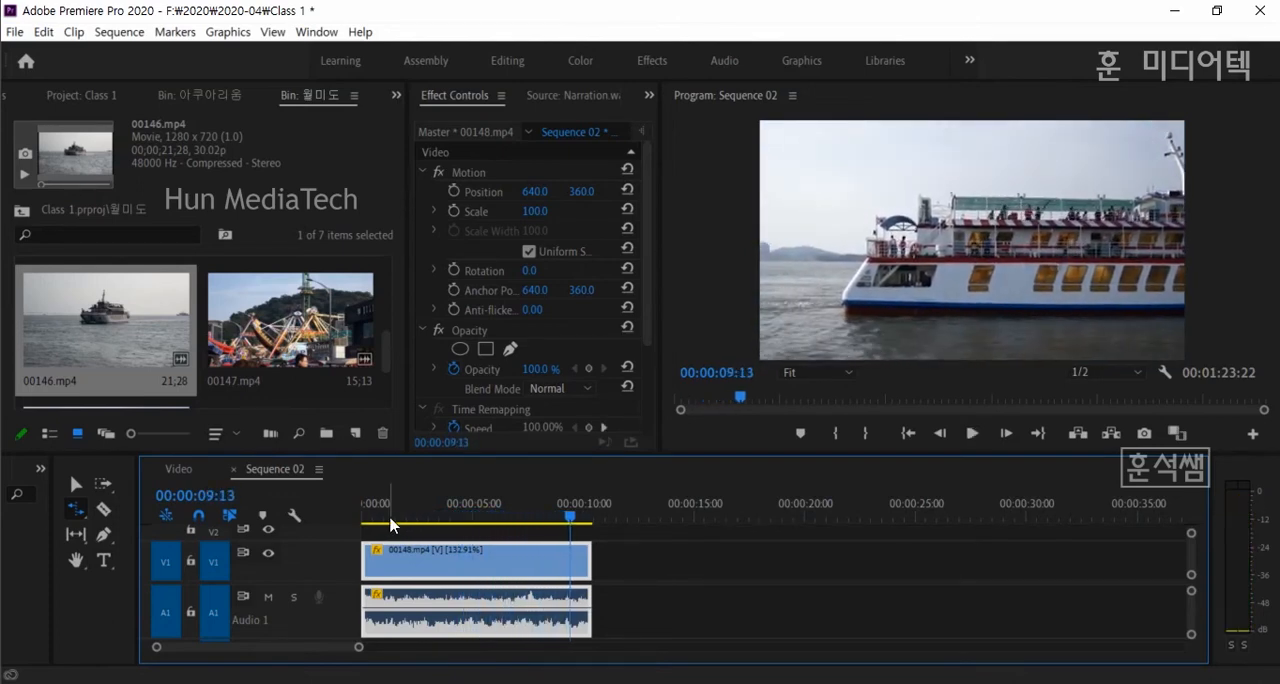
{"action": "left_click", "coordinate": [389, 516]}
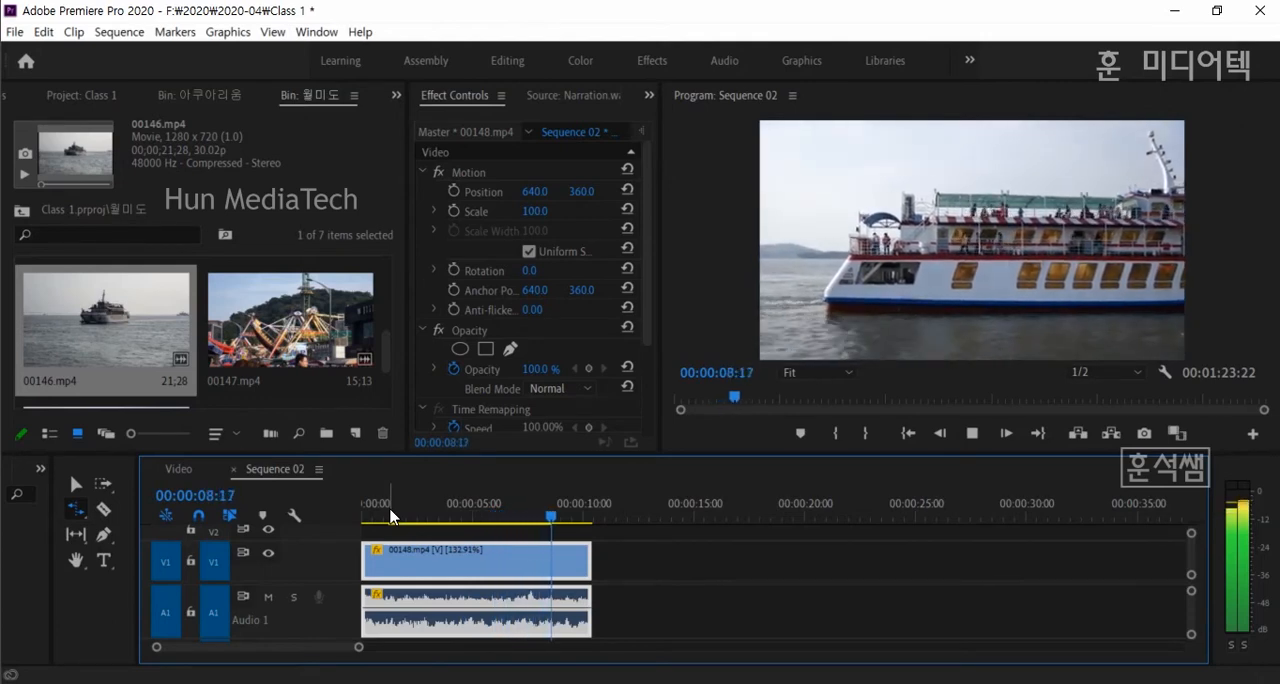
{"action": "key", "text": "space"}
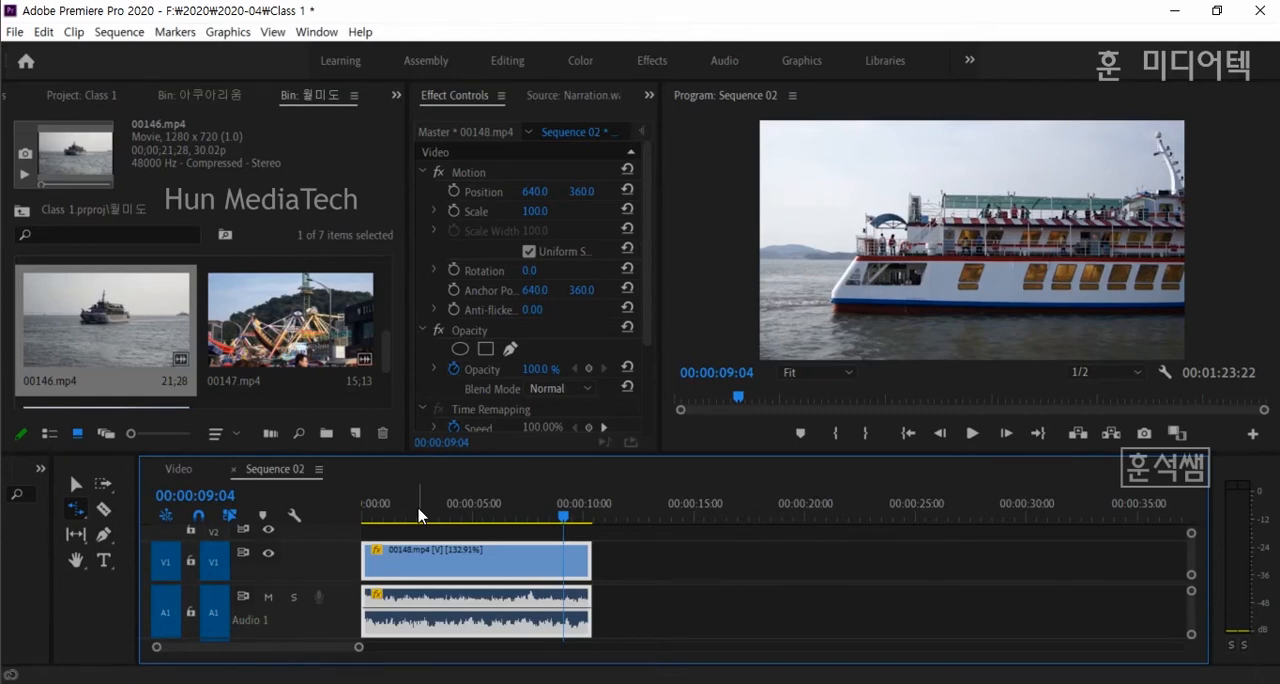
{"action": "key", "text": "XF86AudioLowerVolume"}
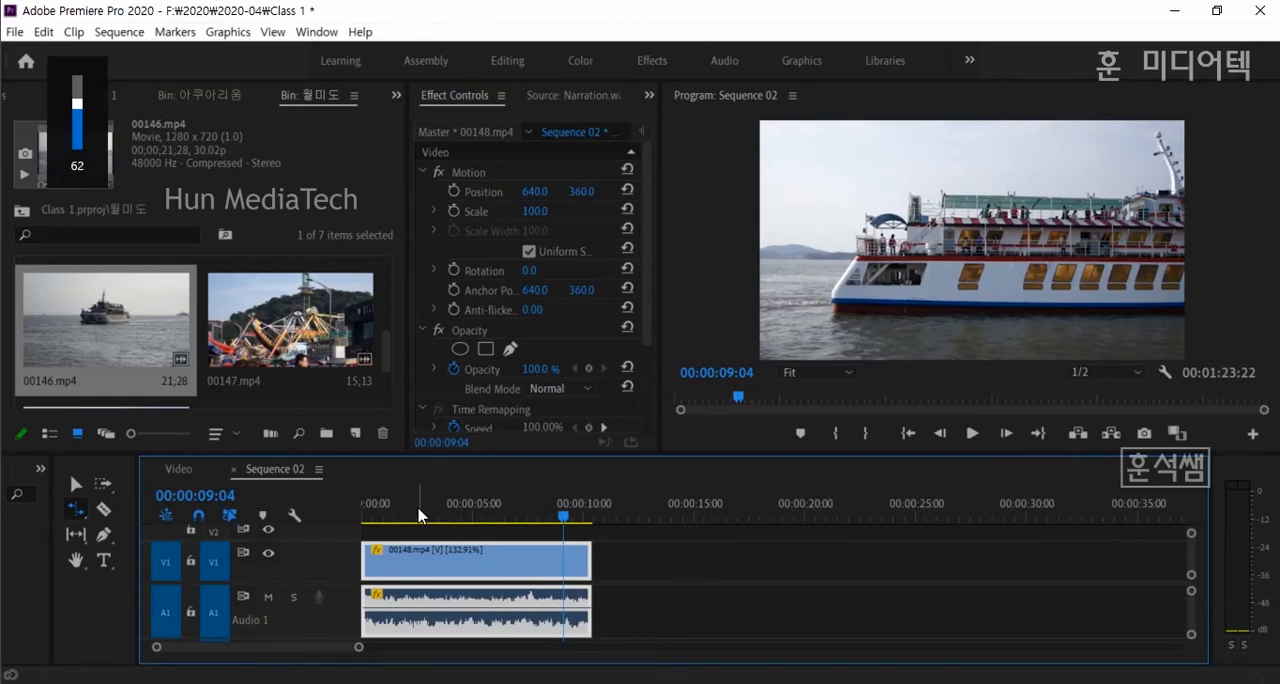
{"action": "left_click", "coordinate": [418, 515]}
{"action": "key", "text": "space"}
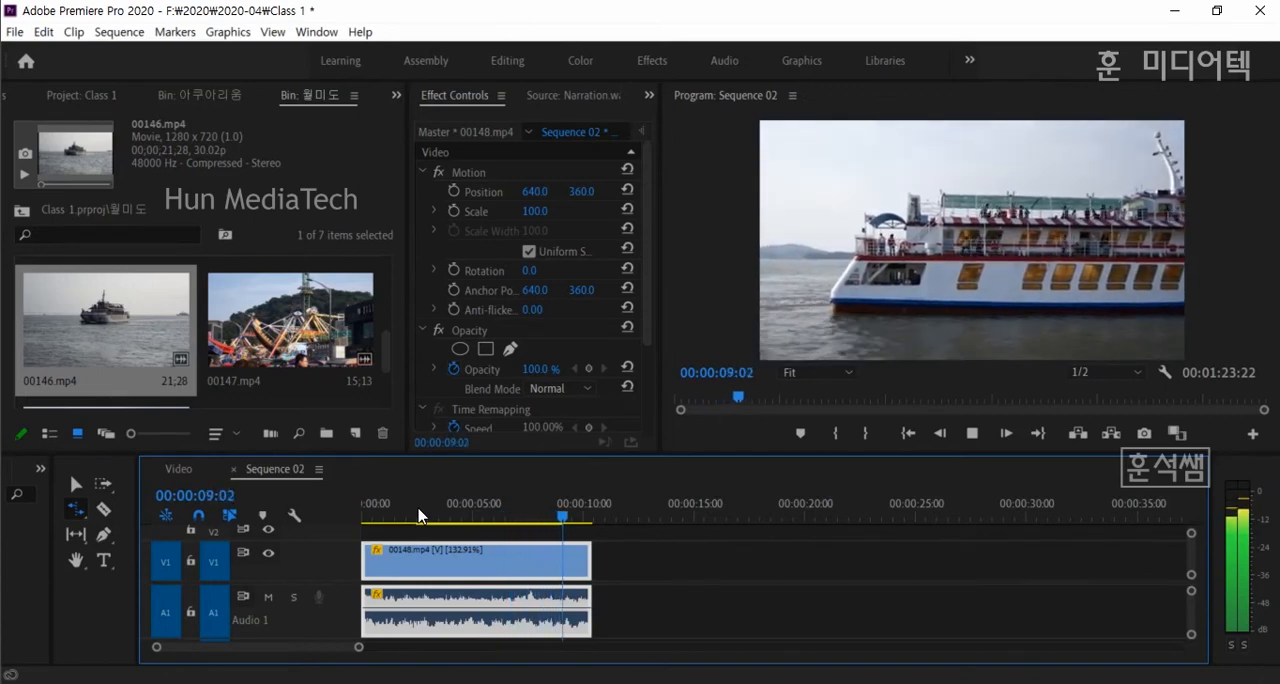
{"action": "key", "text": "space"}
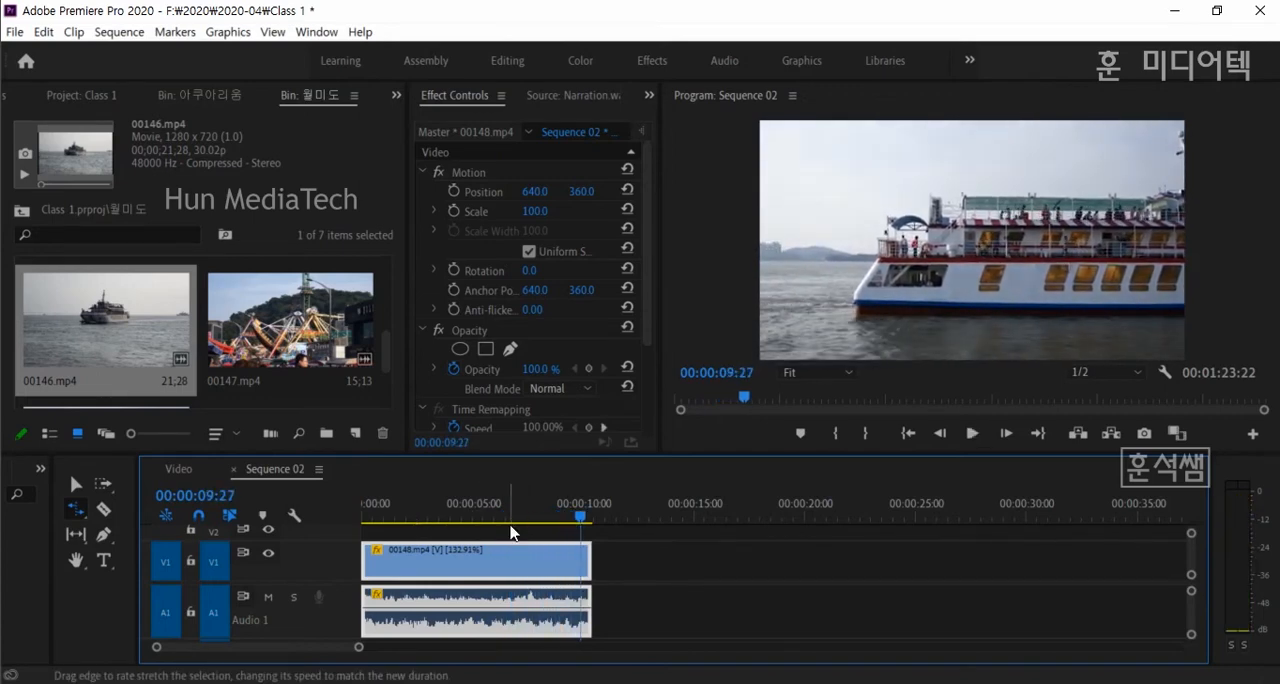
{"action": "left_click", "coordinate": [472, 517]}
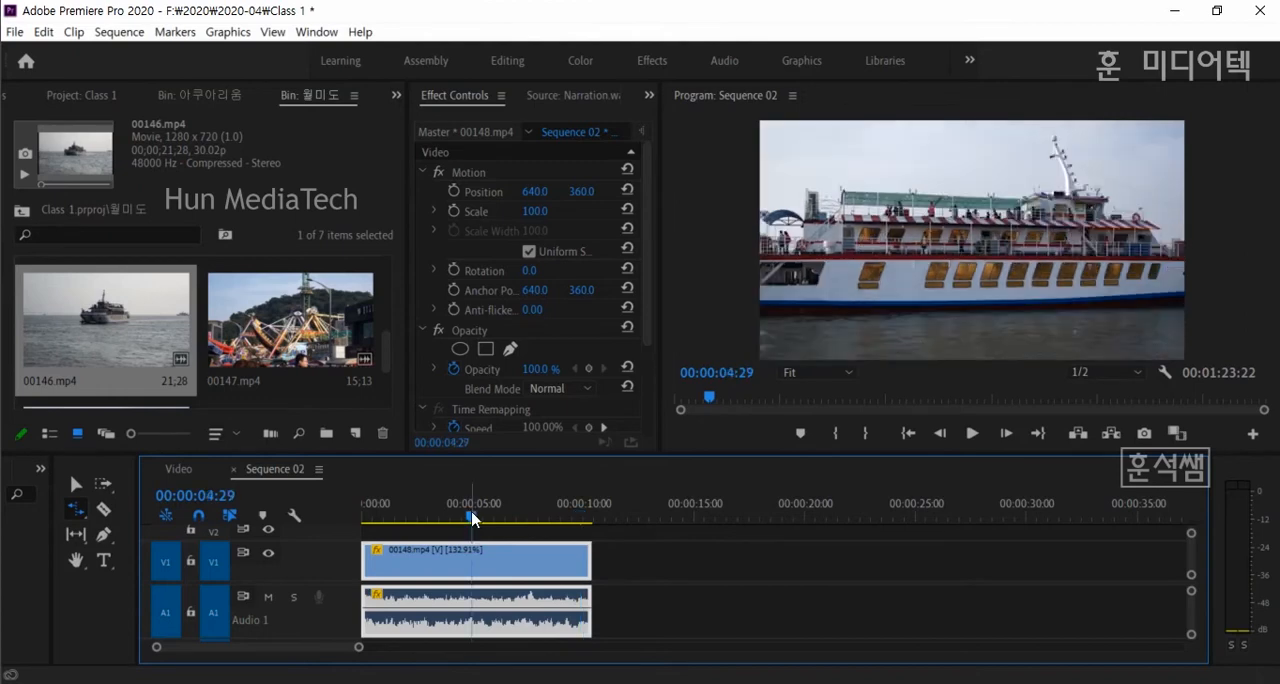
{"action": "left_click_drag", "start_coordinate": [436, 518], "coordinate": [457, 517]}
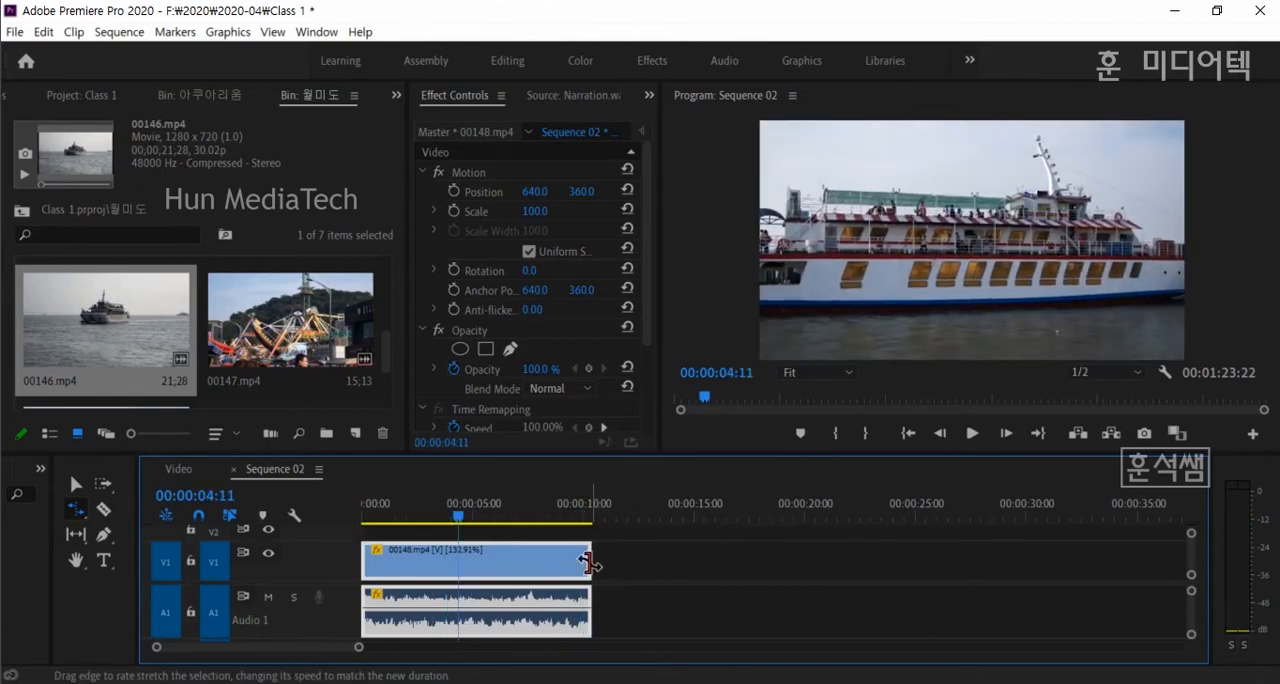
- Rate-stretch 00148.mp4 to about 23 seconds at 59.77% speed, play it, and shorten it to about 21 seconds at 66.14%
{"action": "key", "text": "space"}
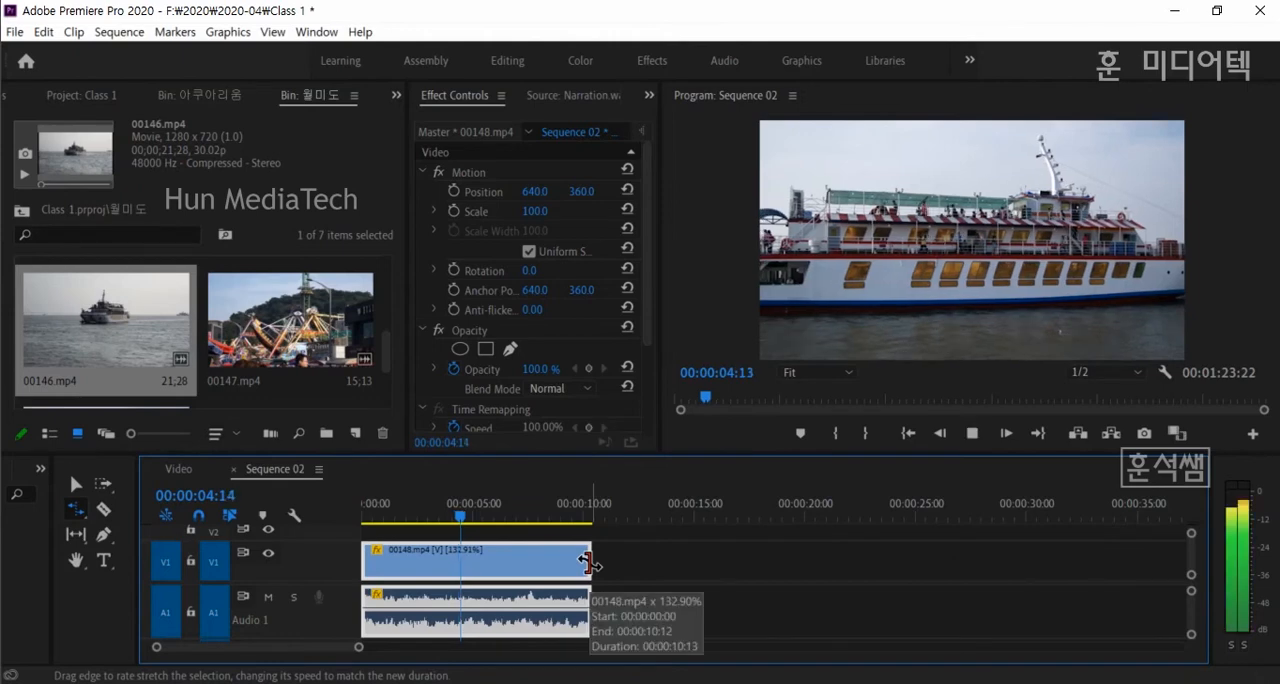
{"action": "left_click_drag", "start_coordinate": [589, 563], "coordinate": [869, 566]}
{"action": "key", "text": "space"}
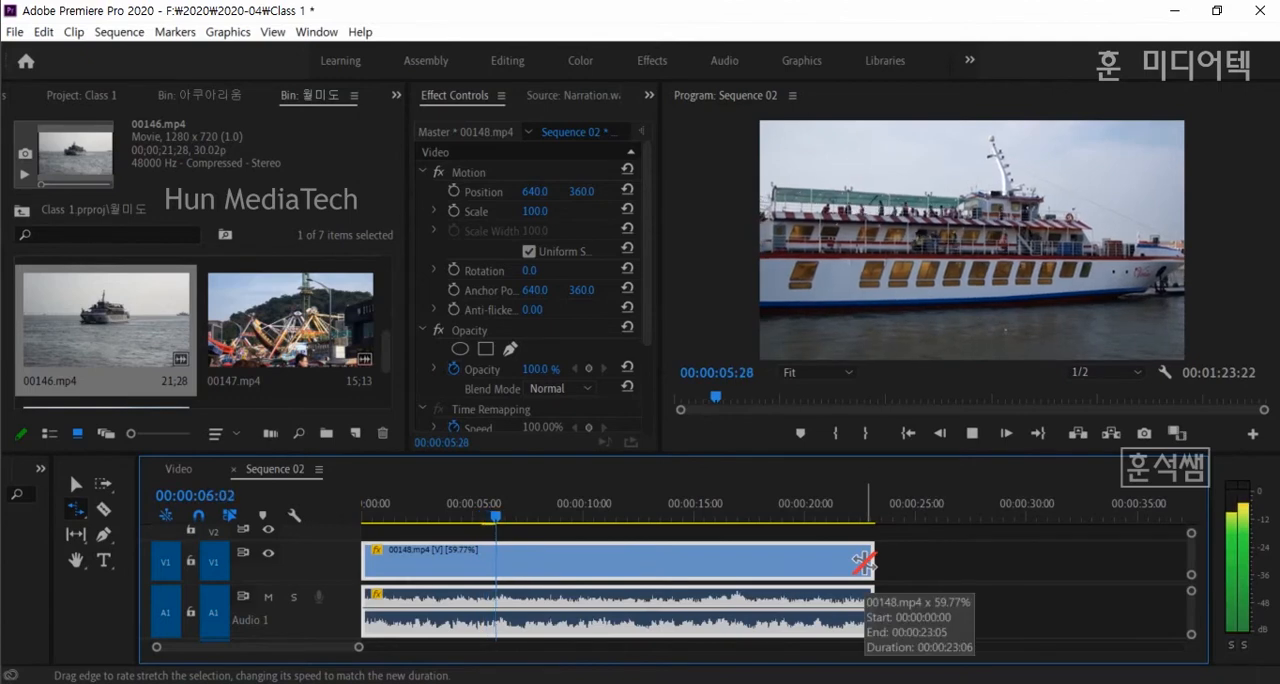
{"action": "key", "text": "space"}
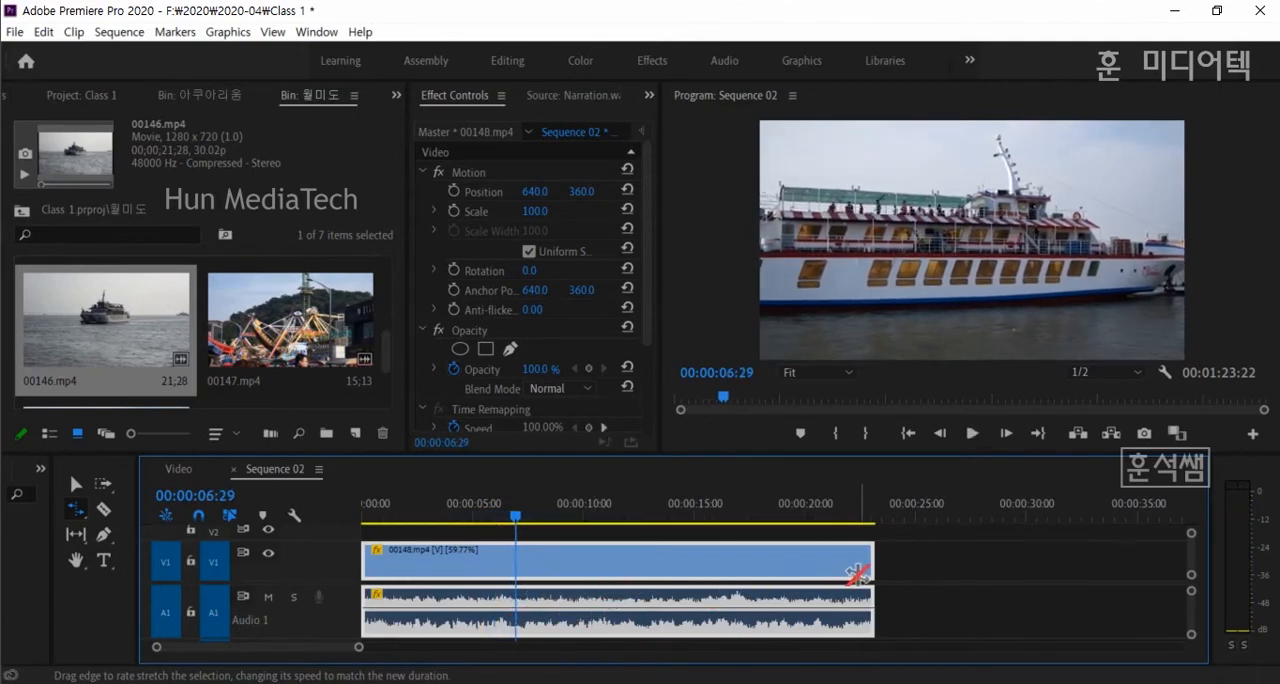
{"action": "left_click_drag", "start_coordinate": [871, 563], "coordinate": [824, 563]}
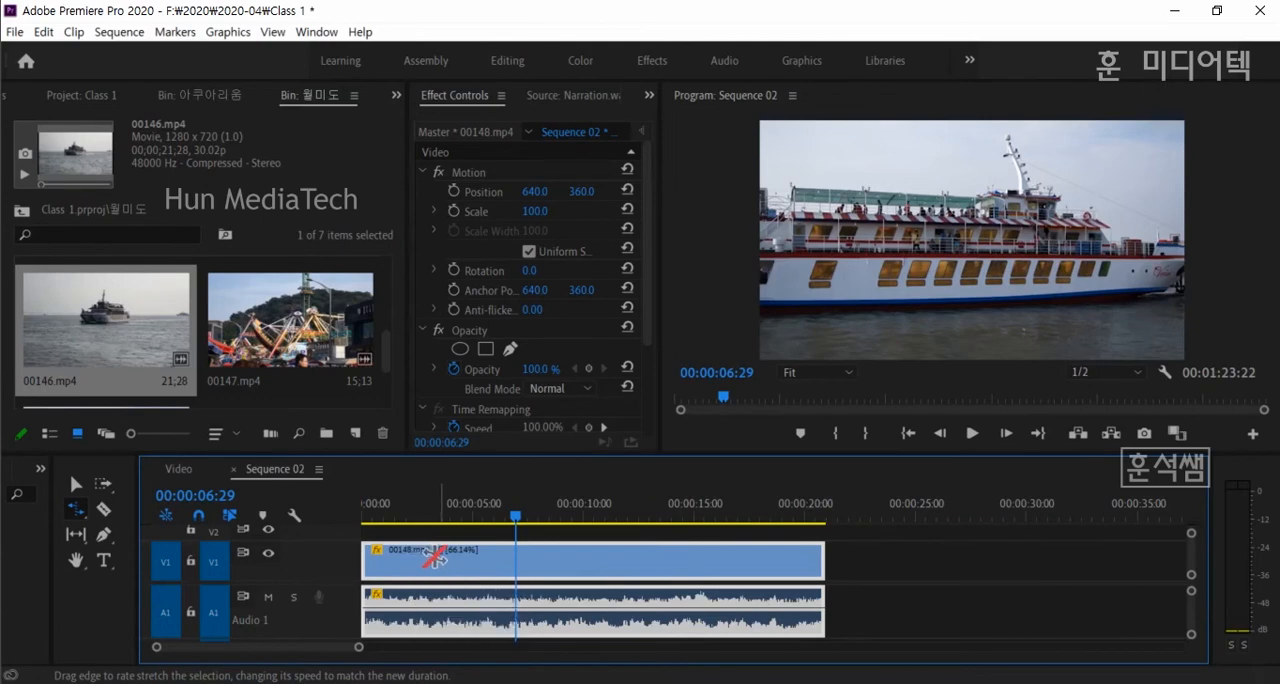
- Set the speed of 00148.mp4 to 100% with Speed/Duration, and play the clip from about 2 seconds
{"action": "left_click", "coordinate": [121, 33]}
{"action": "mouse_move", "coordinate": [64, 34]}
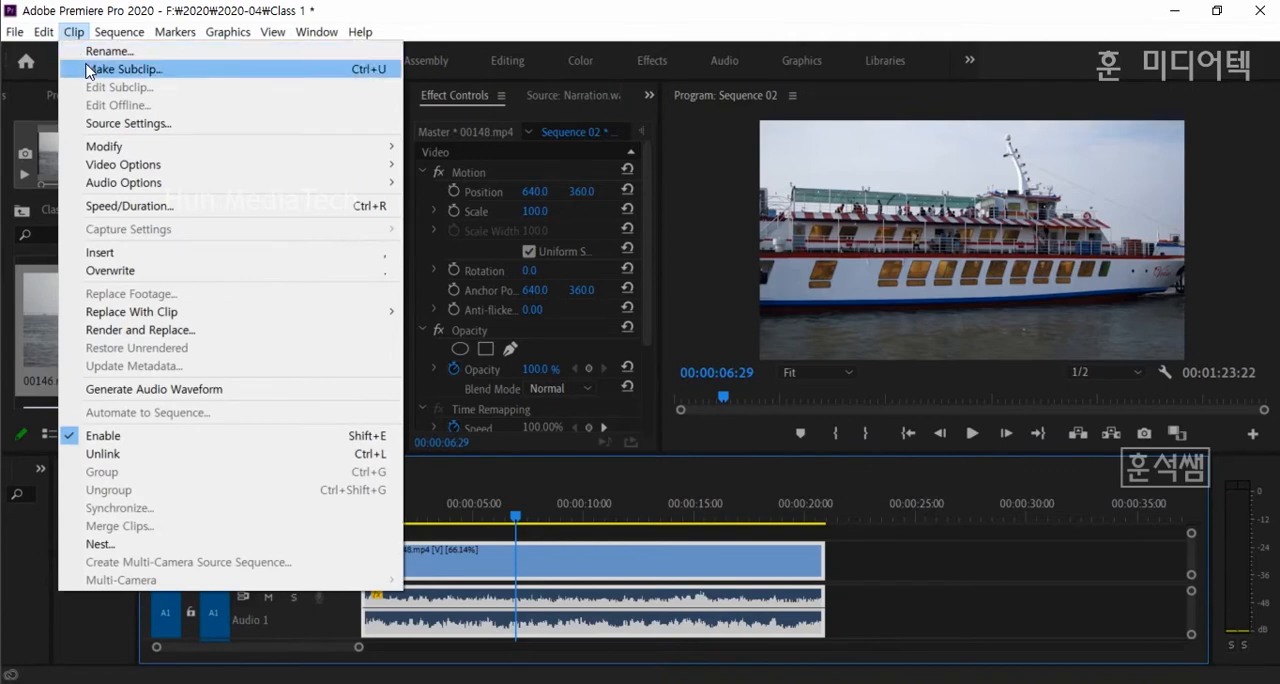
{"action": "left_click", "coordinate": [128, 208]}
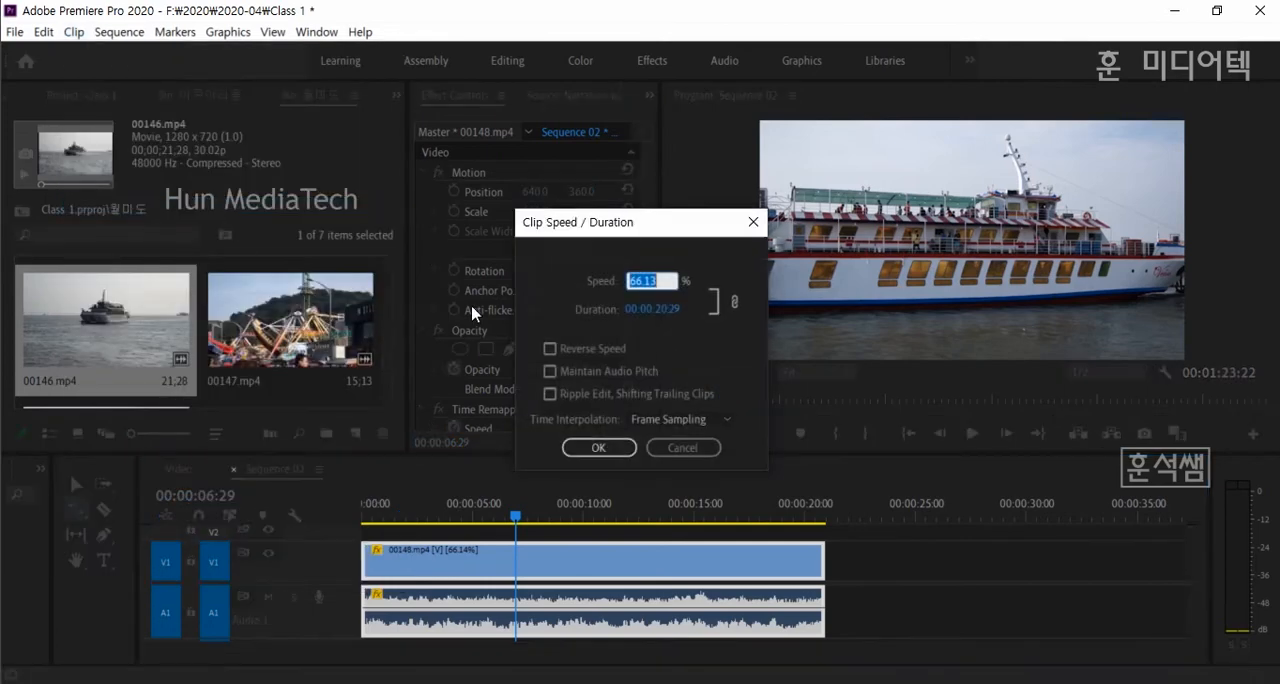
{"action": "type", "text": "100"}
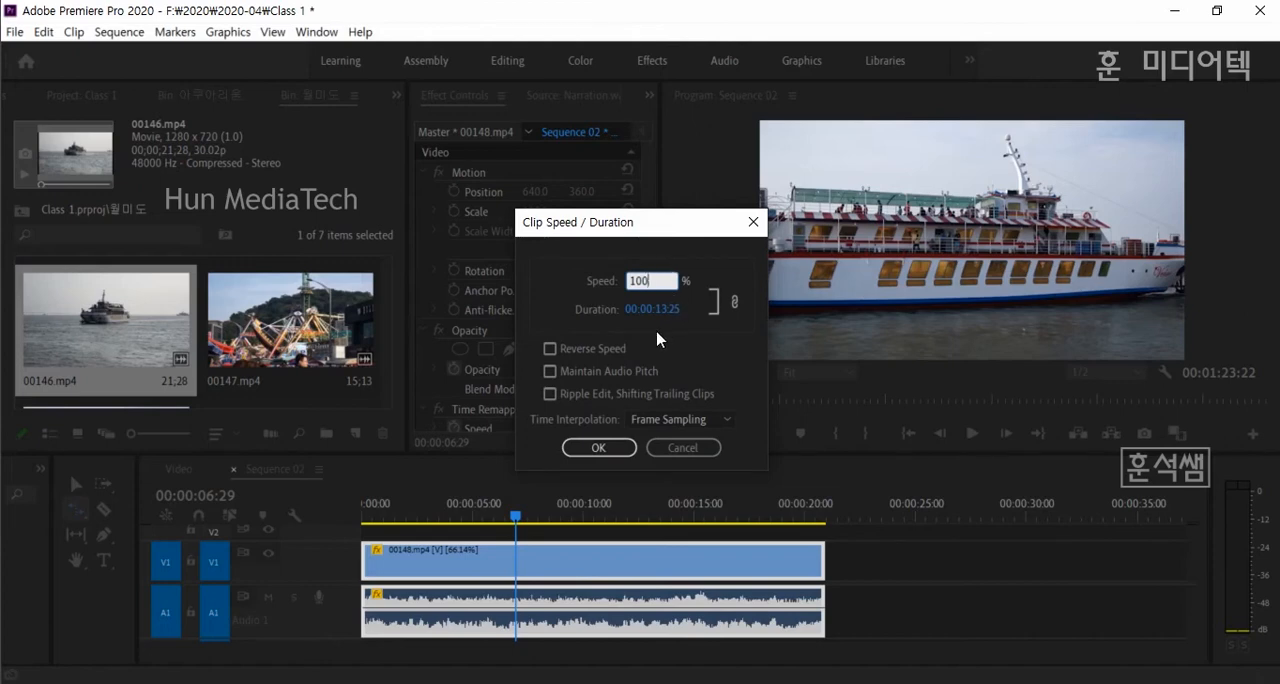
{"action": "left_click", "coordinate": [598, 447]}
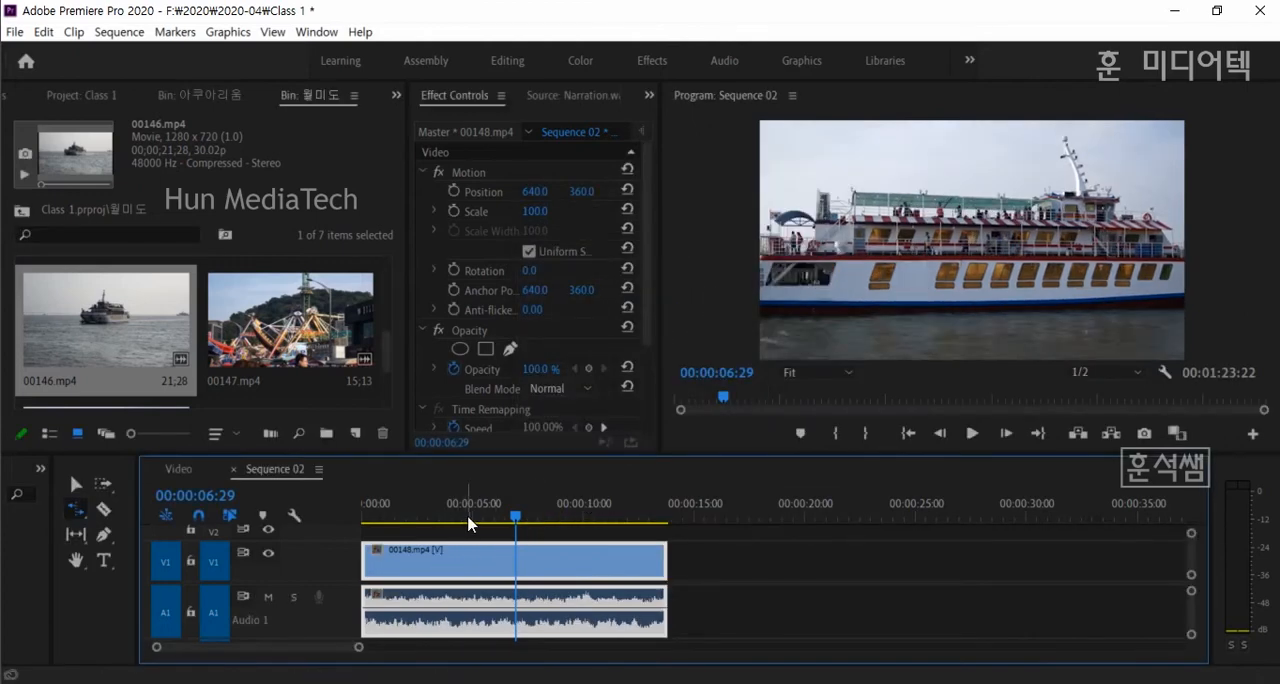
{"action": "left_click", "coordinate": [410, 515]}
{"action": "key", "text": "space"}
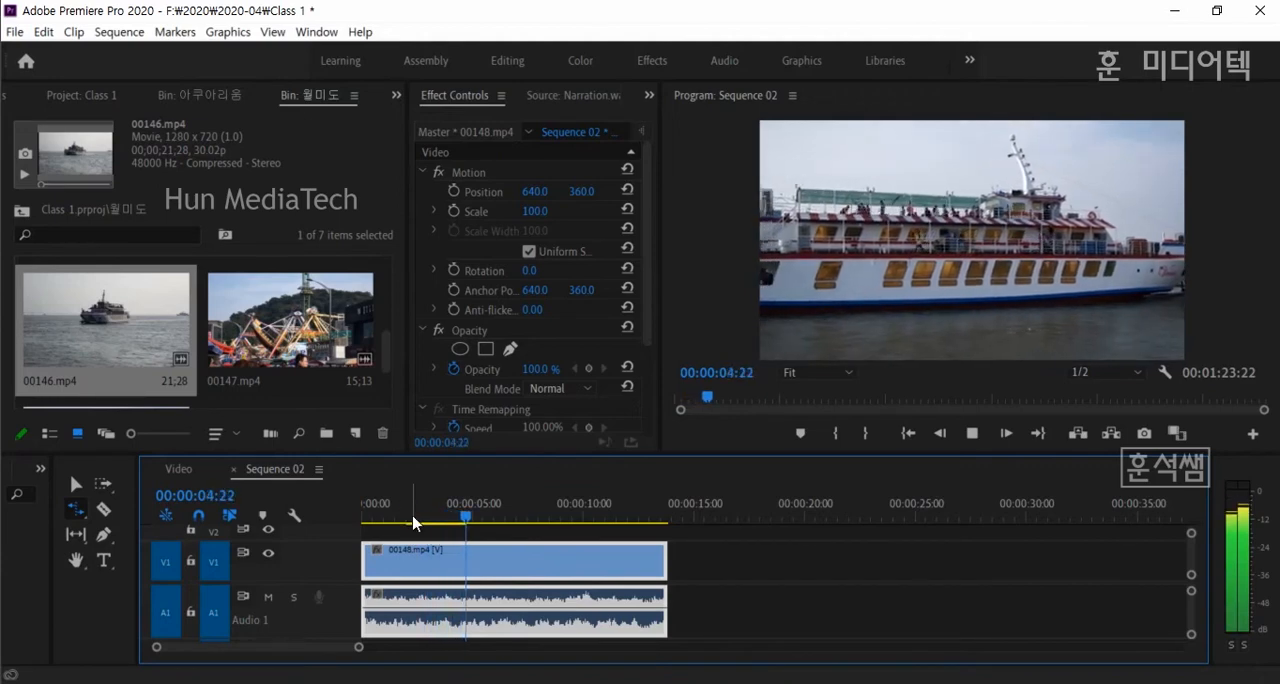
{"action": "key", "text": "space"}
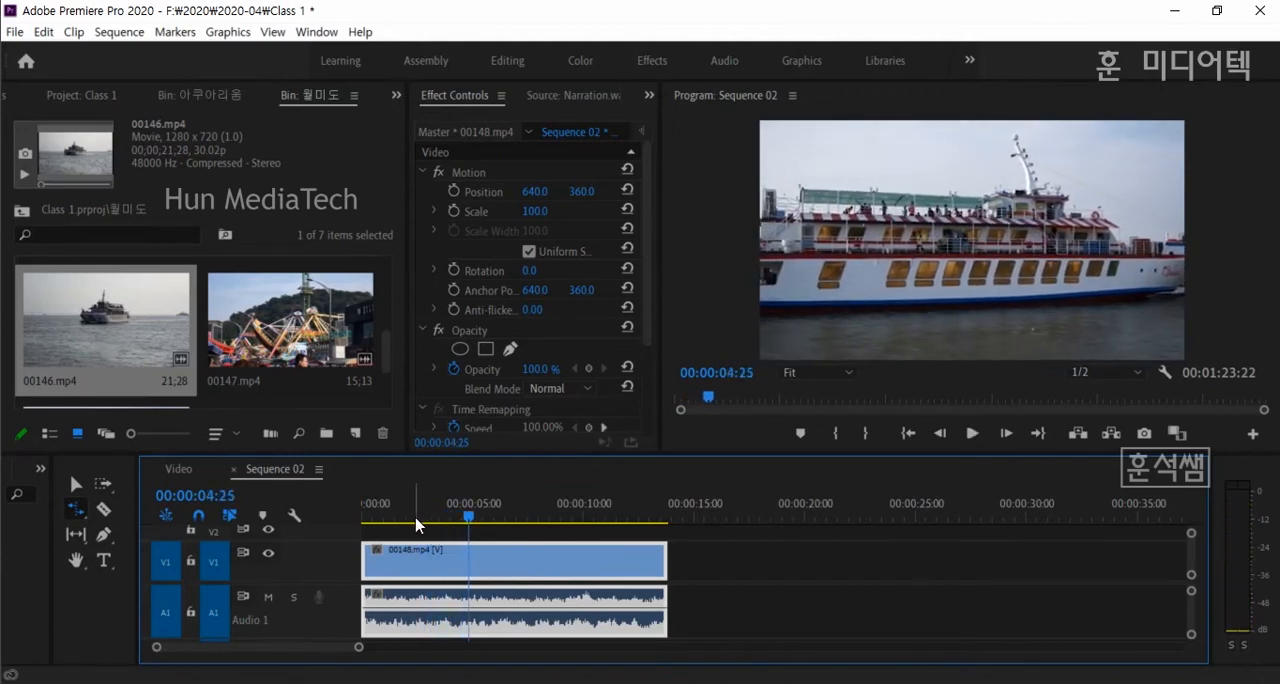
{"action": "left_click", "coordinate": [81, 512]}
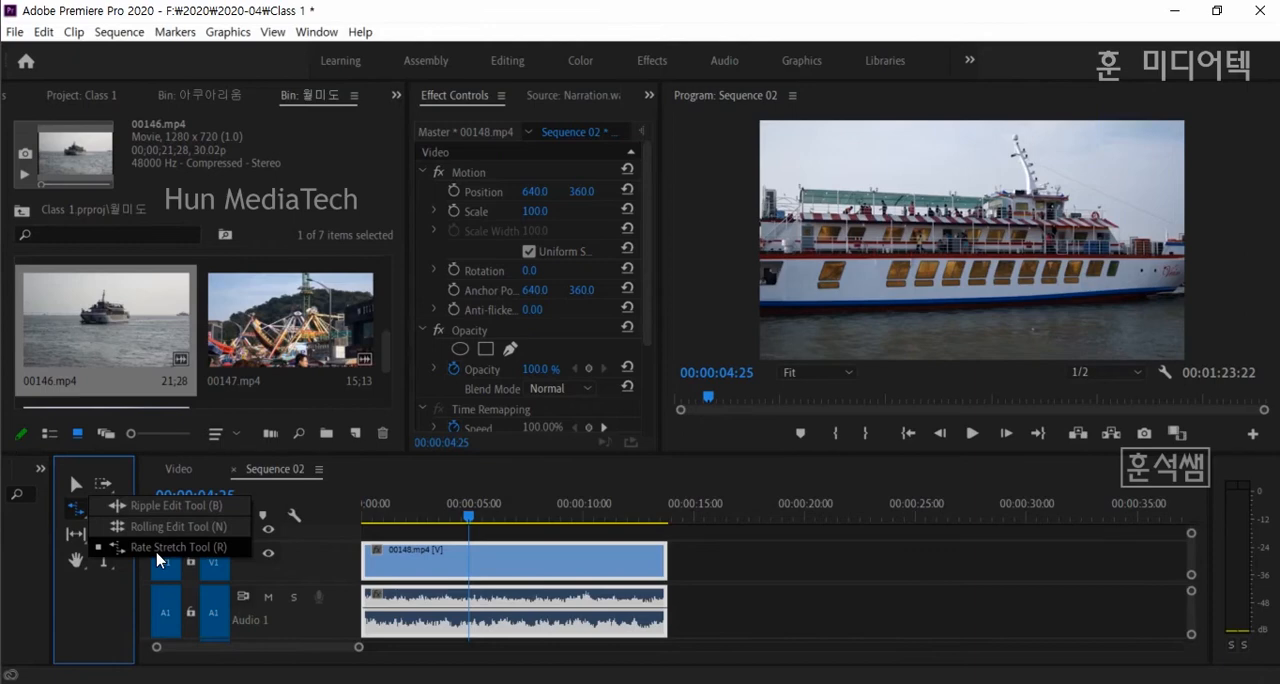
{"action": "left_click", "coordinate": [15, 34]}
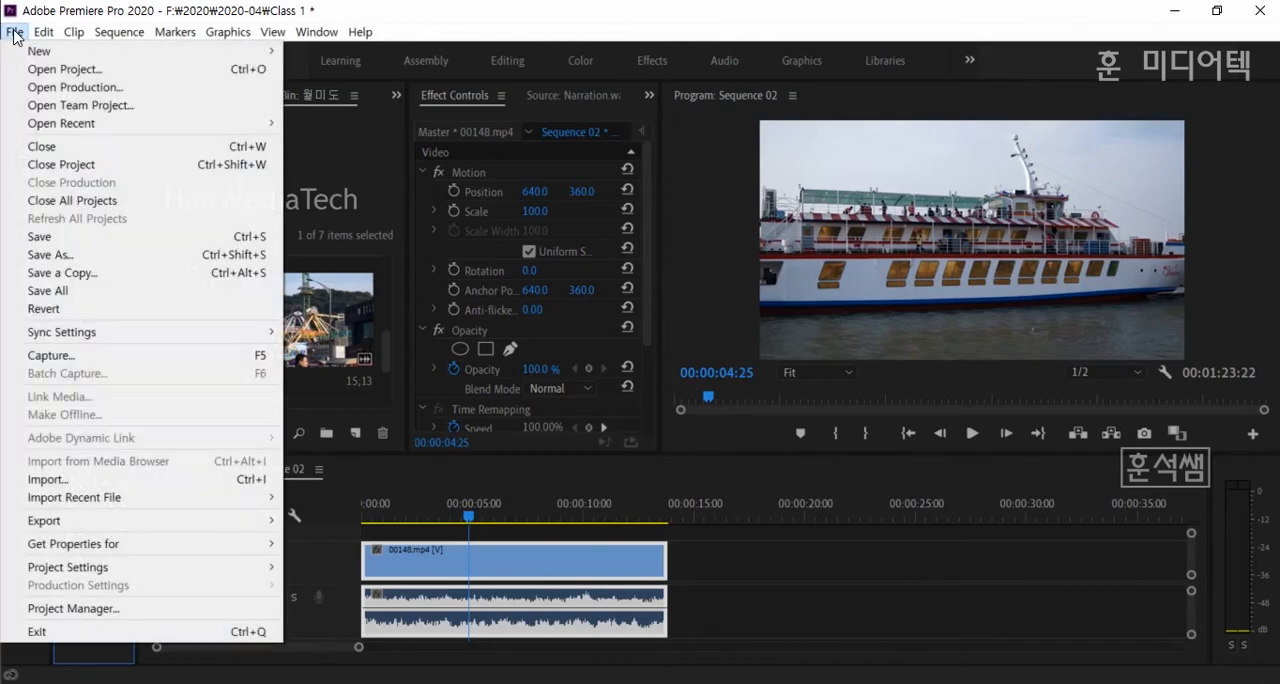
{"action": "left_click", "coordinate": [447, 565]}
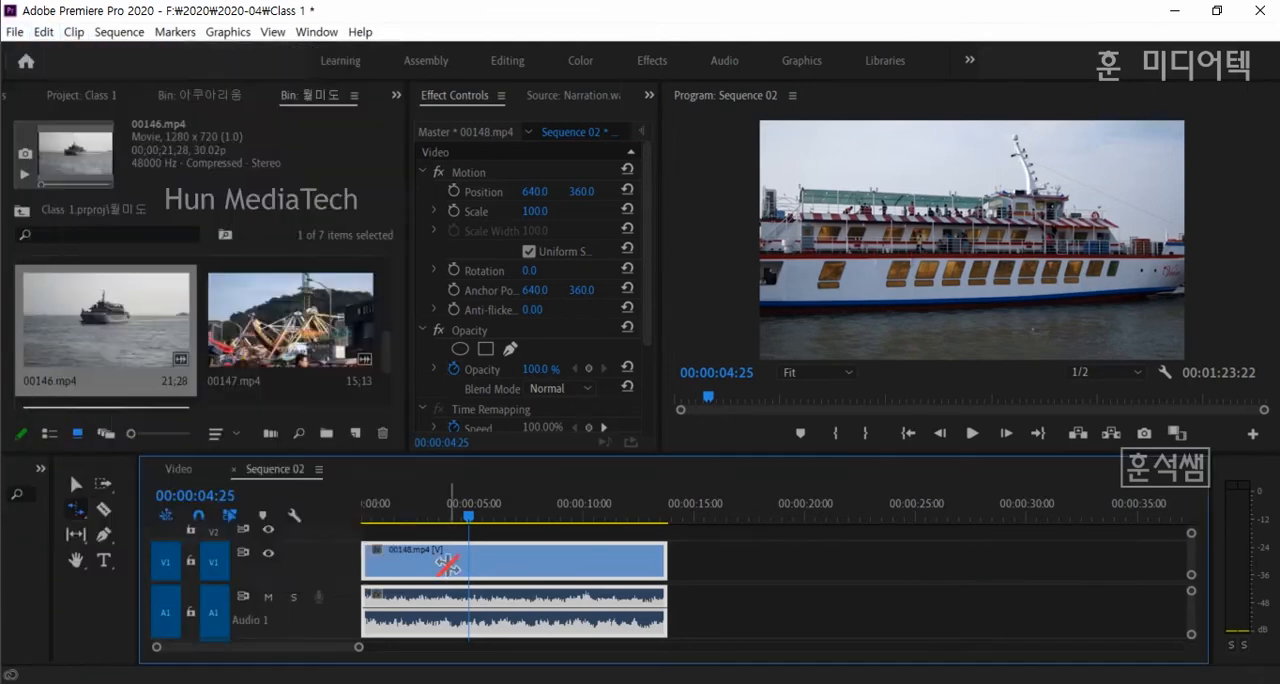
- Set the speed of 00148.mp4 to 200% with Speed/Duration
{"action": "left_click", "coordinate": [75, 32]}
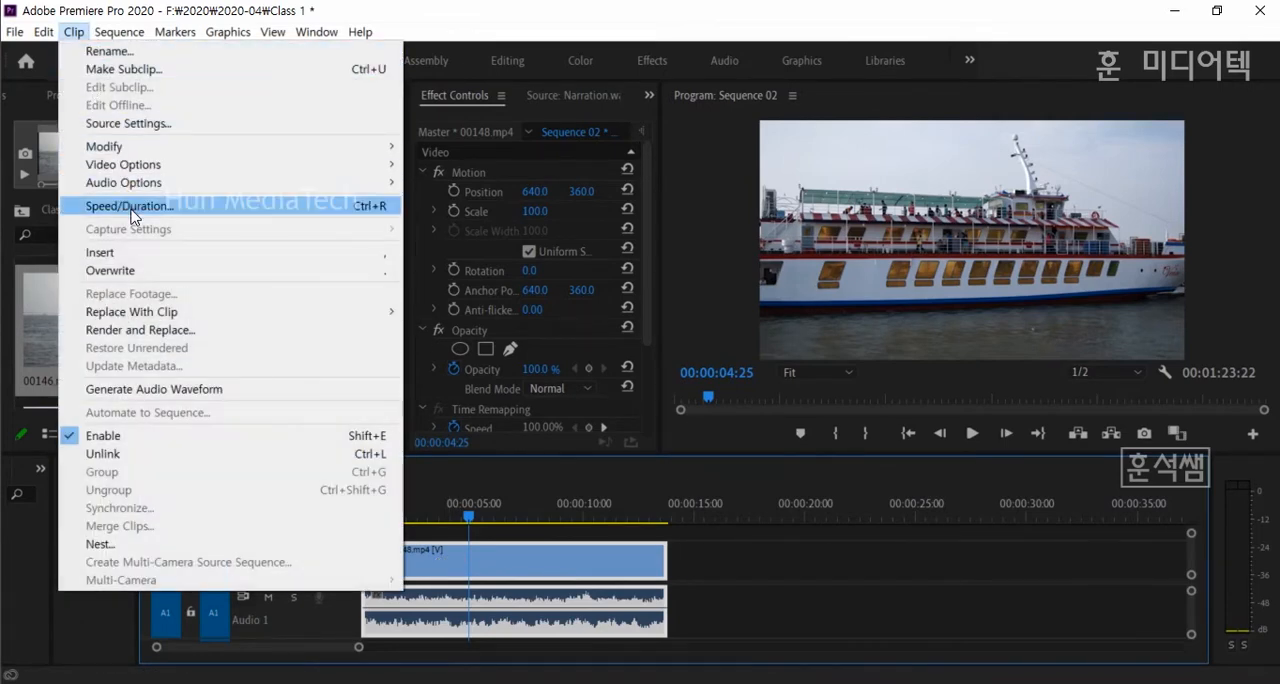
{"action": "left_click", "coordinate": [362, 211]}
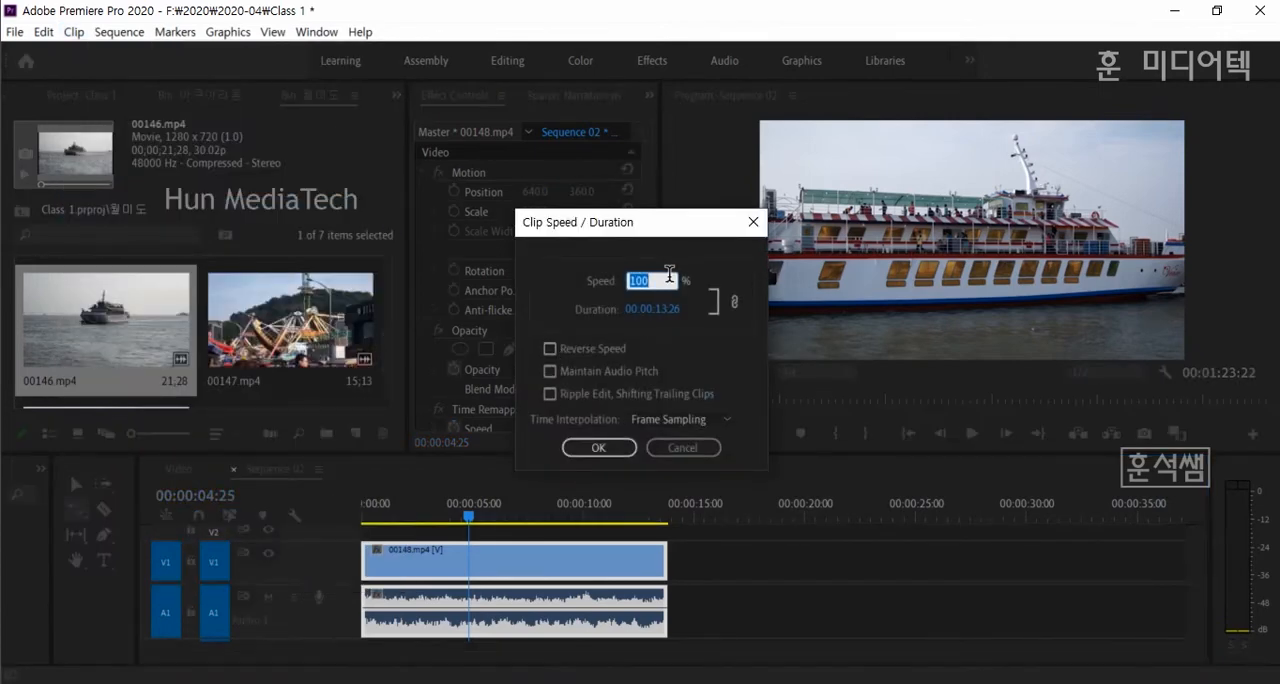
{"action": "type", "text": "200"}
{"action": "key", "text": "Return"}
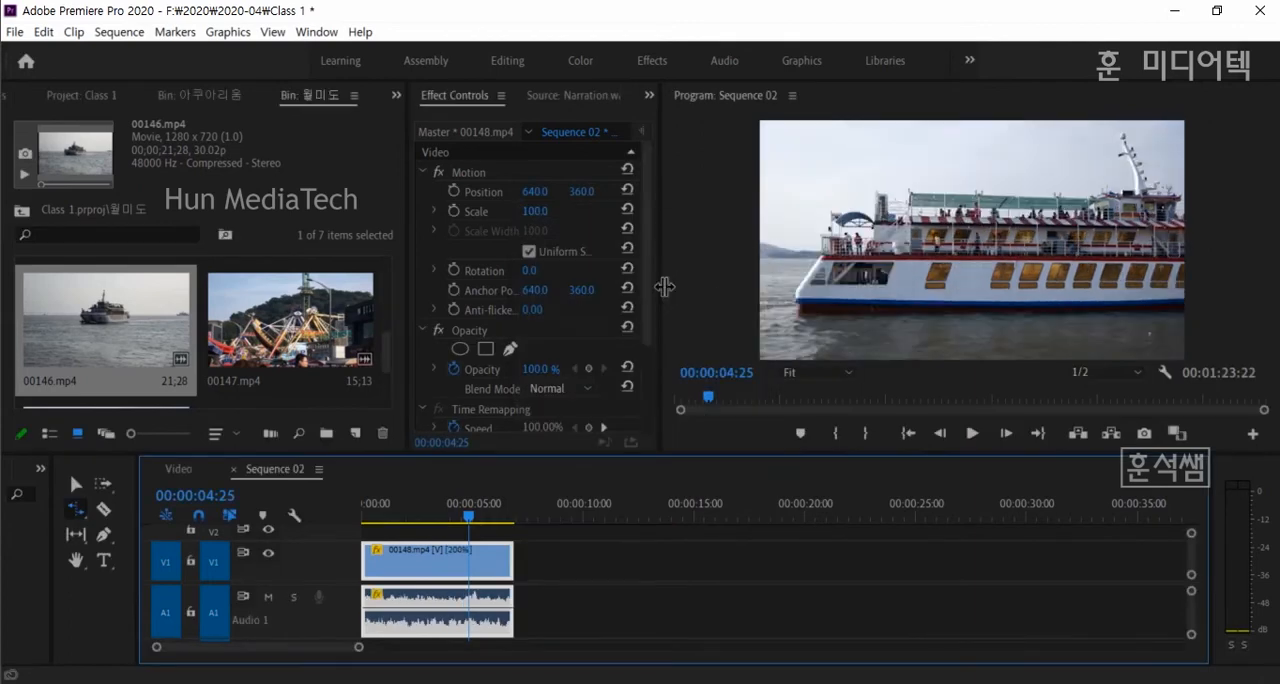
- Play the double-speed 00148.mp4 from about 2 seconds and stop it
{"action": "left_click", "coordinate": [413, 522]}
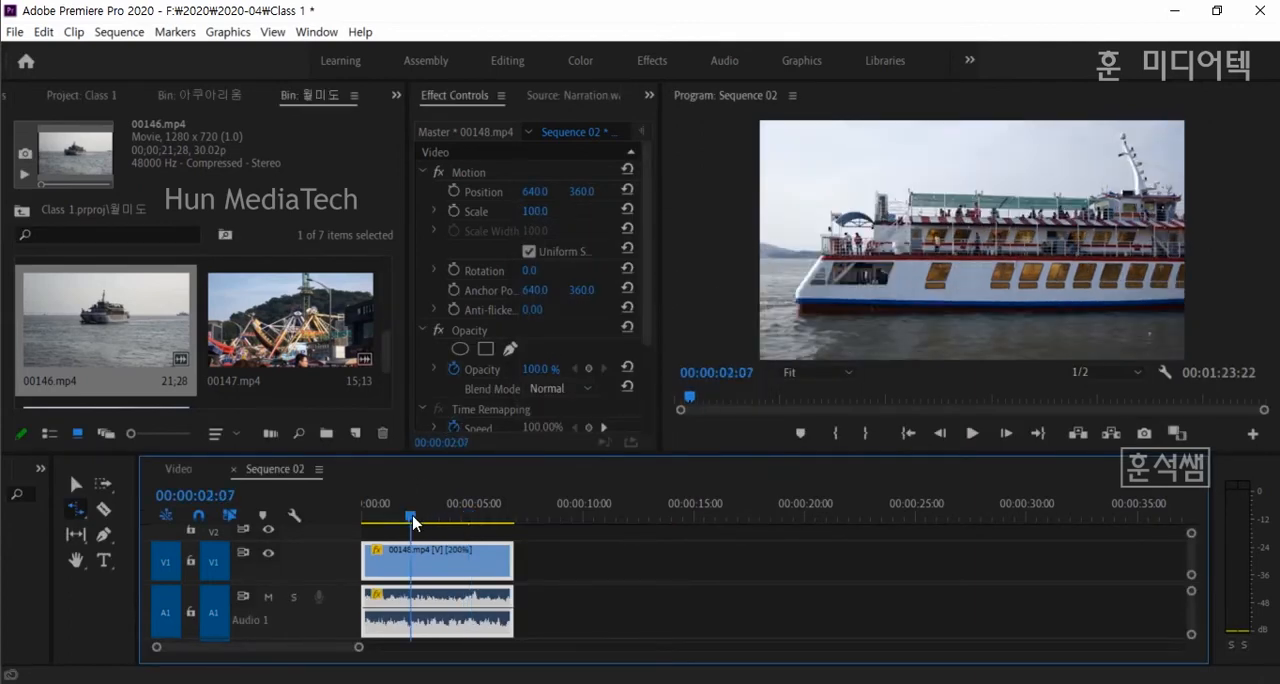
{"action": "key", "text": "space"}
{"action": "key", "text": "space"}
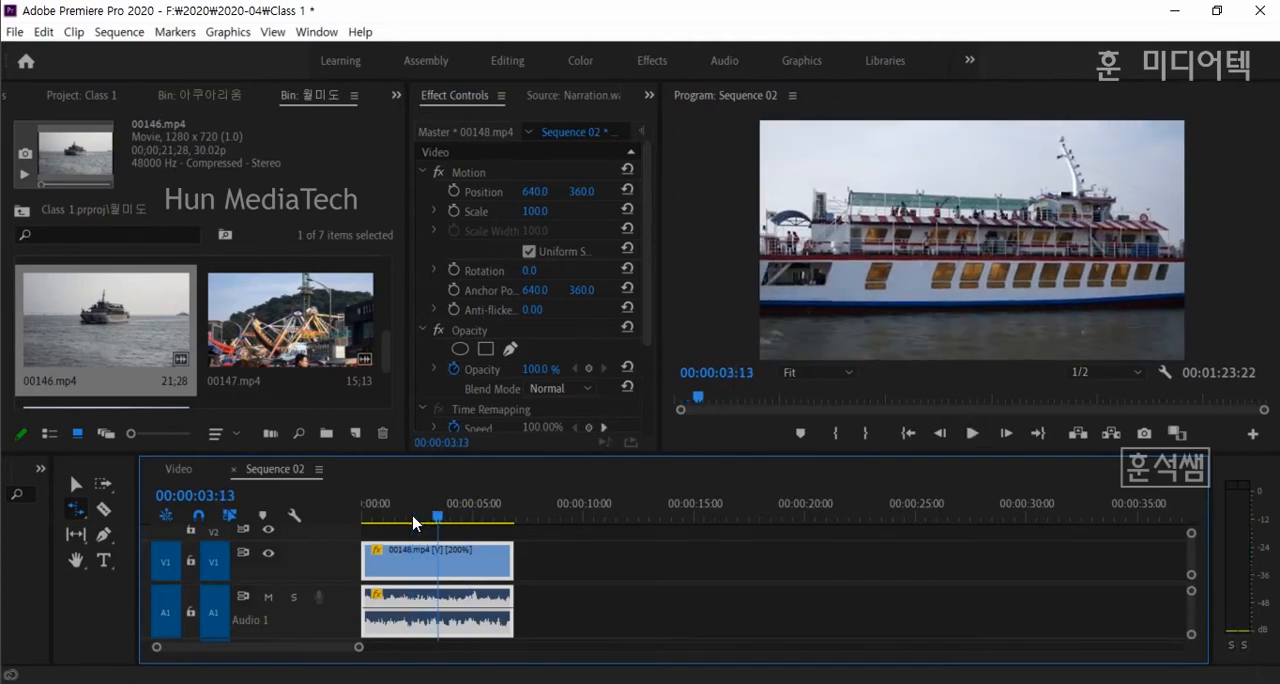
- Set the speed of 00148.mp4 to 50% with Speed/Duration, and play the clip from about 4 seconds
{"action": "key", "text": "ctrl+r"}
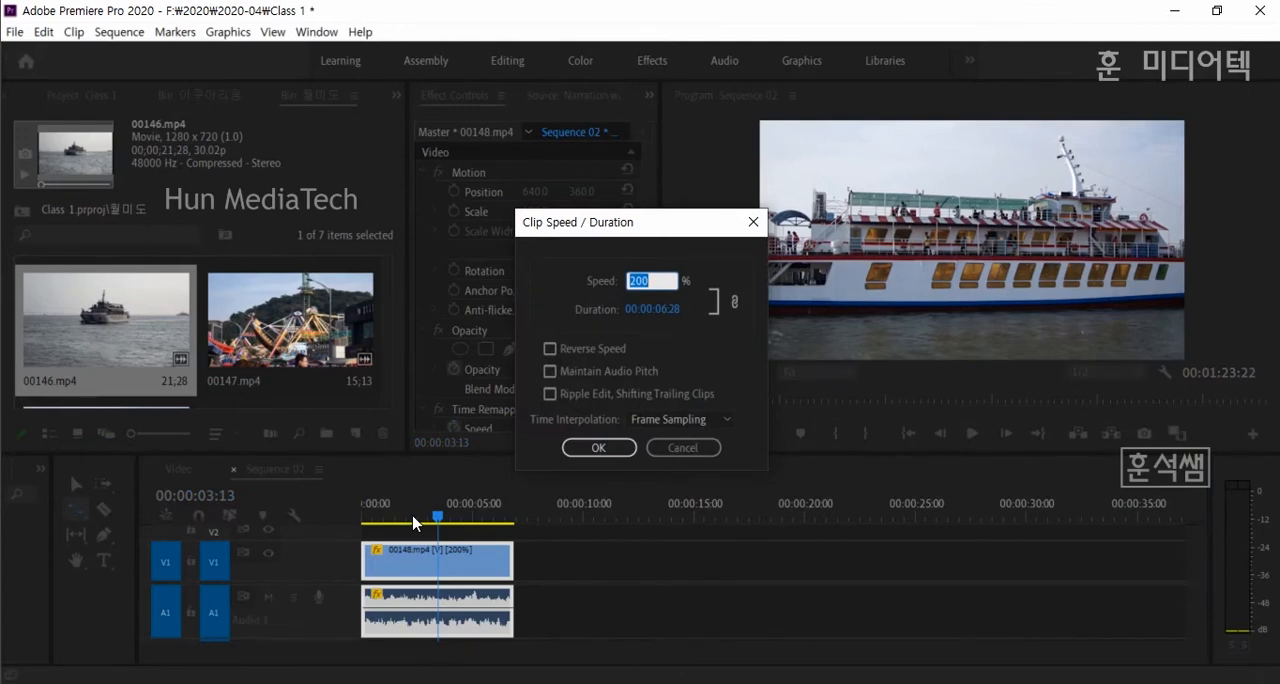
{"action": "type", "text": "50"}
{"action": "key", "text": "Return"}
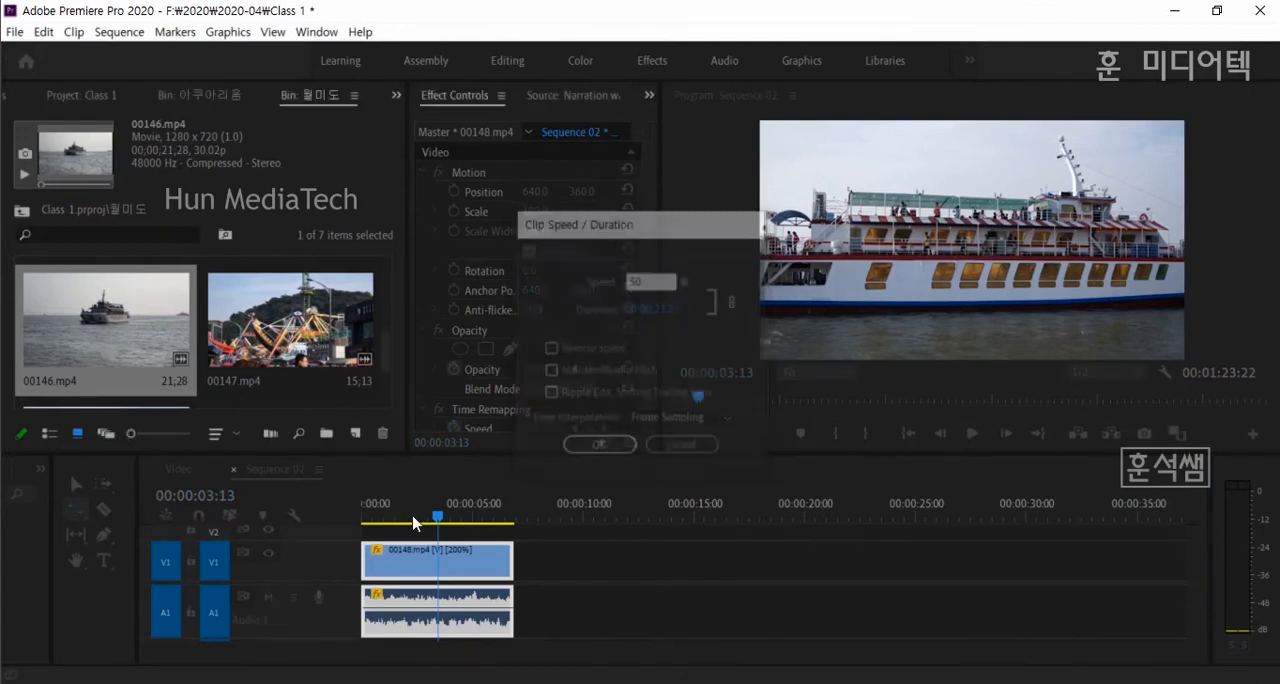
{"action": "left_click", "coordinate": [452, 513]}
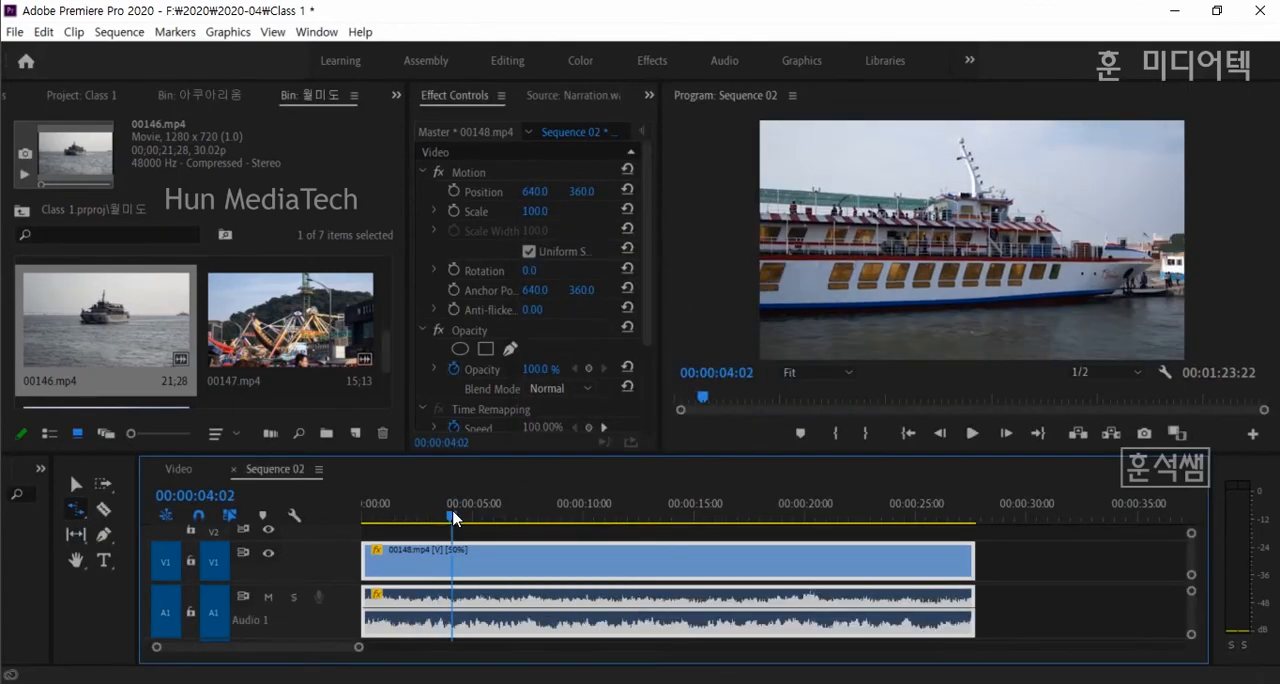
{"action": "key", "text": "space"}
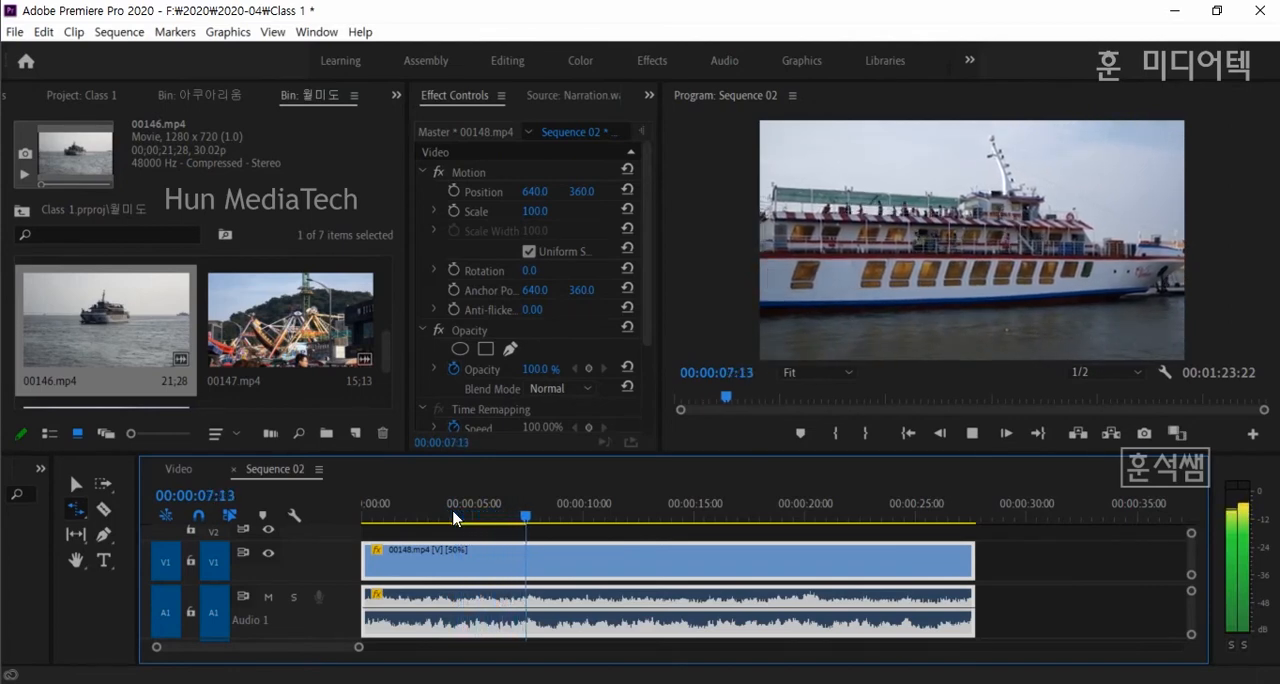
{"action": "key", "text": "space"}
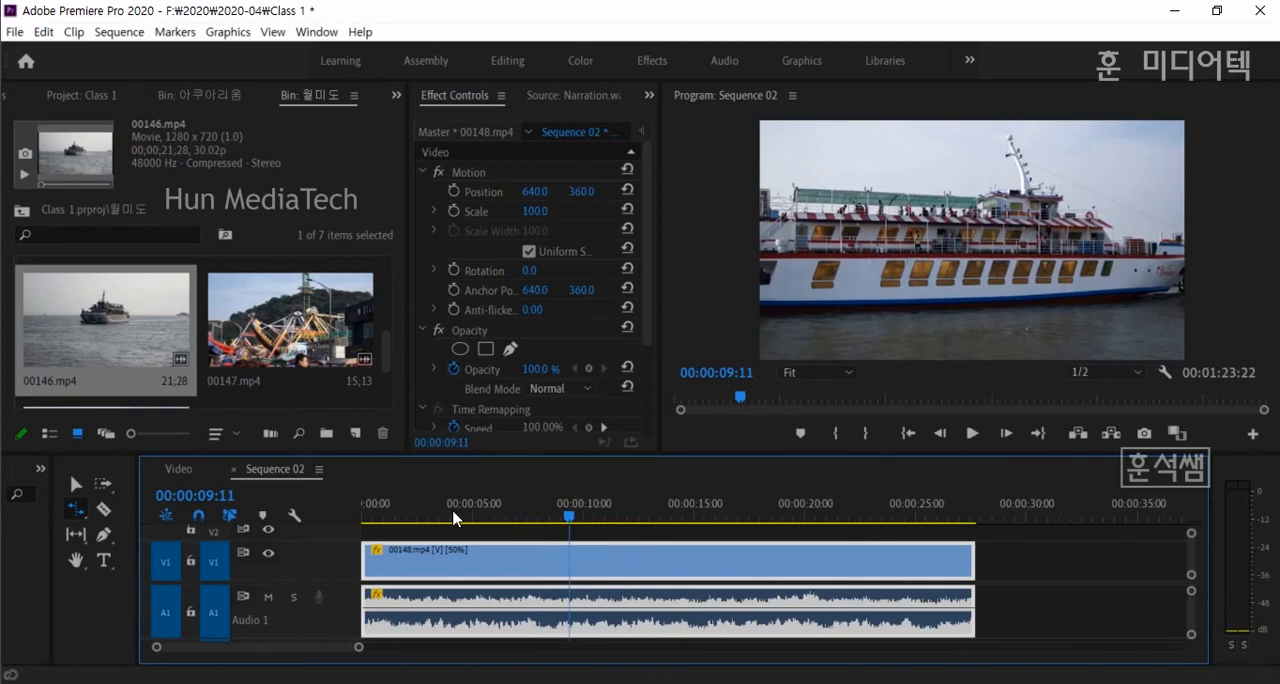
- Set 00148.mp4 to 100% speed with Reverse Speed enabled in Speed/Duration
{"action": "key", "text": "ctrl+r"}
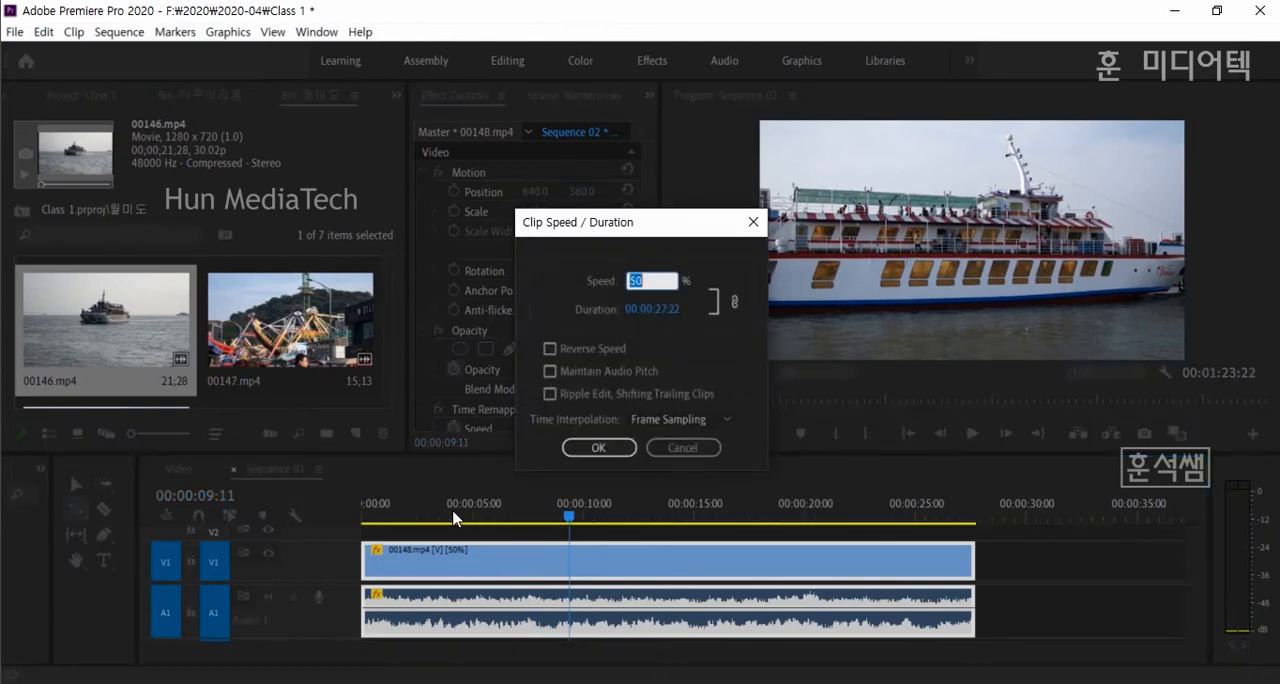
{"action": "left_click", "coordinate": [655, 280]}
{"action": "left_click_drag", "start_coordinate": [651, 276], "coordinate": [615, 281]}
{"action": "type", "text": "100"}
{"action": "left_click", "coordinate": [550, 349]}
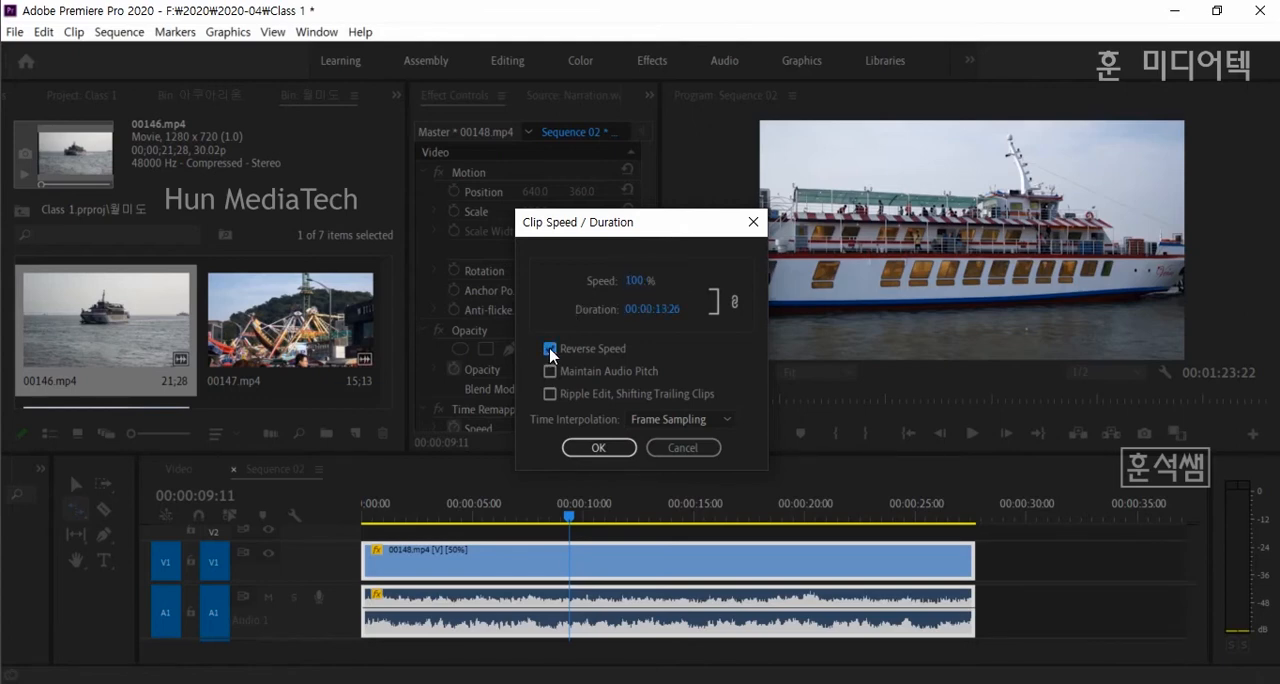
{"action": "left_click", "coordinate": [599, 448]}
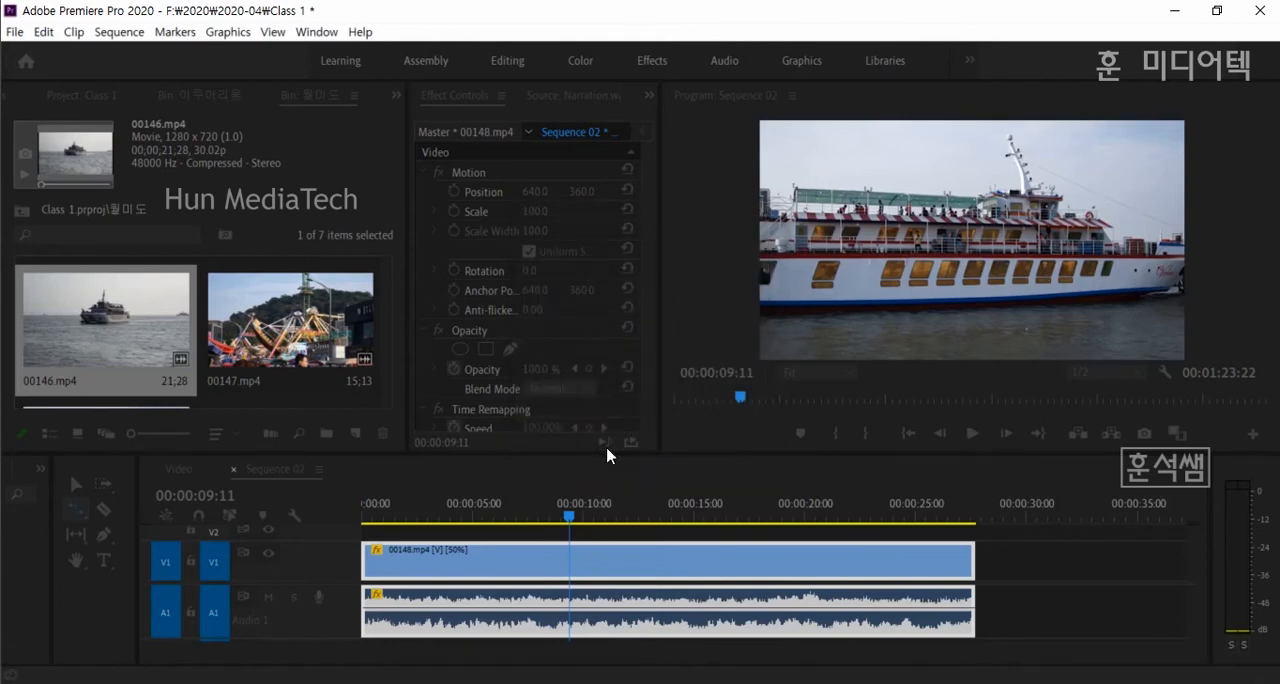
- Play the reversed 00148.mp4 from about 3 seconds, then return the playhead to about 6.5 seconds
{"action": "left_click", "coordinate": [528, 520]}
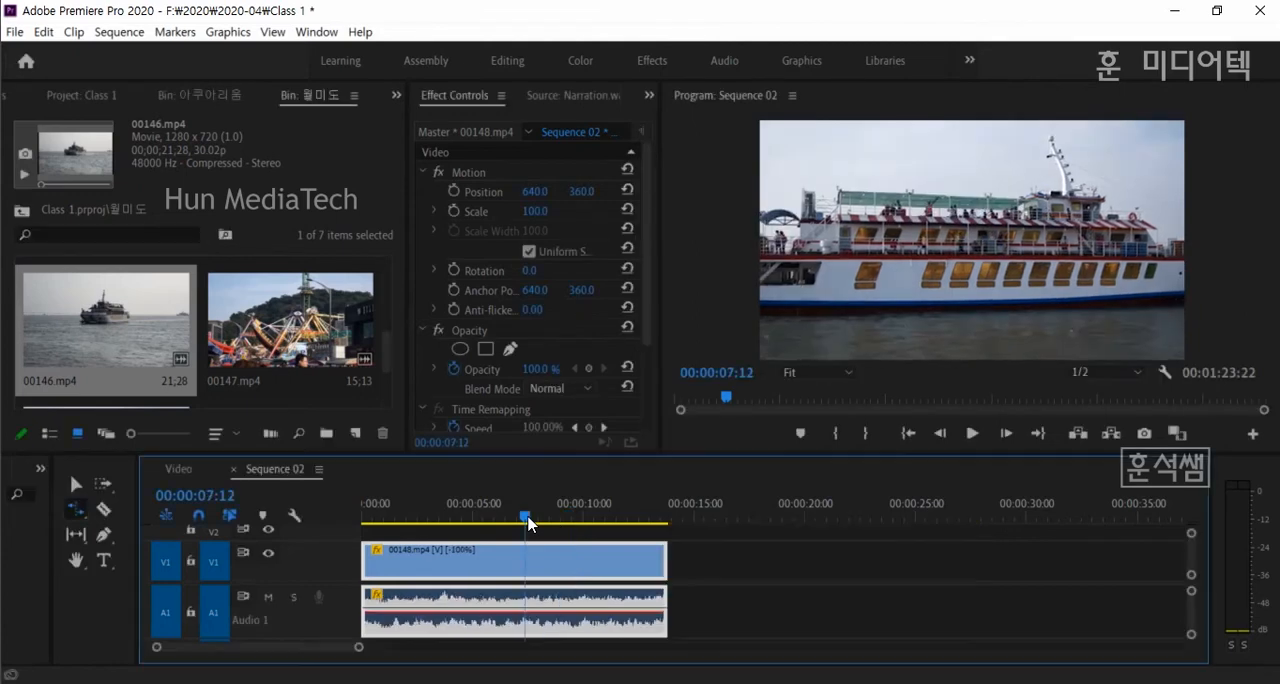
{"action": "left_click", "coordinate": [433, 516]}
{"action": "key", "text": "Return"}
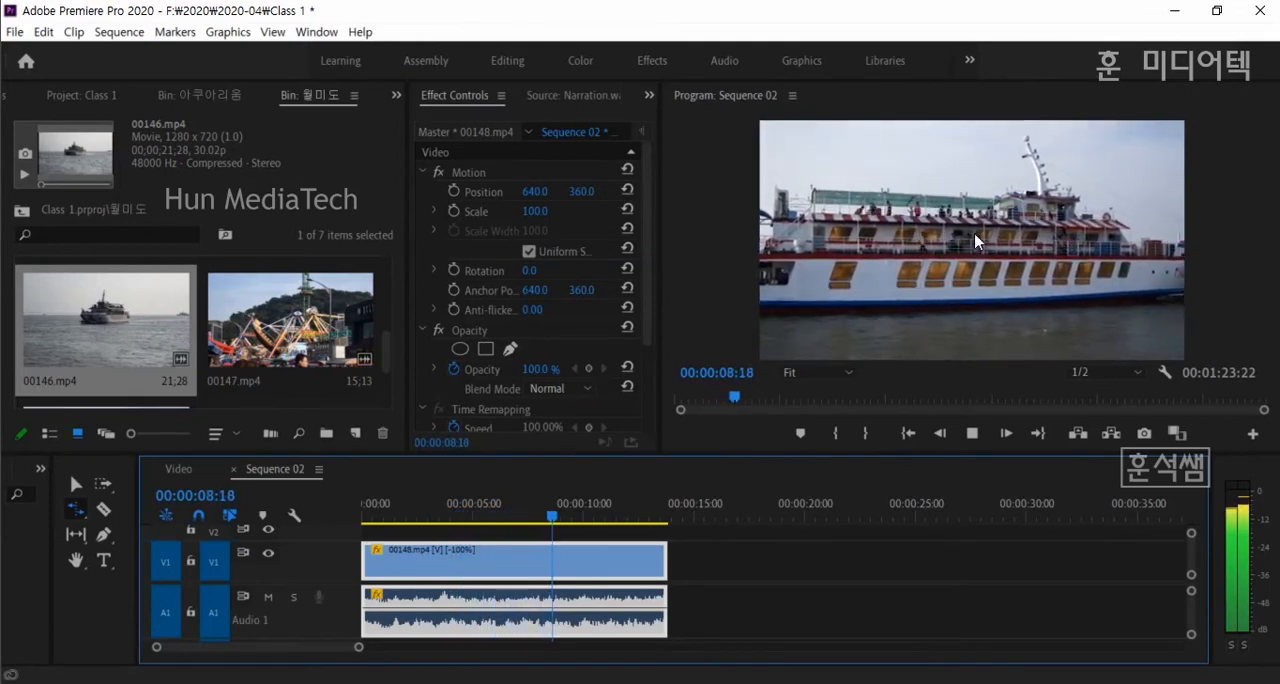
{"action": "left_click", "coordinate": [509, 520]}
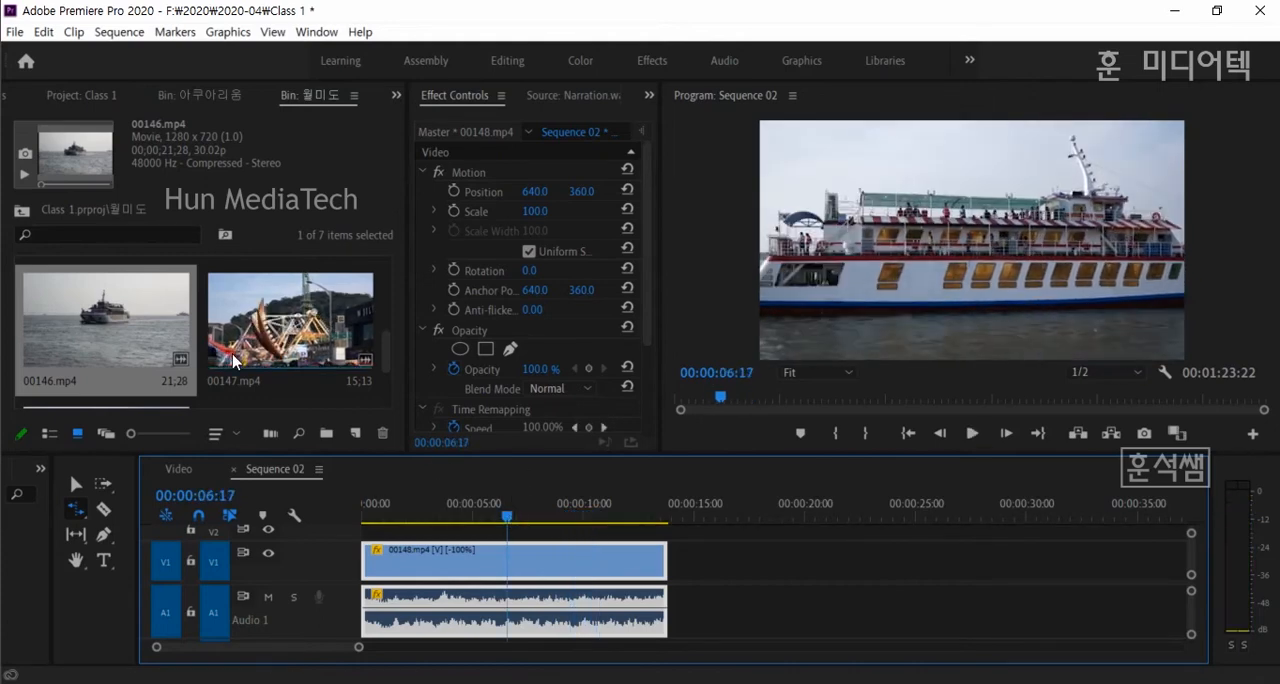
- Turn off Reverse Speed for 00148.mp4, set its speed to 70% and enable Maintain Audio Pitch
{"action": "key", "text": "ctrl+r"}
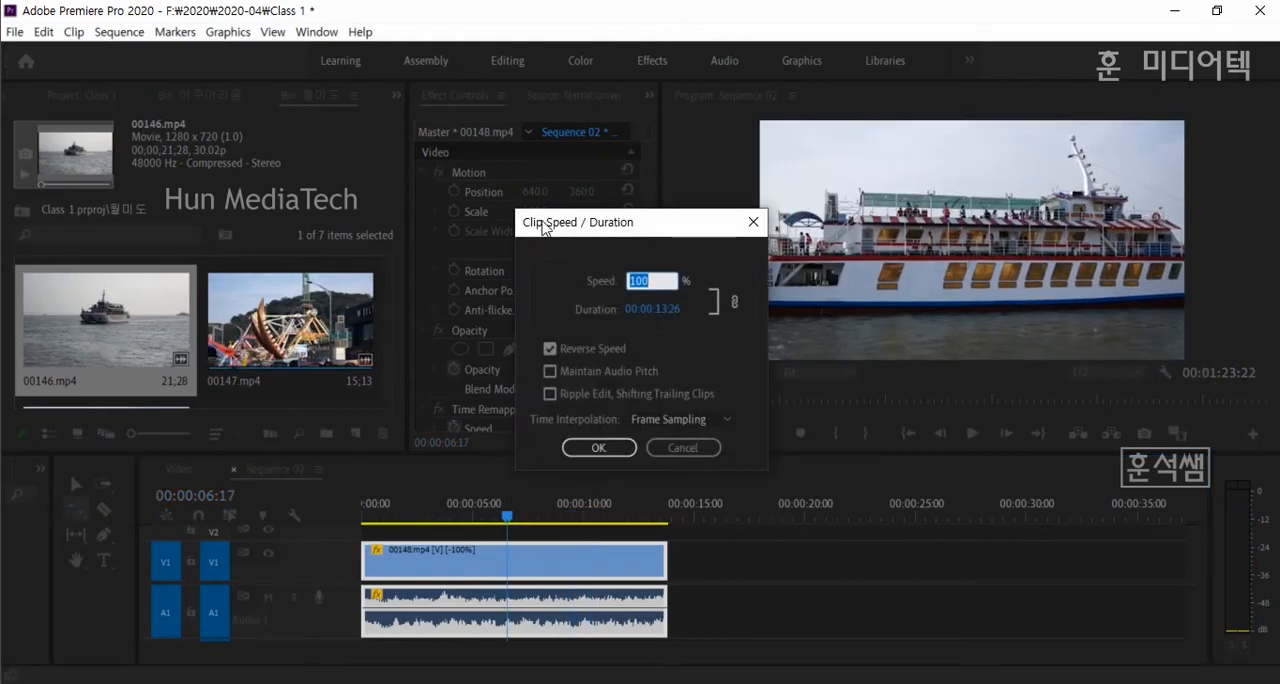
{"action": "left_click", "coordinate": [550, 350]}
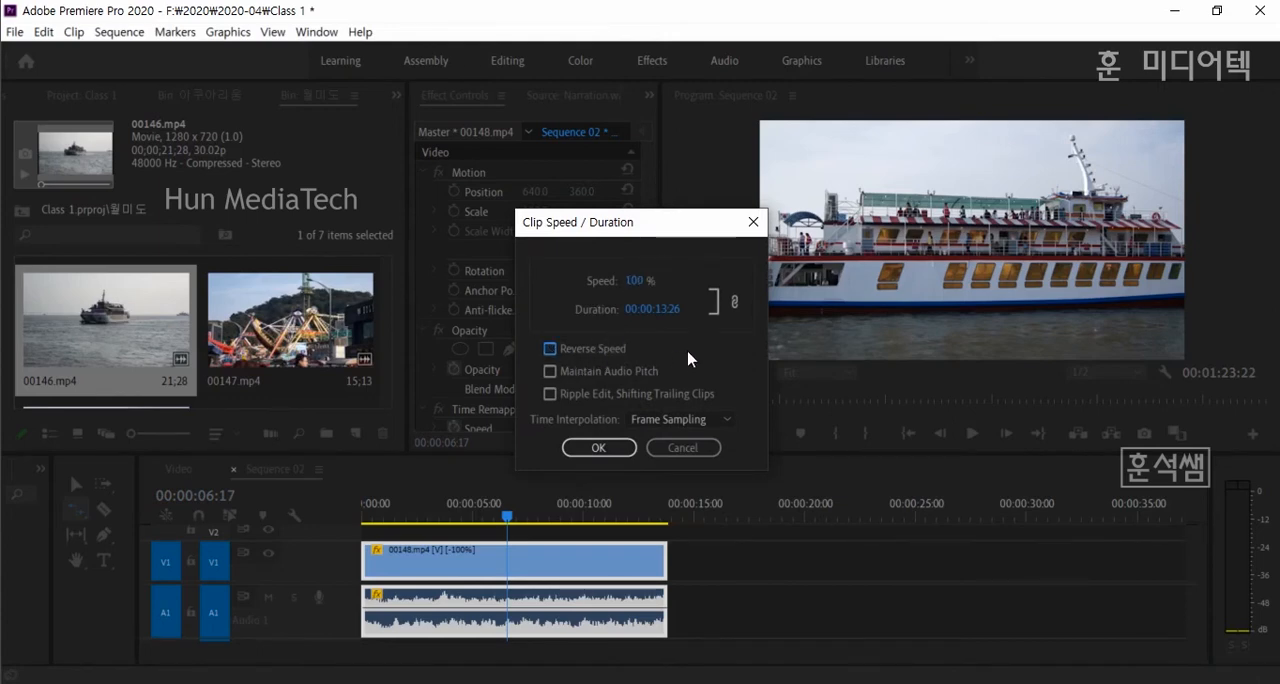
{"action": "left_click", "coordinate": [640, 281]}
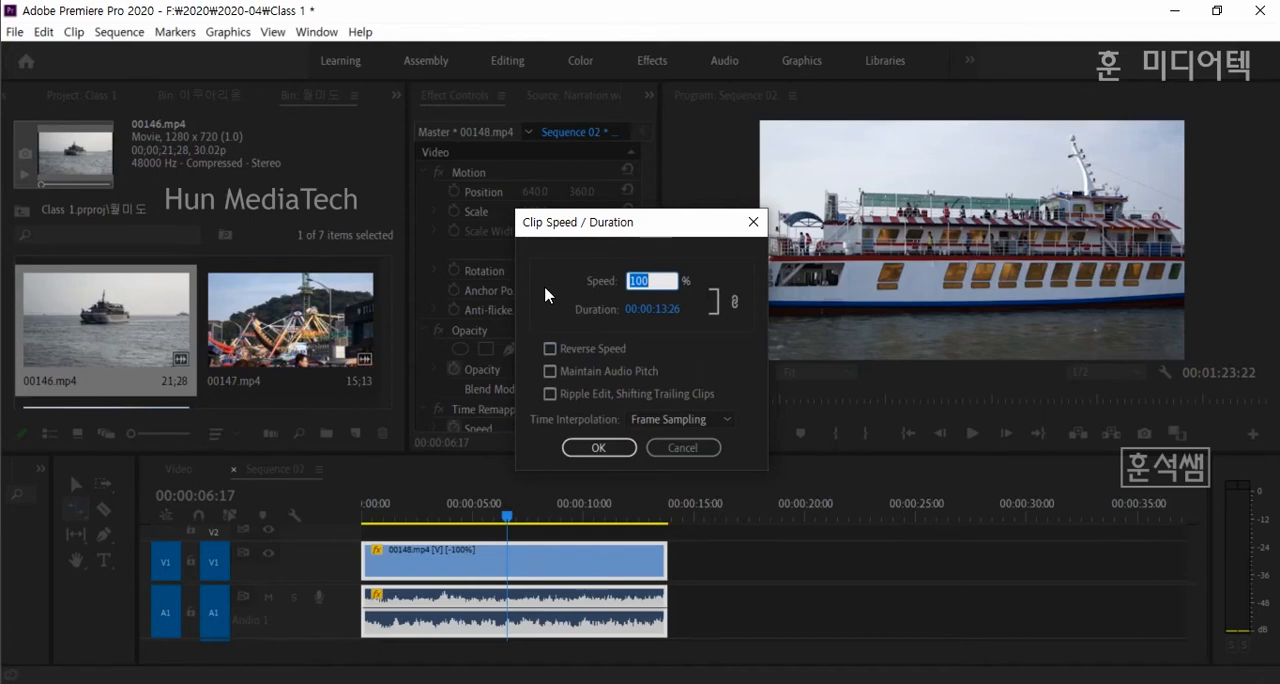
{"action": "type", "text": "70"}
{"action": "left_click", "coordinate": [550, 373]}
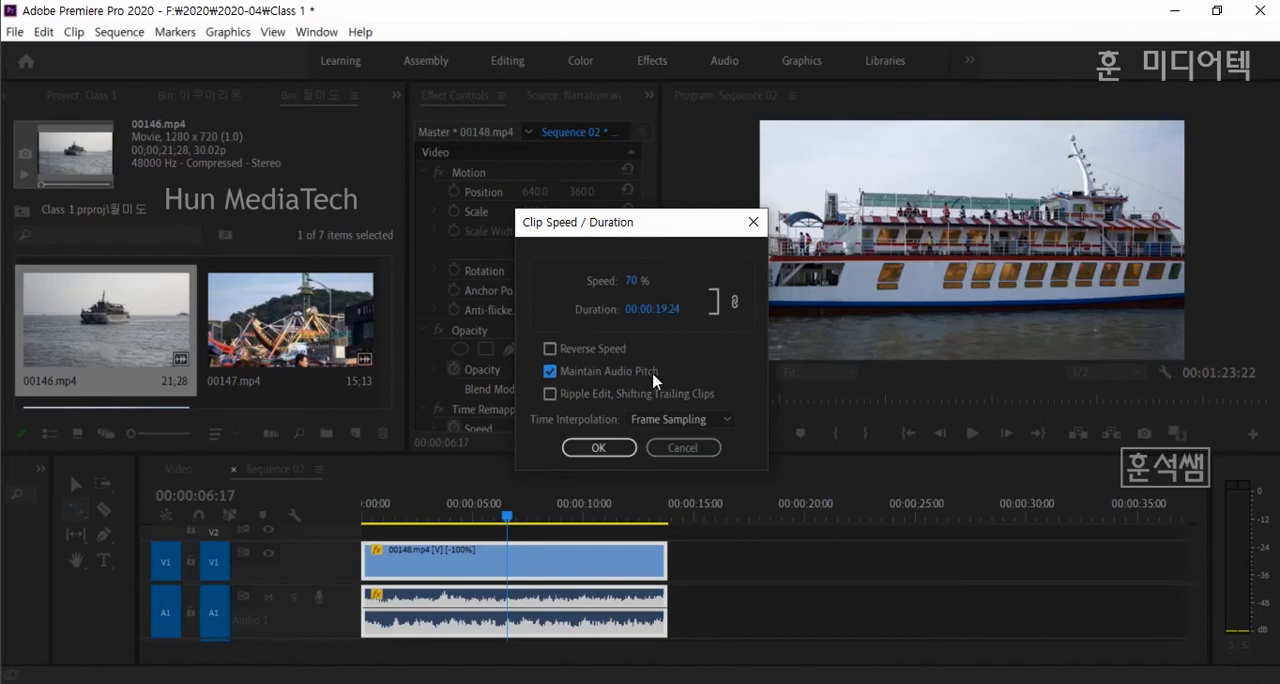
{"action": "left_click", "coordinate": [612, 448]}
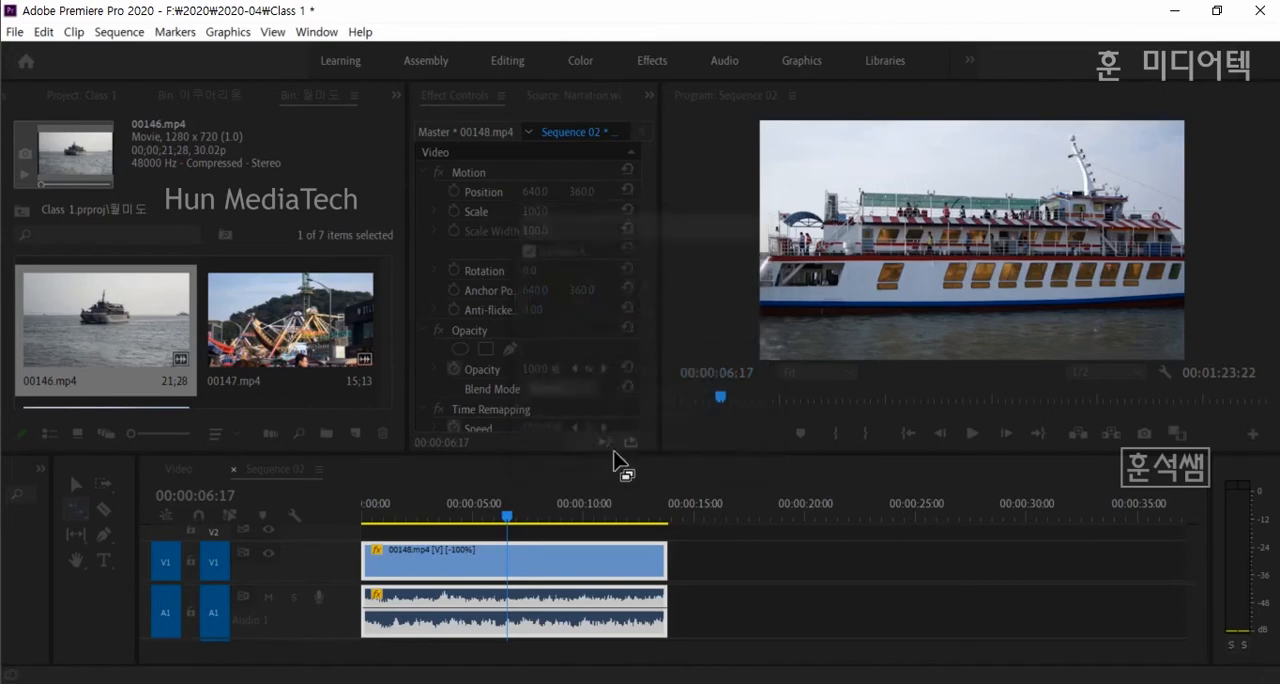
- Play the slowed 00148.mp4 from about 4 seconds and again from about 2 seconds to check its audio
{"action": "left_click", "coordinate": [452, 512]}
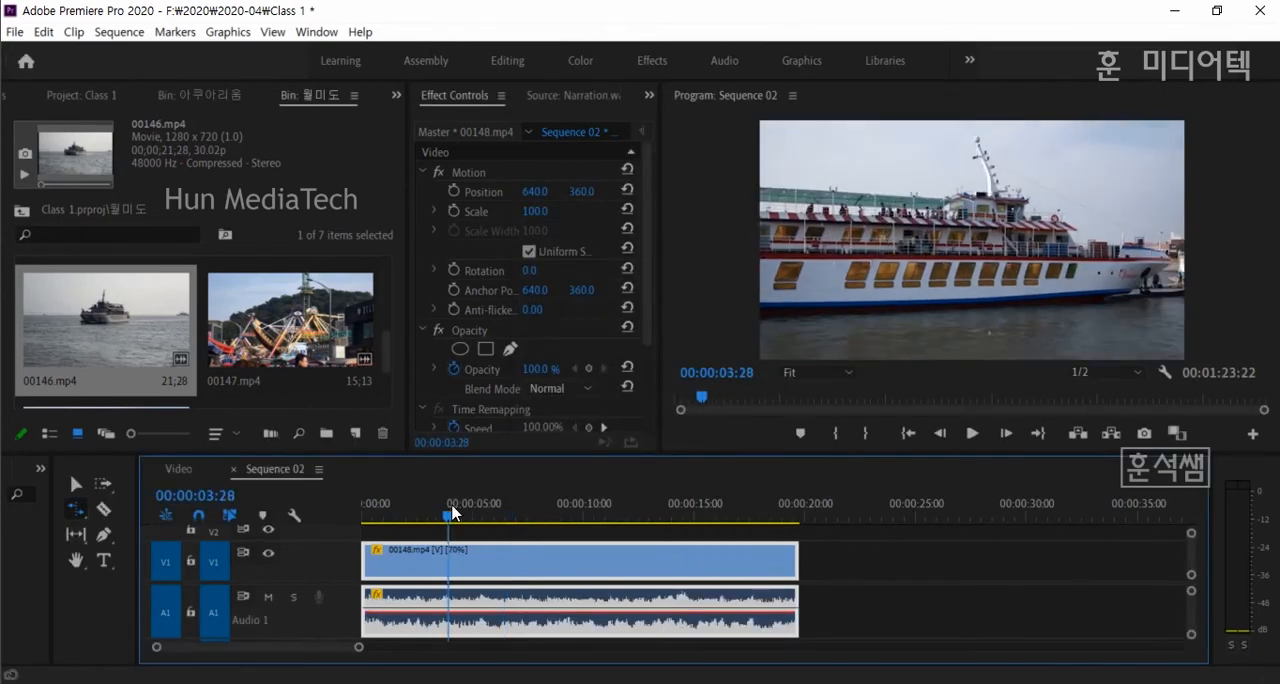
{"action": "key", "text": "space"}
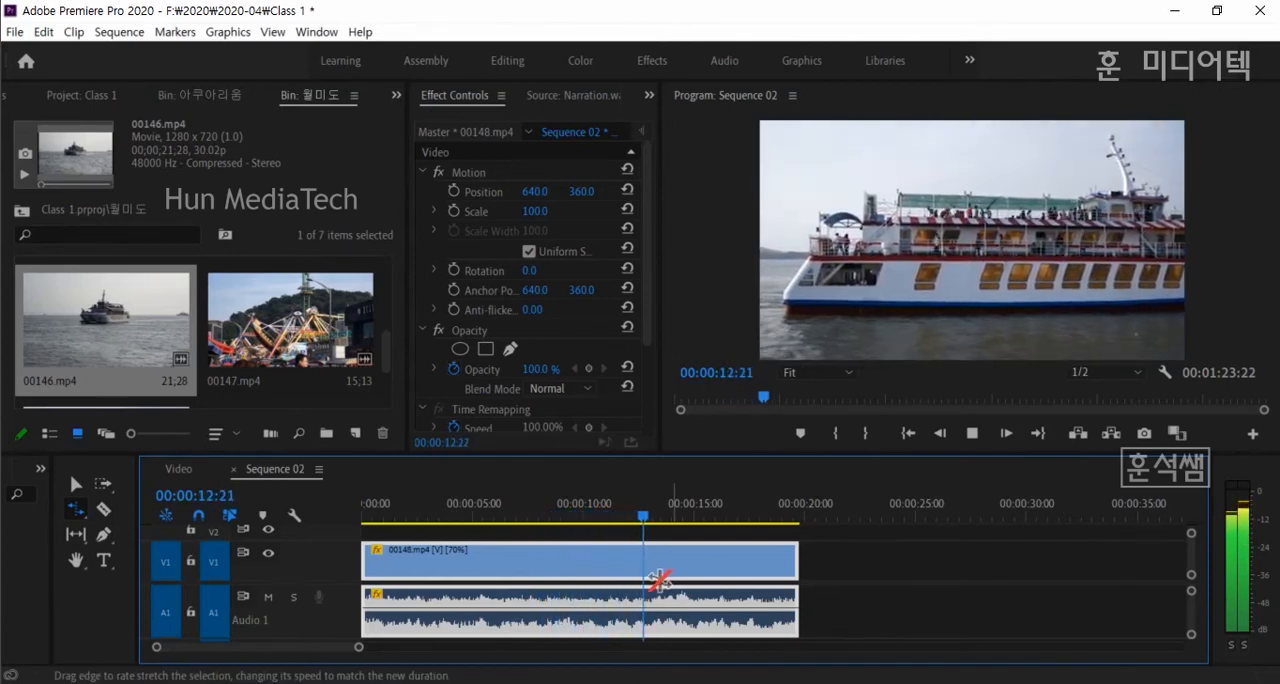
{"action": "key", "text": "space"}
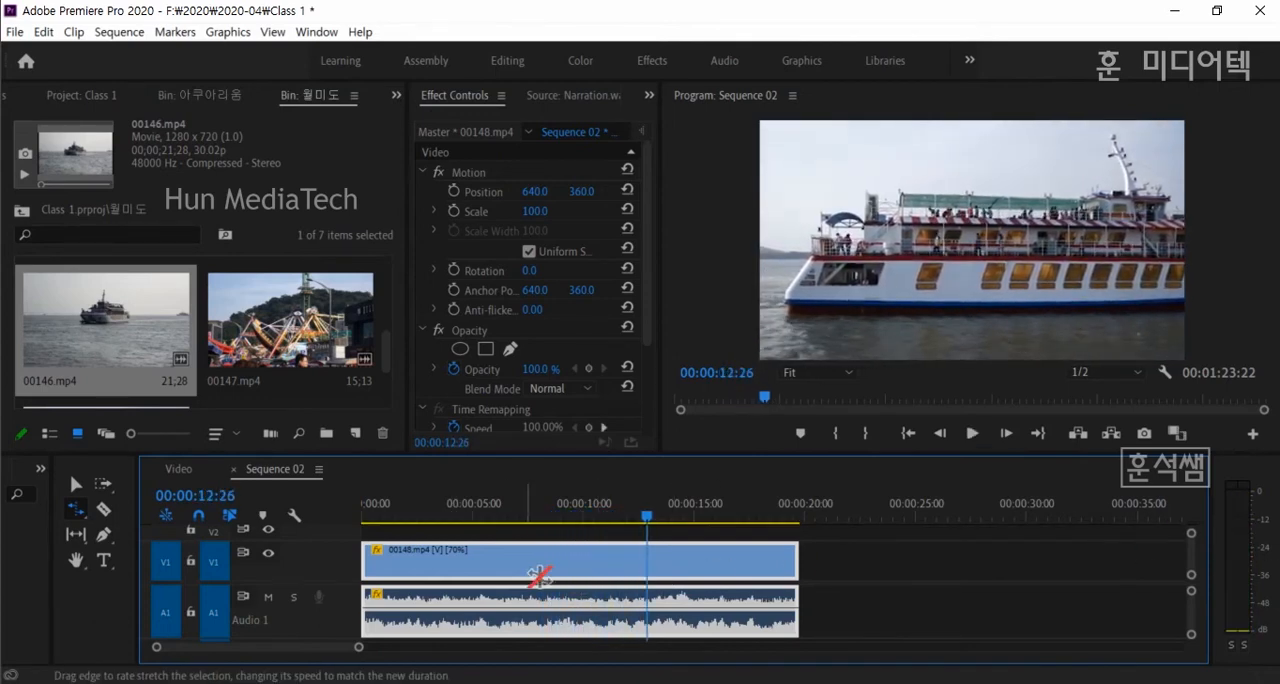
{"action": "left_click", "coordinate": [405, 518]}
{"action": "key", "text": "space"}
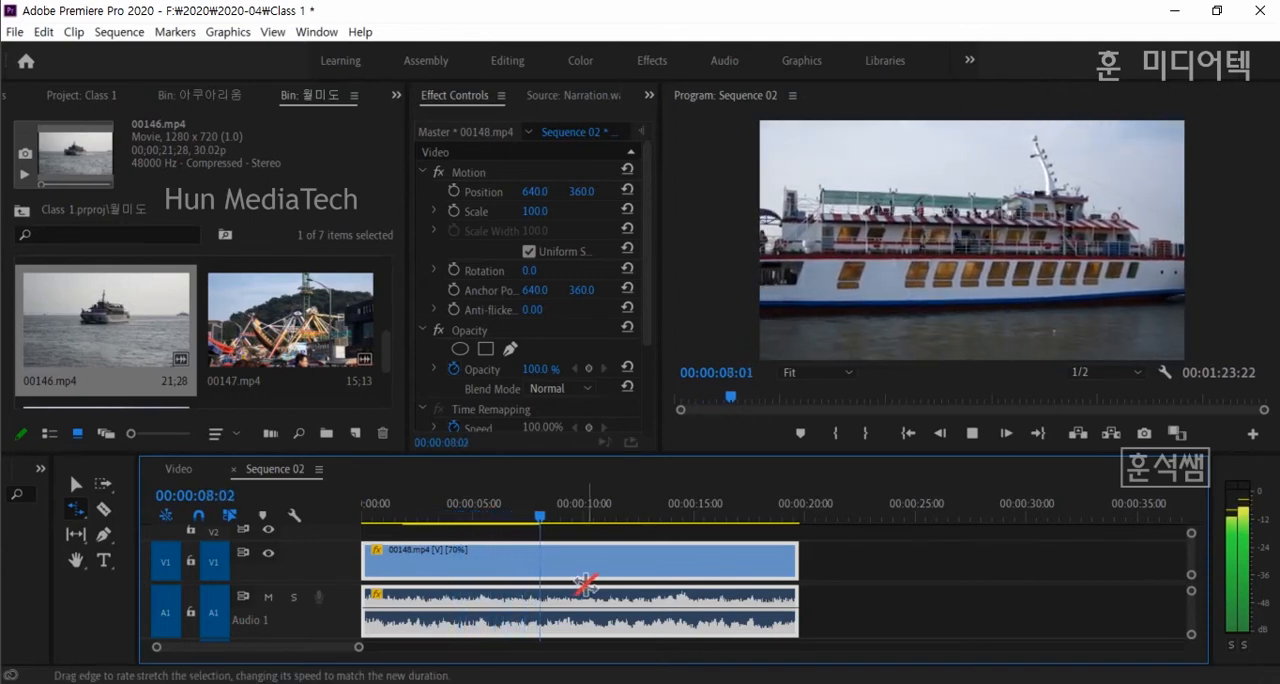
{"action": "key", "text": "space"}
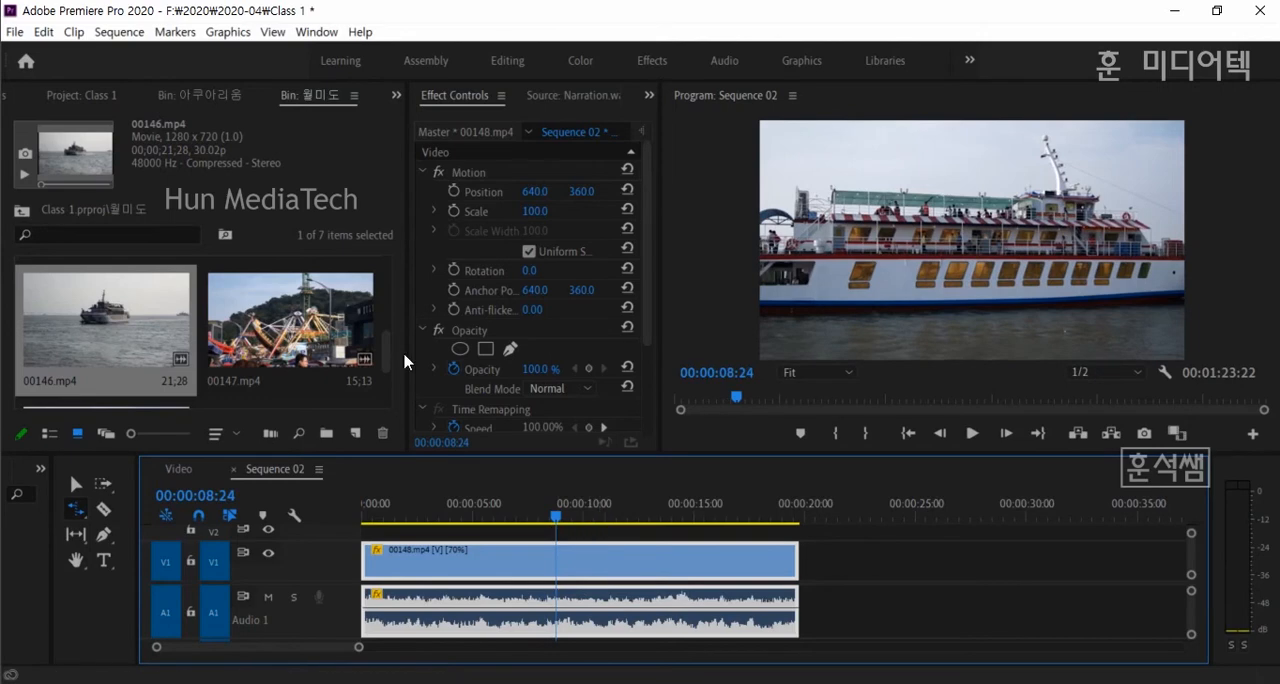
- Set the speed of 00148.mp4 to 130% with Speed/Duration, and play the clip from about 2 seconds
{"action": "left_click", "coordinate": [72, 32]}
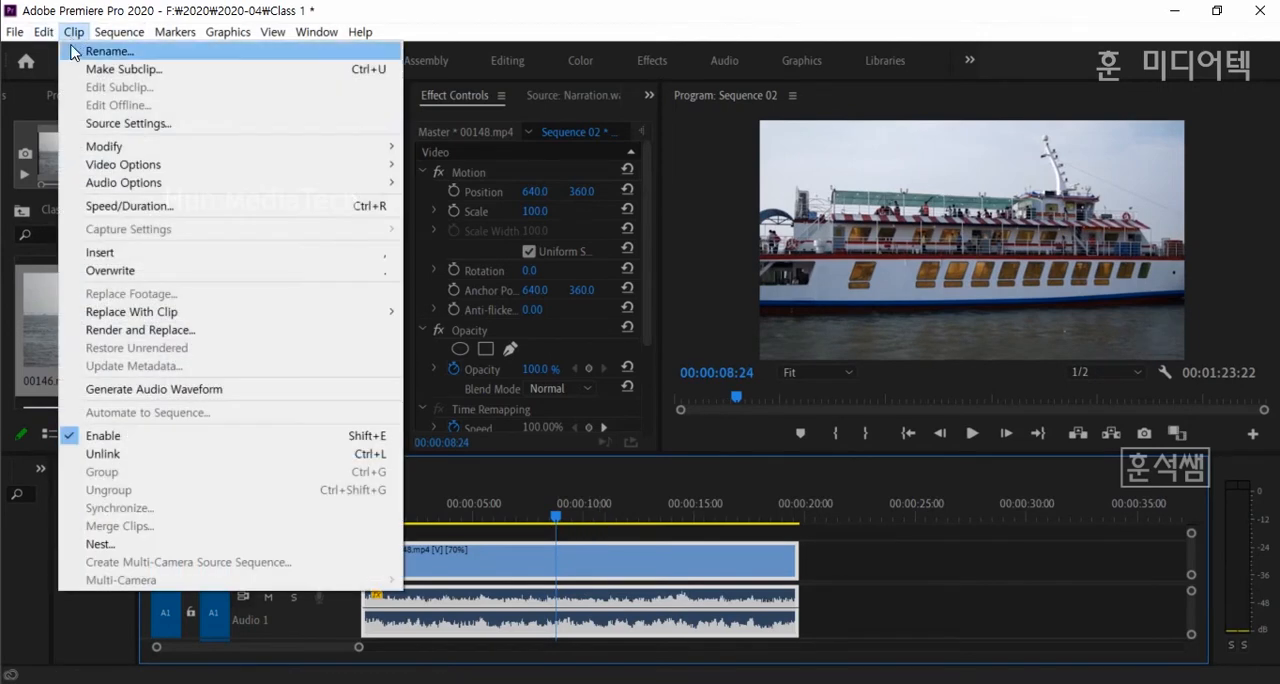
{"action": "left_click", "coordinate": [117, 206]}
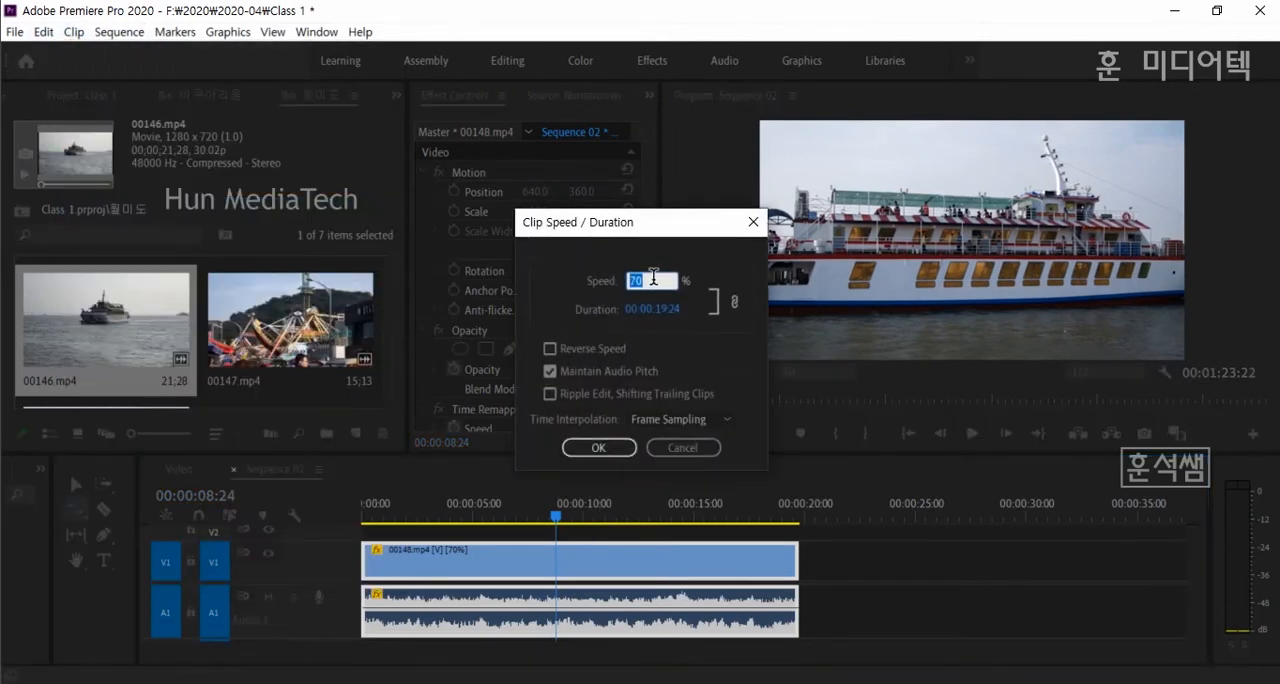
{"action": "type", "text": "13"}
{"action": "left_click", "coordinate": [590, 448]}
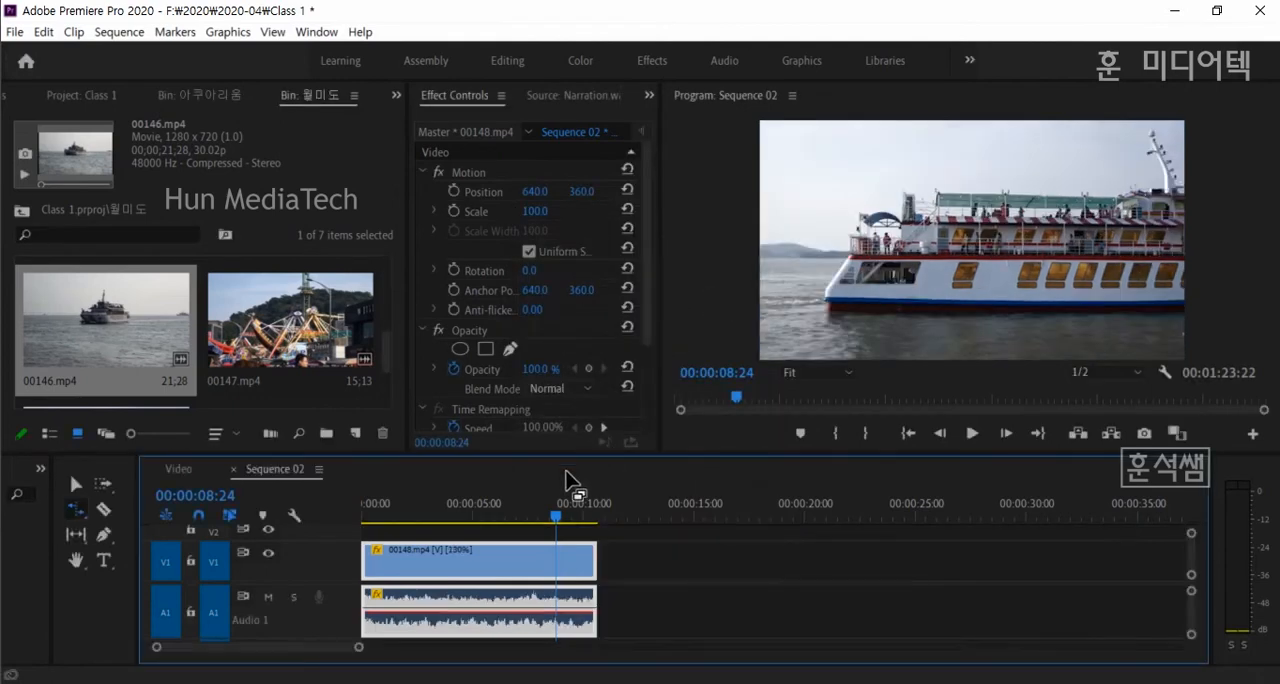
{"action": "left_click", "coordinate": [404, 518]}
{"action": "key", "text": "space"}
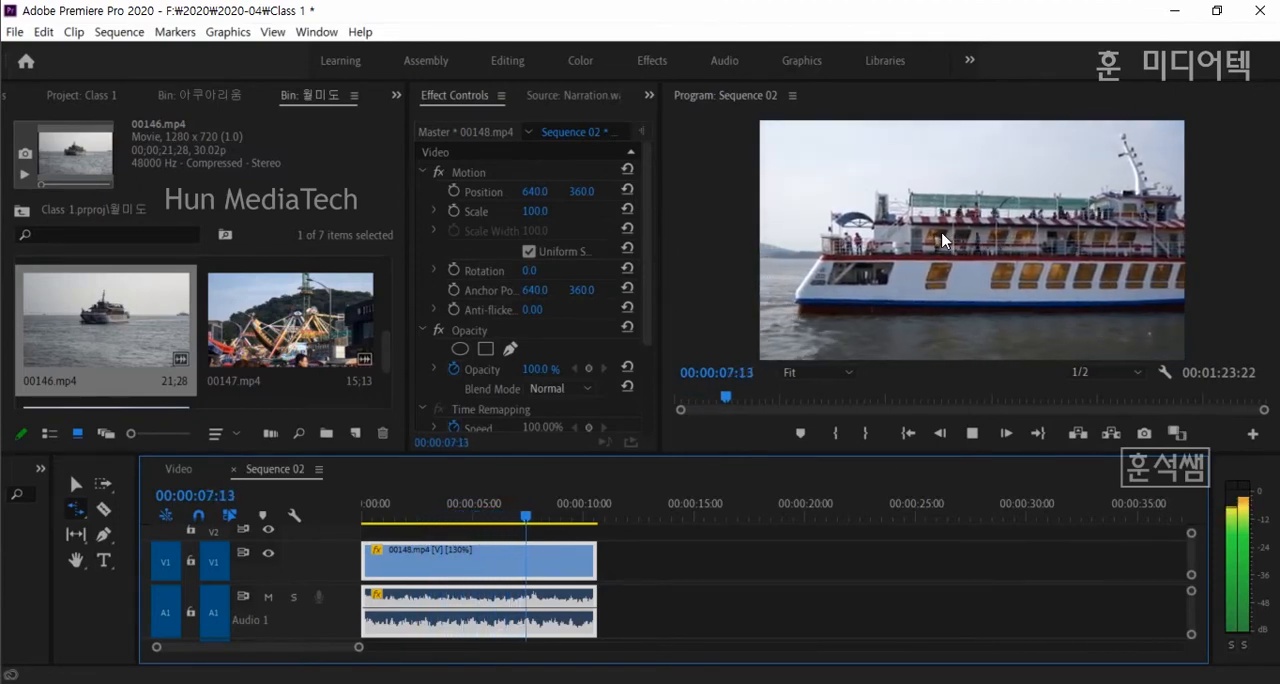
{"action": "key", "text": "space"}
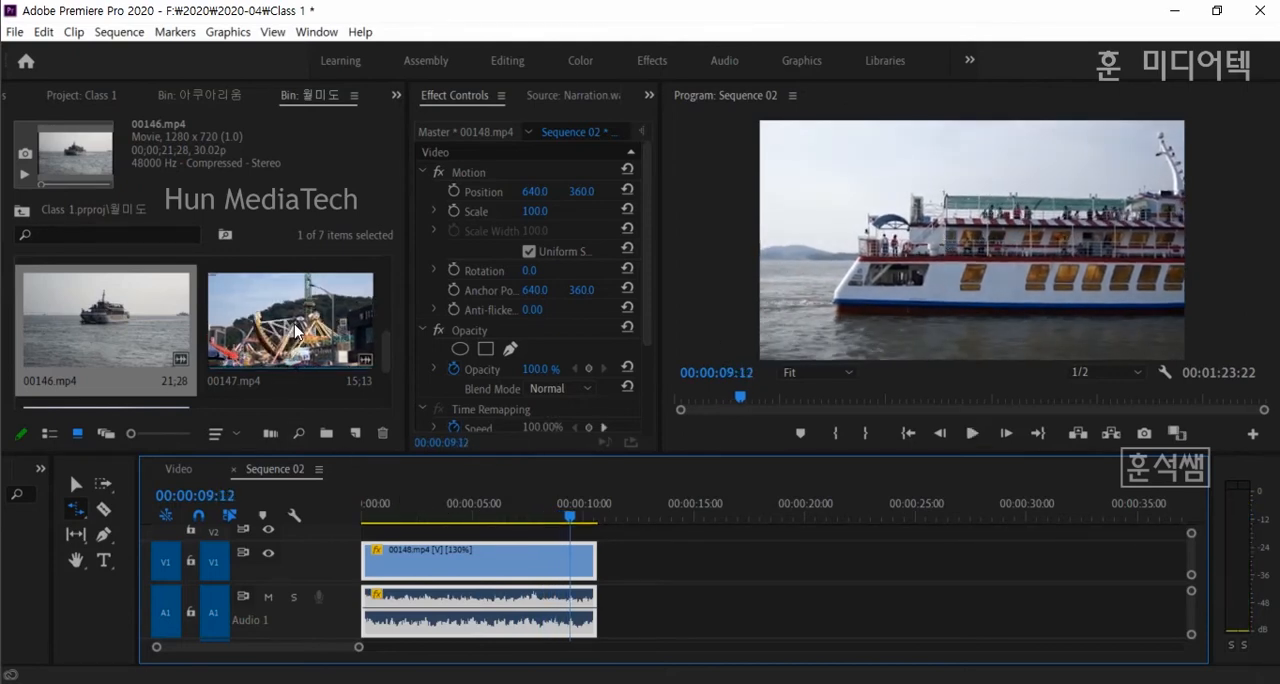
- Add 00147.mp4 from the 월미도 bin directly after 00148.mp4 on V1, and play it from about 13 seconds
{"action": "left_click_drag", "start_coordinate": [296, 332], "coordinate": [605, 585]}
{"action": "left_click", "coordinate": [658, 514]}
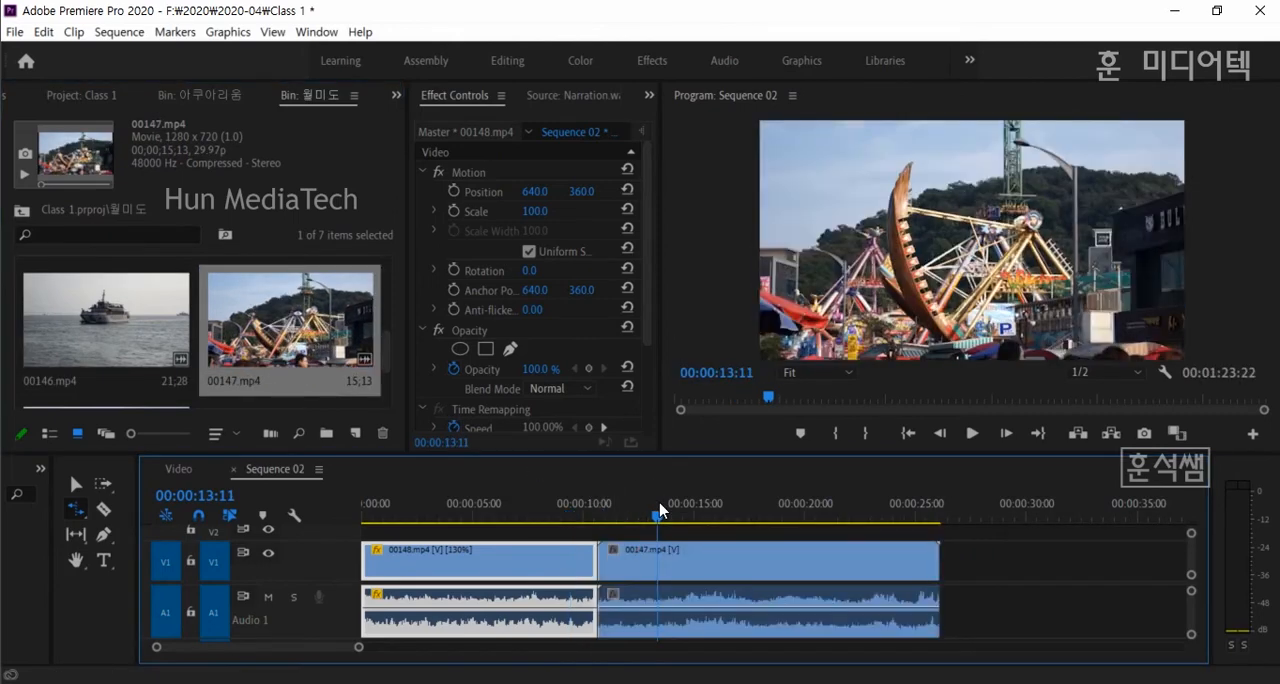
{"action": "key", "text": "space"}
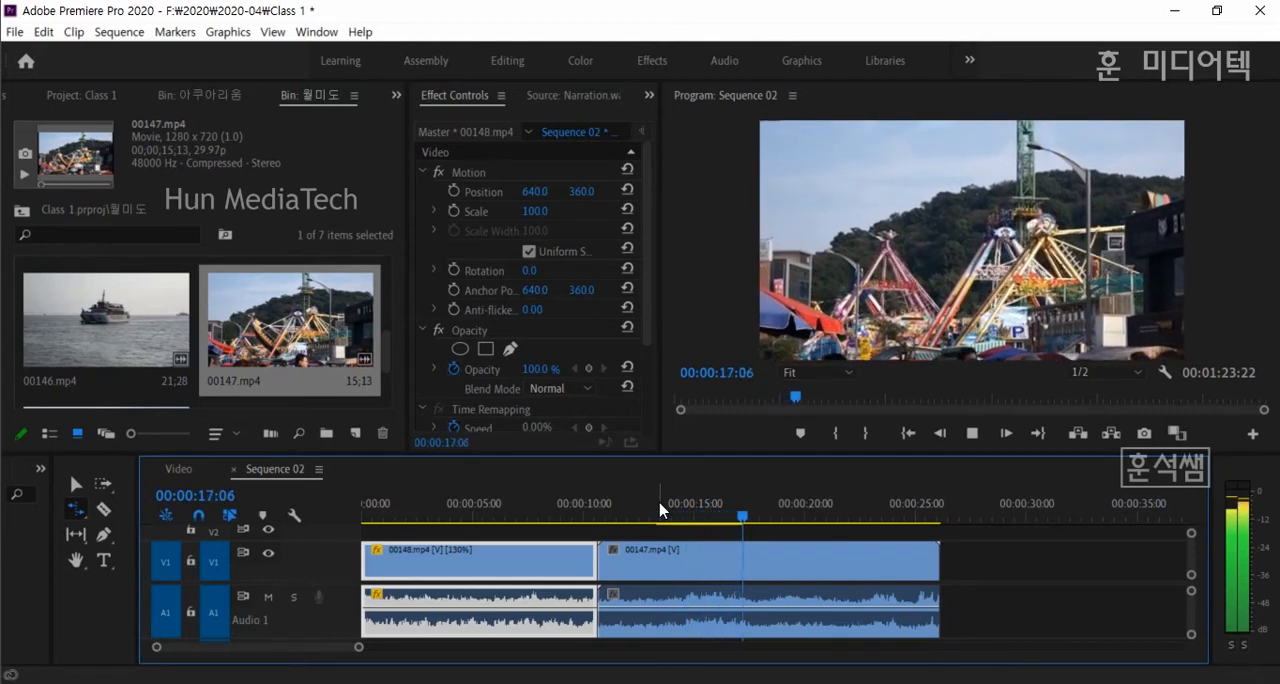
{"action": "key", "text": "space"}
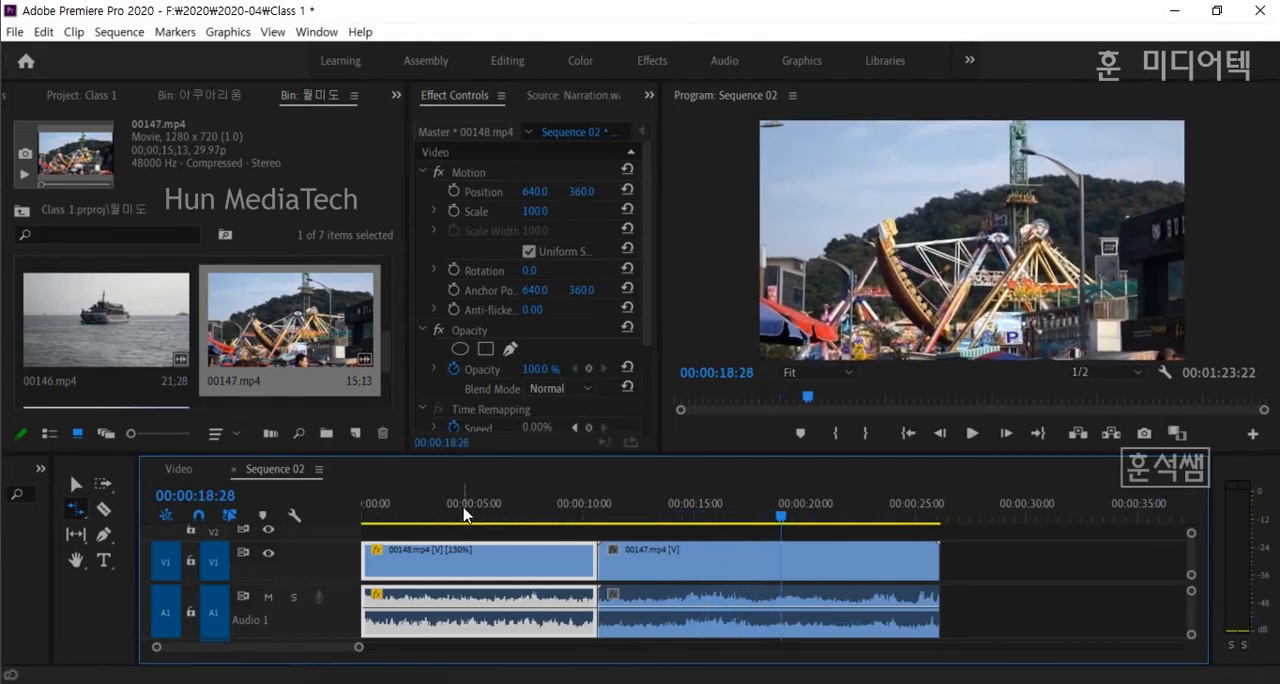
- Set 00147.mp4 to 140% speed with Maintain Audio Pitch enabled, and play the clip from about 12.5 seconds
{"action": "left_click", "coordinate": [705, 560]}
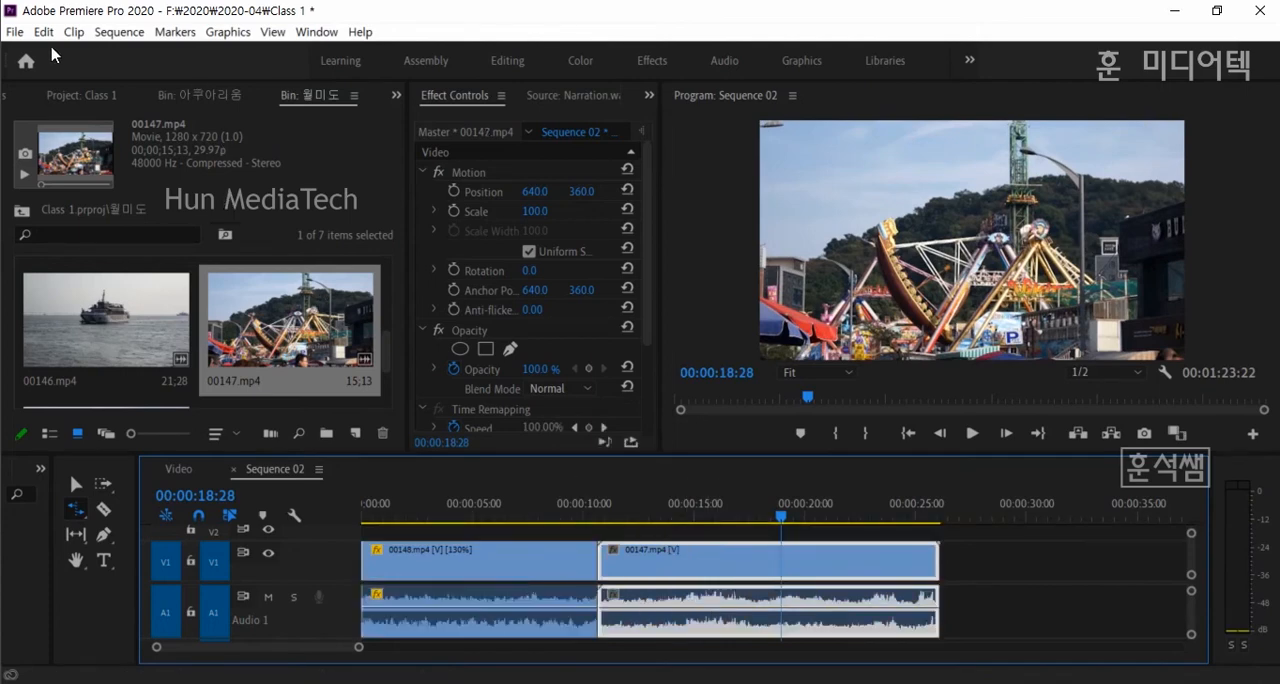
{"action": "left_click", "coordinate": [73, 32]}
{"action": "left_click", "coordinate": [125, 201]}
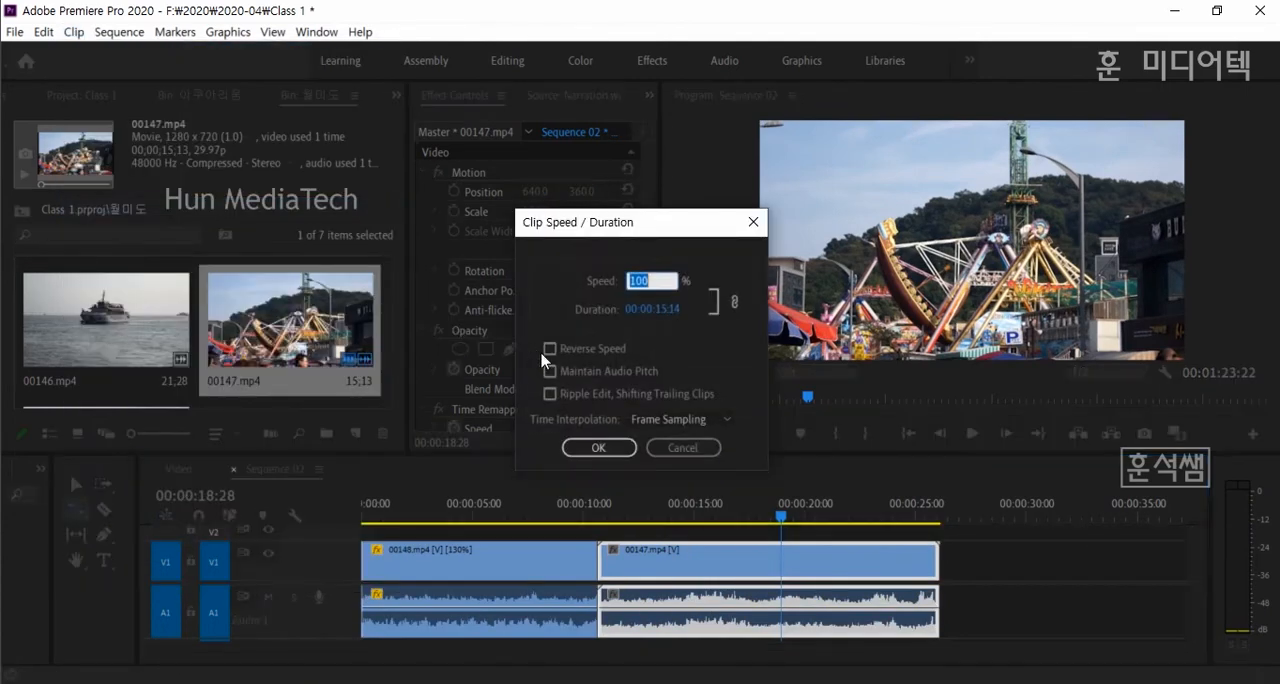
{"action": "type", "text": "1"}
{"action": "left_click_drag", "start_coordinate": [636, 277], "coordinate": [668, 280]}
{"action": "type", "text": "140"}
{"action": "left_click", "coordinate": [588, 373]}
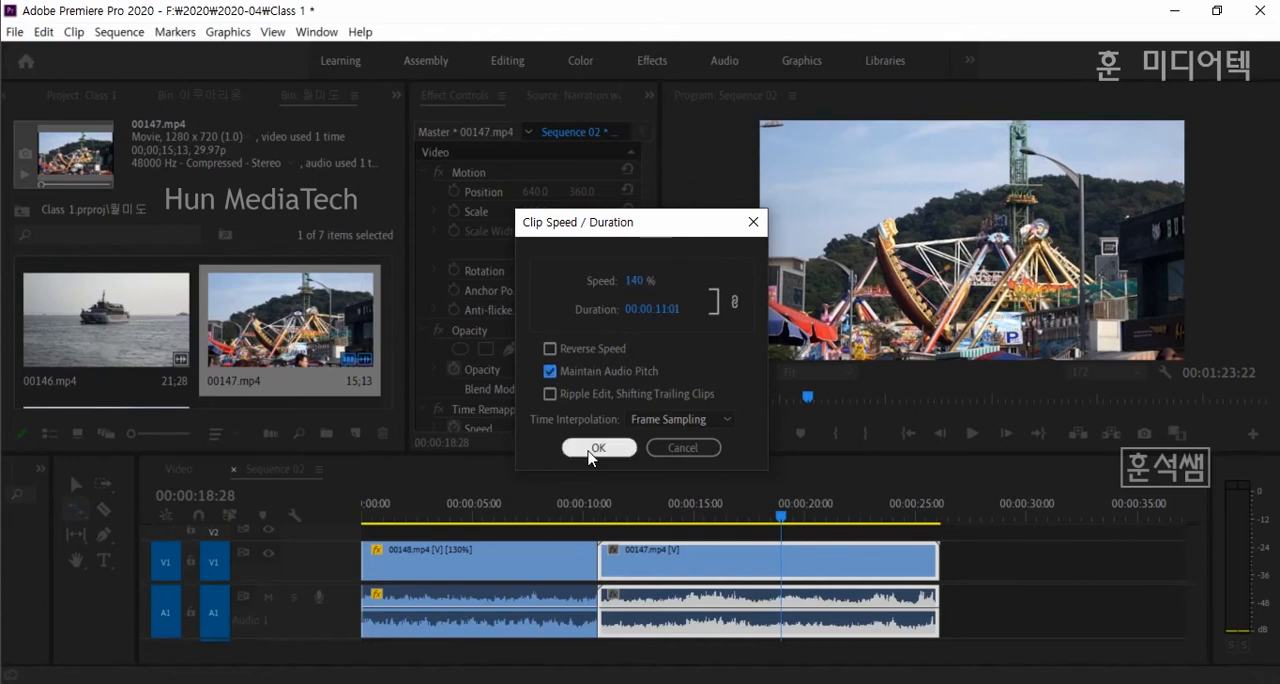
{"action": "left_click", "coordinate": [598, 447]}
{"action": "left_click", "coordinate": [645, 506]}
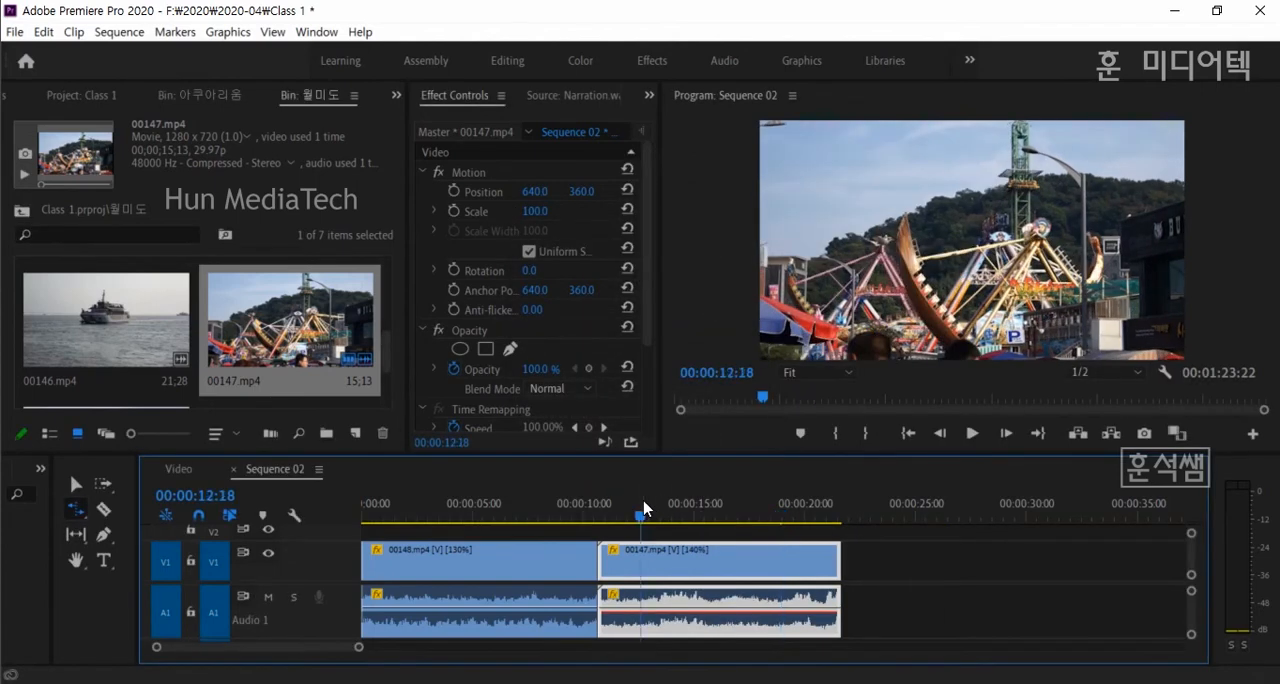
{"action": "key", "text": "space"}
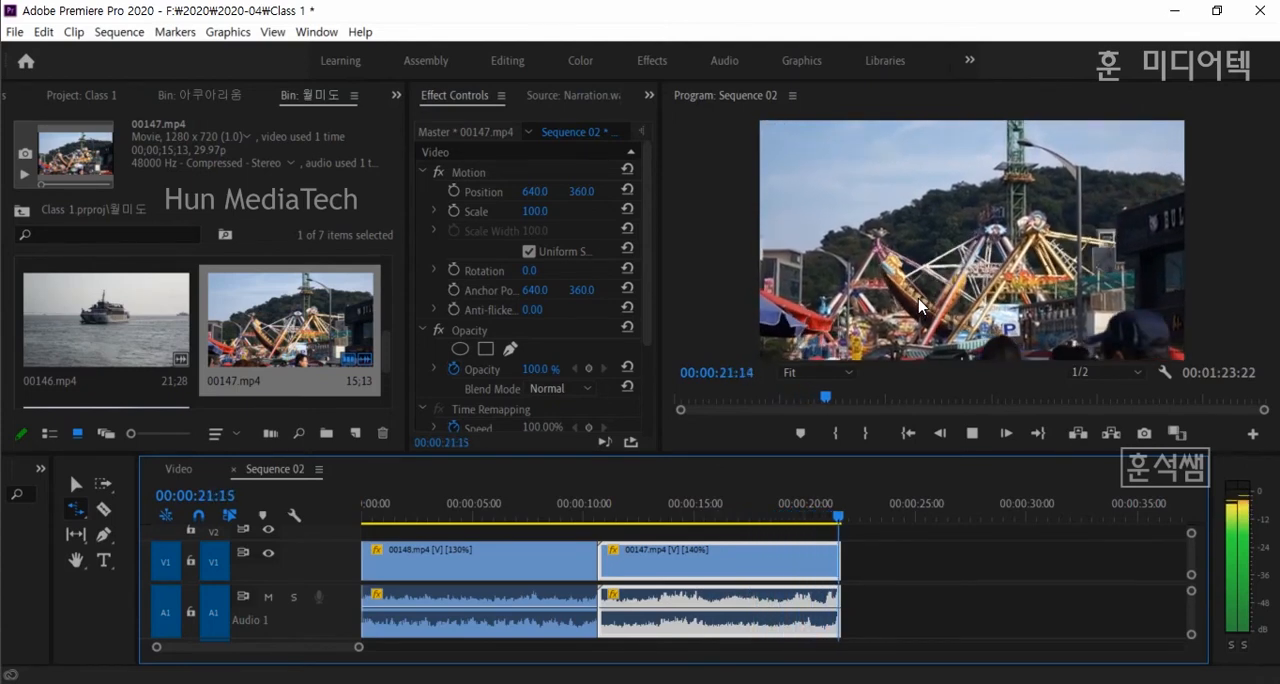
- Play 00148.mp4 from about 5 seconds in Sequence 02 to check its sped-up playback
{"action": "key", "text": "space"}
{"action": "left_click", "coordinate": [701, 513]}
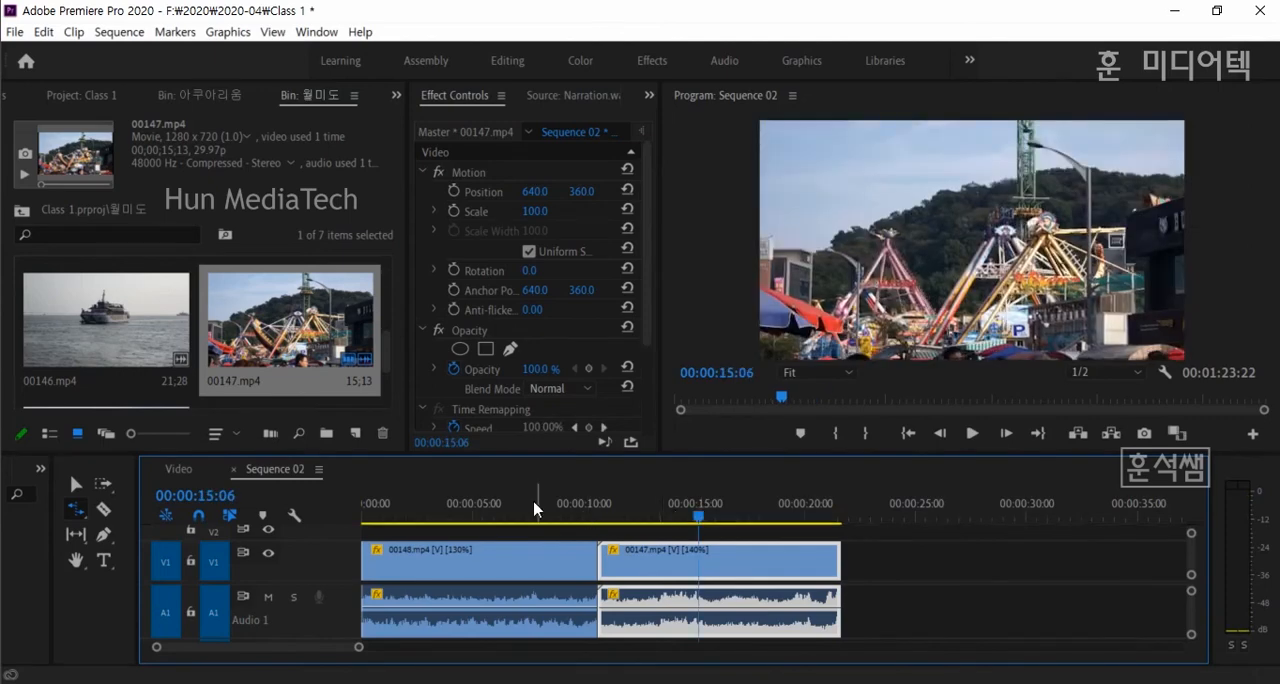
{"action": "left_click", "coordinate": [466, 506]}
{"action": "key", "text": "space"}
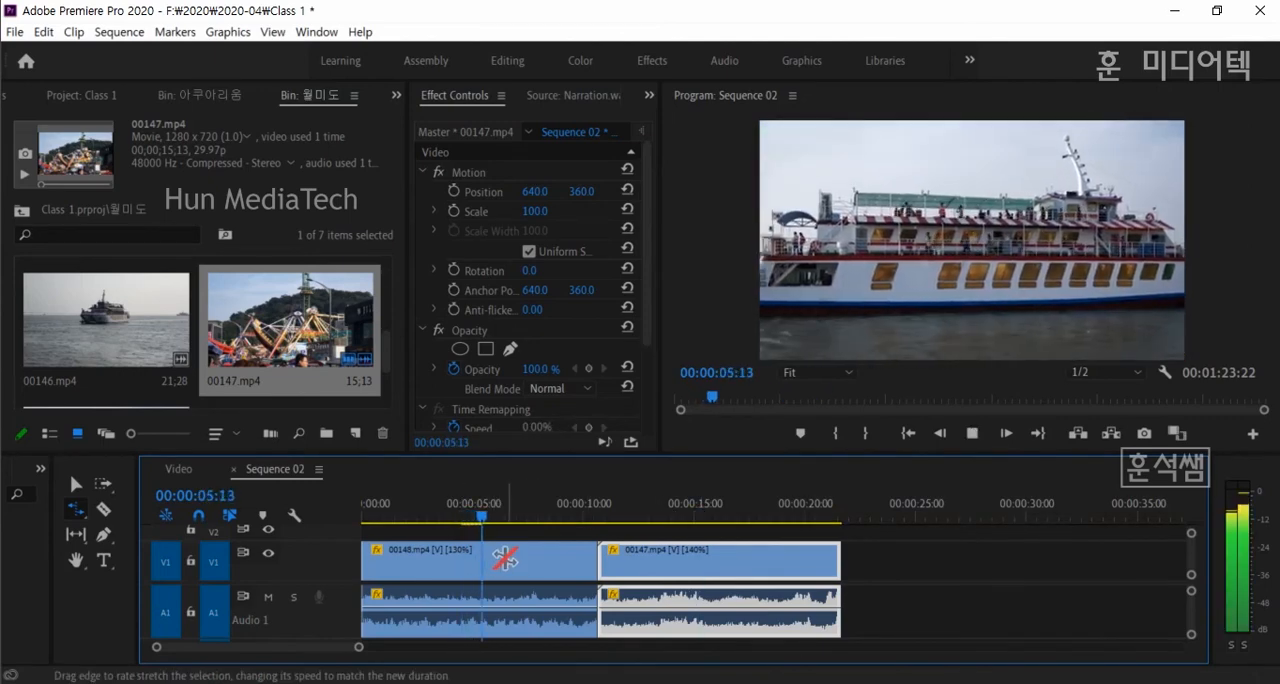
{"action": "key", "text": "space"}
- Set the speed of 00148.mp4 back to 100% with Speed/Duration
{"action": "left_click", "coordinate": [452, 562]}
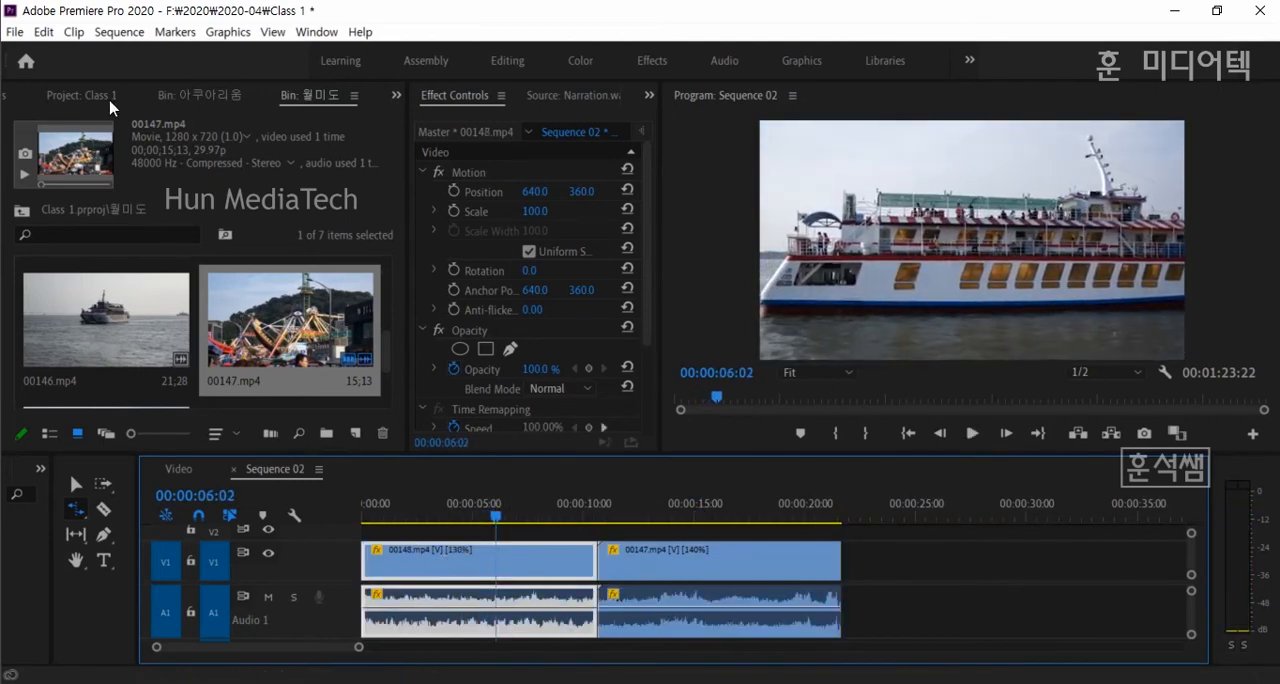
{"action": "left_click", "coordinate": [74, 32]}
{"action": "left_click", "coordinate": [115, 208]}
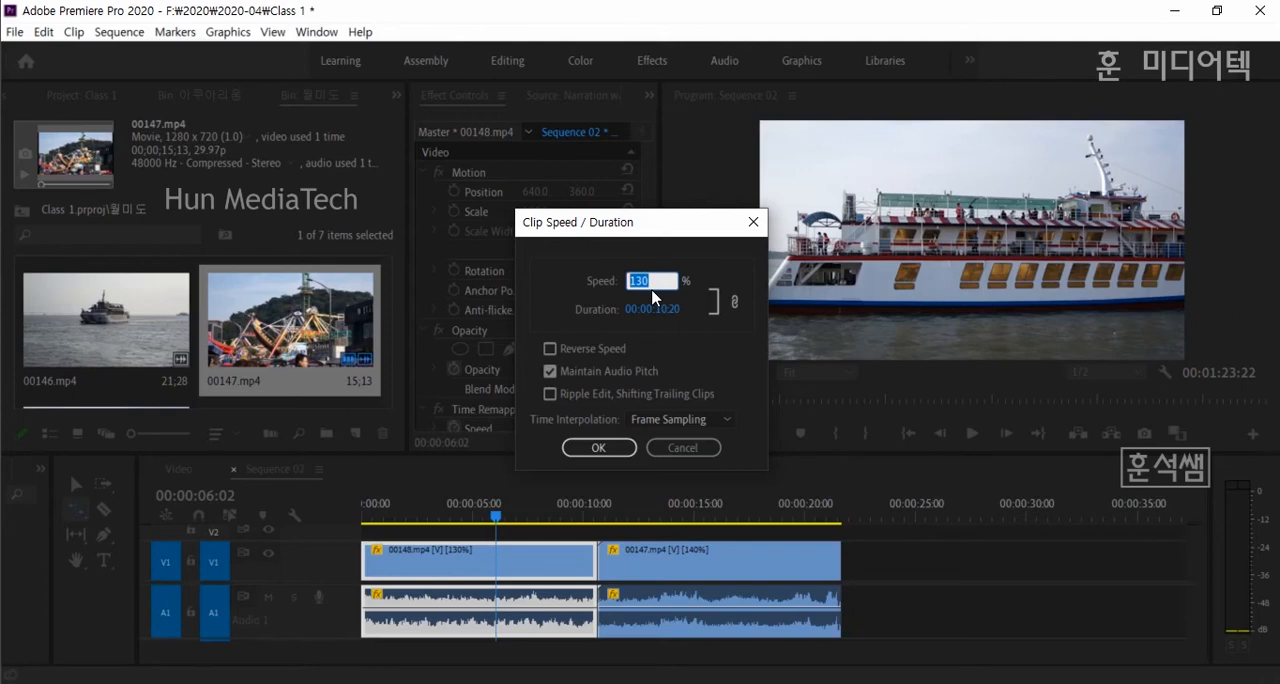
{"action": "key", "text": "BackSpace"}
{"action": "type", "text": "100"}
{"action": "key", "text": "Return"}
{"action": "left_click", "coordinate": [597, 446]}
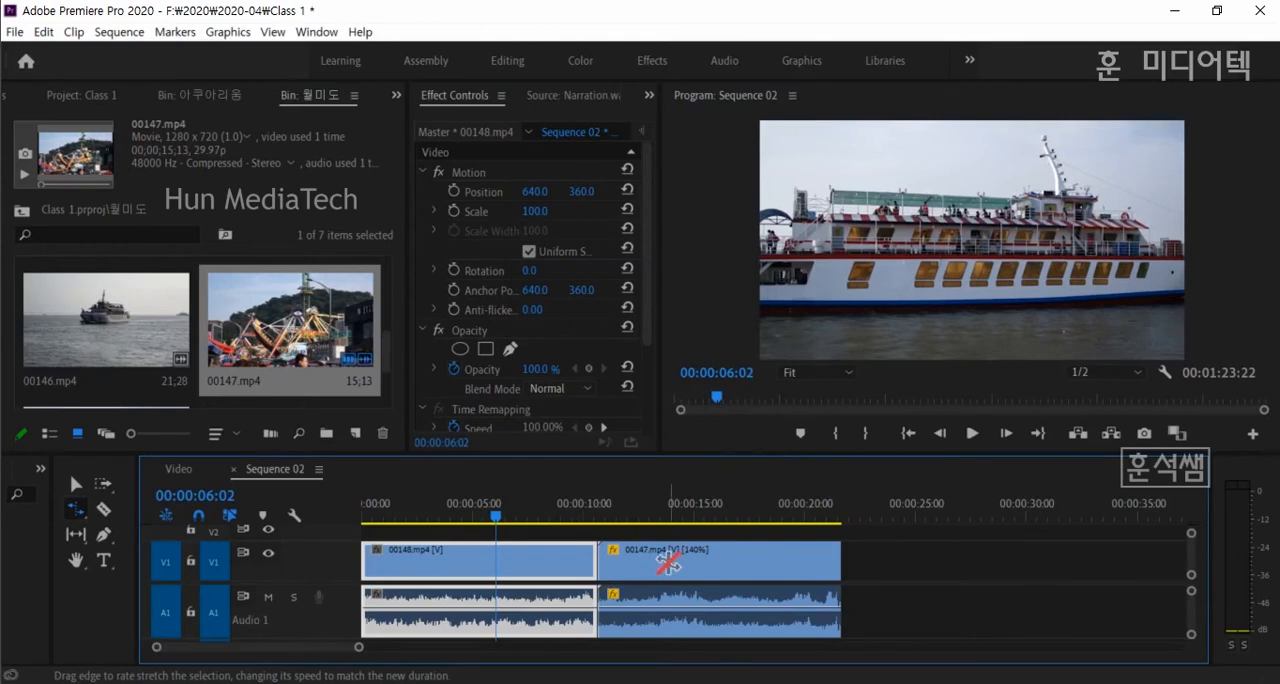
{"action": "left_click", "coordinate": [76, 484]}
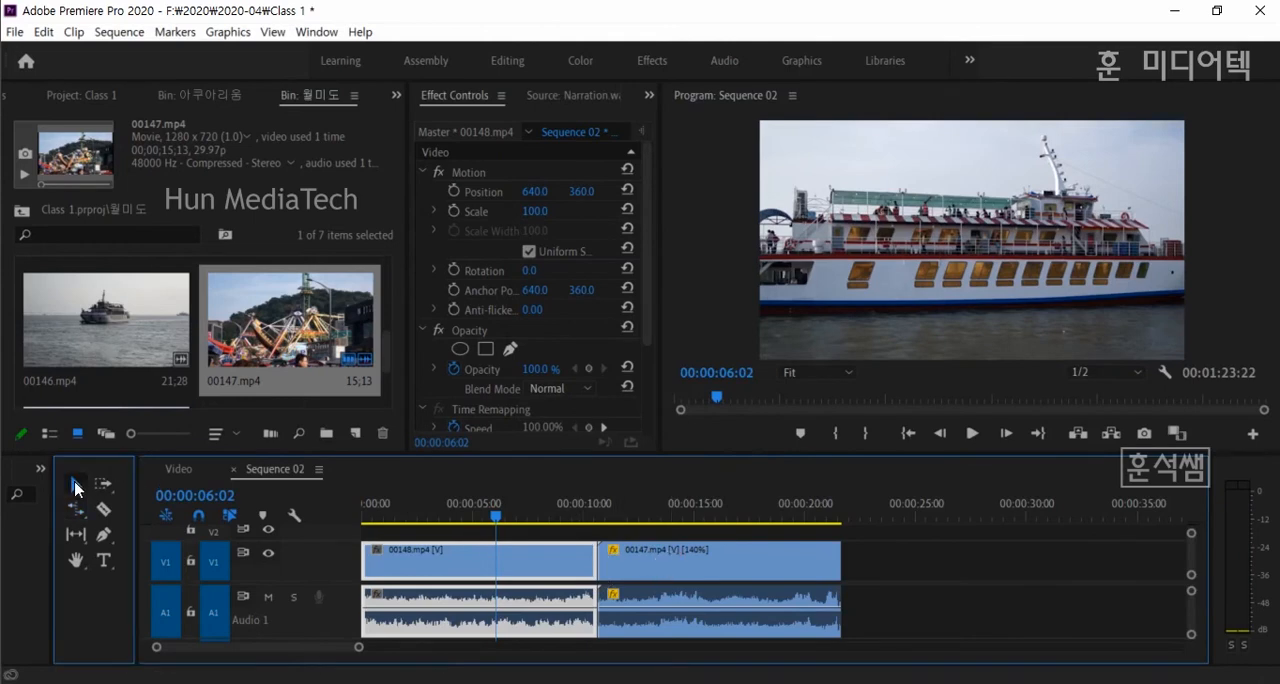
{"action": "left_click", "coordinate": [676, 568]}
{"action": "left_click", "coordinate": [558, 567]}
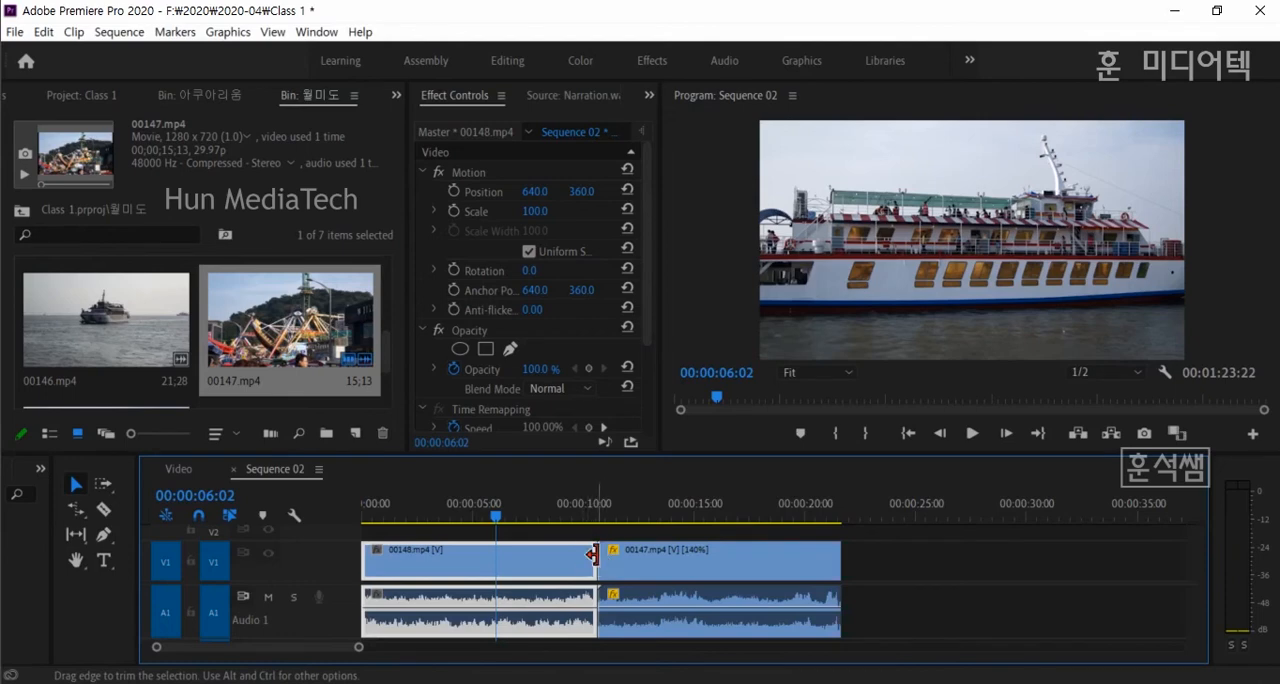
{"action": "left_click_drag", "start_coordinate": [608, 562], "coordinate": [673, 571]}
{"action": "left_click", "coordinate": [507, 513]}
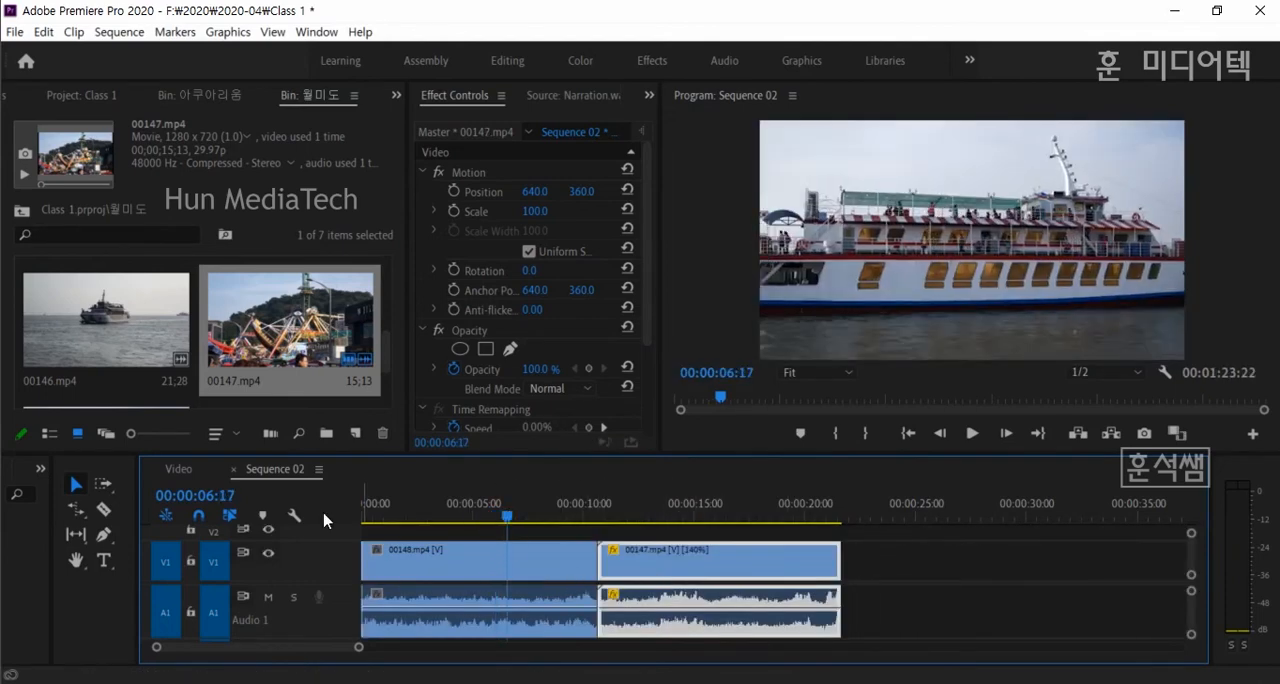
{"action": "left_click", "coordinate": [77, 511]}
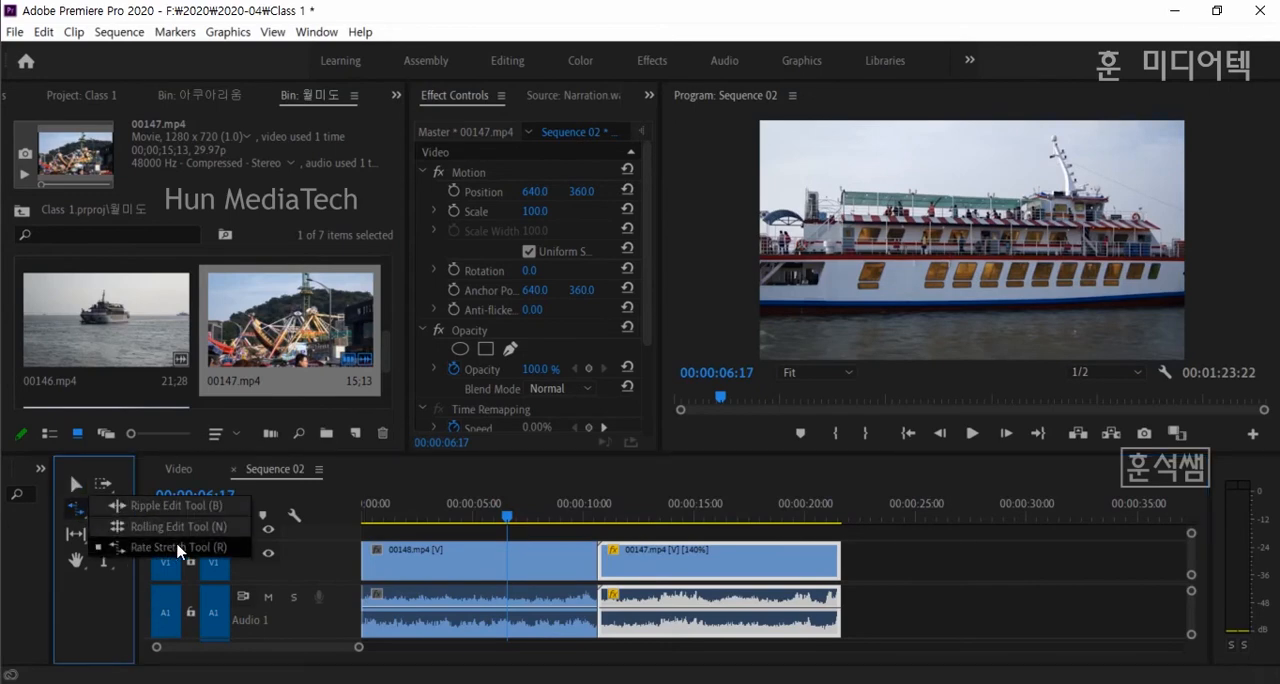
{"action": "left_click", "coordinate": [44, 32]}
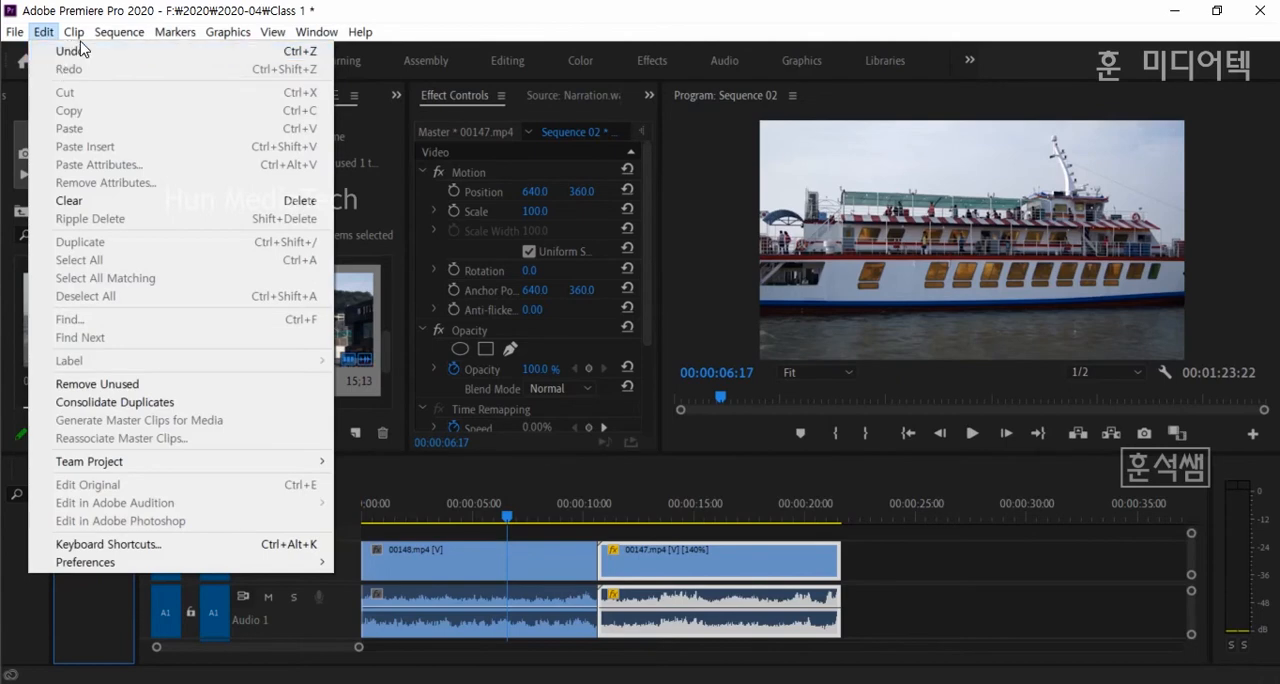
{"action": "mouse_move", "coordinate": [76, 32]}
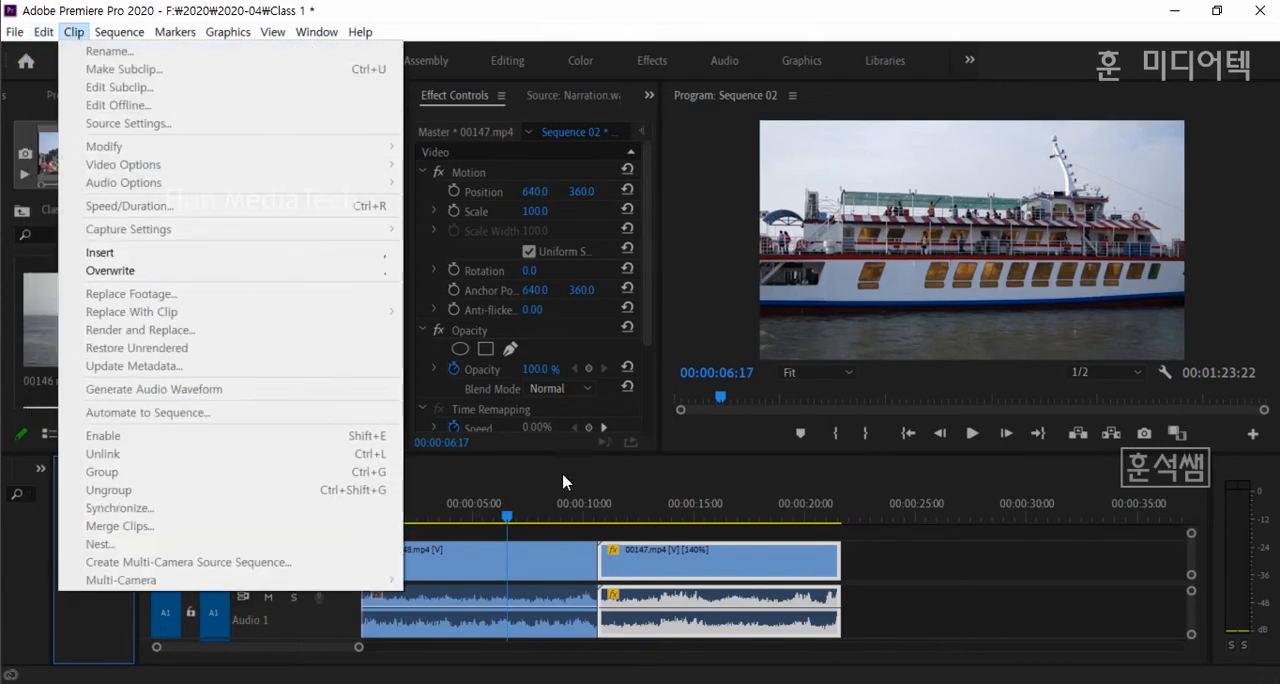
{"action": "left_click", "coordinate": [508, 515]}
{"action": "left_click", "coordinate": [508, 516]}
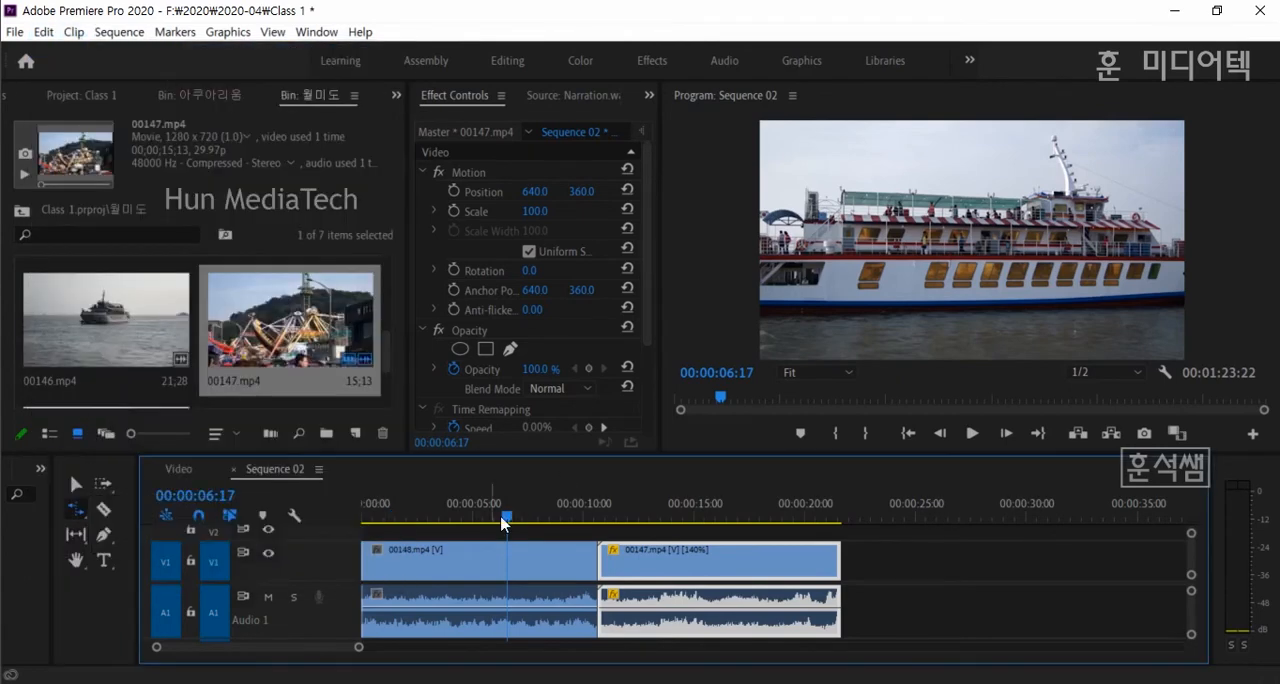
- Split 00147.mp4 into three pieces with the Razor tool at about 14 and 18.5 seconds
{"action": "left_click", "coordinate": [105, 510]}
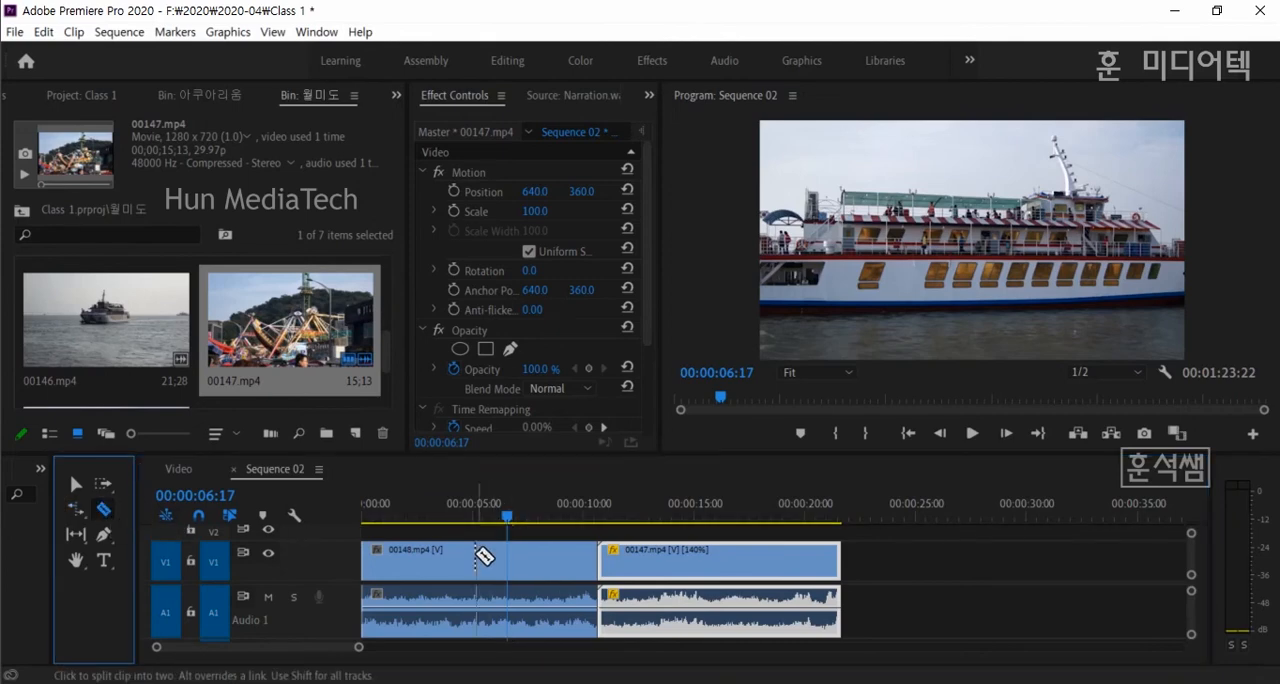
{"action": "left_click", "coordinate": [677, 563]}
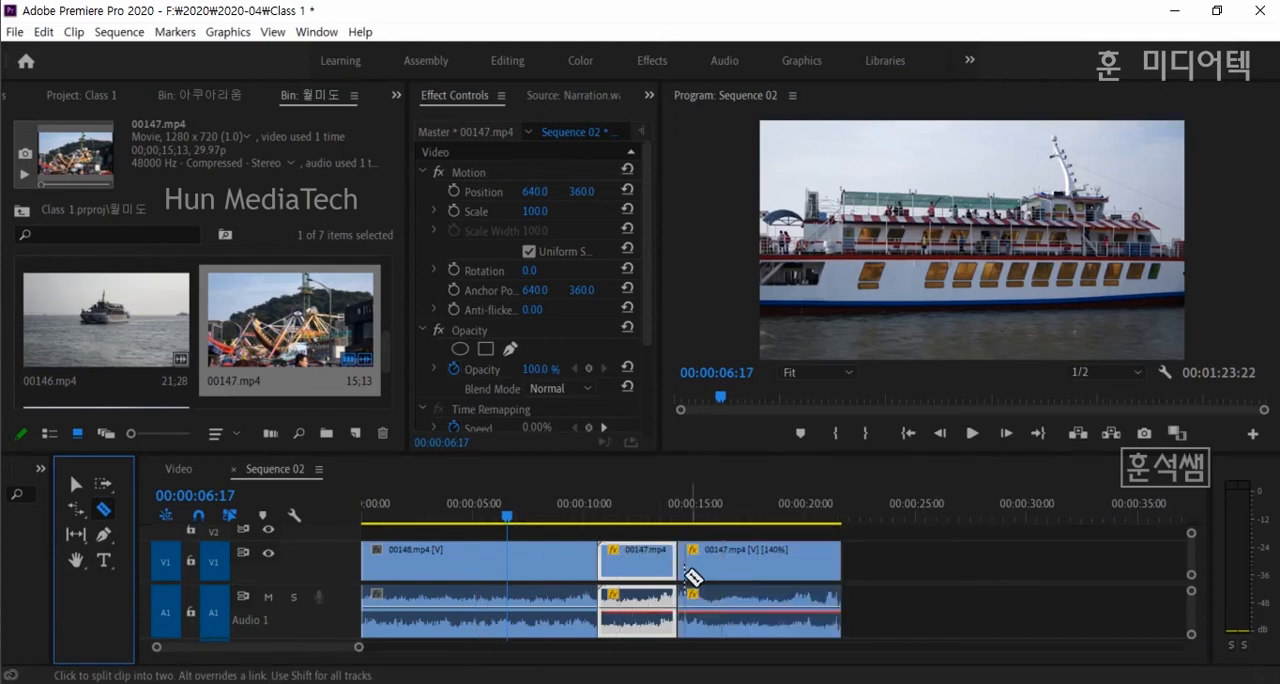
{"action": "left_click", "coordinate": [771, 568]}
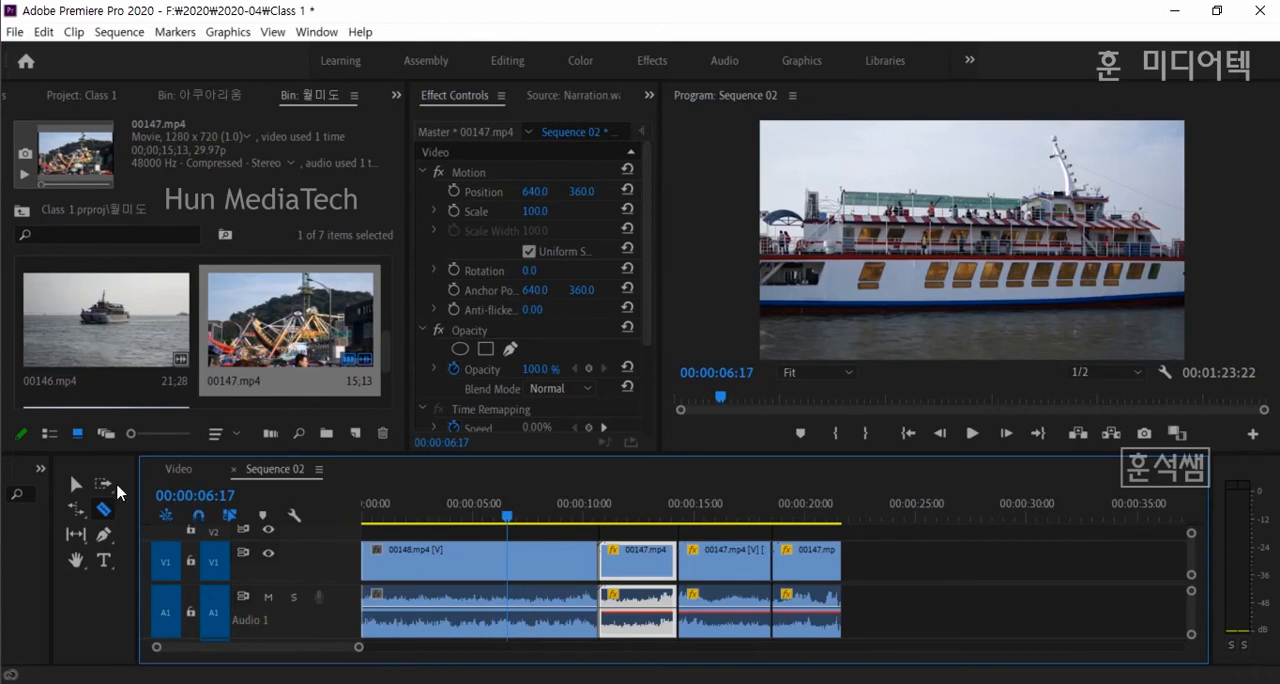
- Try deleting the middle piece of 00147.mp4 and sliding the last piece against the first, and undo both edits
{"action": "left_click", "coordinate": [75, 484]}
{"action": "left_click", "coordinate": [715, 575]}
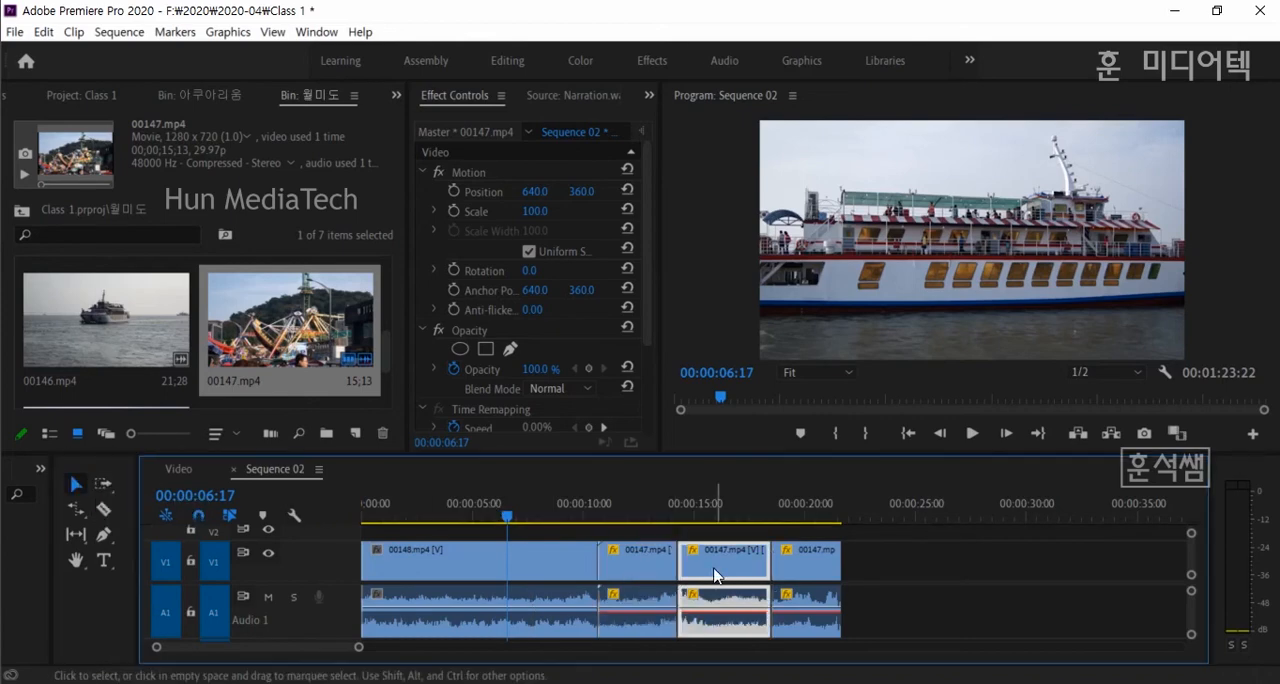
{"action": "left_click", "coordinate": [716, 516]}
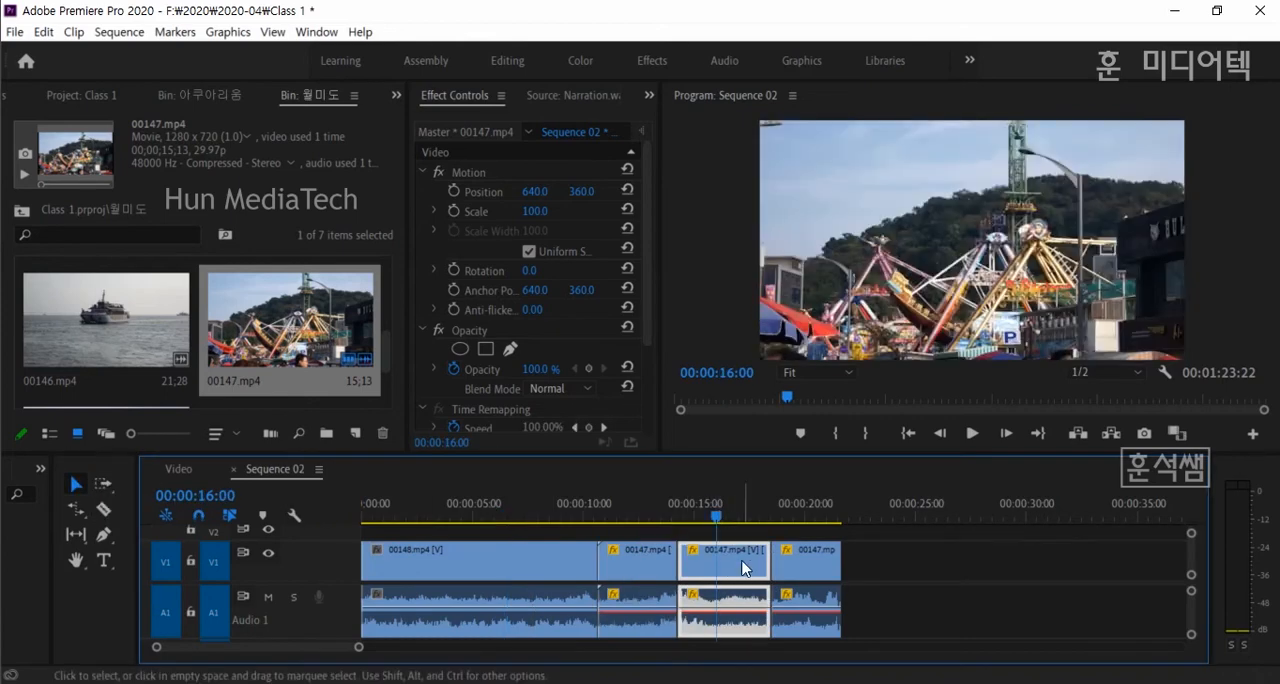
{"action": "key", "text": "Delete"}
{"action": "left_click_drag", "start_coordinate": [814, 570], "coordinate": [718, 569]}
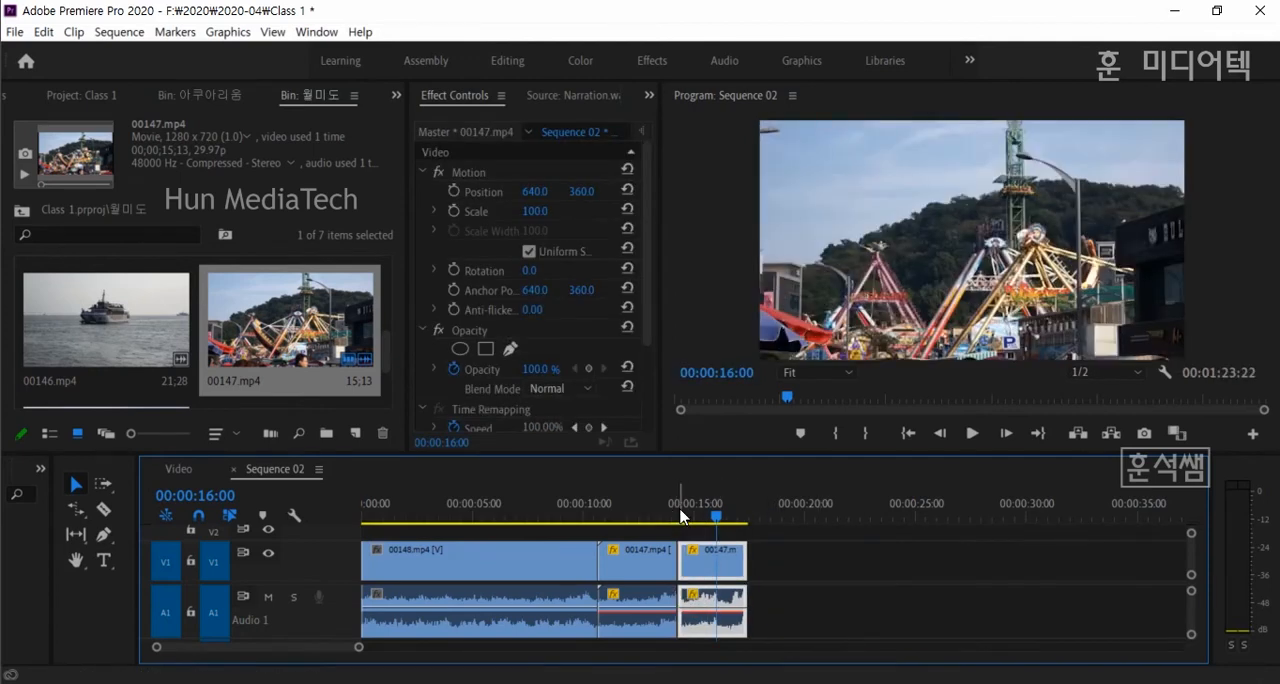
{"action": "key", "text": "ctrl+z"}
{"action": "key", "text": "ctrl+z"}
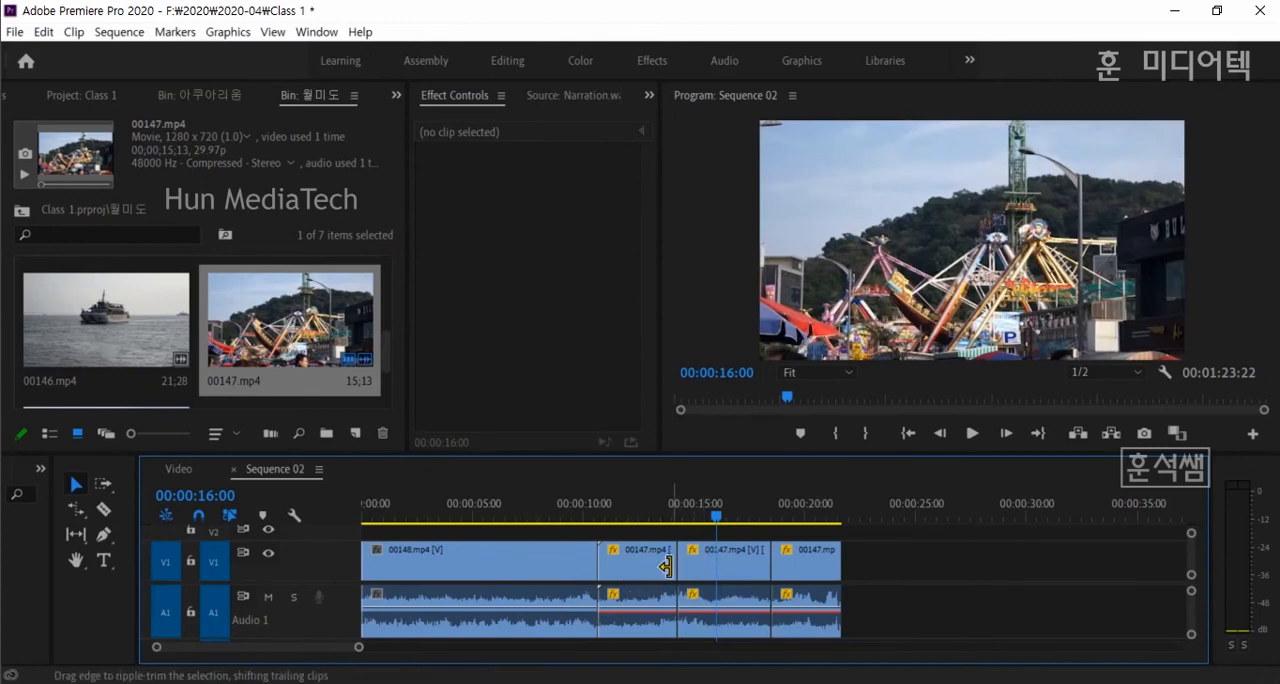
- Try splitting 00148.mp4 with the Razor tool at about 4 and 7.5 seconds, and undo both cuts
{"action": "left_click", "coordinate": [103, 509]}
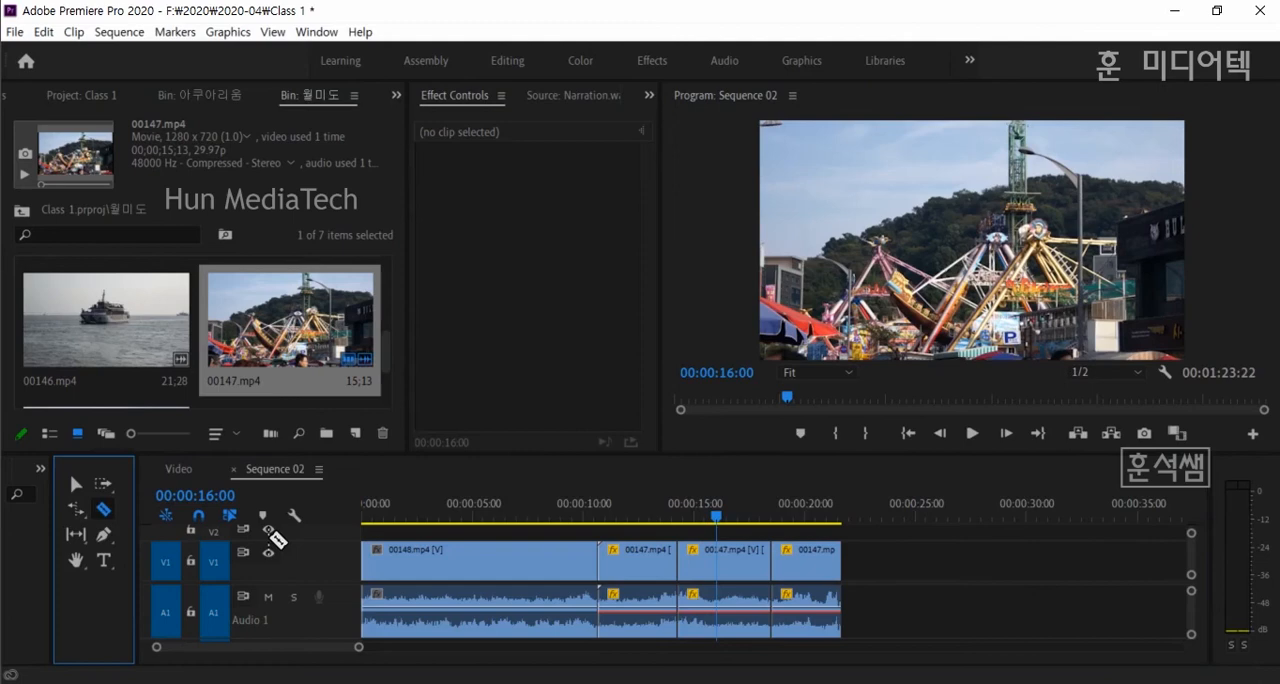
{"action": "left_click", "coordinate": [455, 560]}
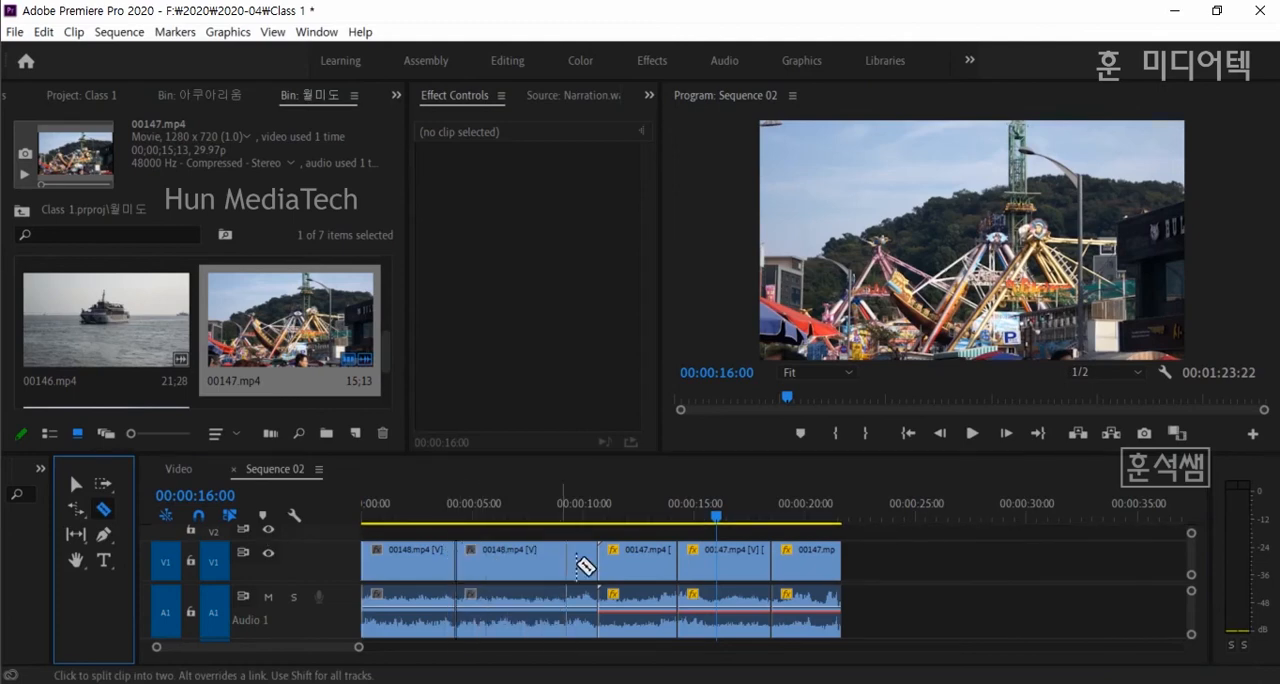
{"action": "left_click", "coordinate": [531, 560]}
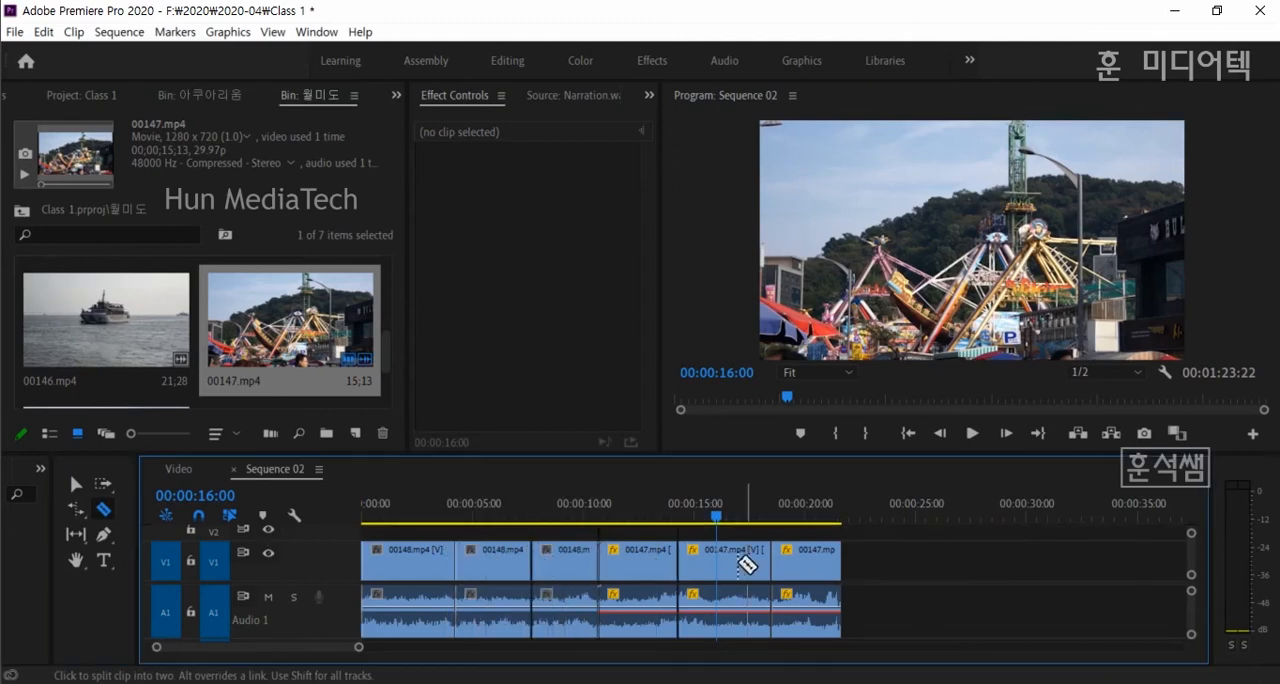
{"action": "left_click", "coordinate": [77, 487]}
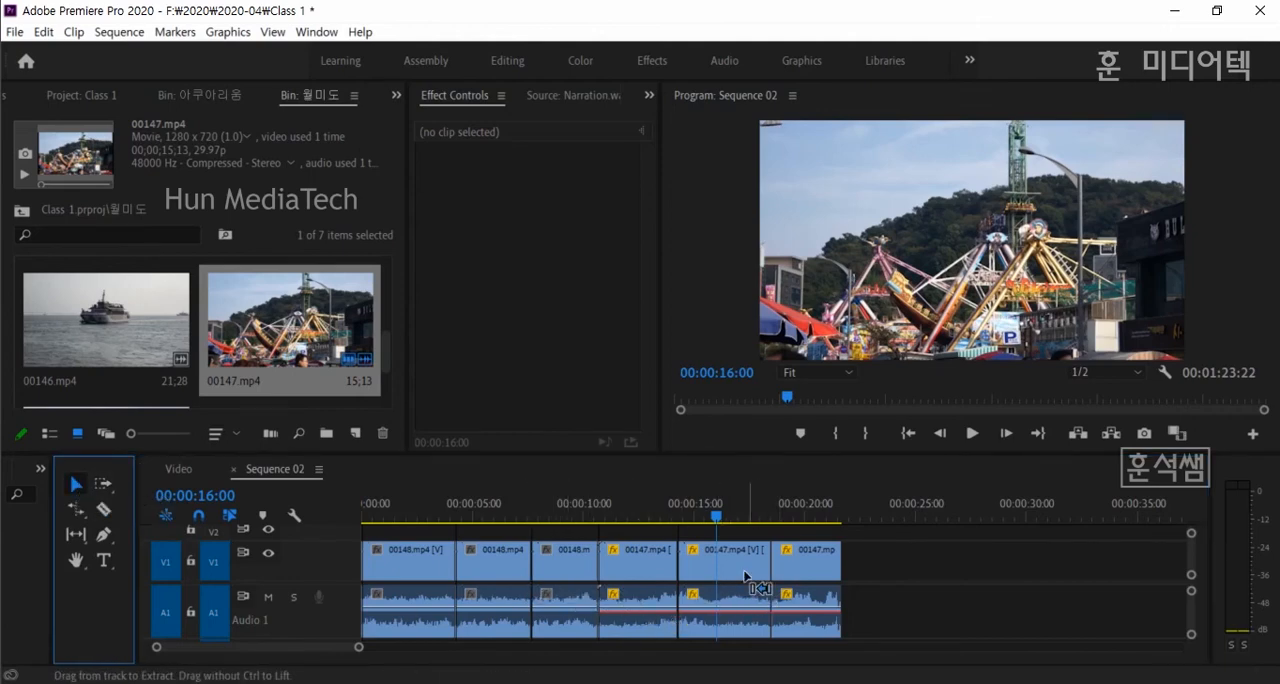
{"action": "key", "text": "ctrl+z"}
{"action": "key", "text": "ctrl+z"}
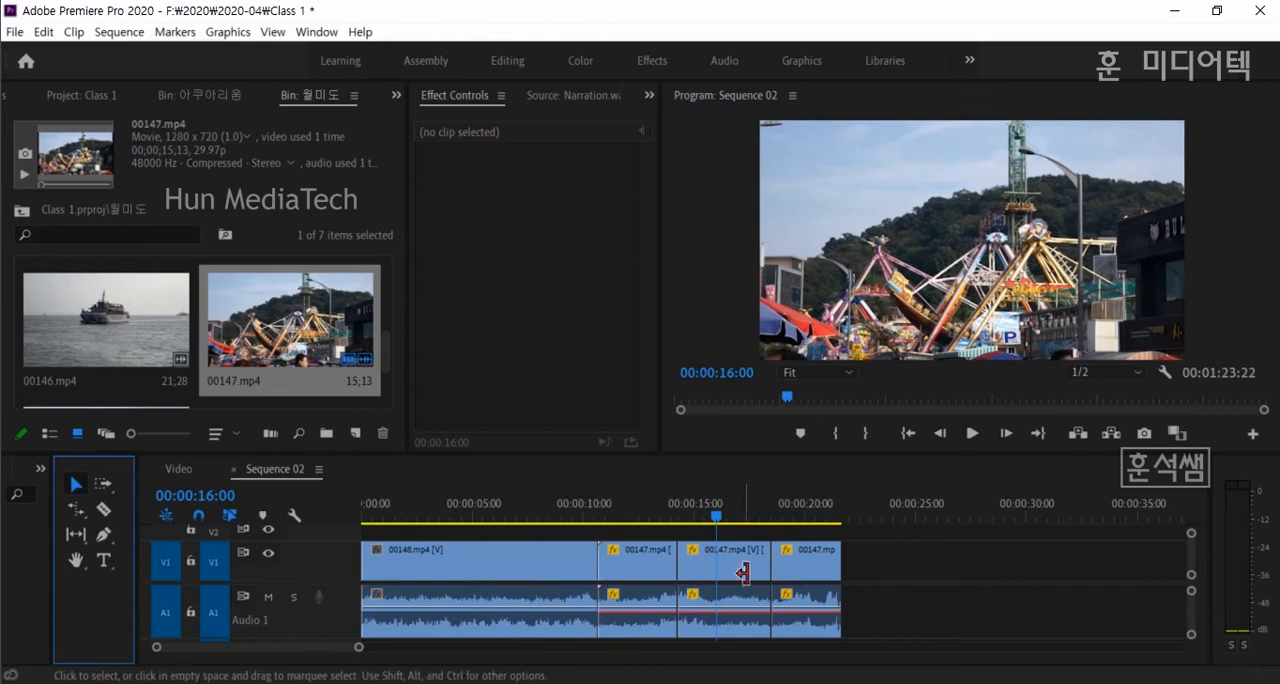
- Delete the last two pieces of 00147.mp4 and extend the end of the first piece to its full available length
{"action": "left_click", "coordinate": [805, 569]}
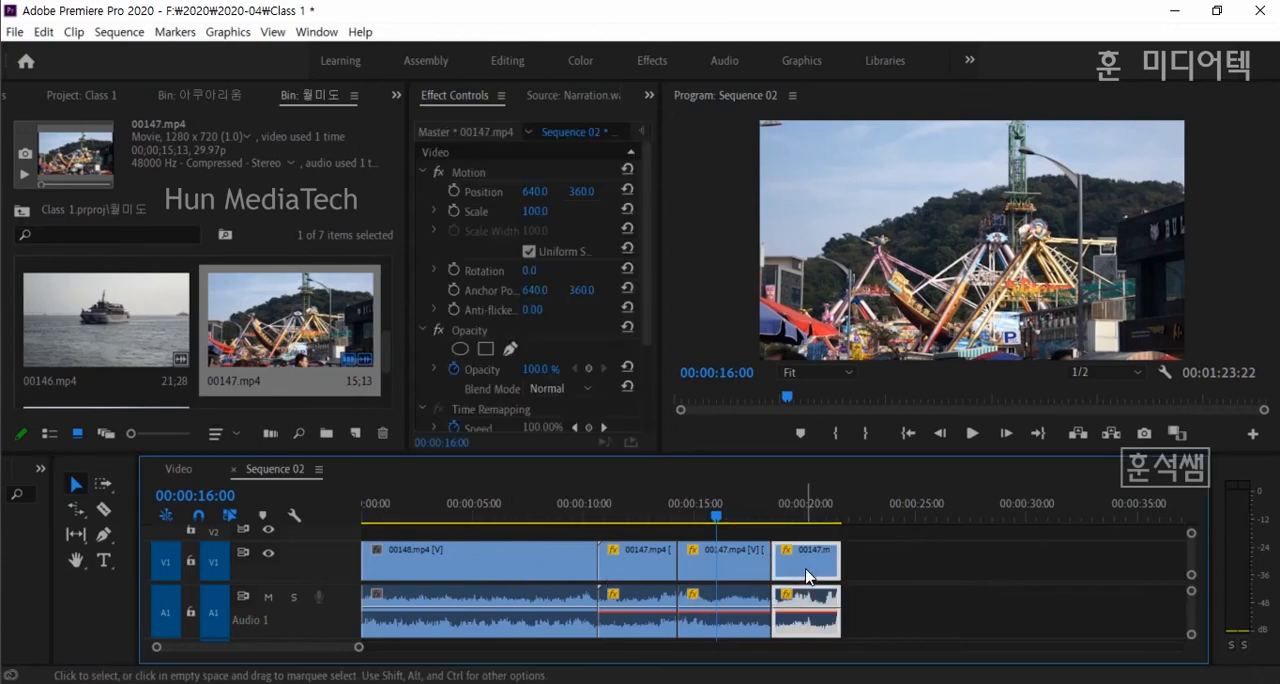
{"action": "key", "text": "Delete"}
{"action": "left_click", "coordinate": [744, 571]}
{"action": "key", "text": "Delete"}
{"action": "left_click_drag", "start_coordinate": [670, 571], "coordinate": [871, 575]}
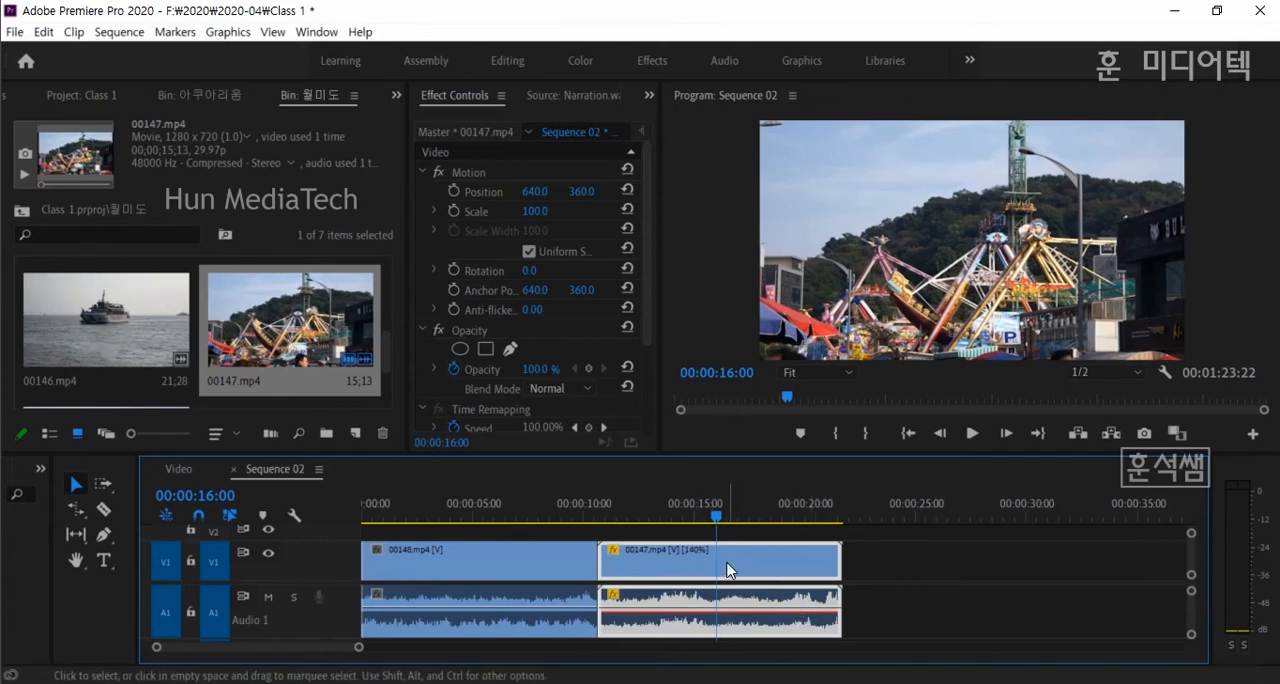
- Cut 00147.mp4 at about 17 seconds and delete the trailing piece, extending the remaining clip back to full length
{"action": "left_click", "coordinate": [103, 509]}
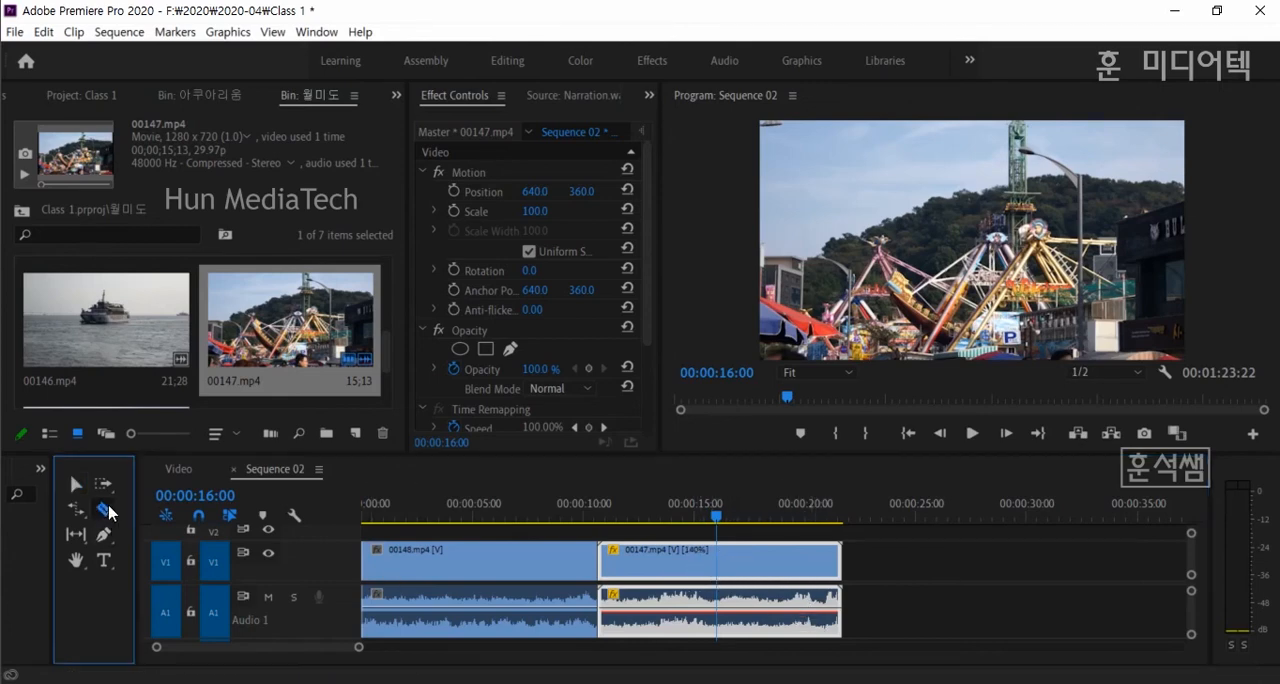
{"action": "left_click", "coordinate": [733, 565]}
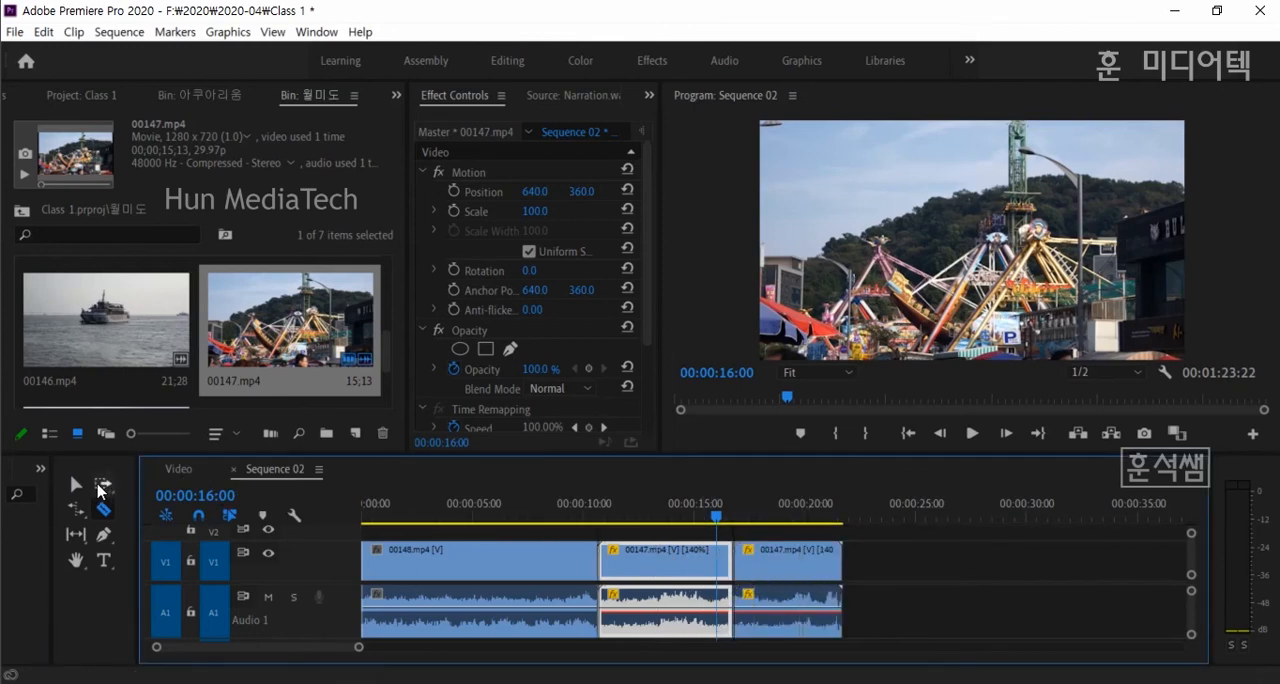
{"action": "left_click", "coordinate": [76, 485]}
{"action": "left_click", "coordinate": [786, 586]}
{"action": "key", "text": "Delete"}
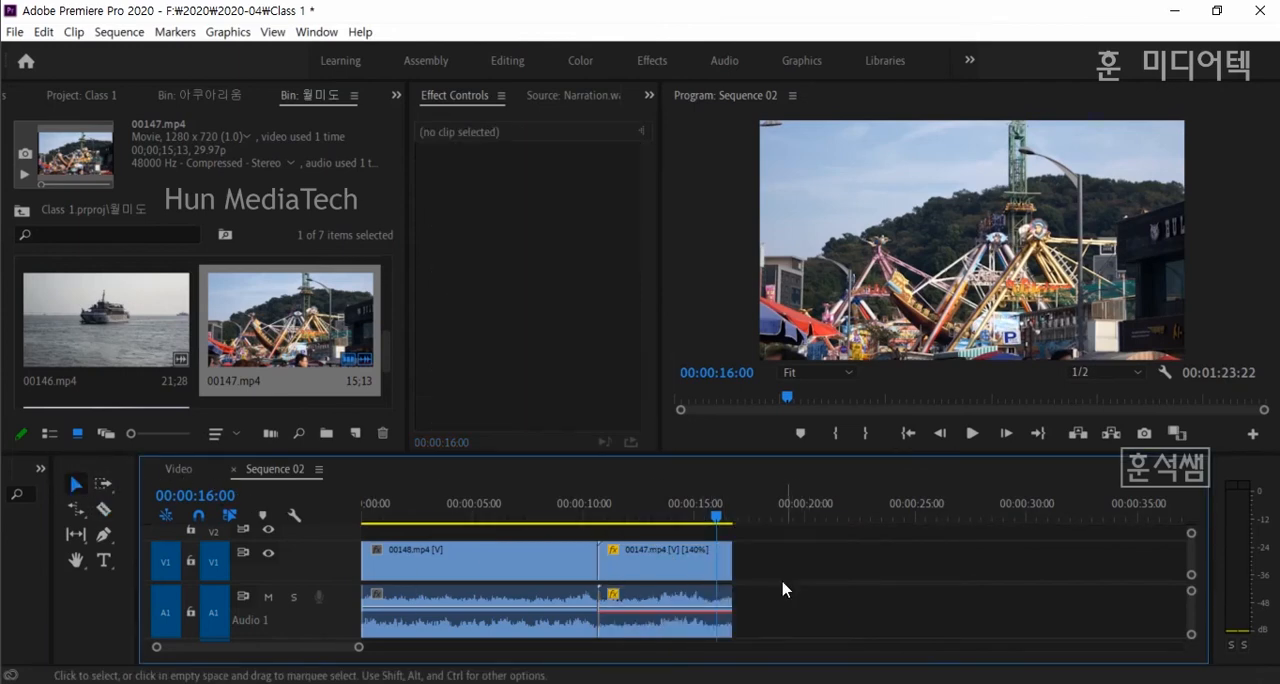
{"action": "left_click_drag", "start_coordinate": [731, 563], "coordinate": [842, 565]}
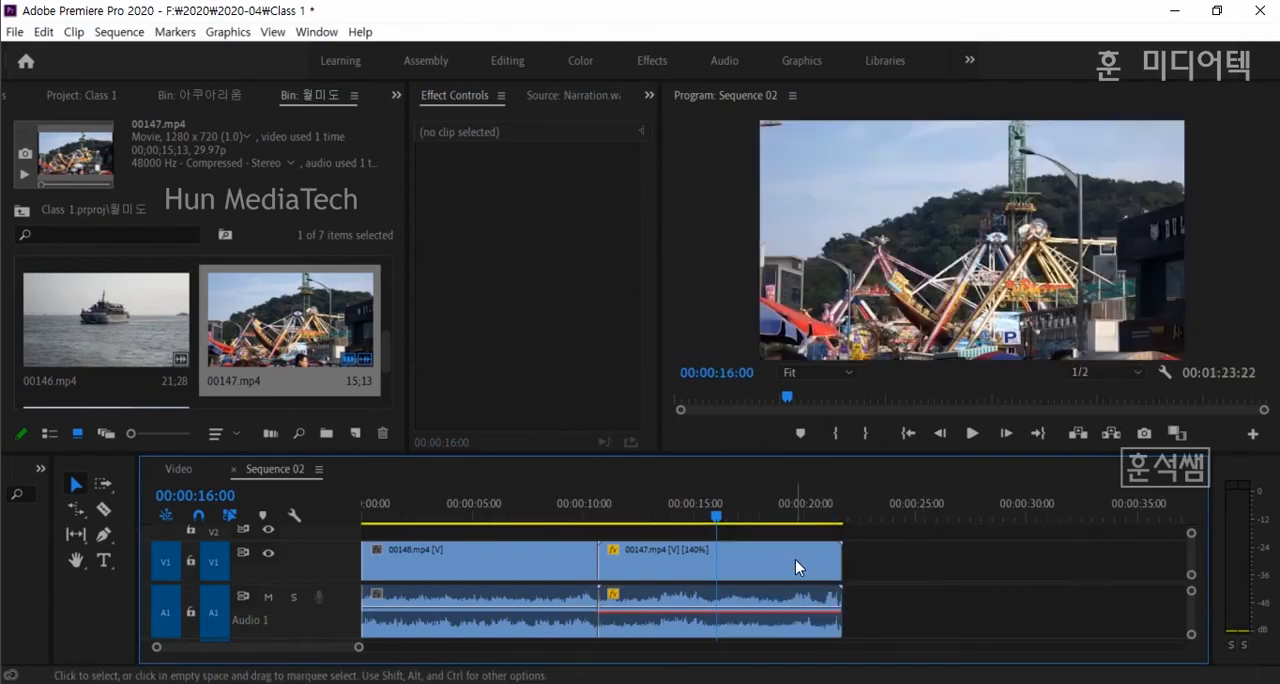
{"action": "left_click", "coordinate": [796, 566]}
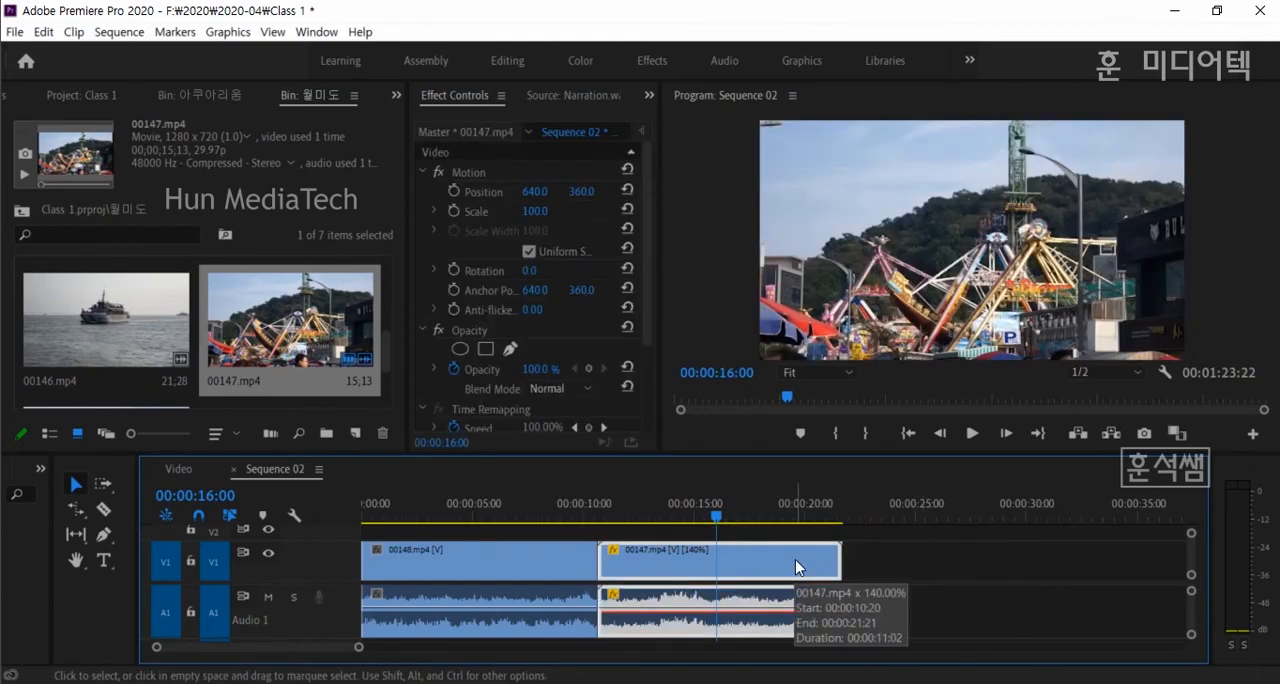
- Move the playhead to 00:00:05:00 and split 00148.mp4 there with Add Edit
{"action": "left_click", "coordinate": [433, 515]}
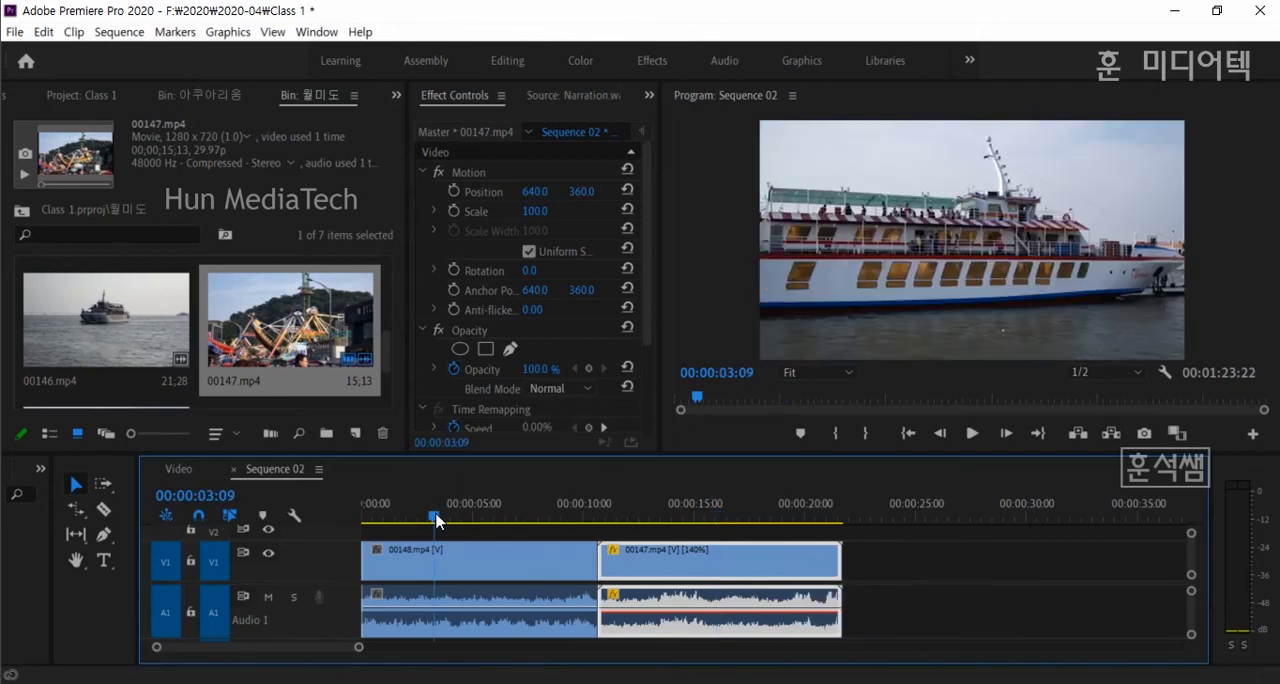
{"action": "left_click", "coordinate": [189, 497]}
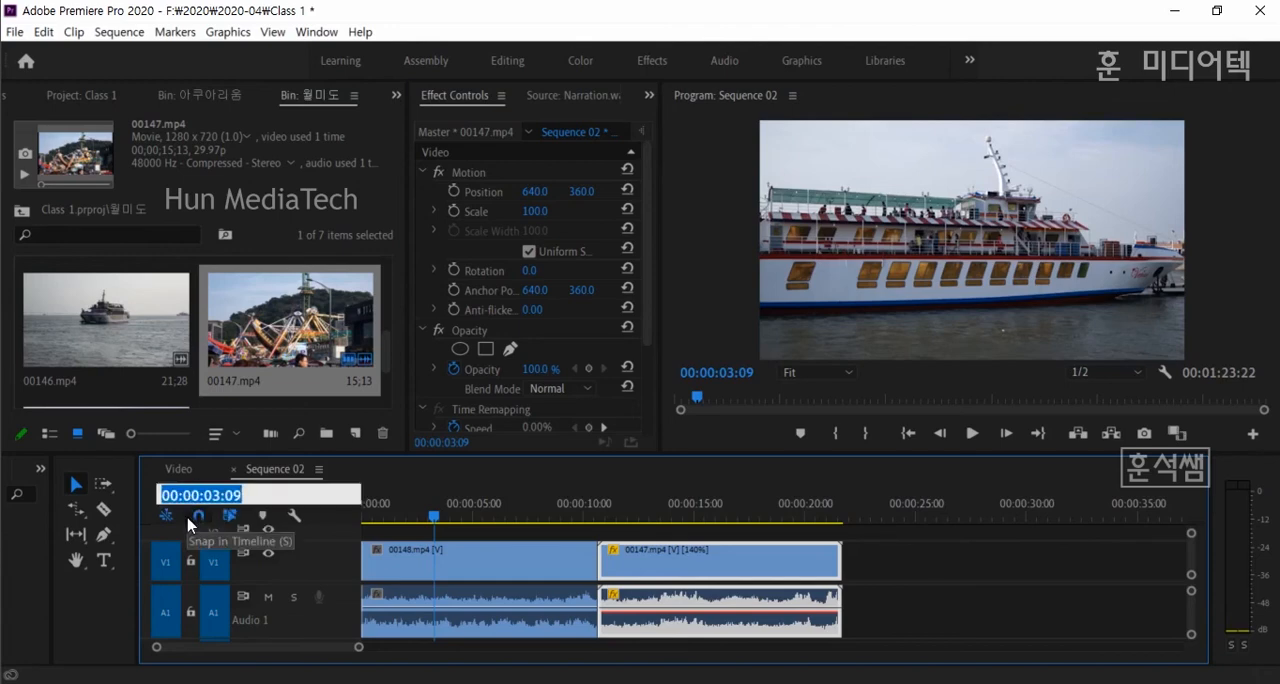
{"action": "type", "text": "5:"}
{"action": "type", "text": "00"}
{"action": "key", "text": "Return"}
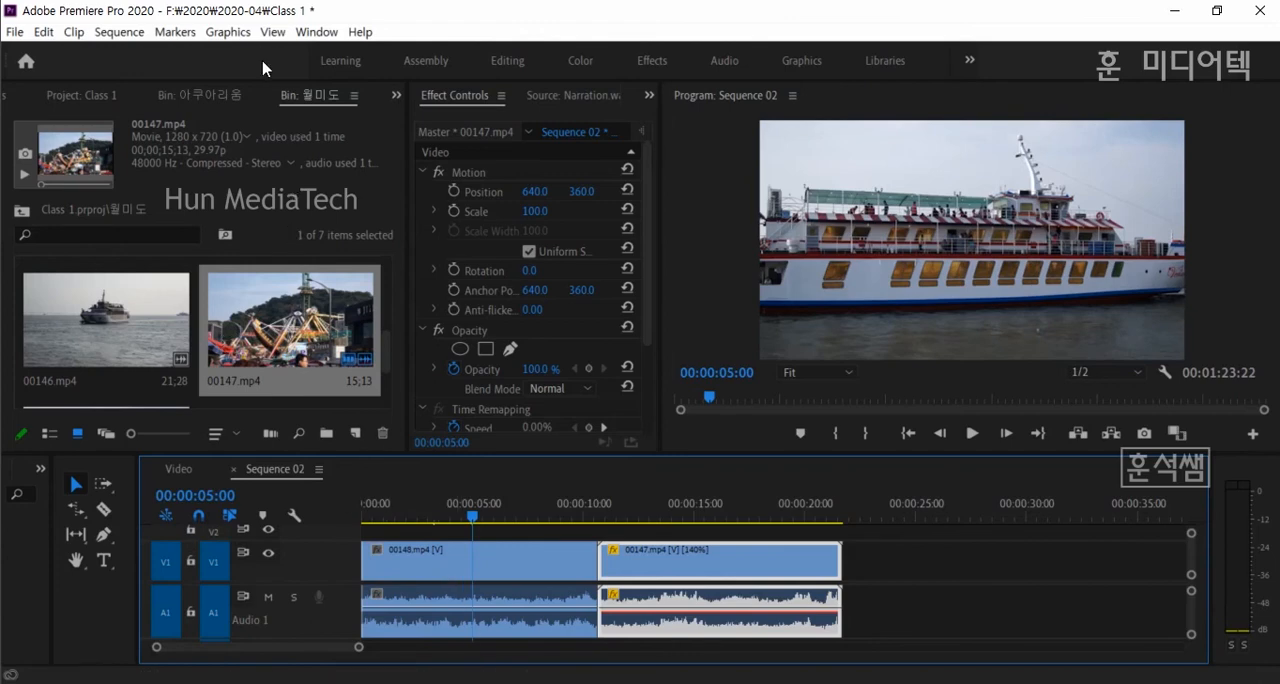
{"action": "left_click", "coordinate": [178, 32]}
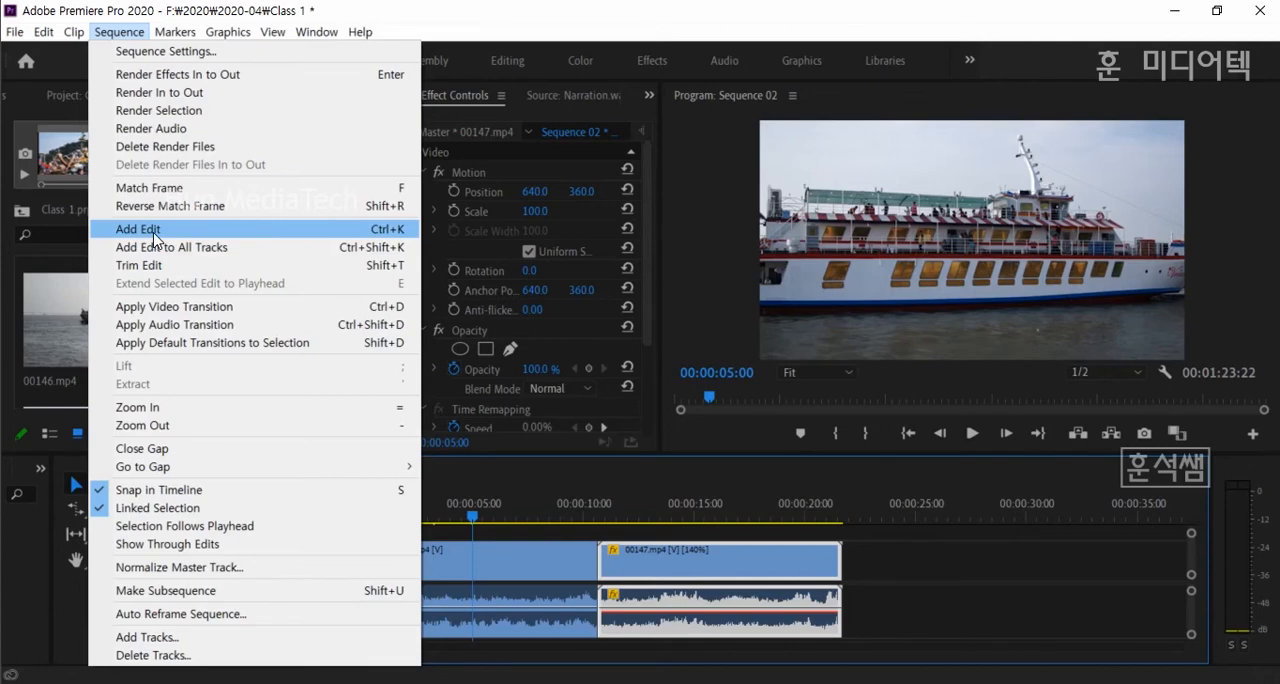
{"action": "left_click", "coordinate": [153, 232]}
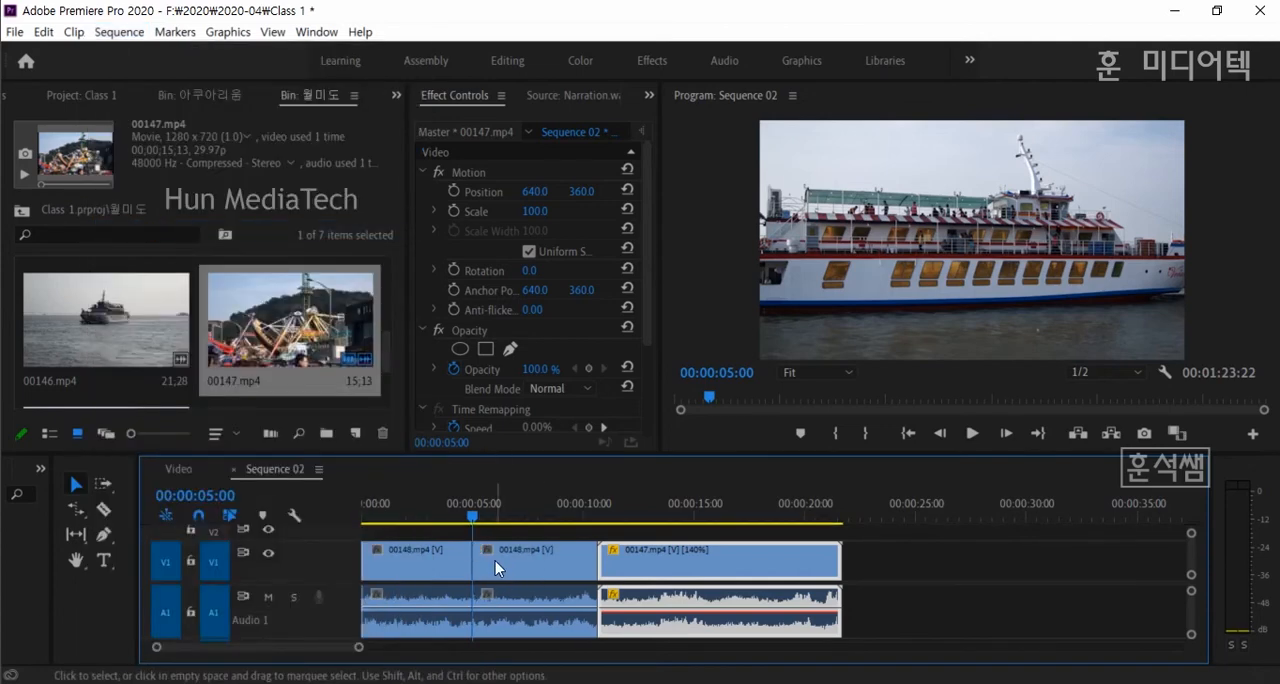
- Move the playhead to 00:00:15:00 and split 00147.mp4 there with Add Edit
{"action": "left_click", "coordinate": [205, 496]}
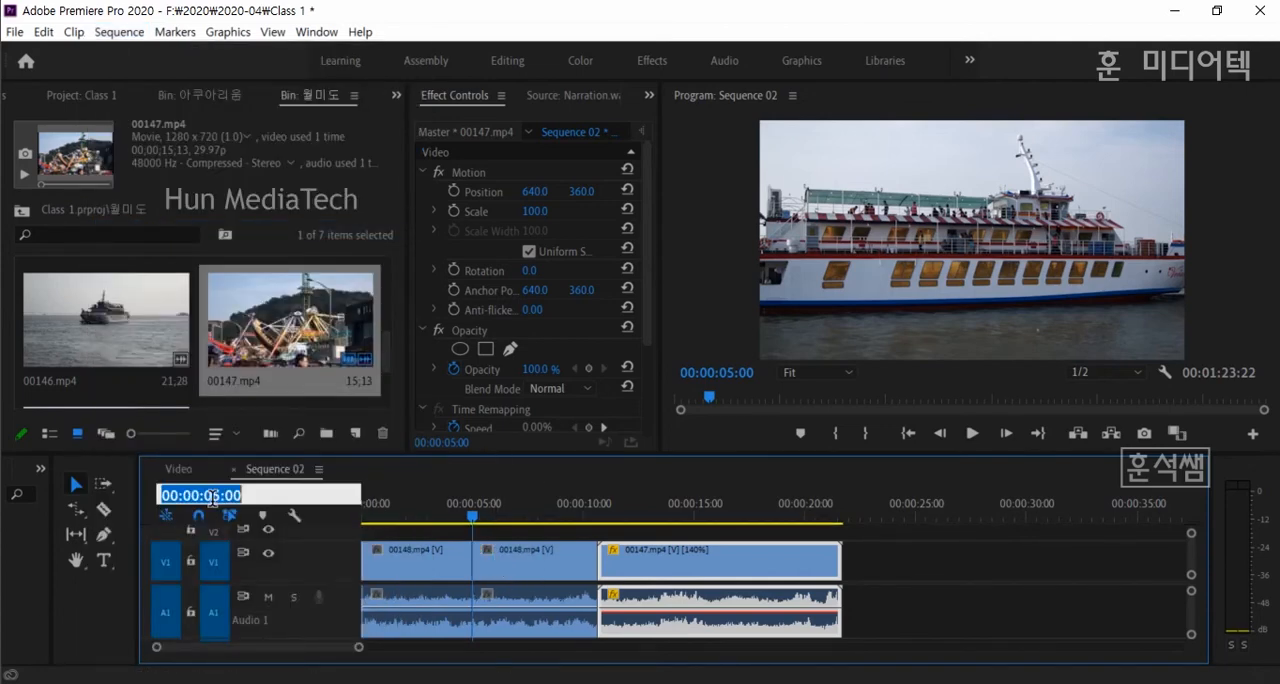
{"action": "type", "text": "1500"}
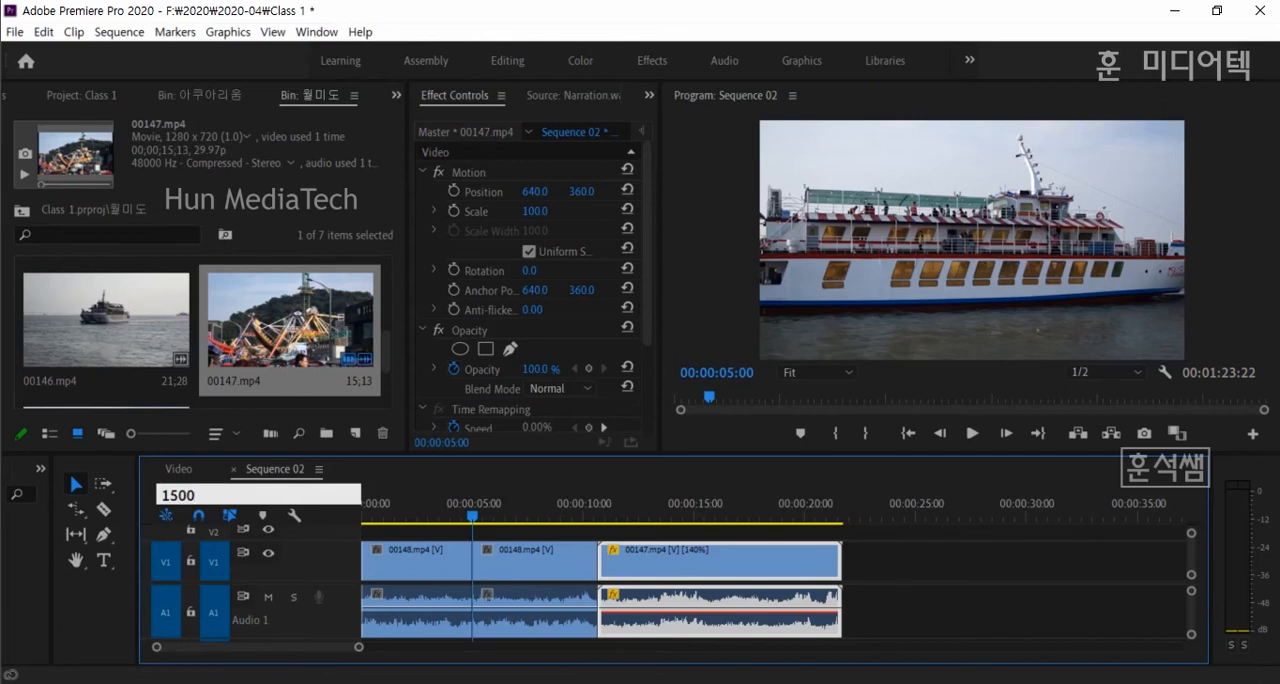
{"action": "type", "text": "5:00"}
{"action": "key", "text": "Return"}
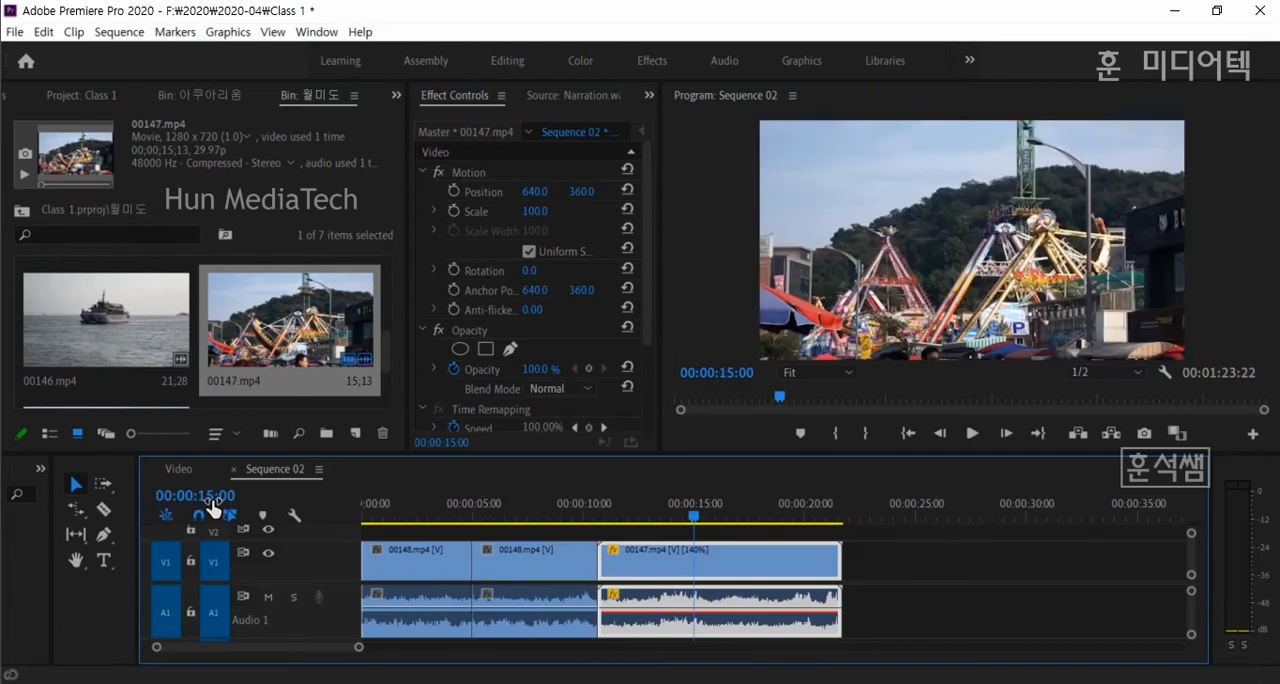
{"action": "left_click", "coordinate": [42, 36]}
{"action": "mouse_move", "coordinate": [72, 30]}
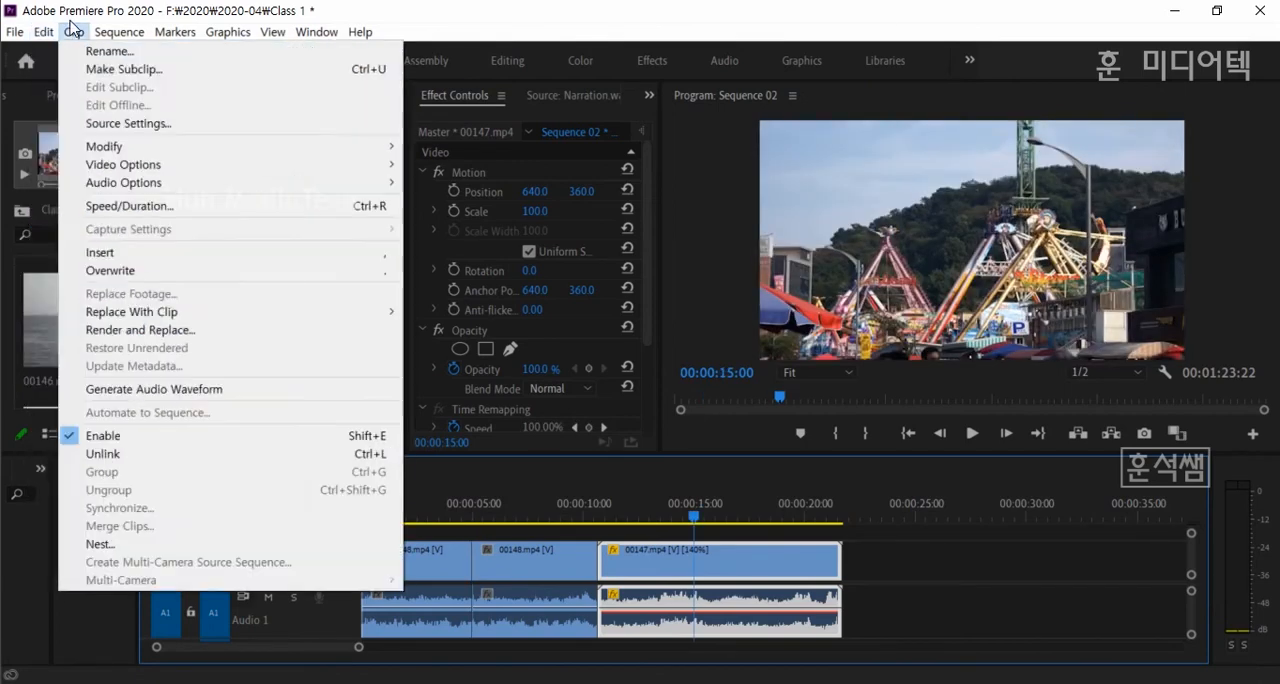
{"action": "mouse_move", "coordinate": [119, 31]}
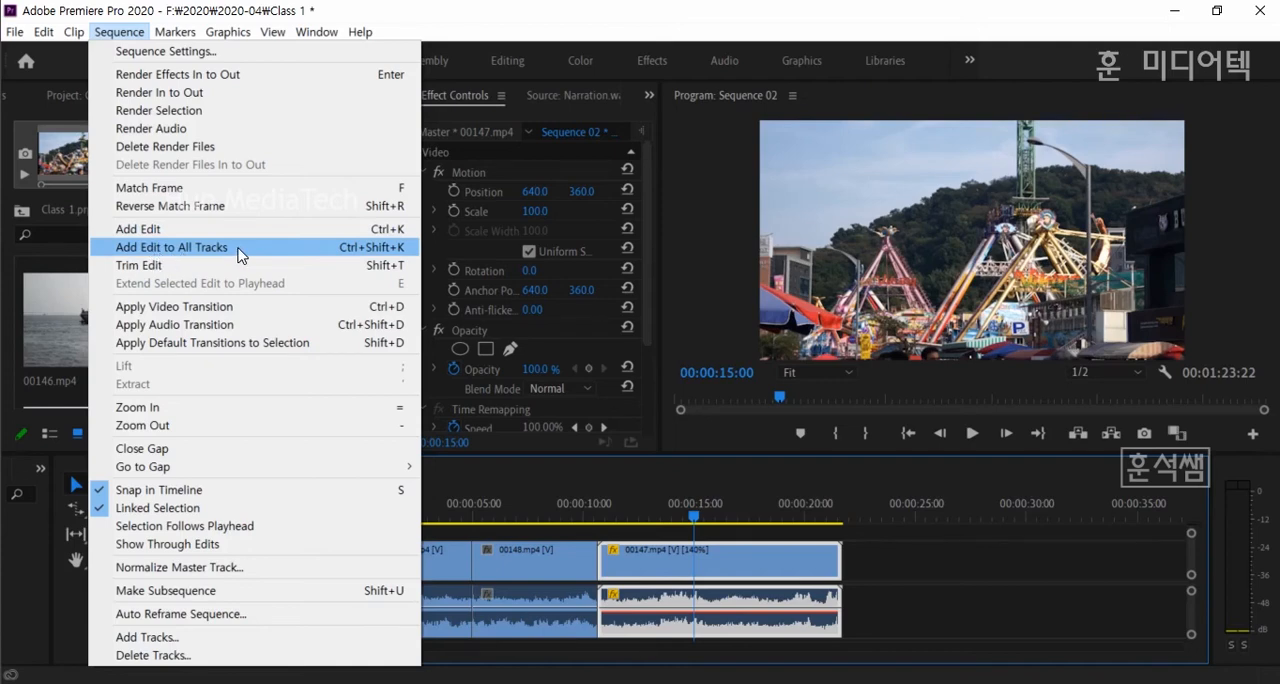
{"action": "left_click", "coordinate": [131, 232]}
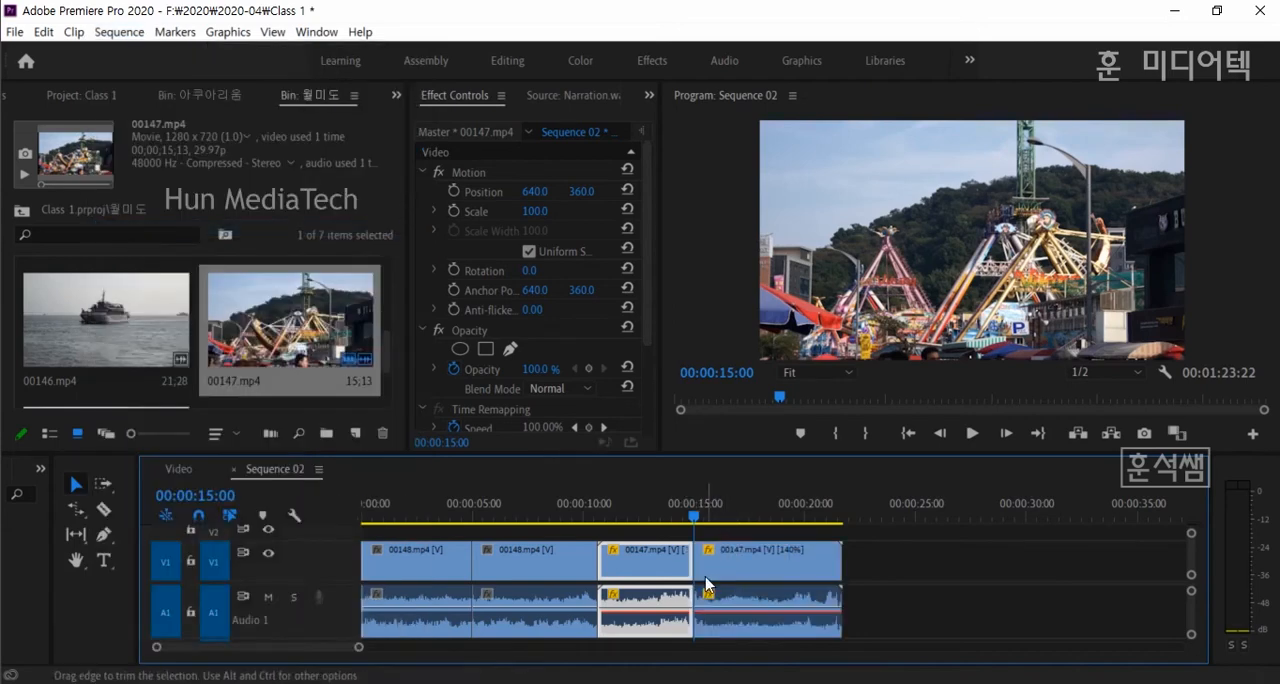
- Try splitting the last piece of 00147.mp4 at about 00:00:17:22, and undo both cuts in that clip
{"action": "left_click", "coordinate": [756, 517]}
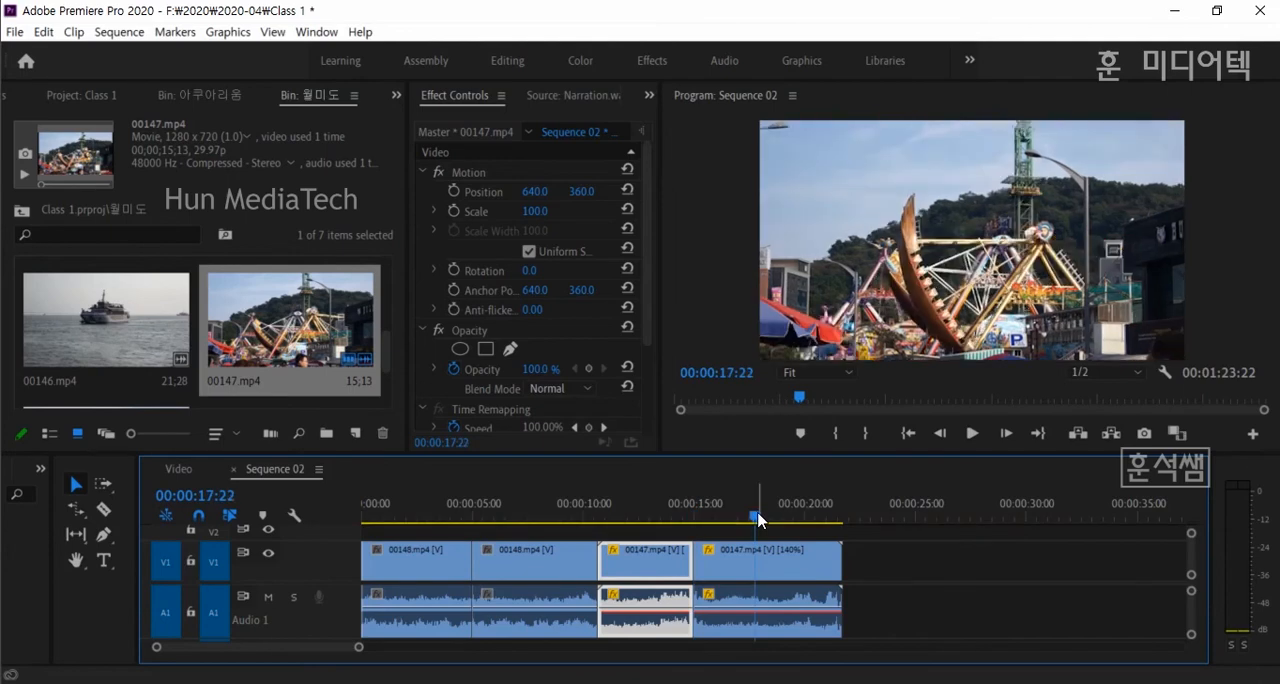
{"action": "key", "text": "ctrl+k"}
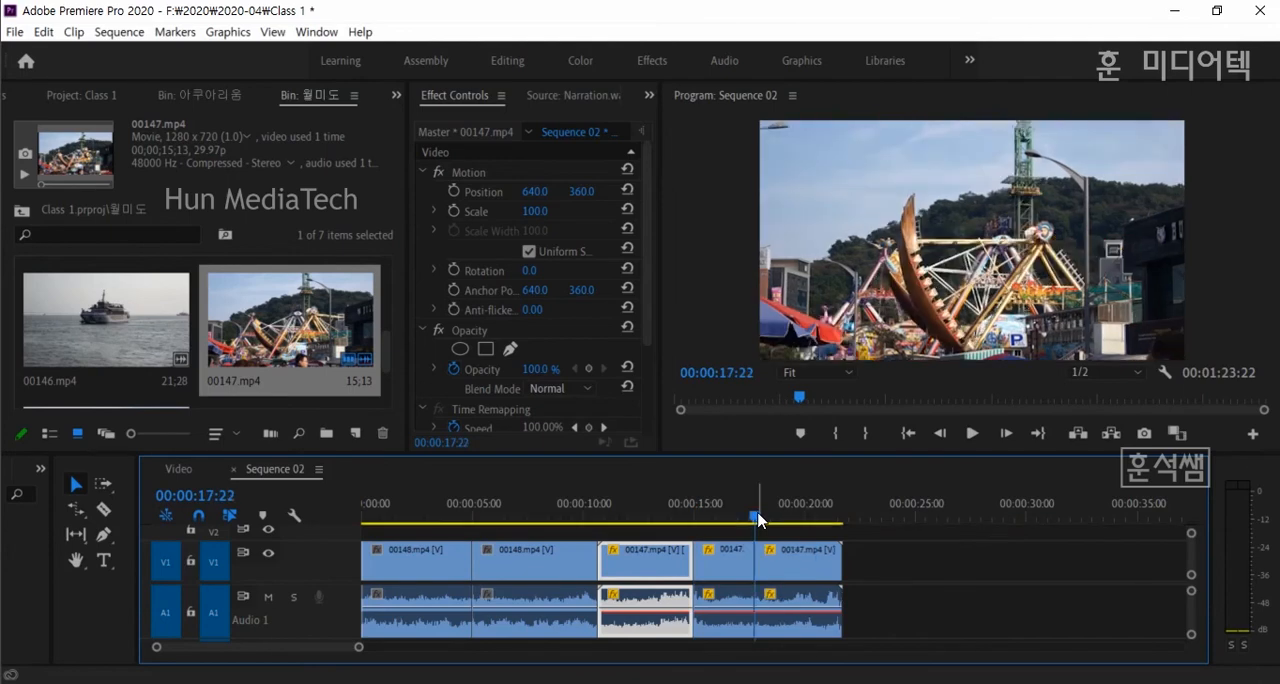
{"action": "left_click", "coordinate": [801, 573]}
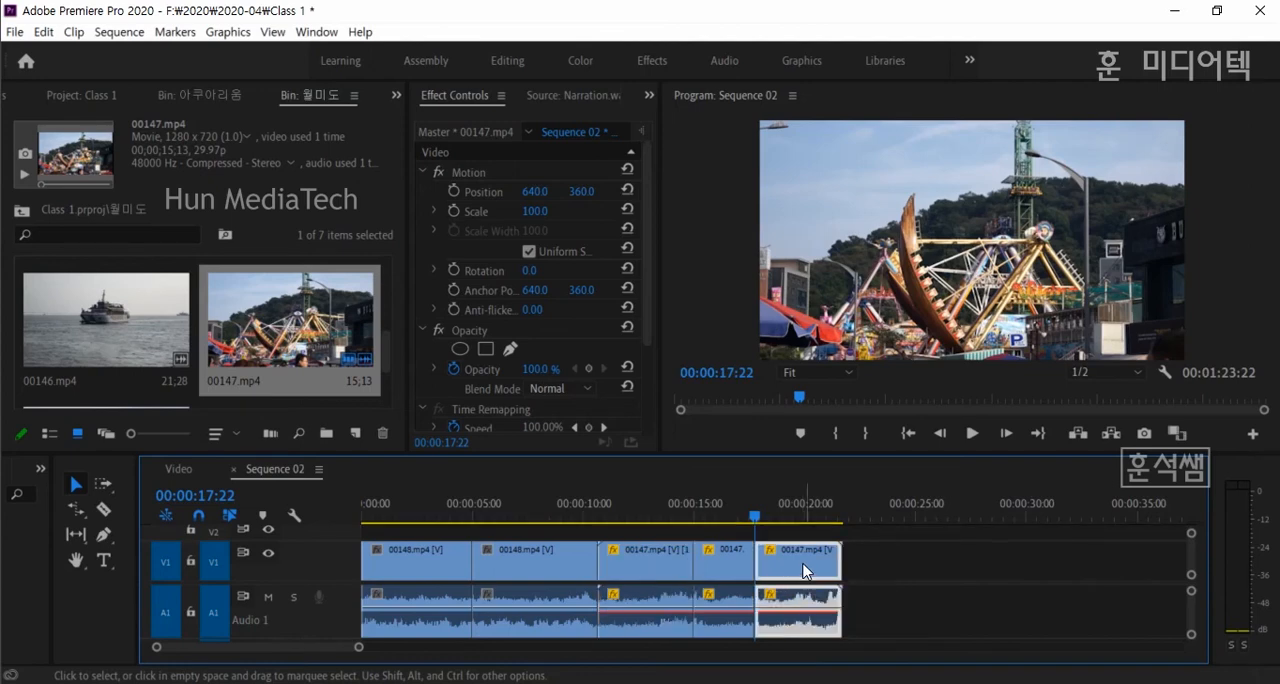
{"action": "key", "text": "ctrl+z"}
{"action": "key", "text": "ctrl+z"}
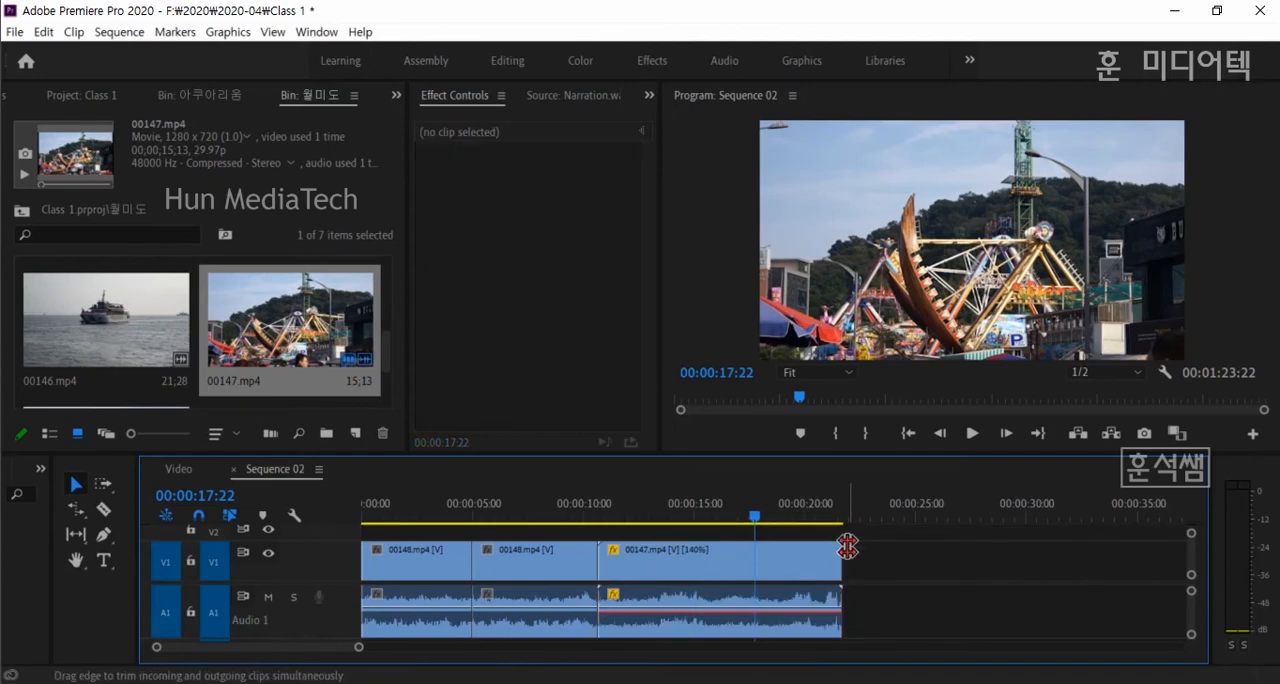
{"action": "left_click", "coordinate": [704, 571]}
{"action": "left_click", "coordinate": [714, 514]}
{"action": "key", "text": "Left"}
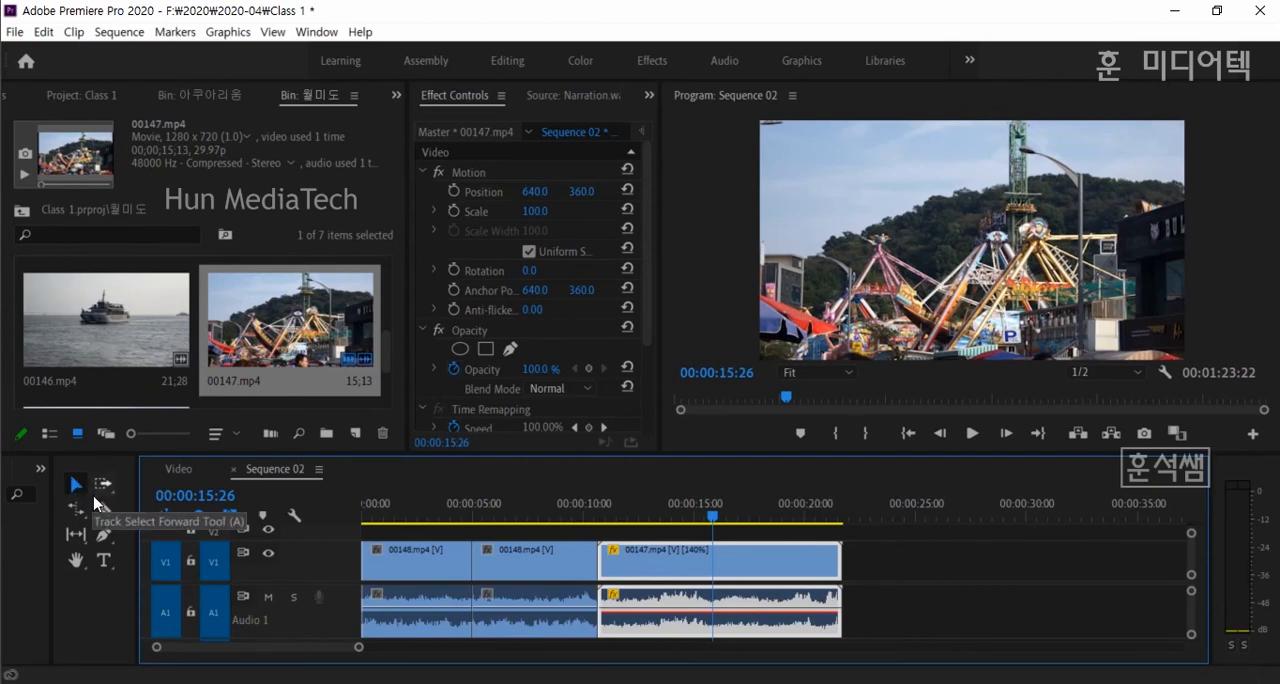
{"action": "left_click", "coordinate": [77, 534]}
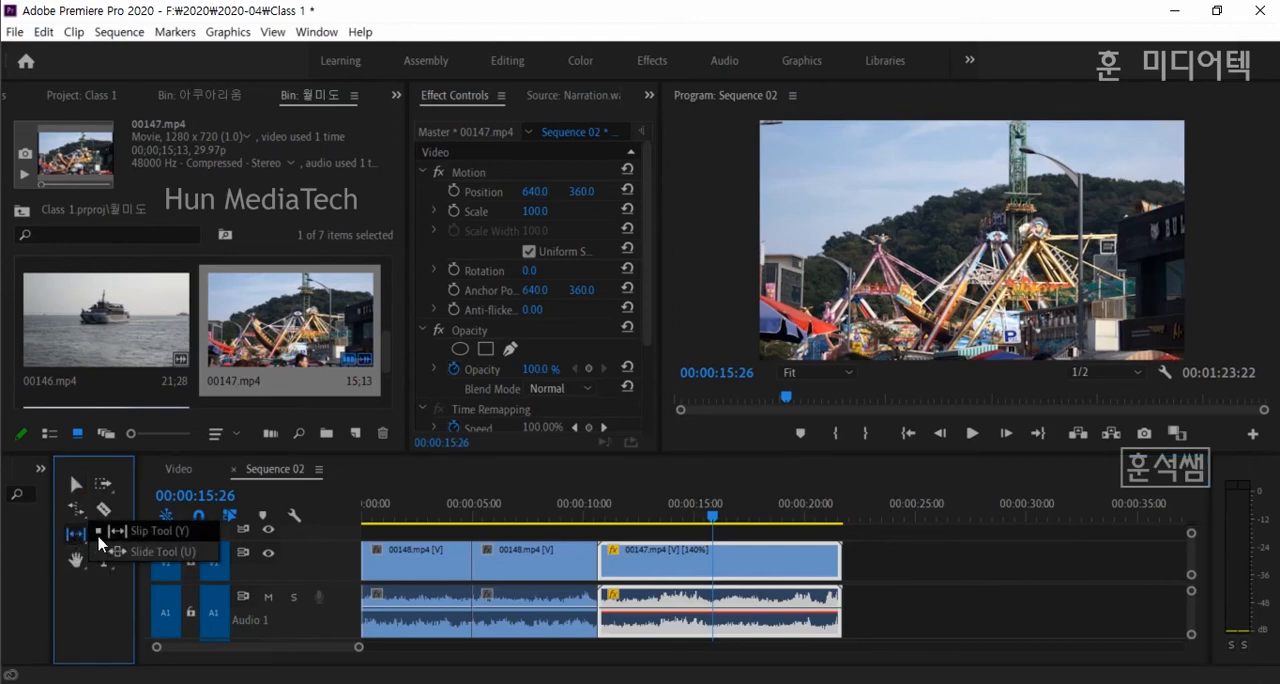
{"action": "left_click", "coordinate": [77, 537]}
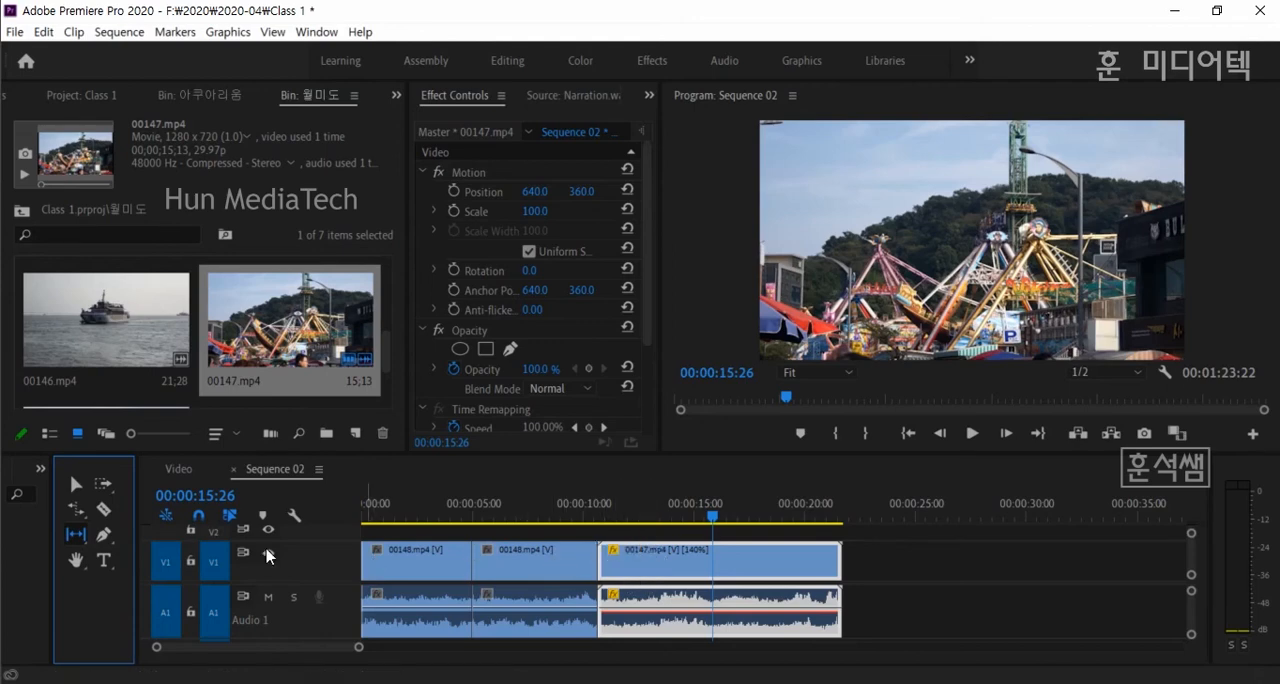
{"action": "left_click", "coordinate": [84, 482]}
- Delete 00147.mp4 and the second piece of 00148.mp4, and extend the end of the remaining piece to about 8.7 seconds
{"action": "left_click", "coordinate": [661, 560]}
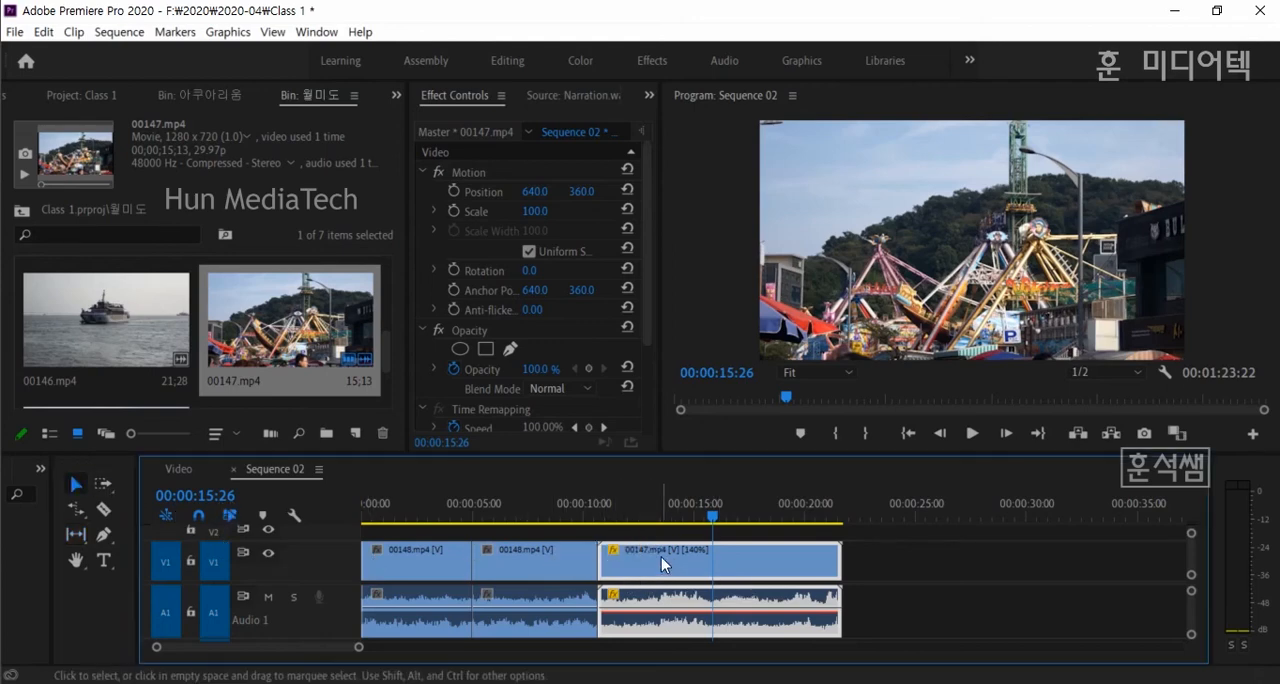
{"action": "key", "text": "Delete"}
{"action": "left_click", "coordinate": [506, 562]}
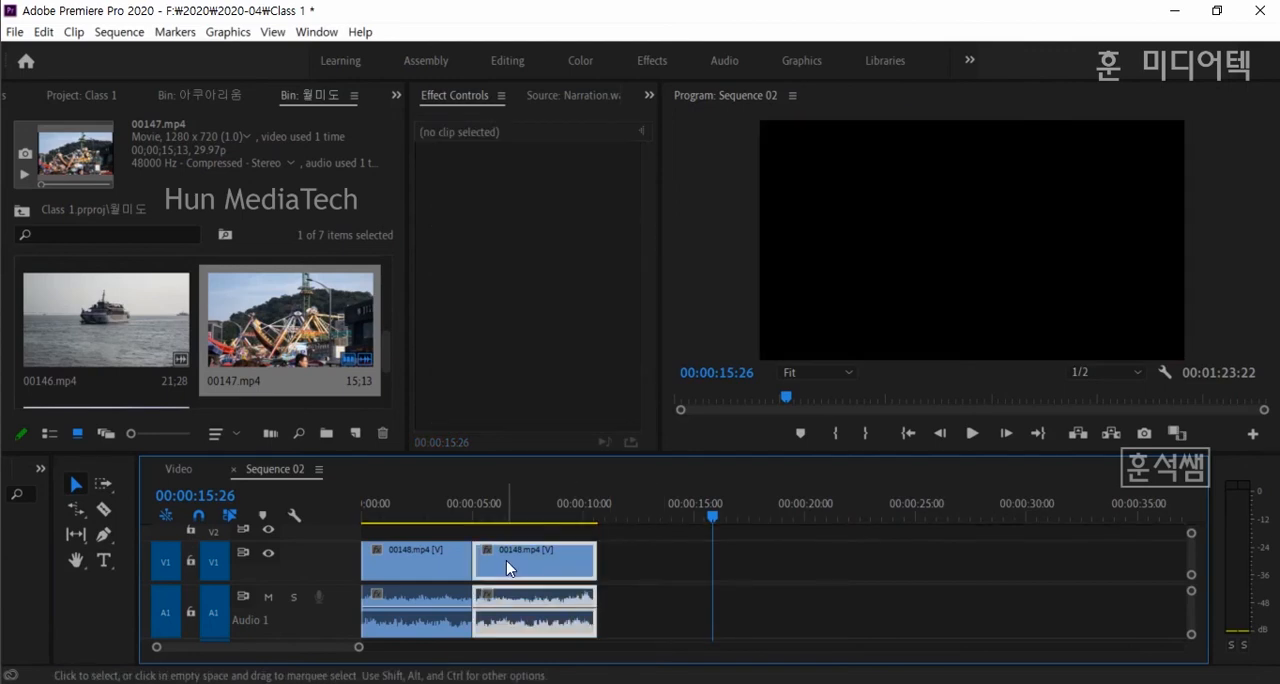
{"action": "key", "text": "Delete"}
{"action": "left_click_drag", "start_coordinate": [478, 562], "coordinate": [554, 562]}
- Place 00147.mp4 from the bin directly after 00148.mp4 and trim its end to 00:00:15:26
{"action": "left_click_drag", "start_coordinate": [260, 333], "coordinate": [560, 586]}
{"action": "left_click_drag", "start_coordinate": [894, 565], "coordinate": [712, 565]}
- Increase the height of the Video 1 track and place 00146.mp4 directly after 00147.mp4
{"action": "scroll", "coordinate": [280, 338], "scroll_direction": "down", "scroll_amount": 2}
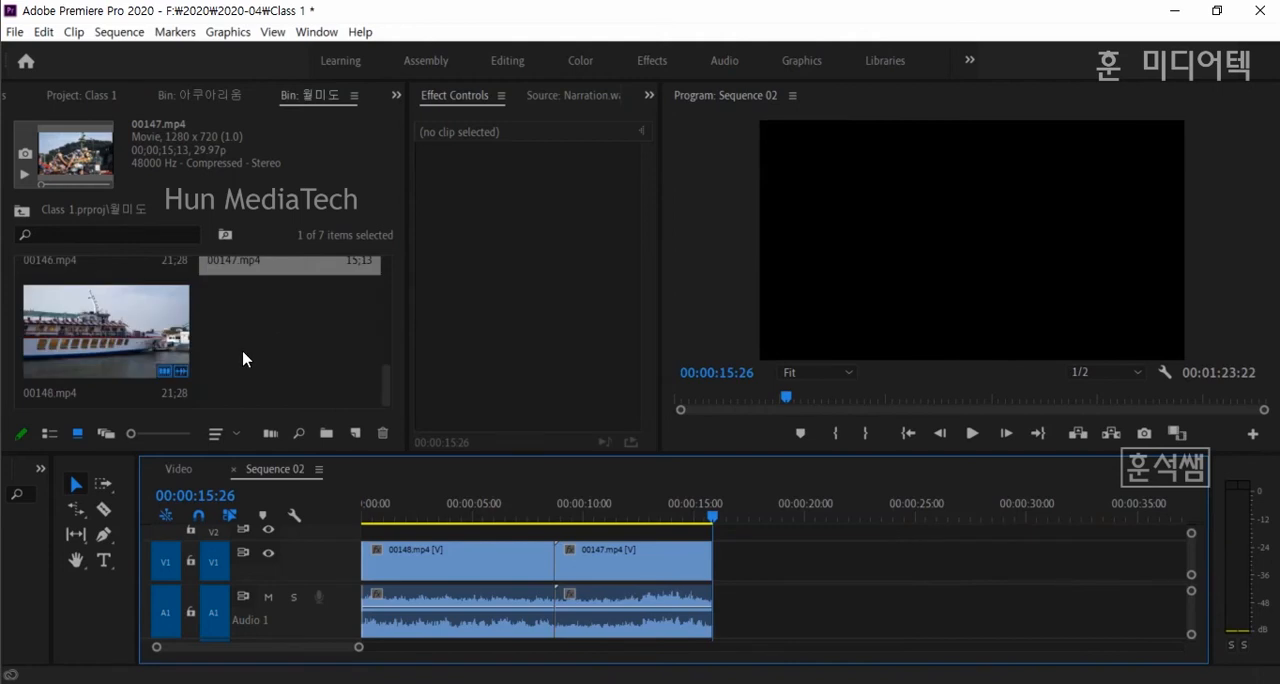
{"action": "left_click", "coordinate": [150, 328]}
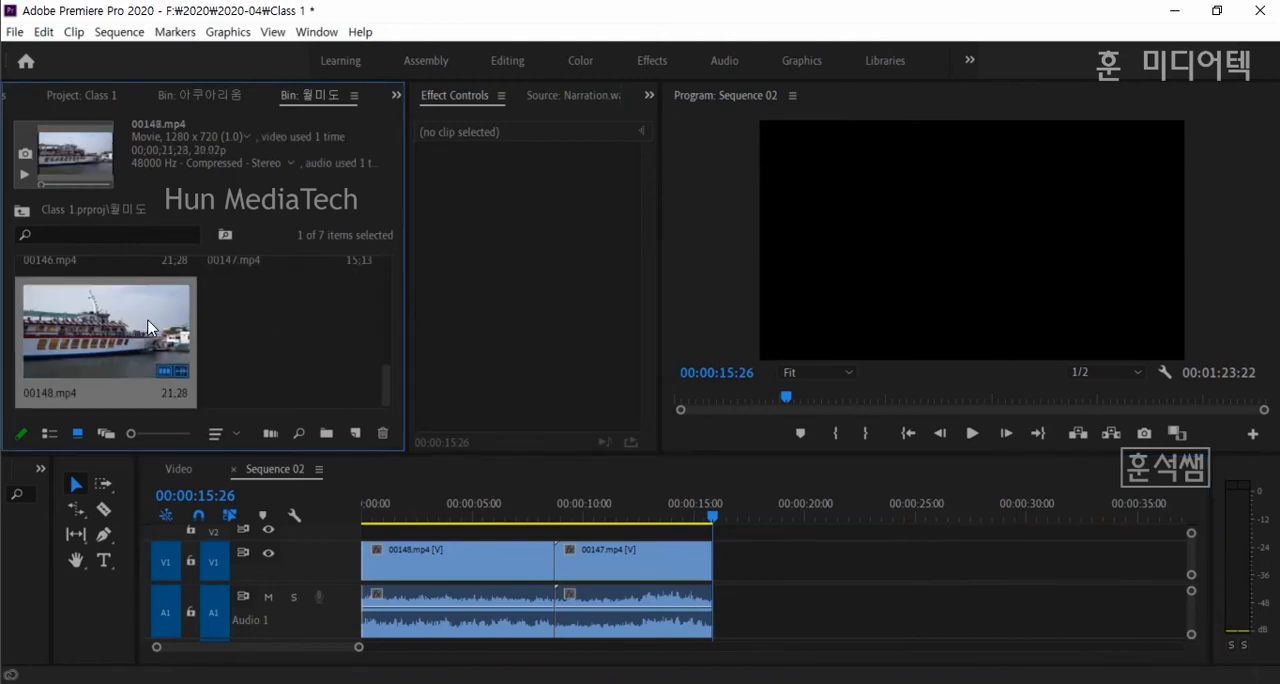
{"action": "left_click", "coordinate": [473, 512]}
{"action": "left_click_drag", "start_coordinate": [338, 542], "coordinate": [343, 526]}
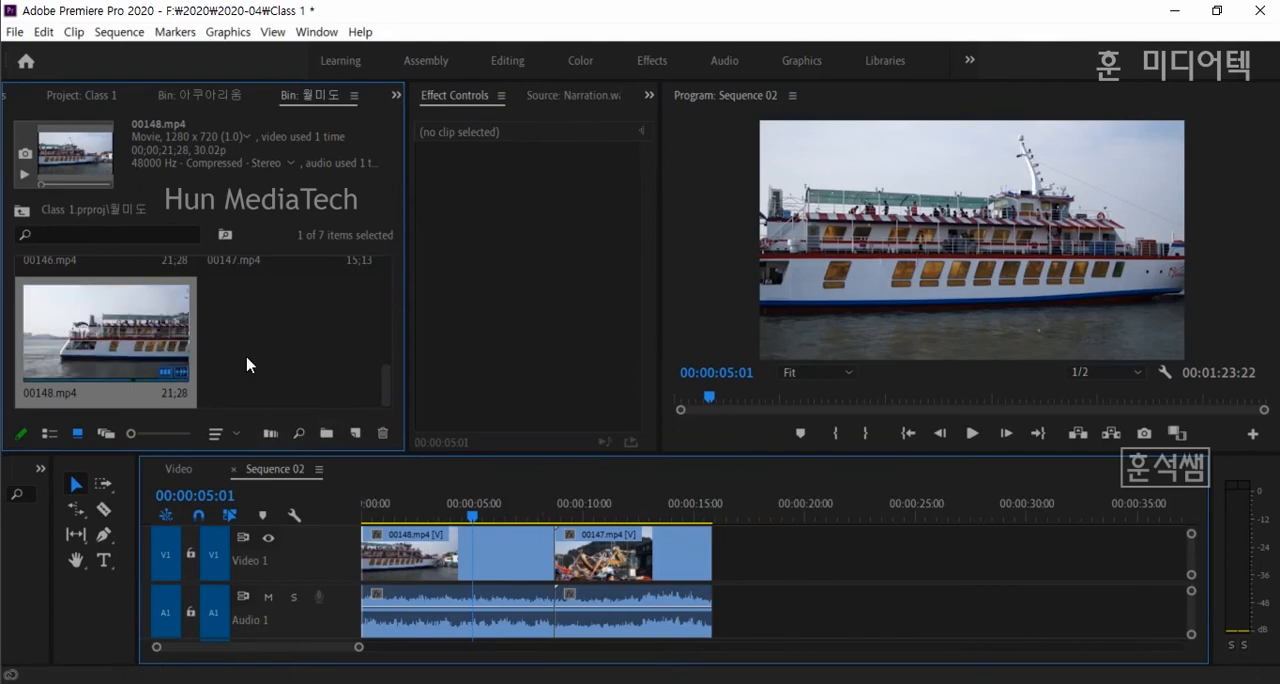
{"action": "scroll", "coordinate": [230, 358], "scroll_direction": "up", "scroll_amount": 1}
{"action": "left_click_drag", "start_coordinate": [146, 350], "coordinate": [812, 562]}
{"action": "left_click", "coordinate": [953, 567]}
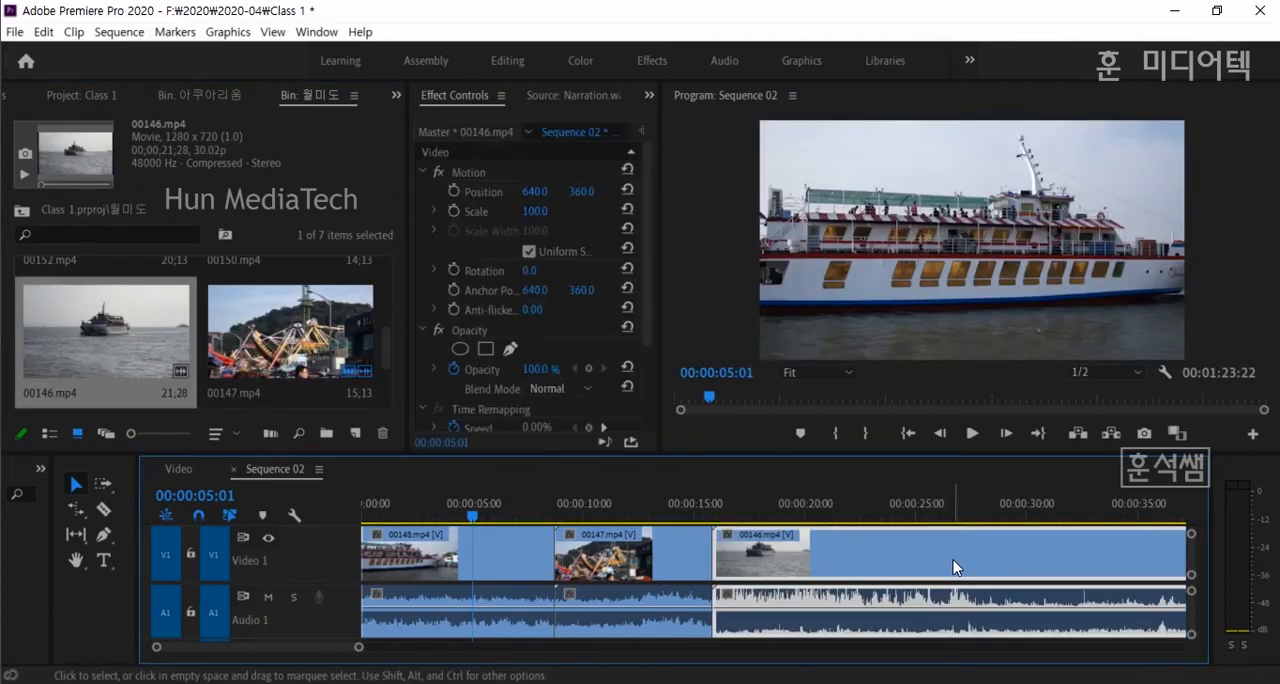
- Delete the detached 00152.mp4 clip and trim the end of 00146.mp4 to about 00:00:27:15
{"action": "key", "text": "minus"}
{"action": "key", "text": "minus"}
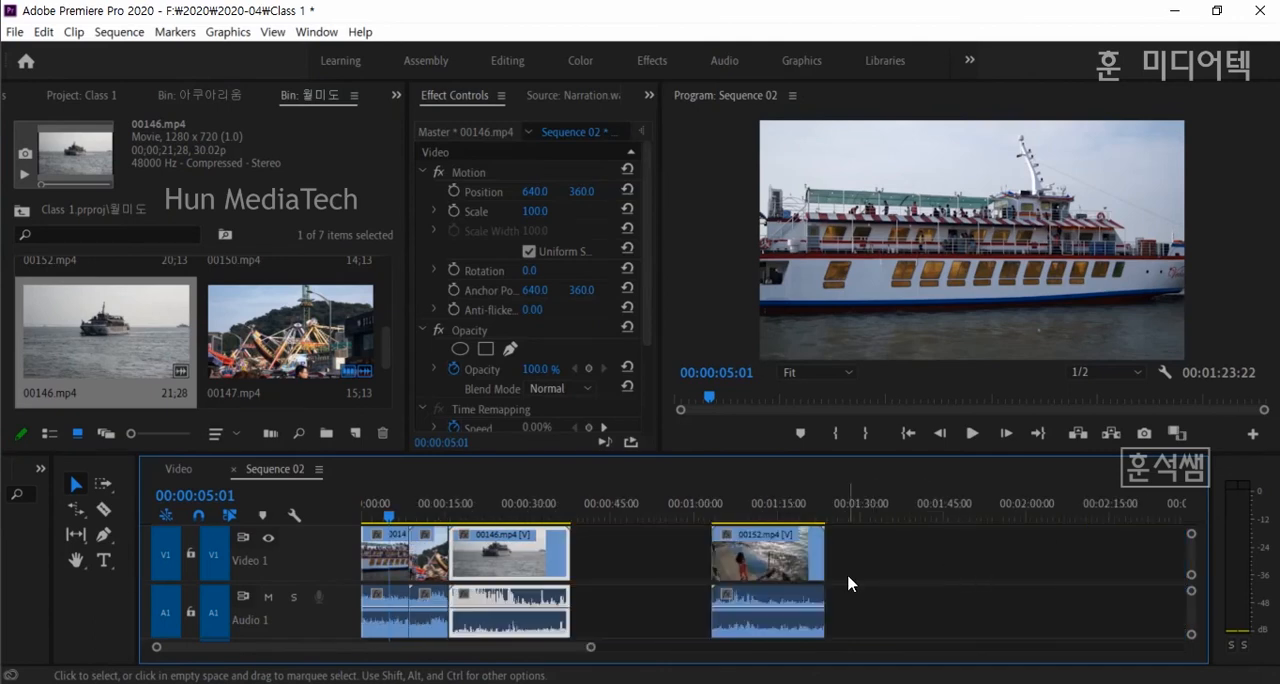
{"action": "left_click", "coordinate": [767, 563]}
{"action": "key", "text": "Delete"}
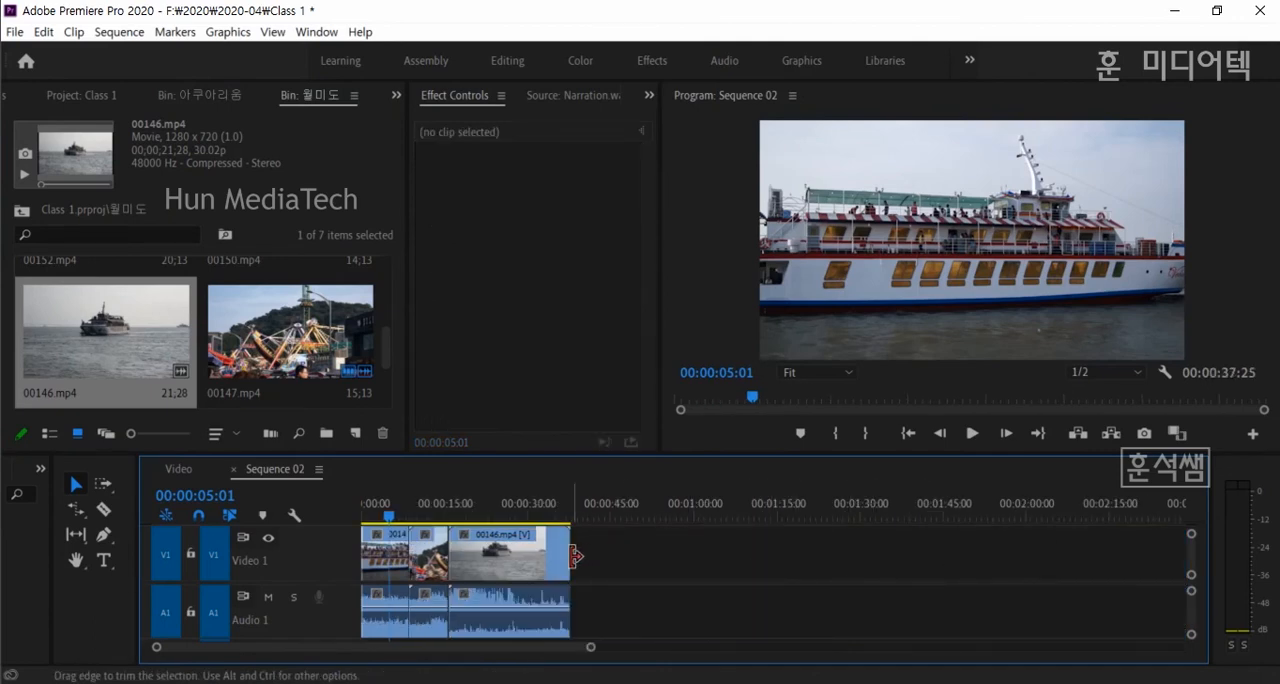
{"action": "key", "text": "equal"}
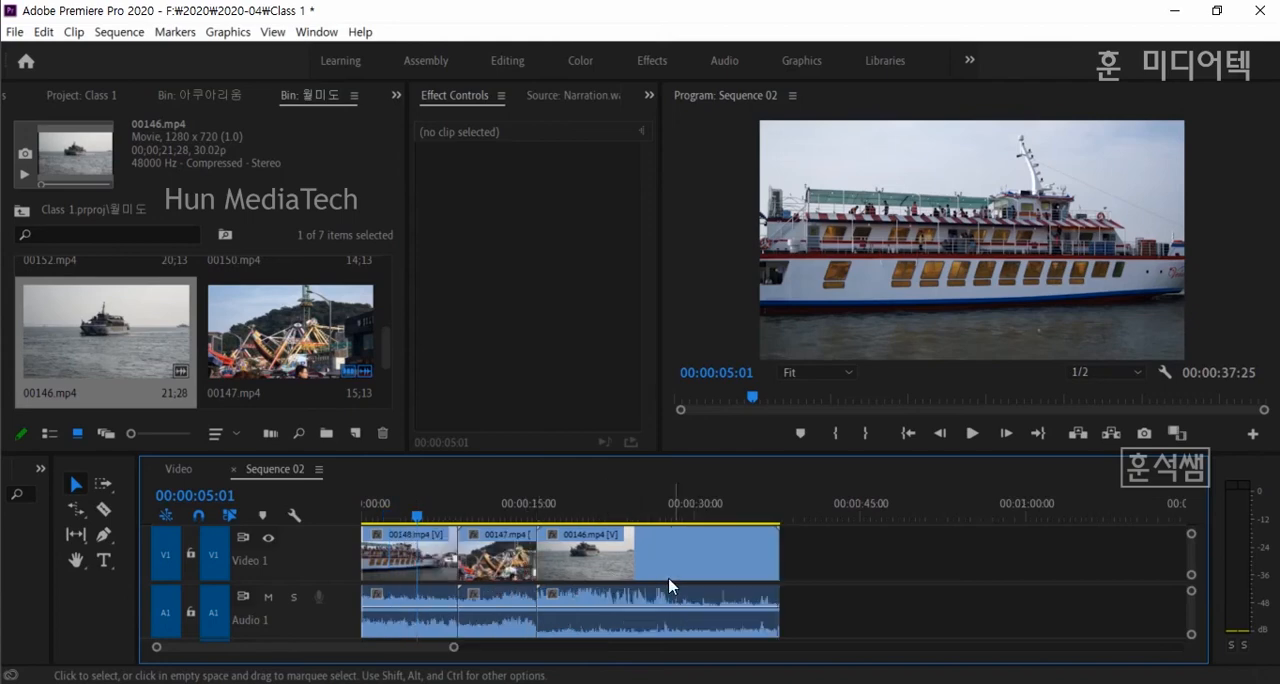
{"action": "left_click_drag", "start_coordinate": [775, 563], "coordinate": [655, 560]}
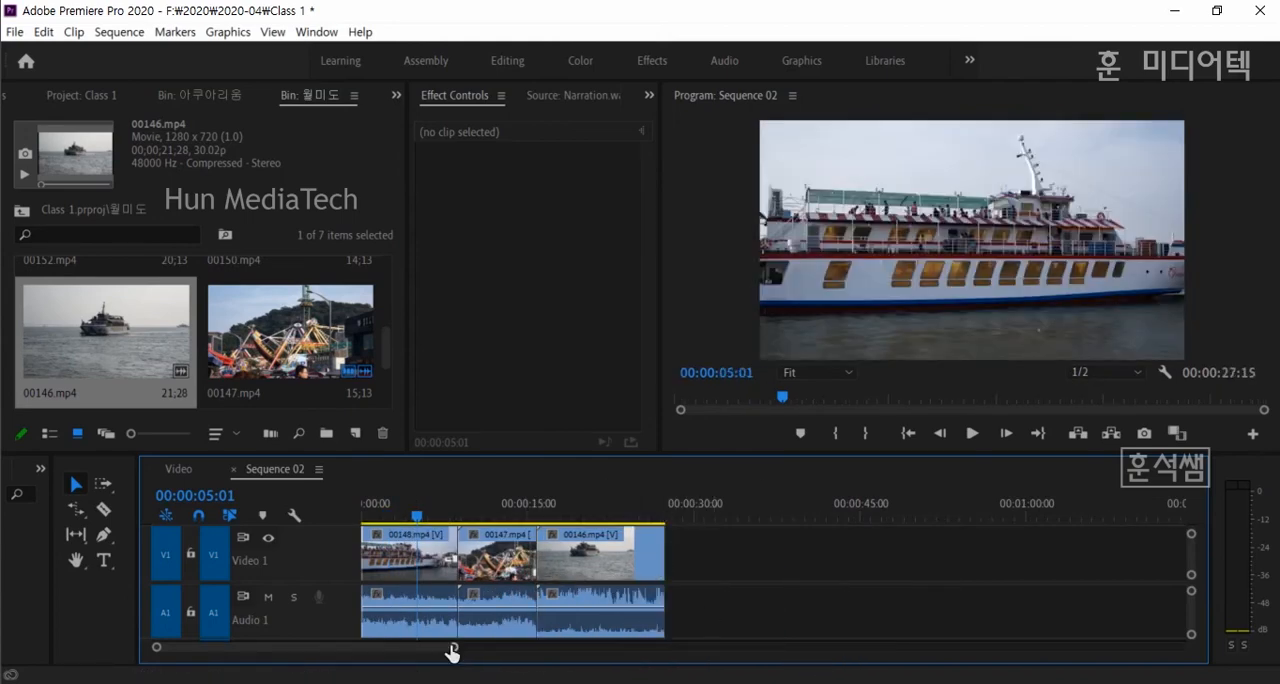
- Slip the footage inside 00147.mp4 to a later part of its source with the Slip tool and play back the clip
{"action": "left_click_drag", "start_coordinate": [453, 648], "coordinate": [406, 652]}
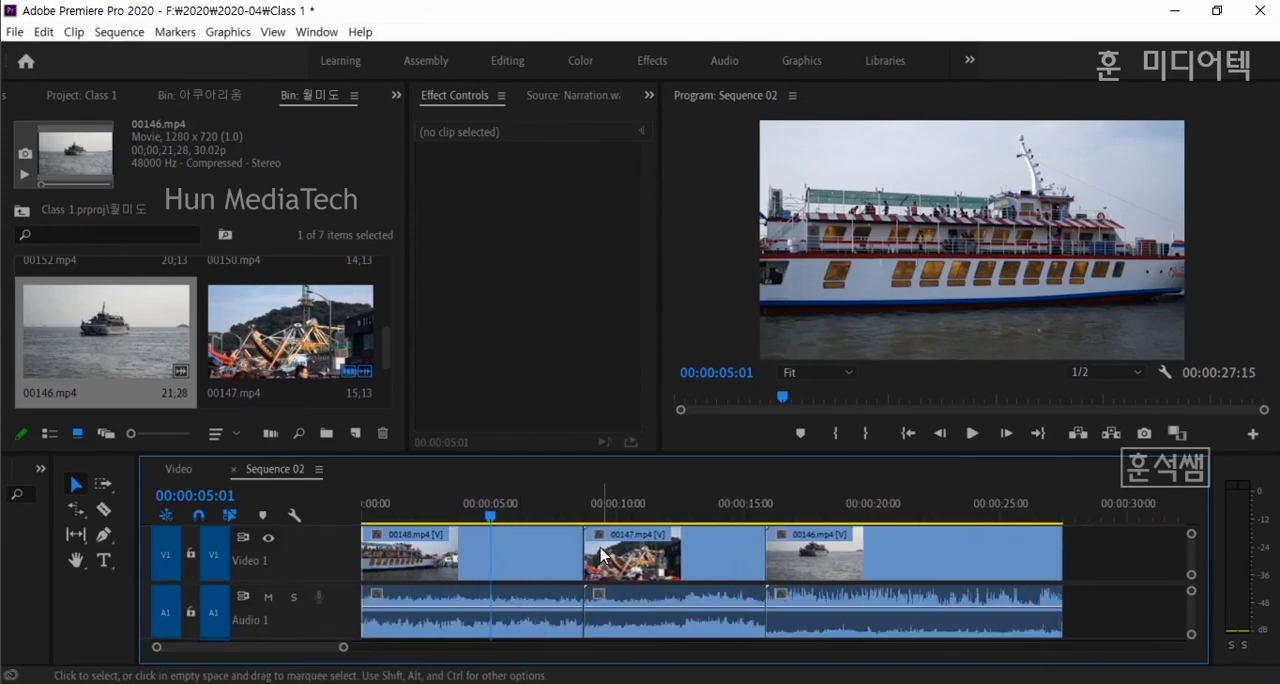
{"action": "left_click", "coordinate": [75, 534]}
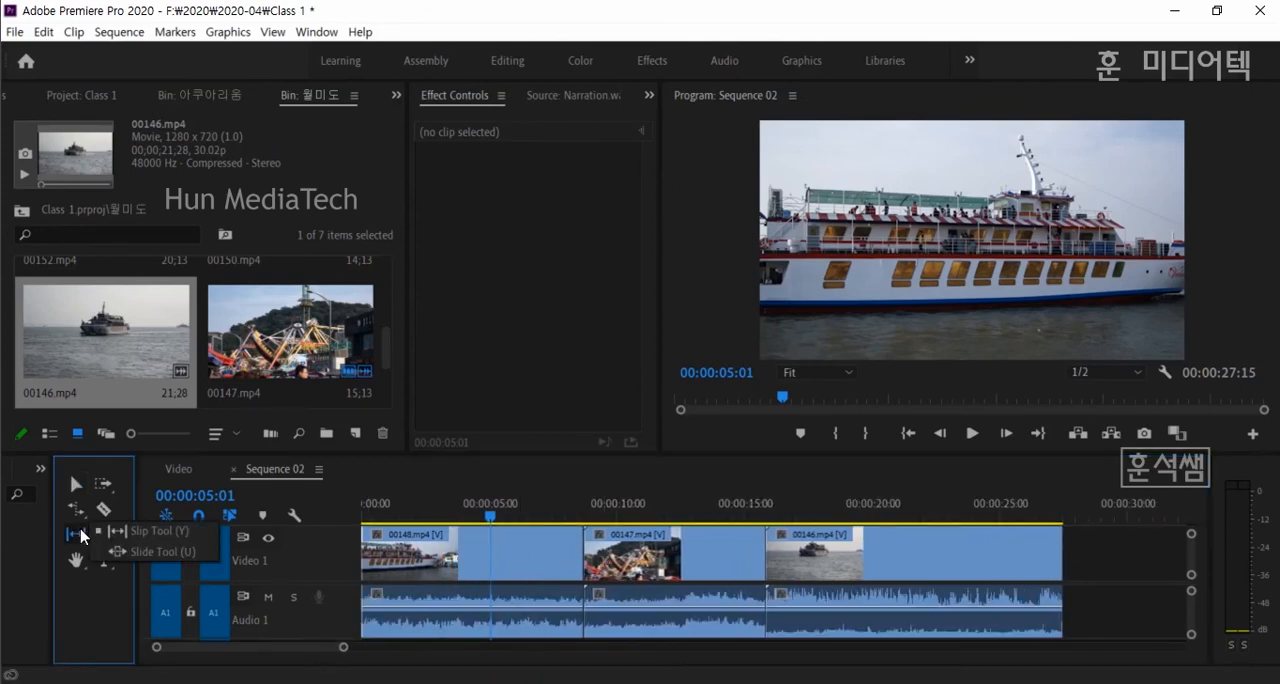
{"action": "left_click", "coordinate": [168, 532]}
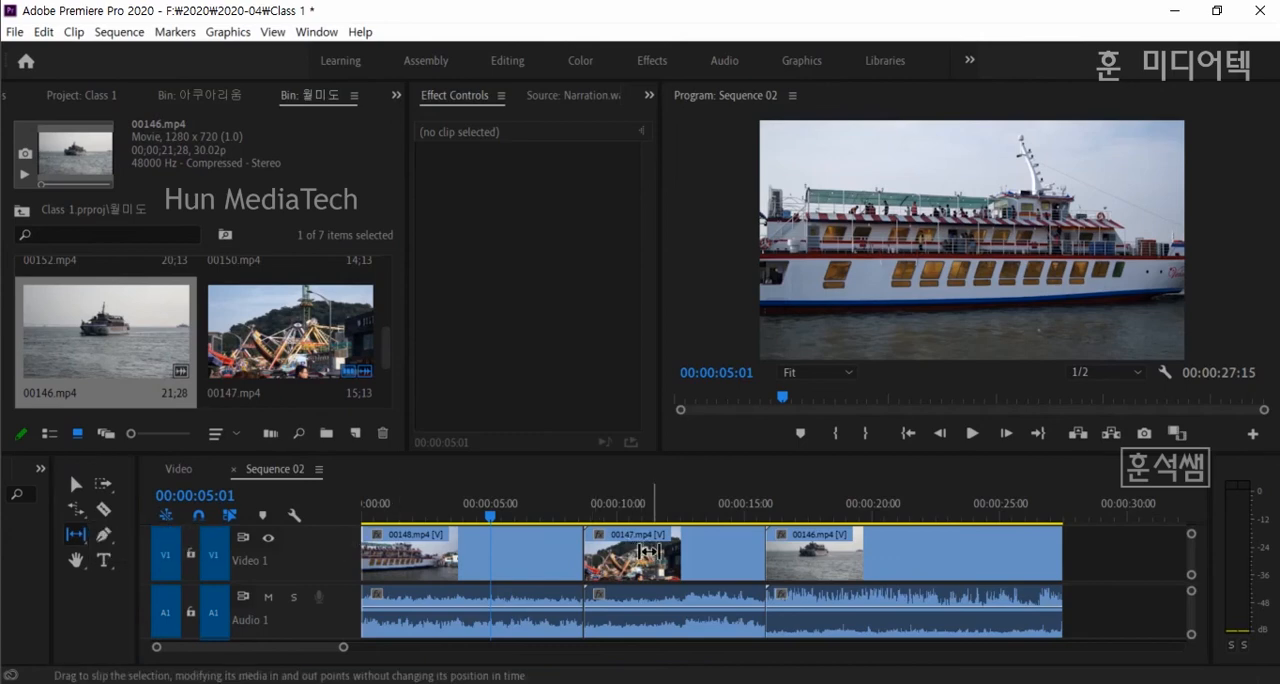
{"action": "left_click", "coordinate": [660, 560]}
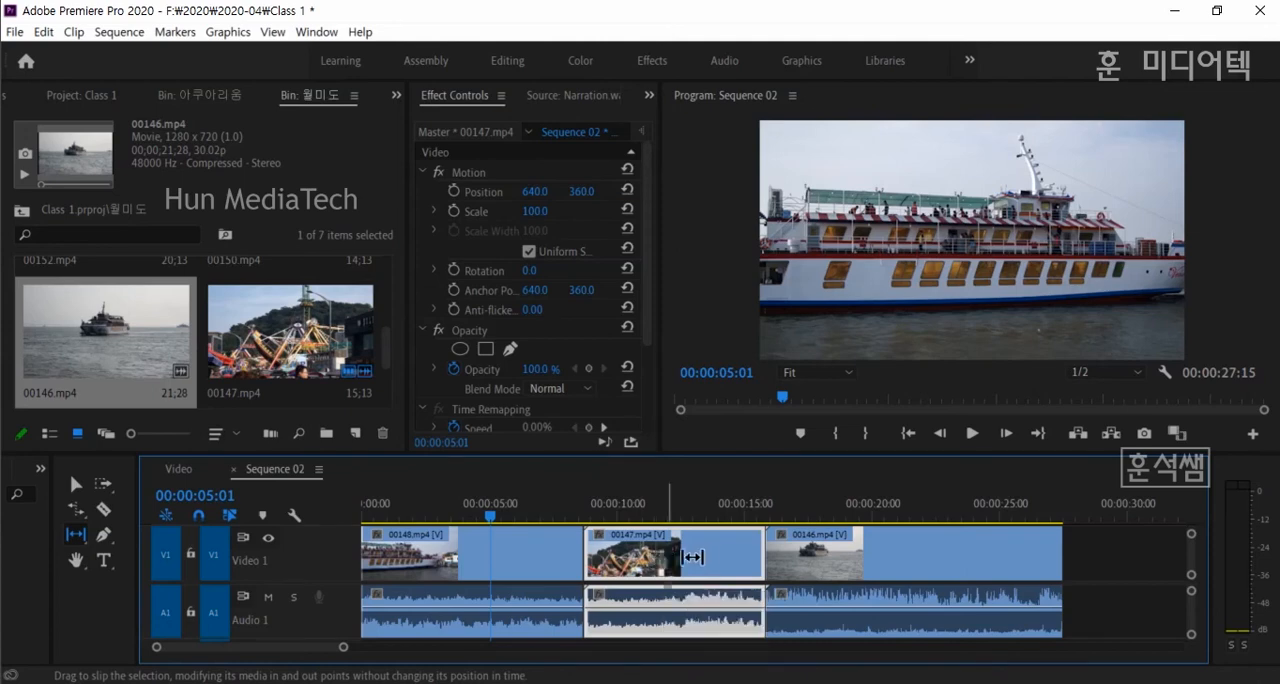
{"action": "left_click_drag", "start_coordinate": [662, 561], "coordinate": [630, 559]}
{"action": "left_click", "coordinate": [590, 507]}
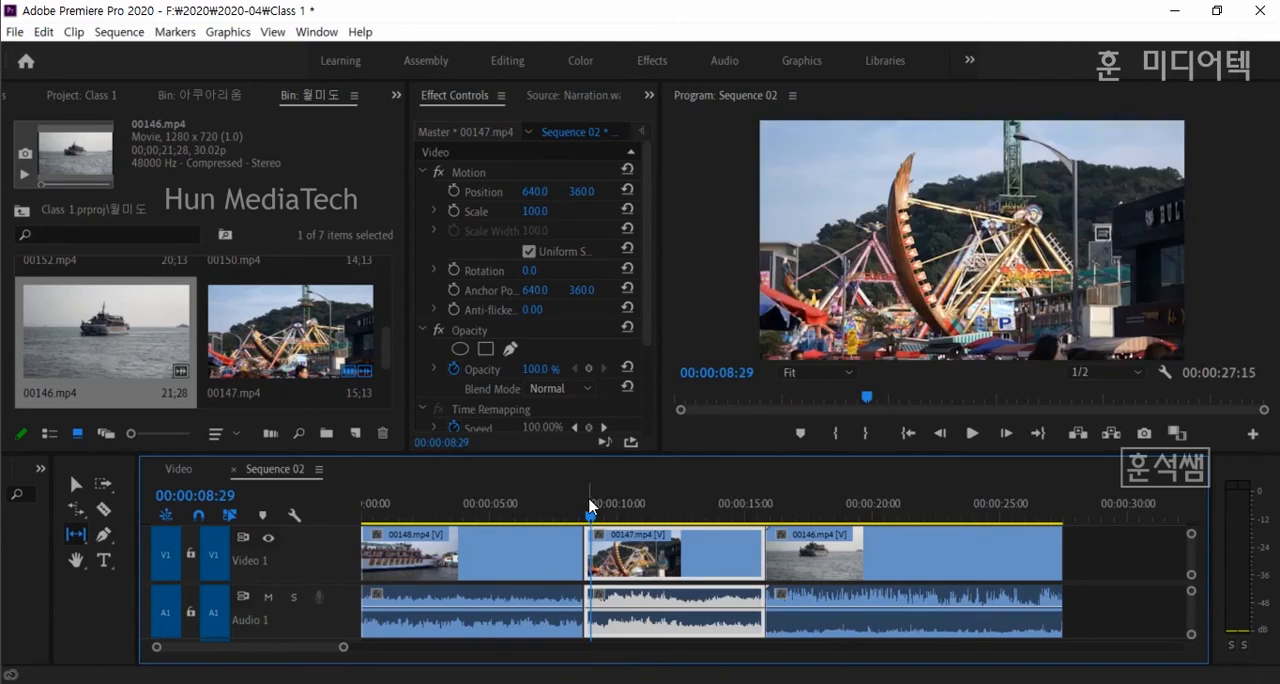
{"action": "key", "text": "space"}
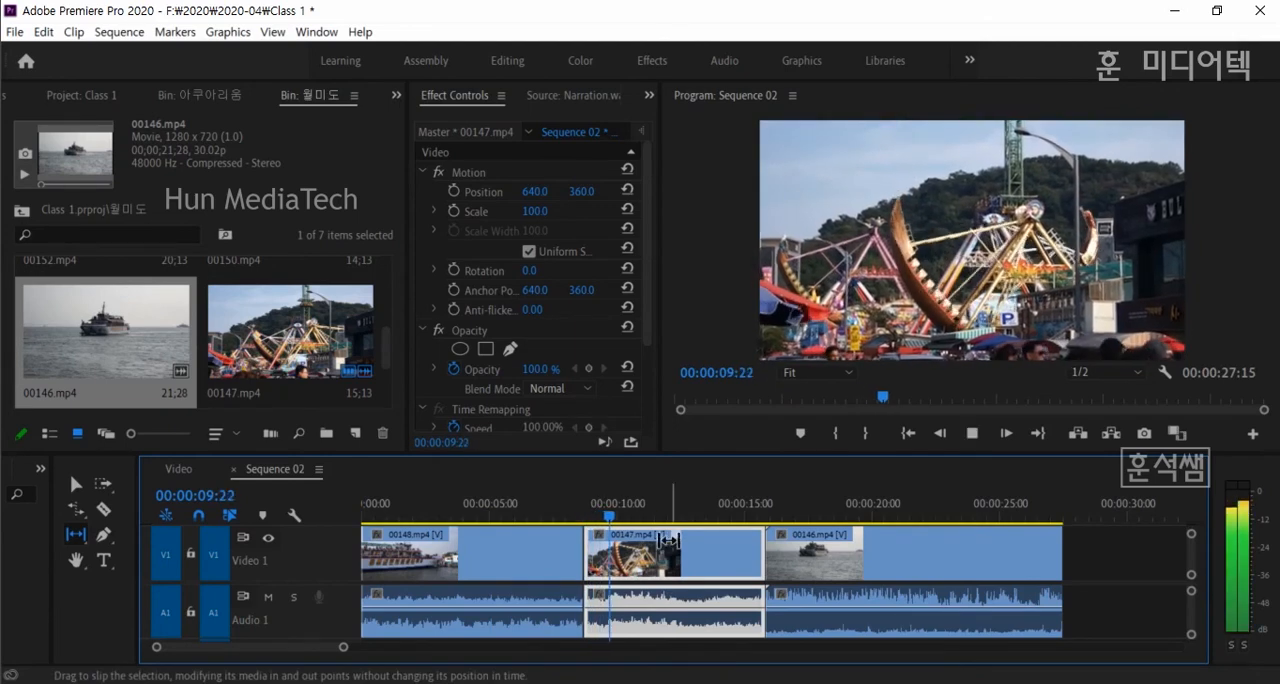
{"action": "mouse_move", "coordinate": [668, 541]}
{"action": "left_mouse_down"}
{"action": "mouse_move", "coordinate": [664, 556]}
{"action": "mouse_move", "coordinate": [640, 556]}
{"action": "mouse_move", "coordinate": [660, 560]}
{"action": "left_mouse_up"}
- Open the timeline clip 00147.mp4 in the Source Monitor and widen the Source Monitor by narrowing the bin
{"action": "left_click_drag", "start_coordinate": [75, 534], "coordinate": [125, 541]}
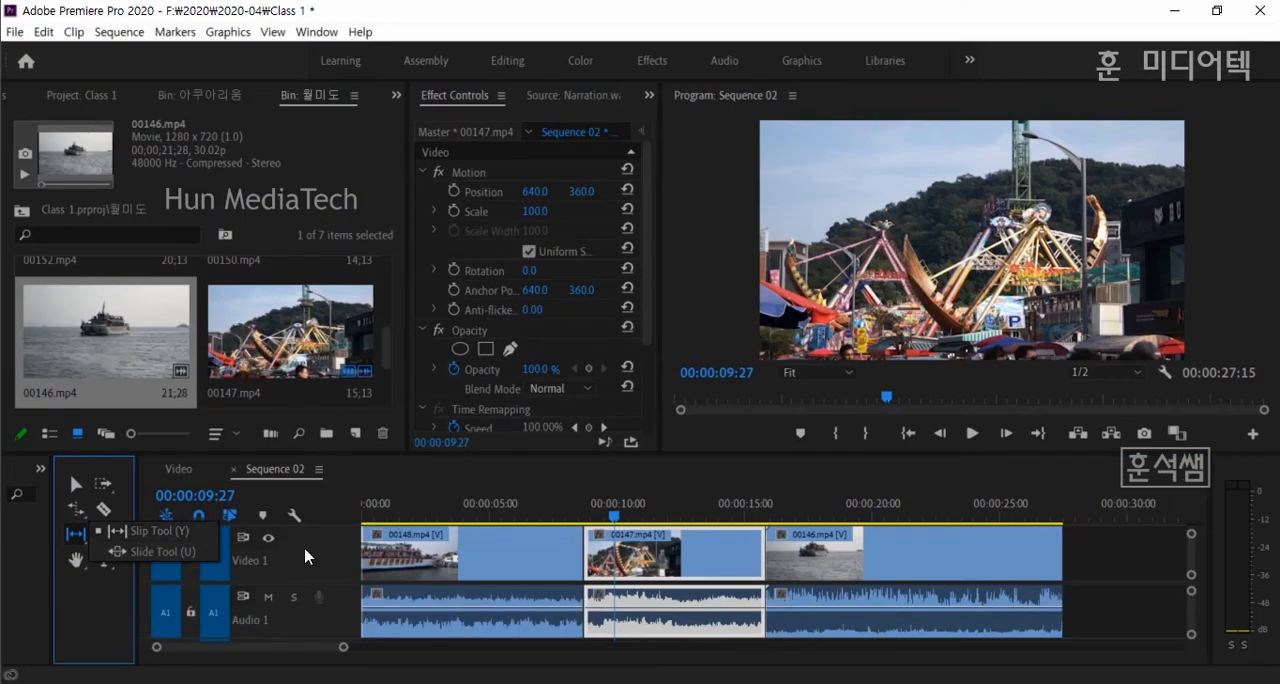
{"action": "left_click_drag", "start_coordinate": [408, 389], "coordinate": [286, 372]}
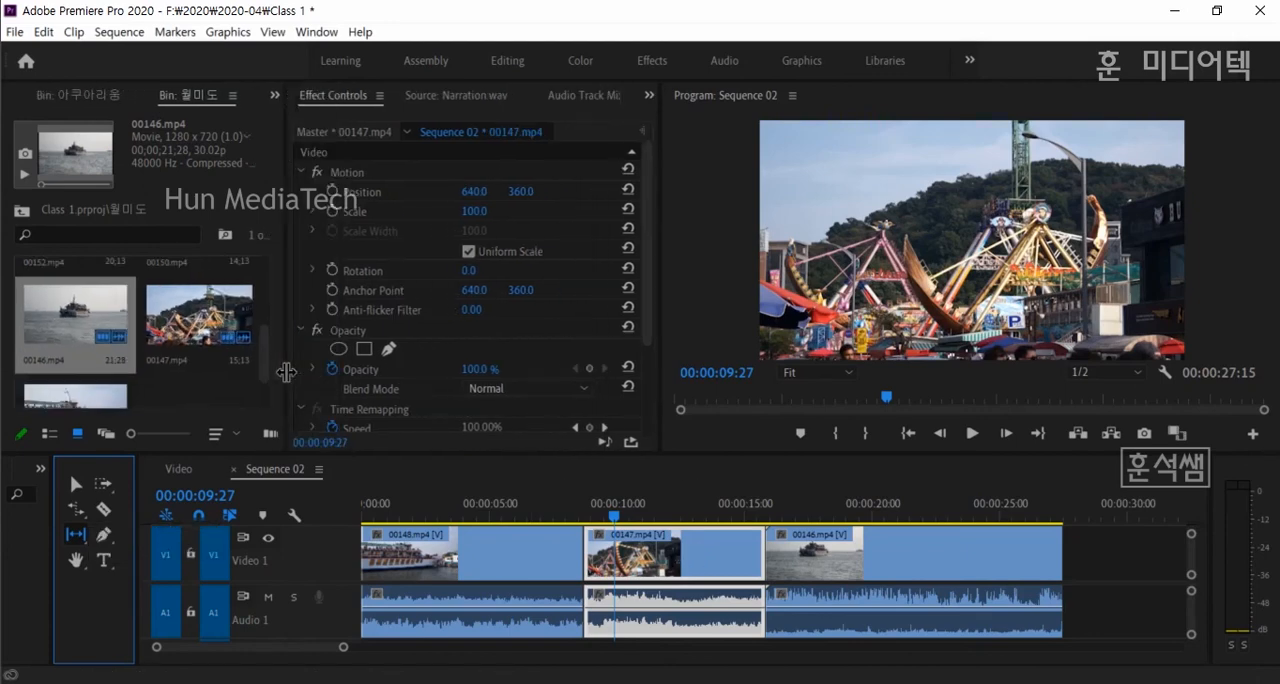
{"action": "double_click", "coordinate": [667, 549]}
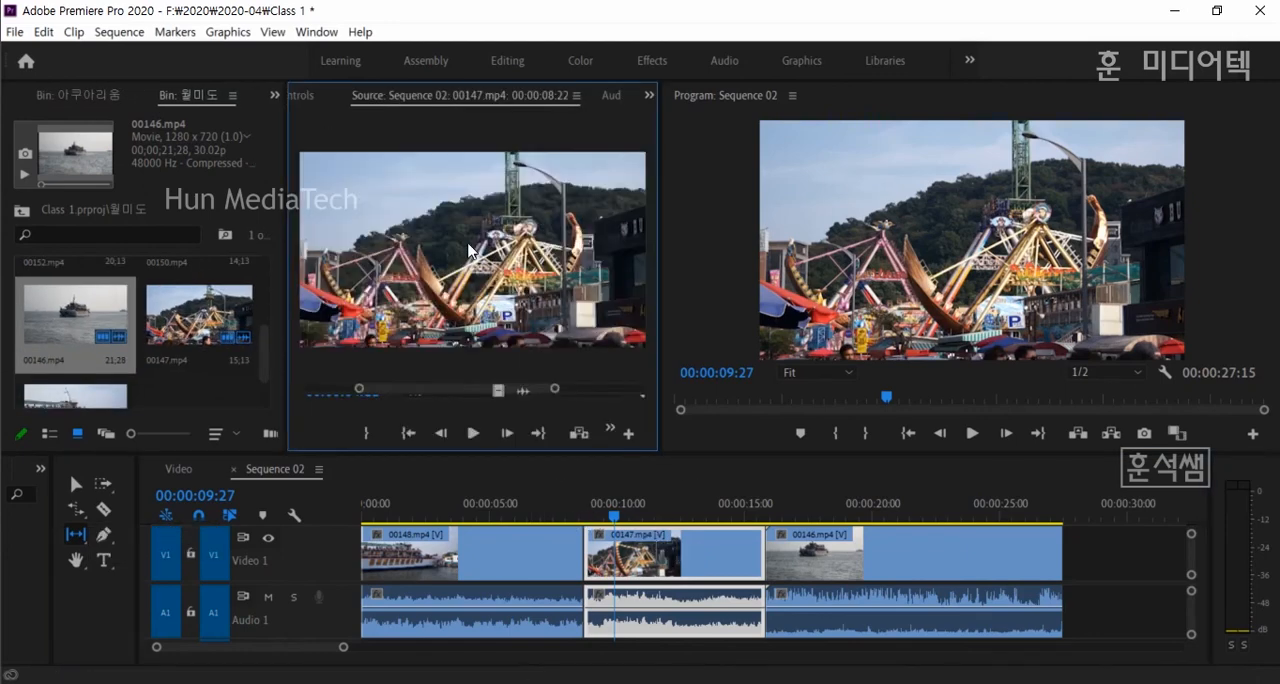
{"action": "left_click_drag", "start_coordinate": [661, 318], "coordinate": [692, 327]}
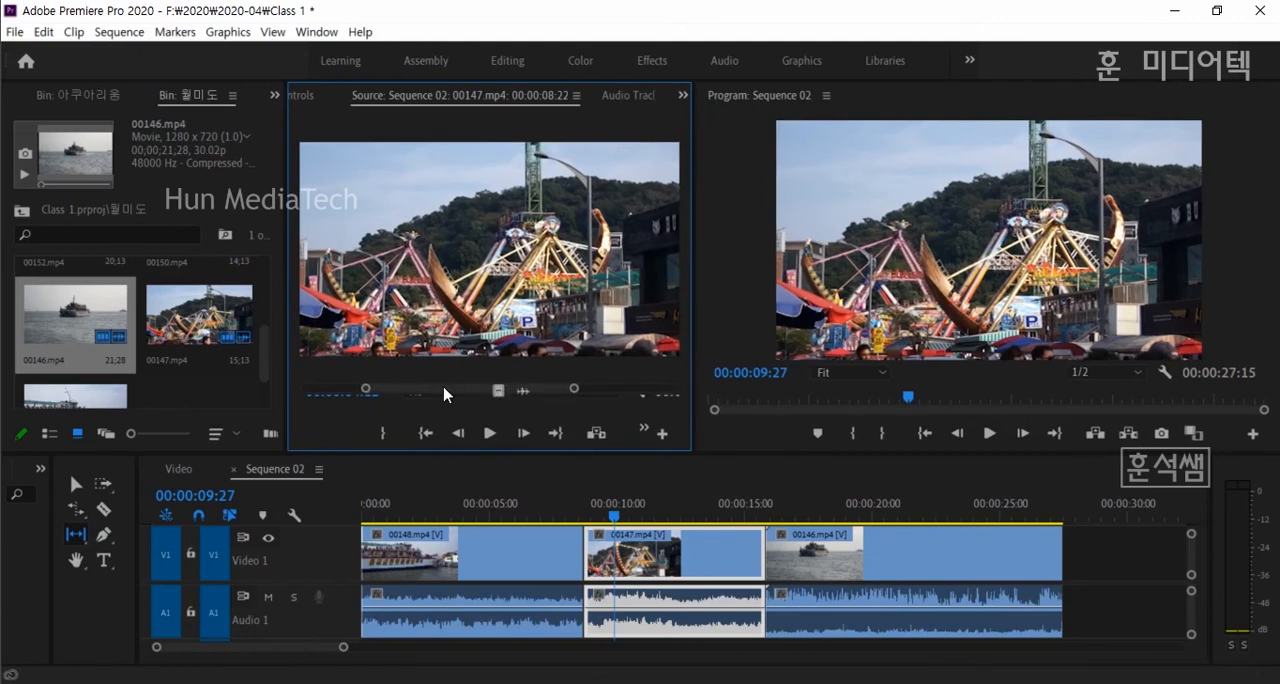
{"action": "mouse_move", "coordinate": [444, 393]}
{"action": "left_mouse_down"}
{"action": "mouse_move", "coordinate": [424, 392]}
{"action": "mouse_move", "coordinate": [465, 394]}
{"action": "left_mouse_up"}
- Slip the footage inside 00147.mp4 to another part of its source and widen the Source Monitor further
{"action": "left_click_drag", "start_coordinate": [650, 563], "coordinate": [682, 566]}
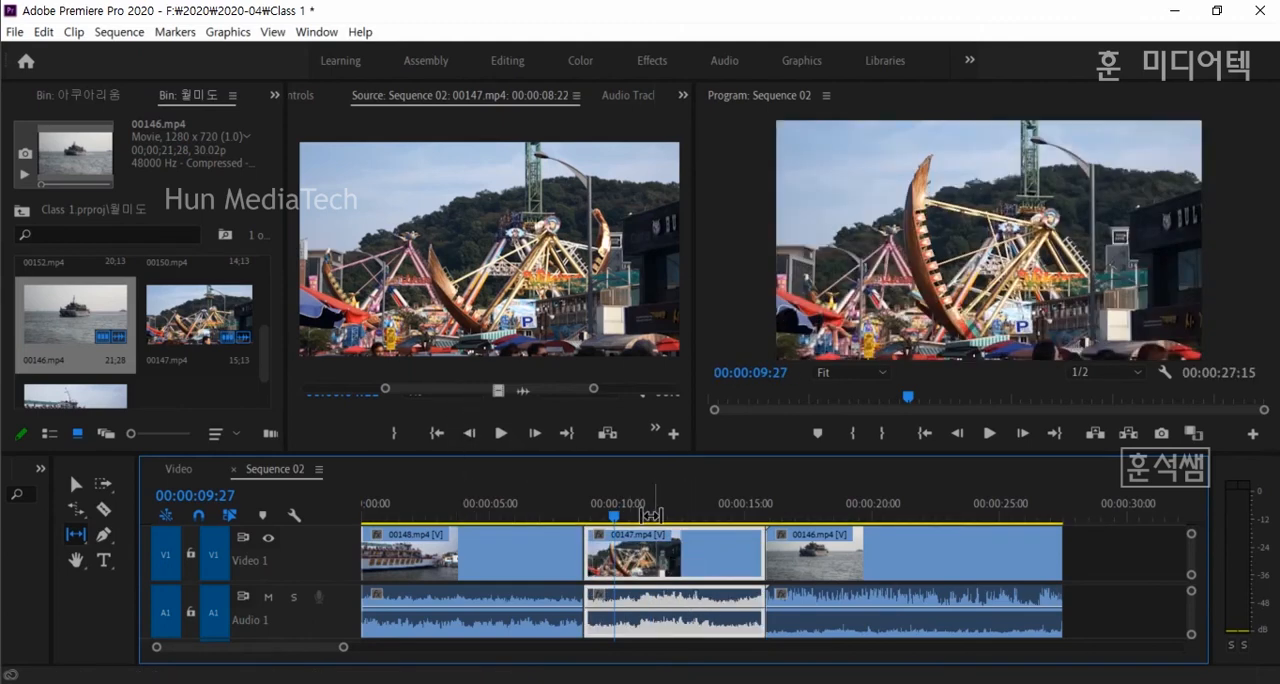
{"action": "mouse_move", "coordinate": [670, 560]}
{"action": "left_mouse_down"}
{"action": "mouse_move", "coordinate": [697, 555]}
{"action": "mouse_move", "coordinate": [667, 556]}
{"action": "left_mouse_up"}
{"action": "left_click_drag", "start_coordinate": [595, 389], "coordinate": [527, 390]}
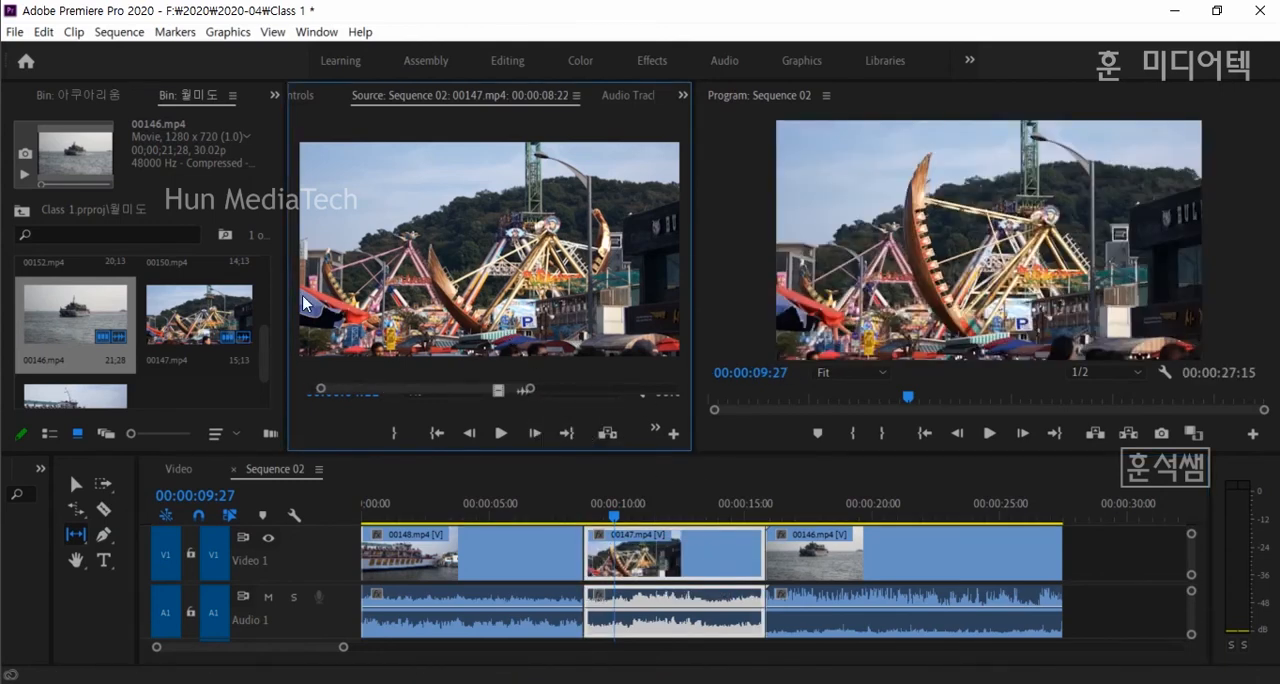
{"action": "left_click_drag", "start_coordinate": [286, 287], "coordinate": [190, 287]}
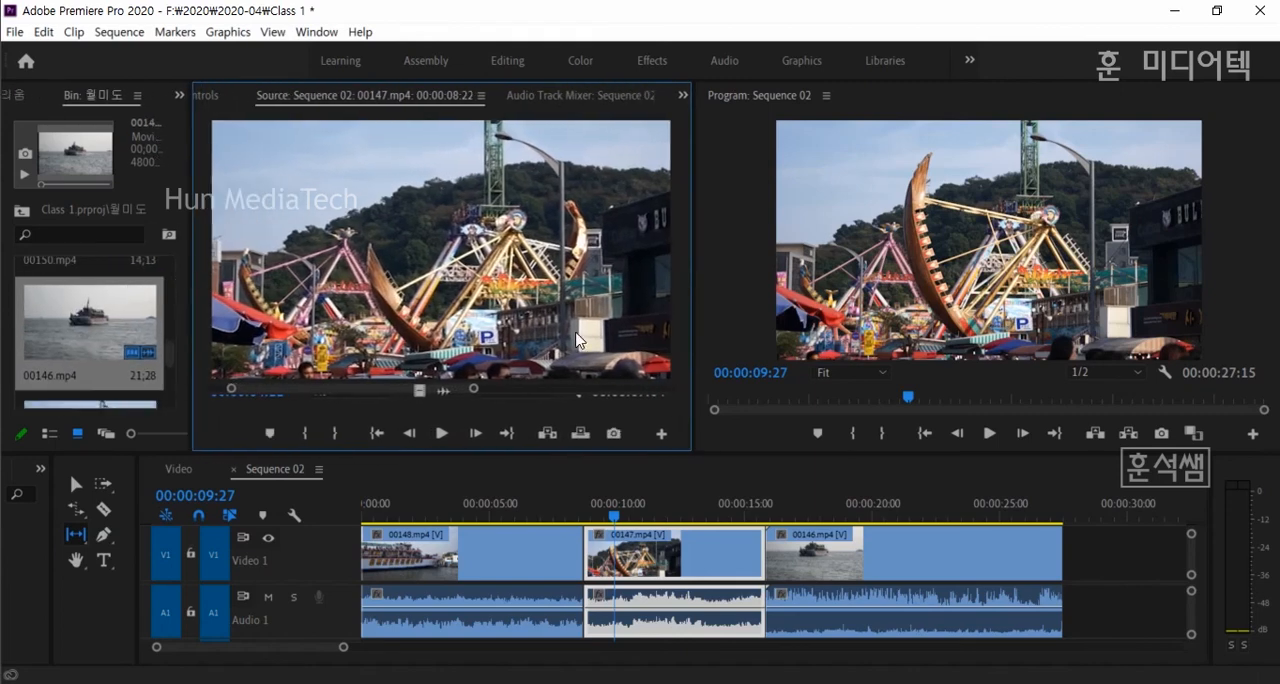
{"action": "left_click_drag", "start_coordinate": [474, 389], "coordinate": [512, 390]}
{"action": "left_click_drag", "start_coordinate": [652, 525], "coordinate": [632, 526]}
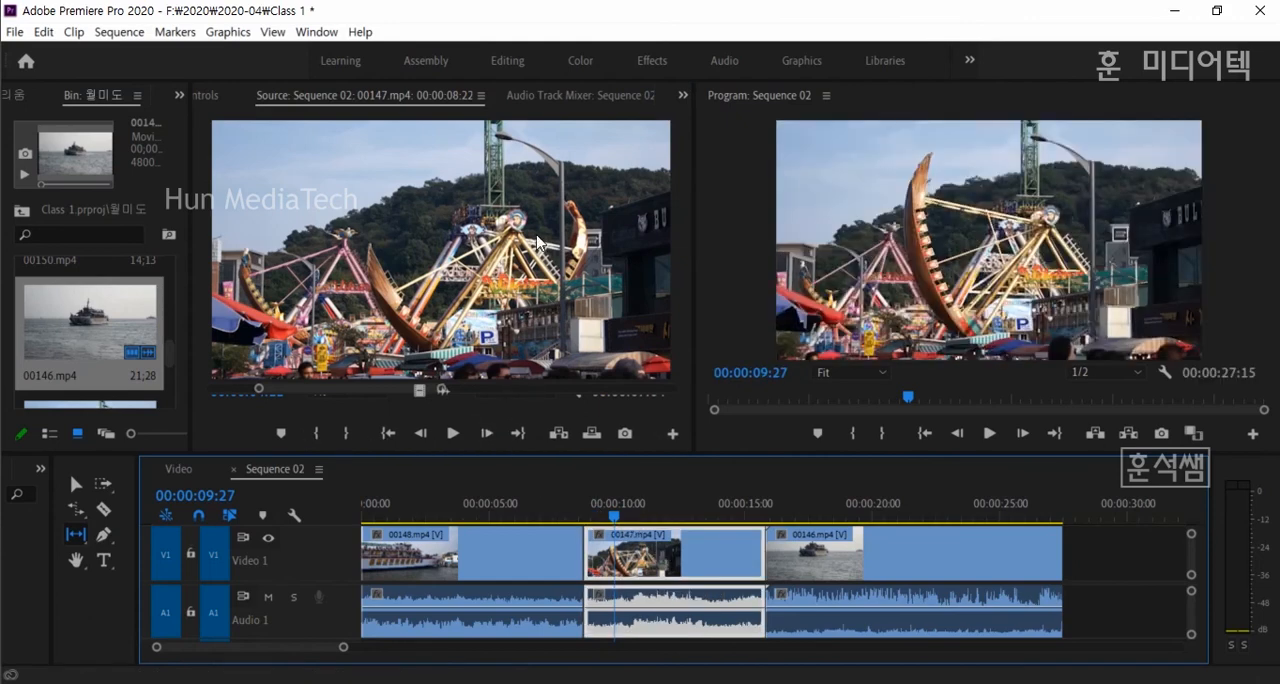
{"action": "left_click_drag", "start_coordinate": [543, 458], "coordinate": [548, 536]}
{"action": "left_click_drag", "start_coordinate": [547, 537], "coordinate": [545, 452]}
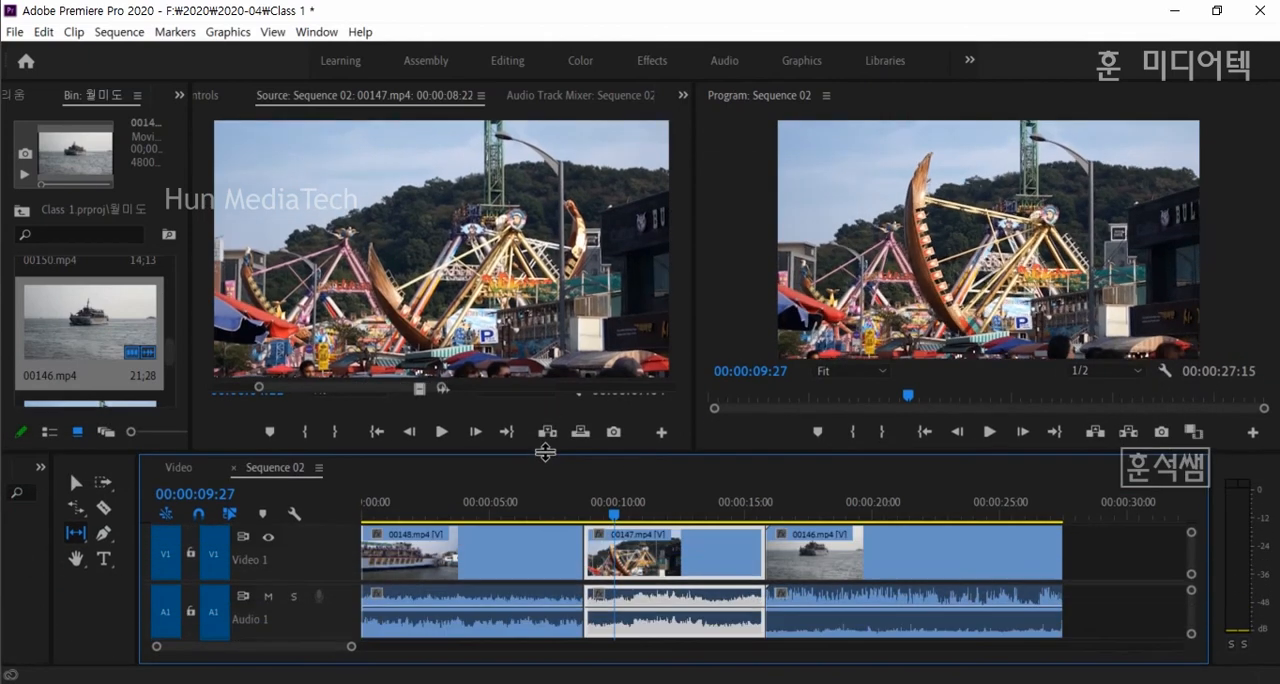
{"action": "left_click", "coordinate": [268, 398]}
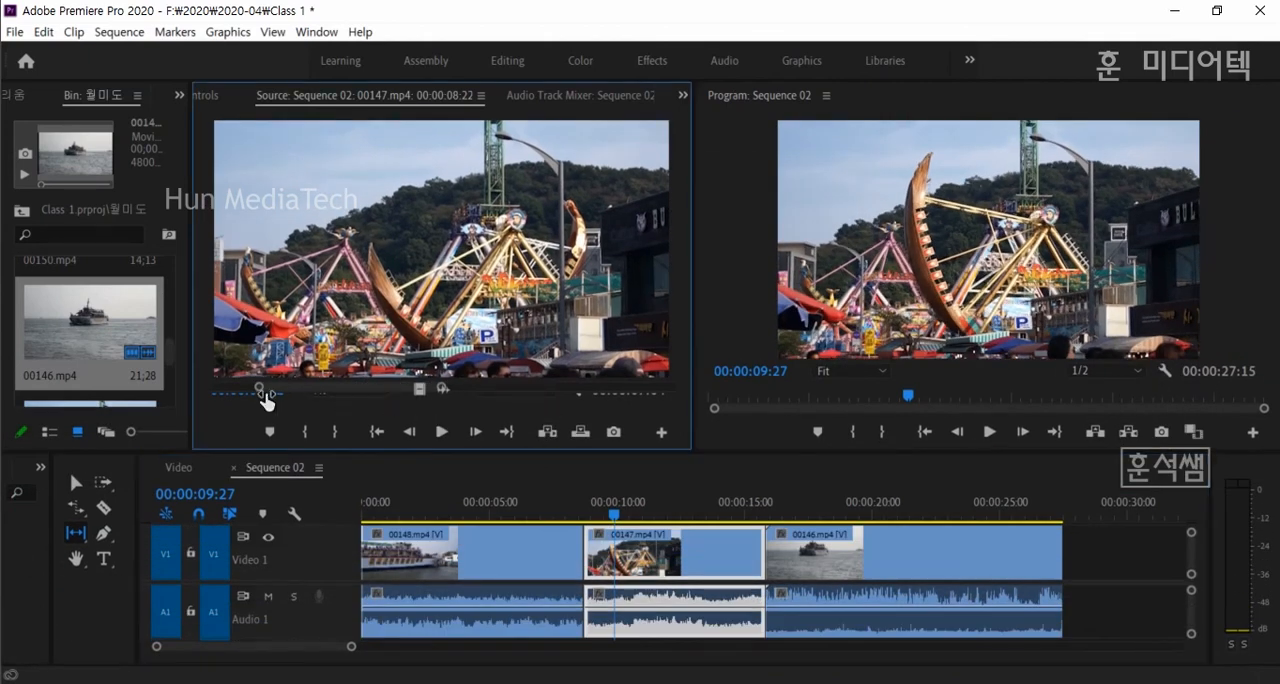
{"action": "left_click", "coordinate": [262, 392]}
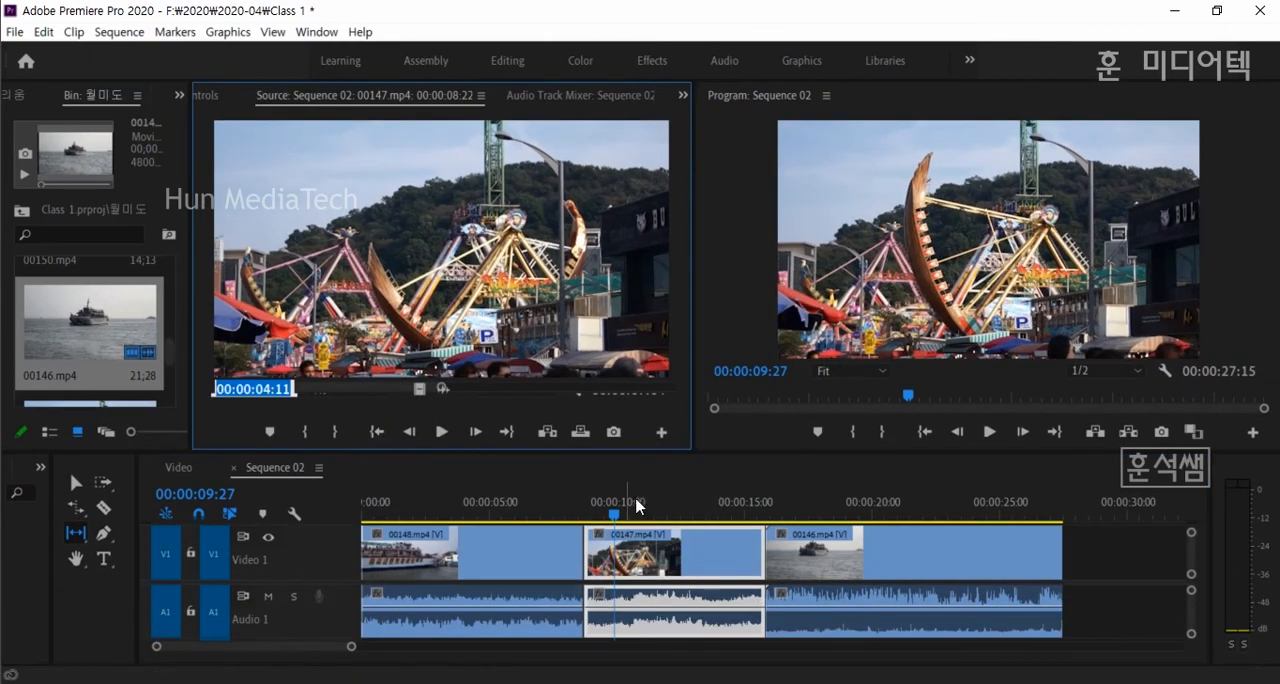
- Slip the footage inside 00147.mp4 to an earlier part of its source and slip 00148.mp4 as well
{"action": "mouse_move", "coordinate": [614, 453]}
{"action": "left_mouse_down"}
{"action": "mouse_move", "coordinate": [619, 472]}
{"action": "mouse_move", "coordinate": [620, 447]}
{"action": "left_mouse_up"}
{"action": "left_click_drag", "start_coordinate": [660, 563], "coordinate": [702, 569]}
{"action": "mouse_move", "coordinate": [471, 555]}
{"action": "left_mouse_down"}
{"action": "mouse_move", "coordinate": [454, 555]}
{"action": "mouse_move", "coordinate": [484, 556]}
{"action": "mouse_move", "coordinate": [428, 555]}
{"action": "mouse_move", "coordinate": [455, 553]}
{"action": "left_mouse_up"}
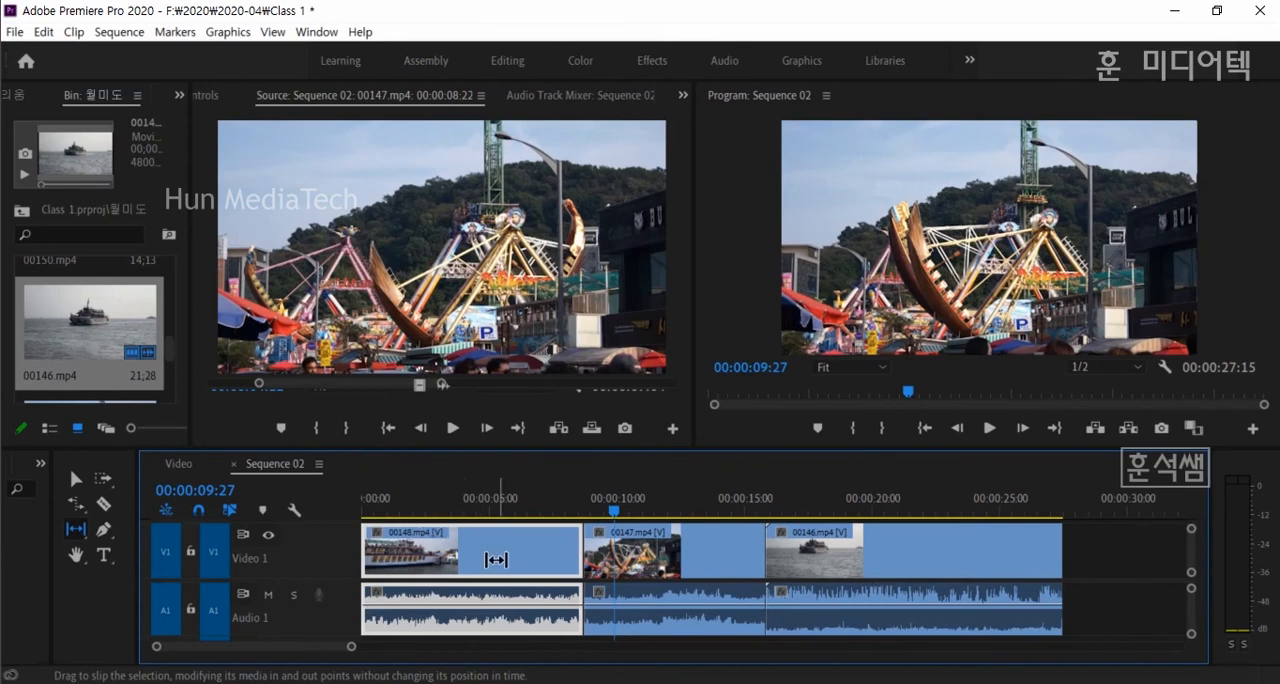
{"action": "left_click_drag", "start_coordinate": [494, 563], "coordinate": [494, 540]}
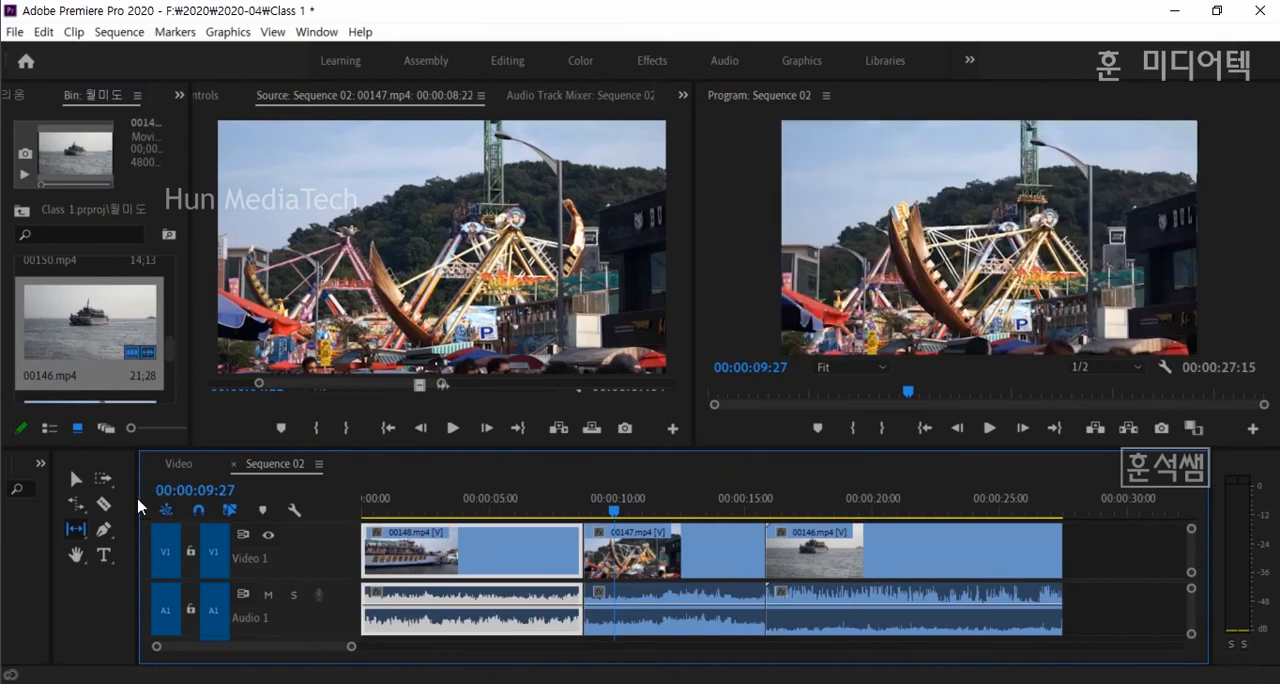
- Close the Source Monitor and display the Effect Controls
{"action": "left_click", "coordinate": [481, 96]}
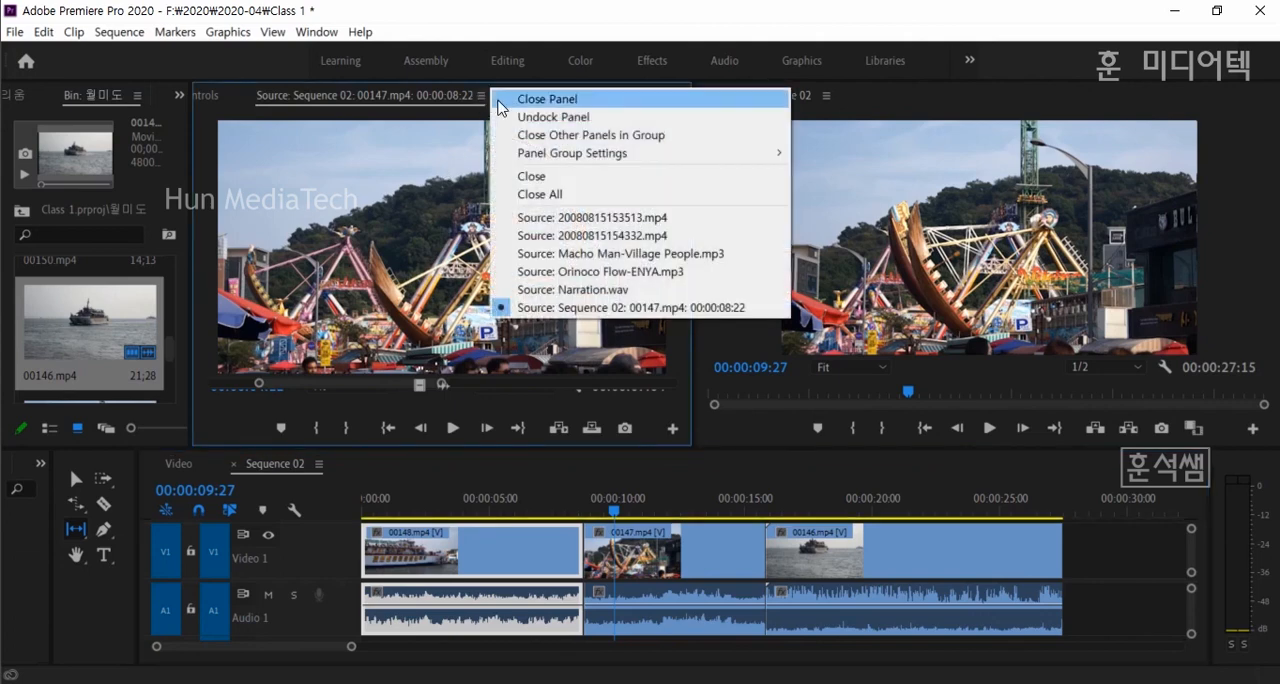
{"action": "left_click", "coordinate": [529, 99]}
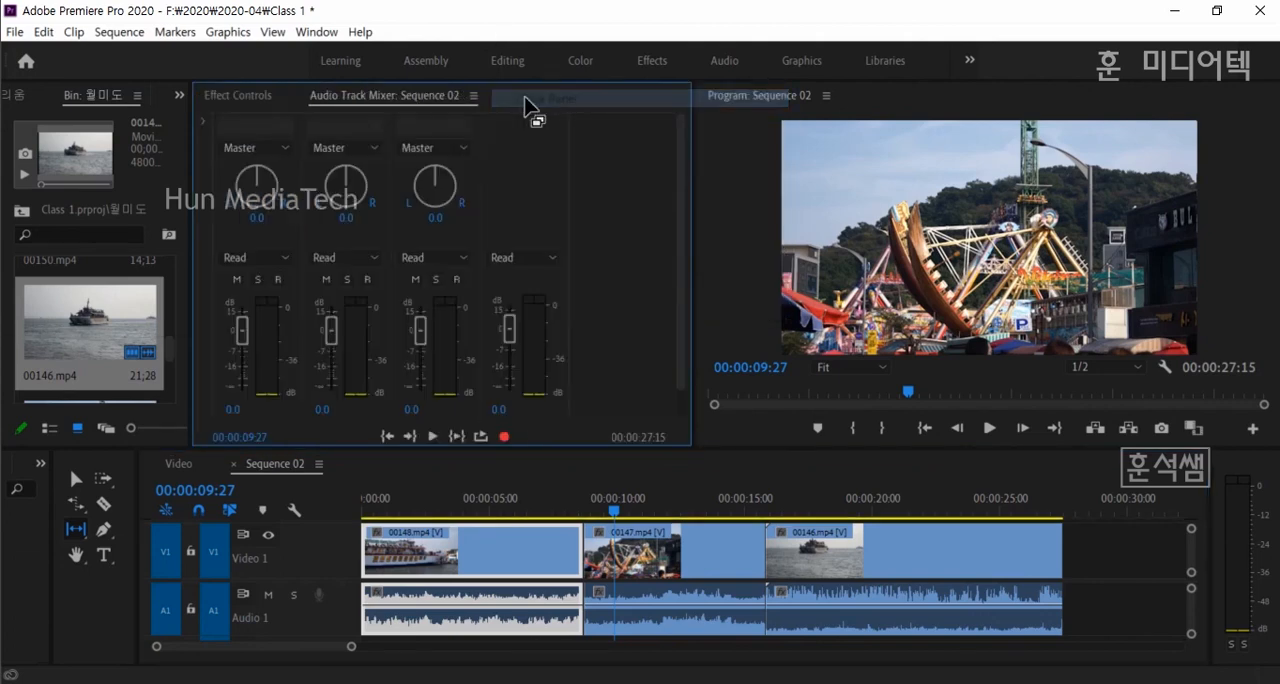
{"action": "left_click", "coordinate": [265, 100]}
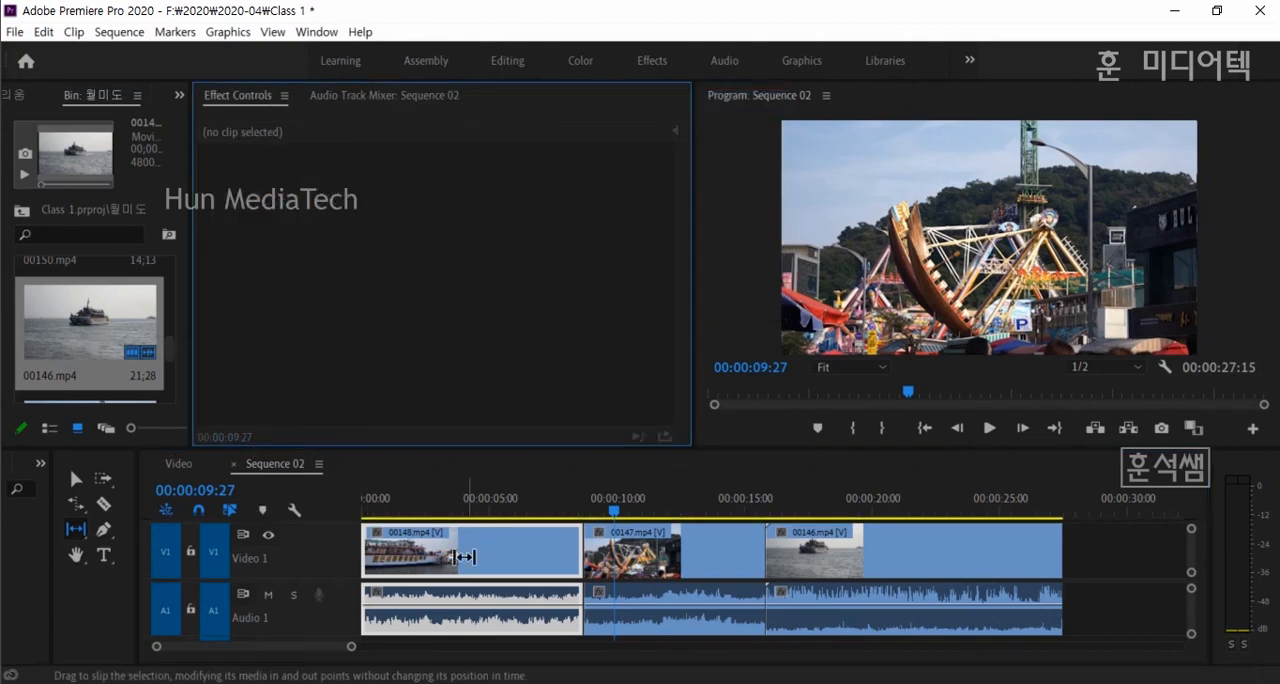
- Slide 00147.mp4 about two seconds later between its neighbouring clips with the Slide tool
{"action": "left_click", "coordinate": [157, 537]}
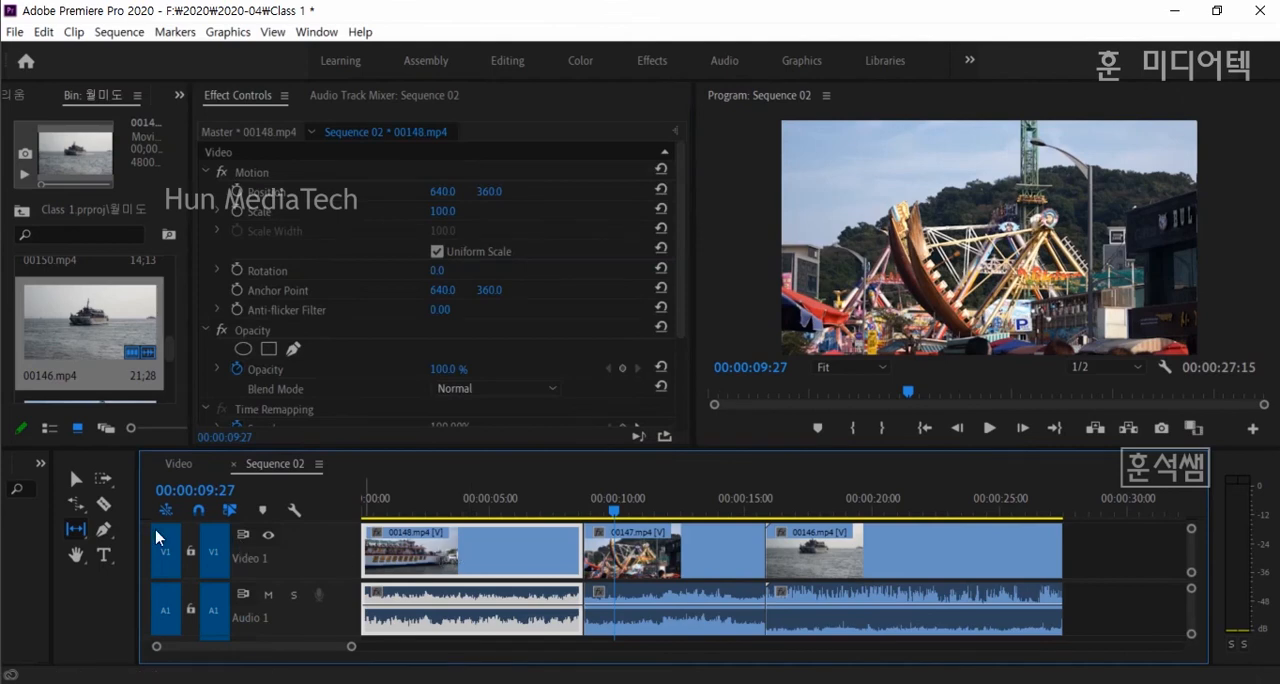
{"action": "left_click", "coordinate": [75, 530]}
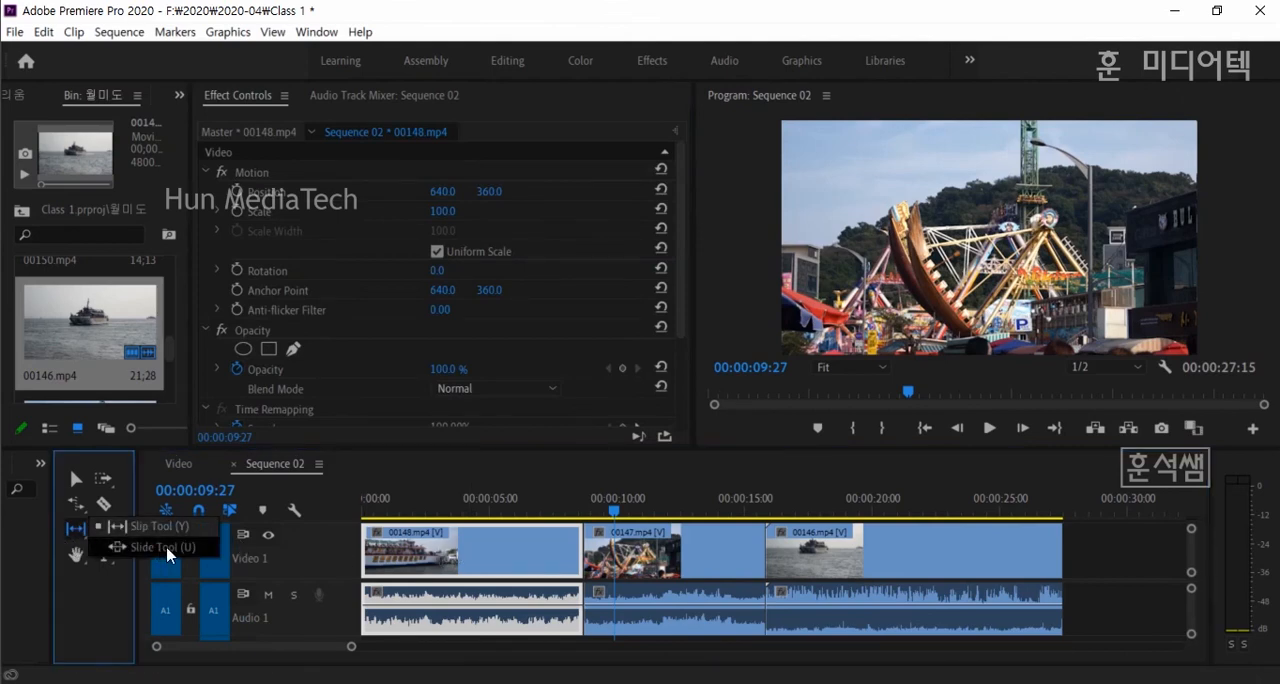
{"action": "left_click", "coordinate": [163, 548]}
{"action": "left_click", "coordinate": [663, 564]}
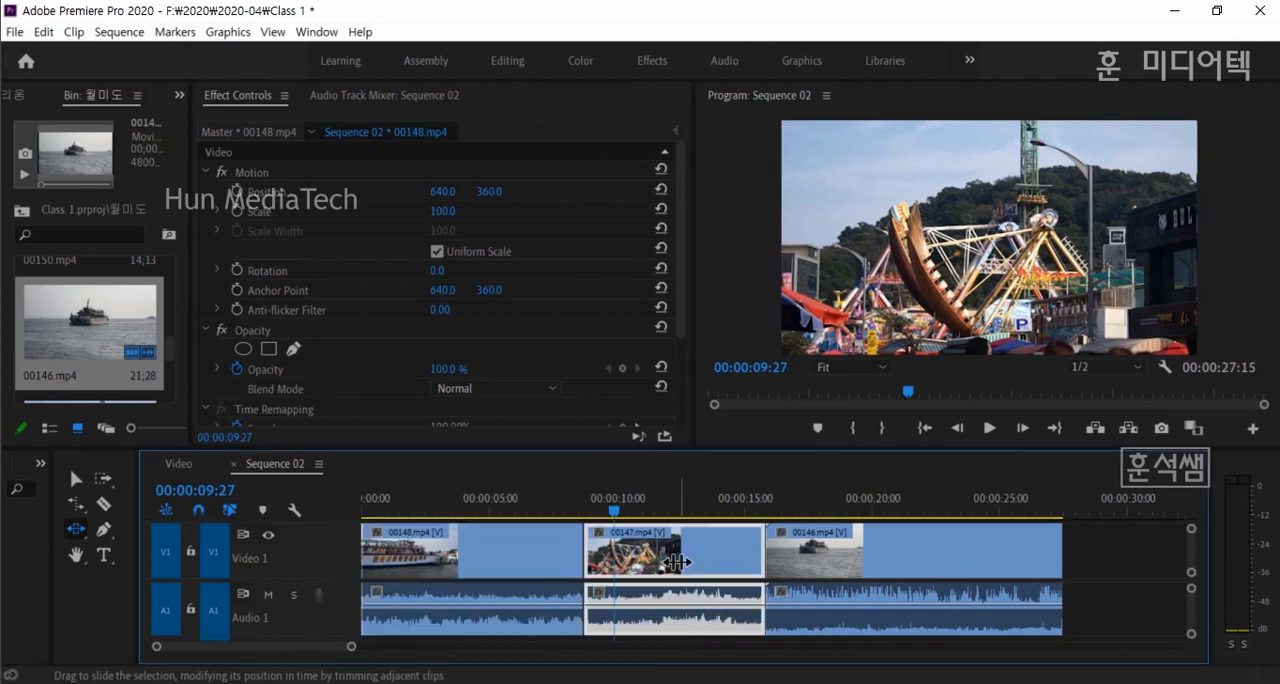
{"action": "mouse_move", "coordinate": [679, 563]}
{"action": "left_mouse_down"}
{"action": "mouse_move", "coordinate": [770, 568]}
{"action": "mouse_move", "coordinate": [655, 561]}
{"action": "mouse_move", "coordinate": [757, 564]}
{"action": "mouse_move", "coordinate": [701, 565]}
{"action": "left_mouse_up"}
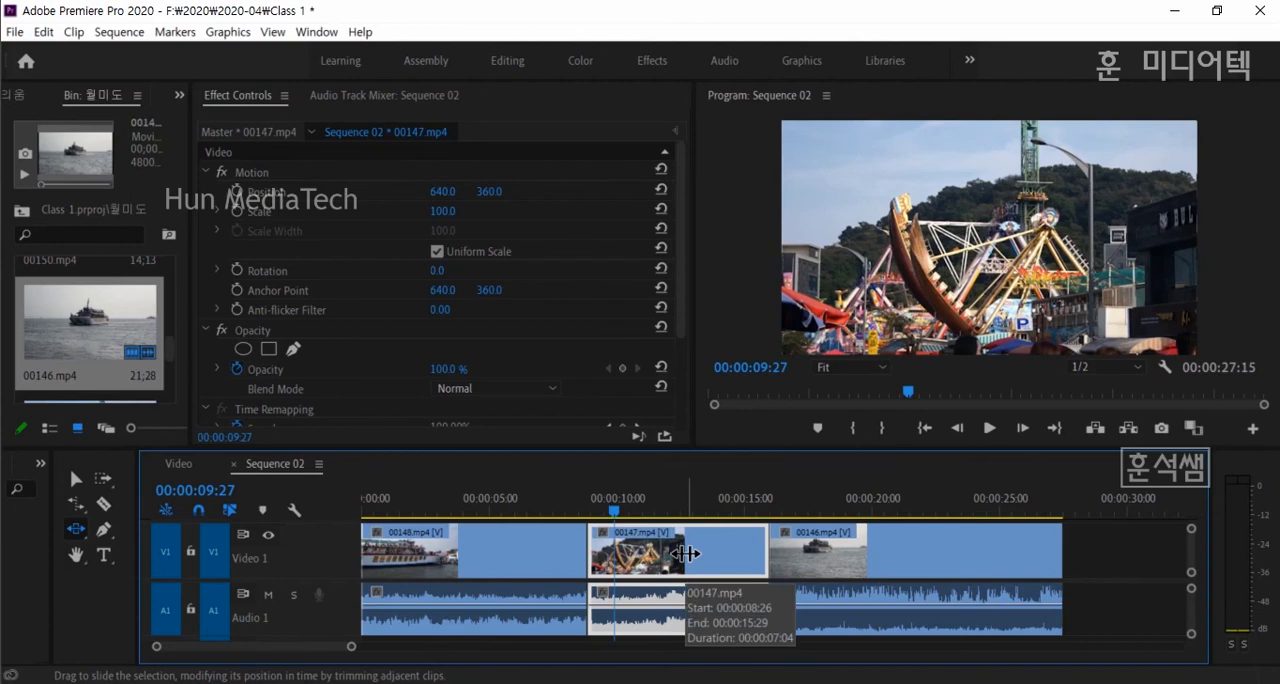
{"action": "left_click_drag", "start_coordinate": [686, 553], "coordinate": [749, 556]}
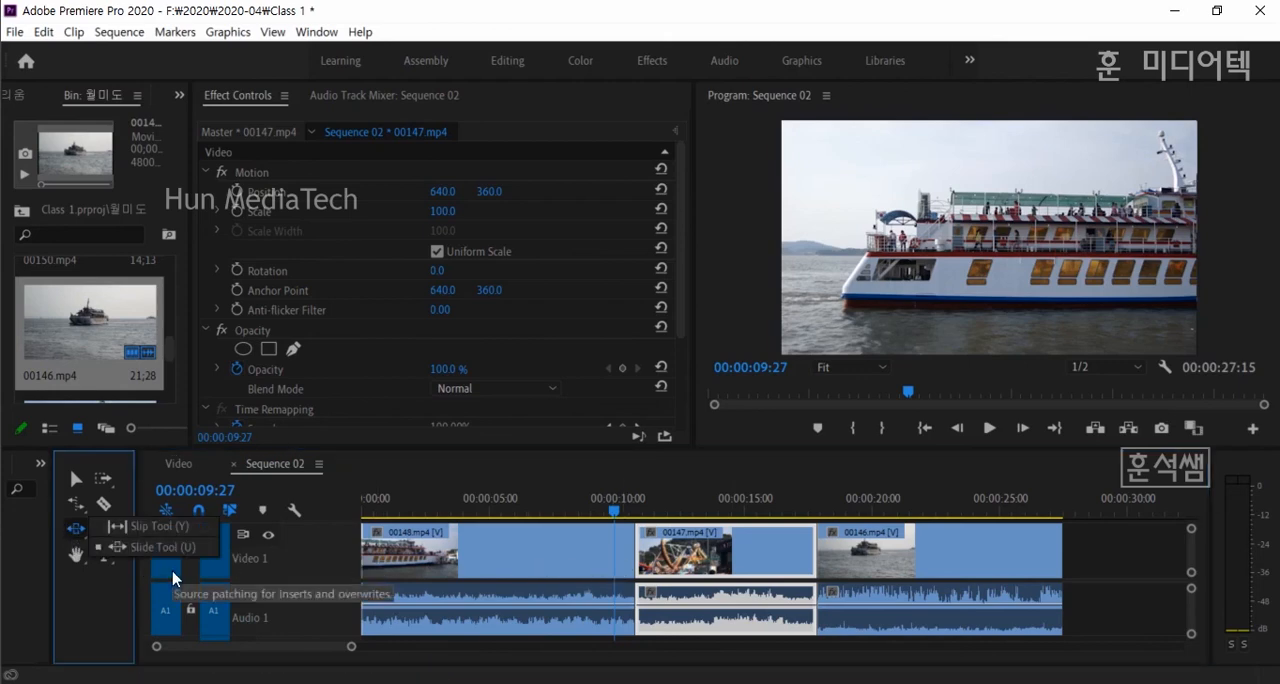
- Slide 00147.mp4 slightly earlier between 00148.mp4 and 00146.mp4 with the Slide tool
{"action": "left_click", "coordinate": [75, 529]}
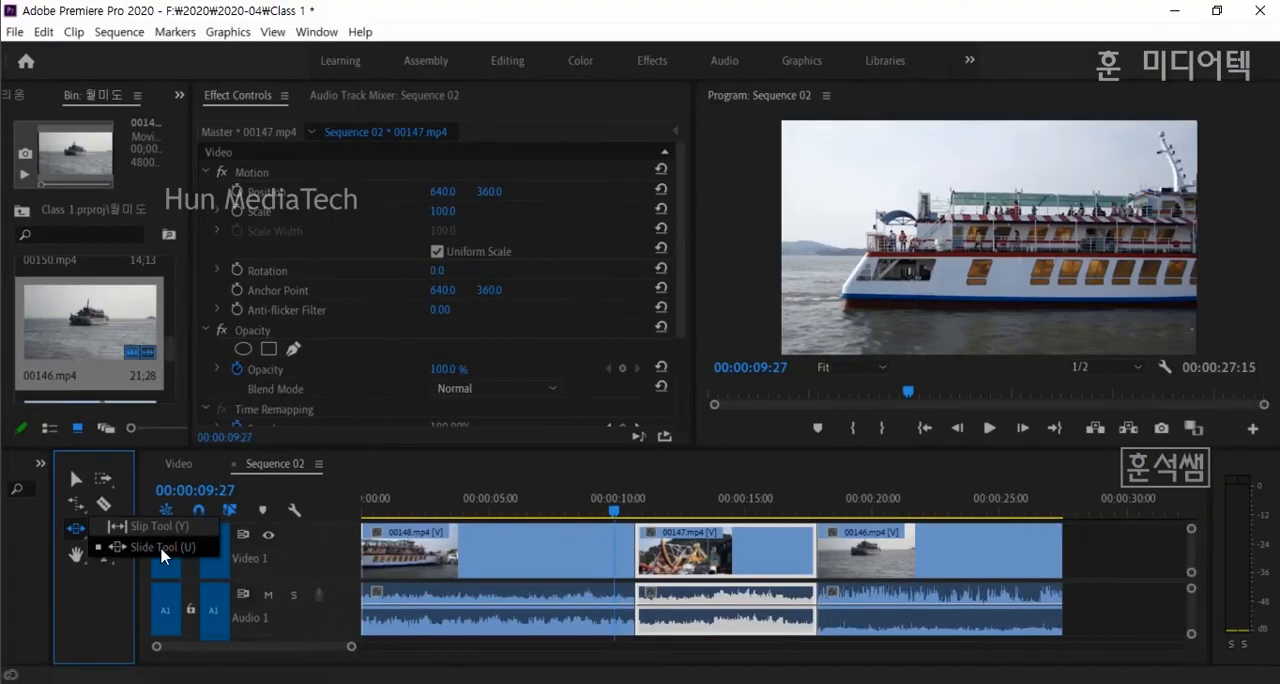
{"action": "left_click", "coordinate": [150, 547]}
{"action": "left_click", "coordinate": [1116, 557]}
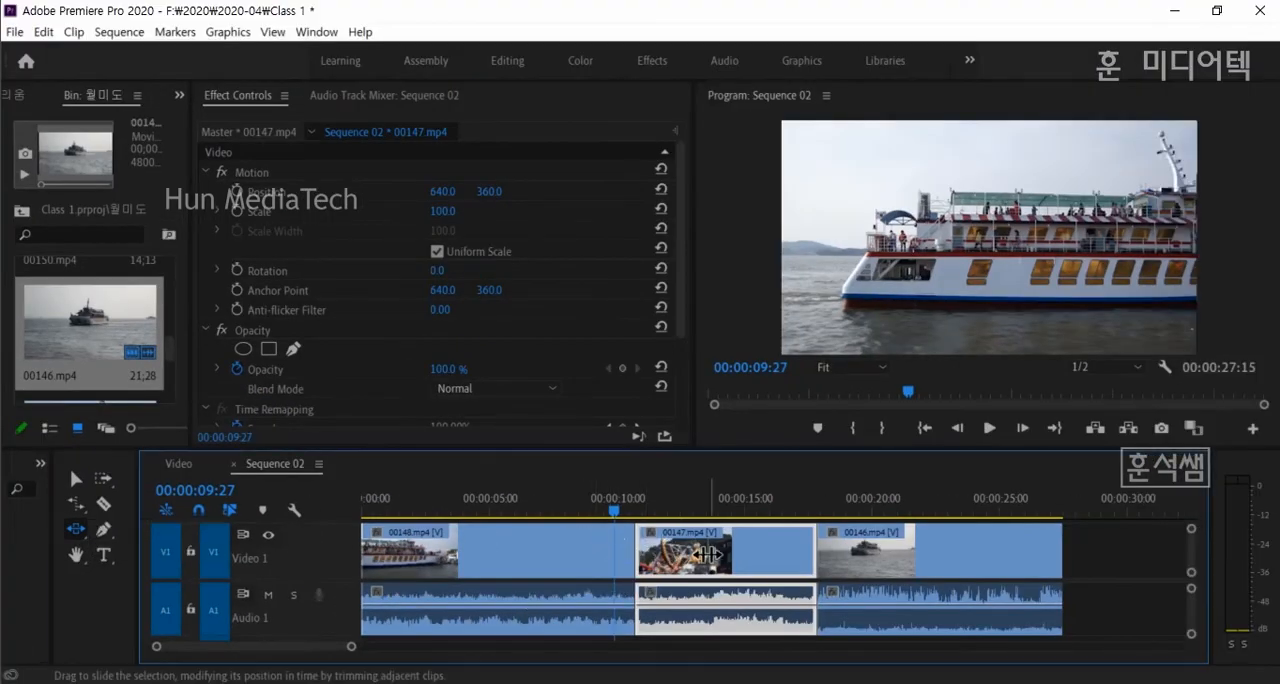
{"action": "mouse_move", "coordinate": [706, 554]}
{"action": "left_mouse_down"}
{"action": "mouse_move", "coordinate": [798, 558]}
{"action": "mouse_move", "coordinate": [729, 558]}
{"action": "left_mouse_up"}
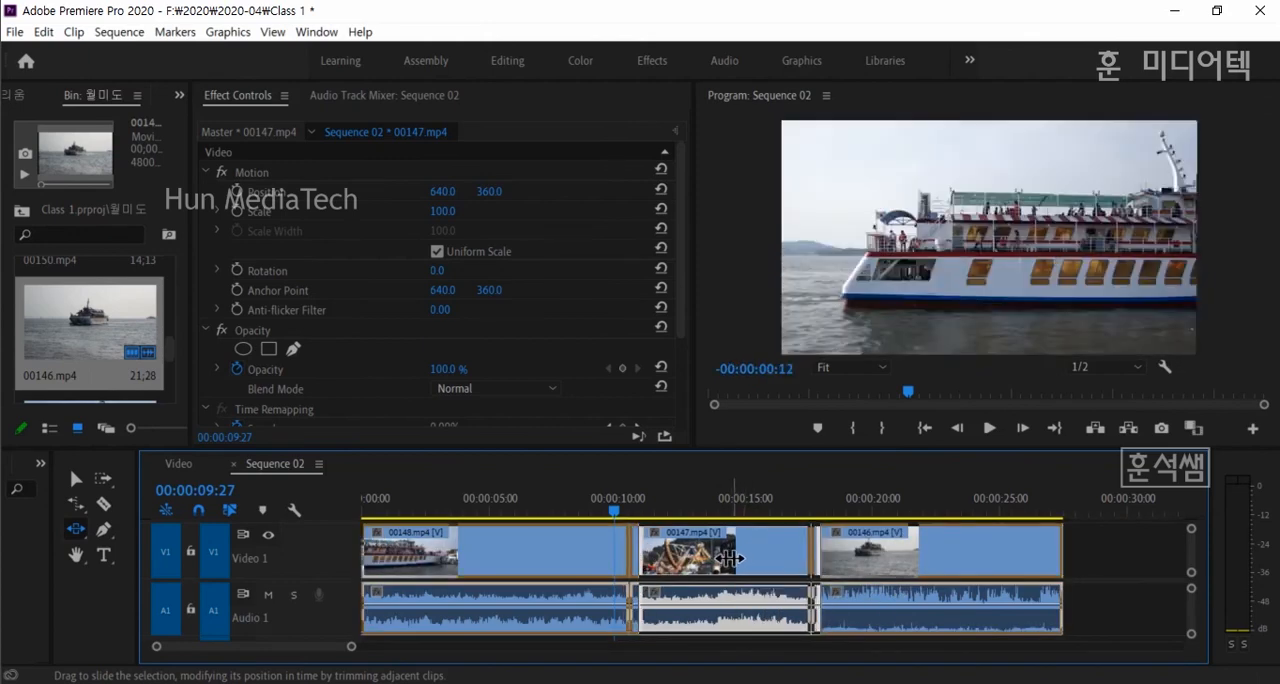
- Switch back to the Slip tool and slip the footage inside 00147.mp4 without moving the clip
{"action": "left_click", "coordinate": [70, 535]}
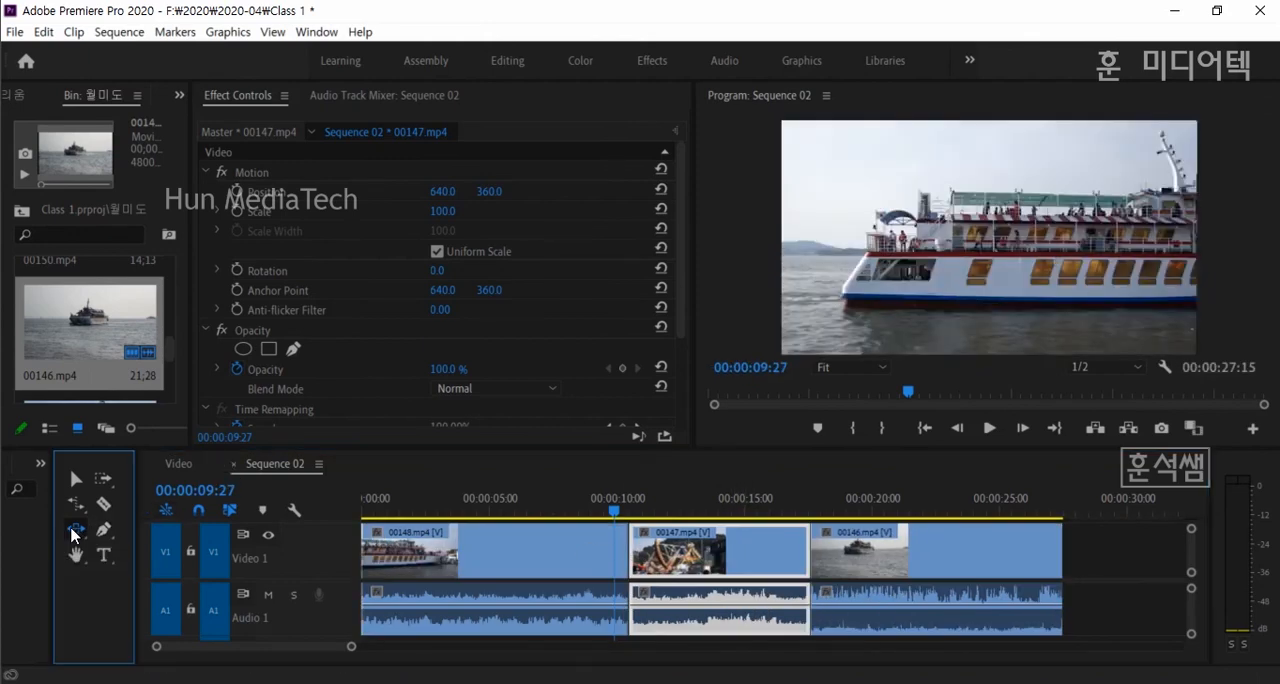
{"action": "left_click", "coordinate": [70, 535]}
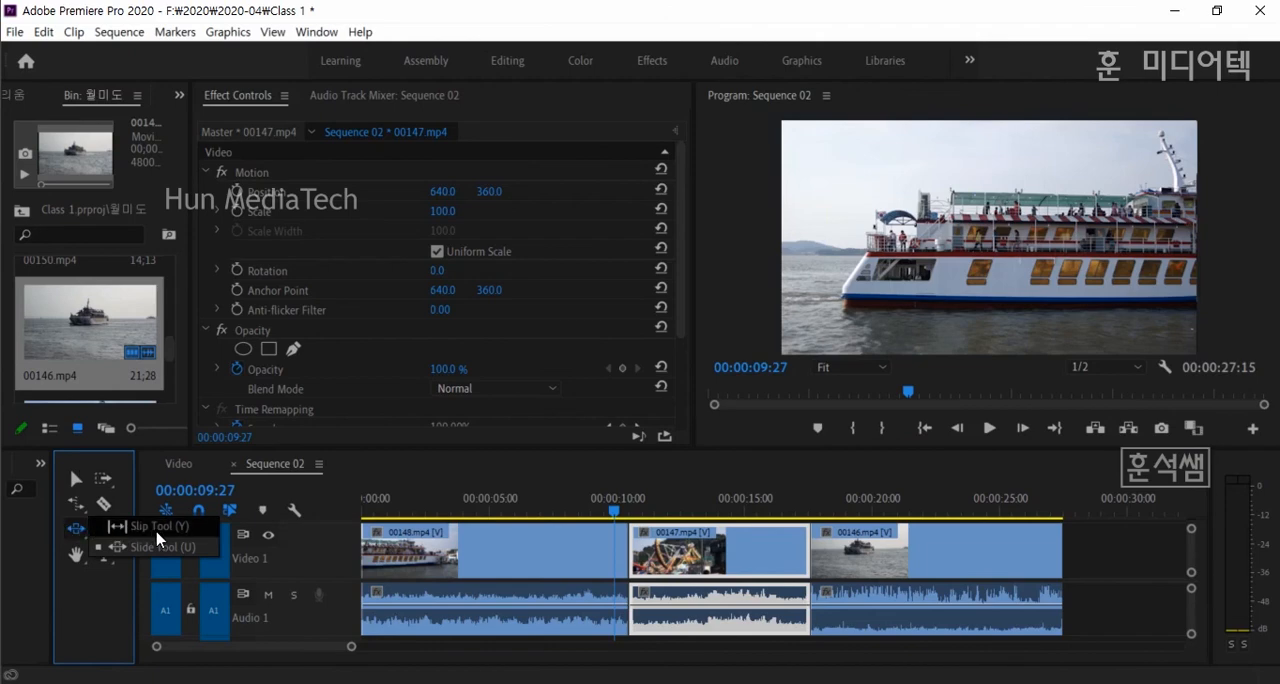
{"action": "left_click", "coordinate": [149, 530]}
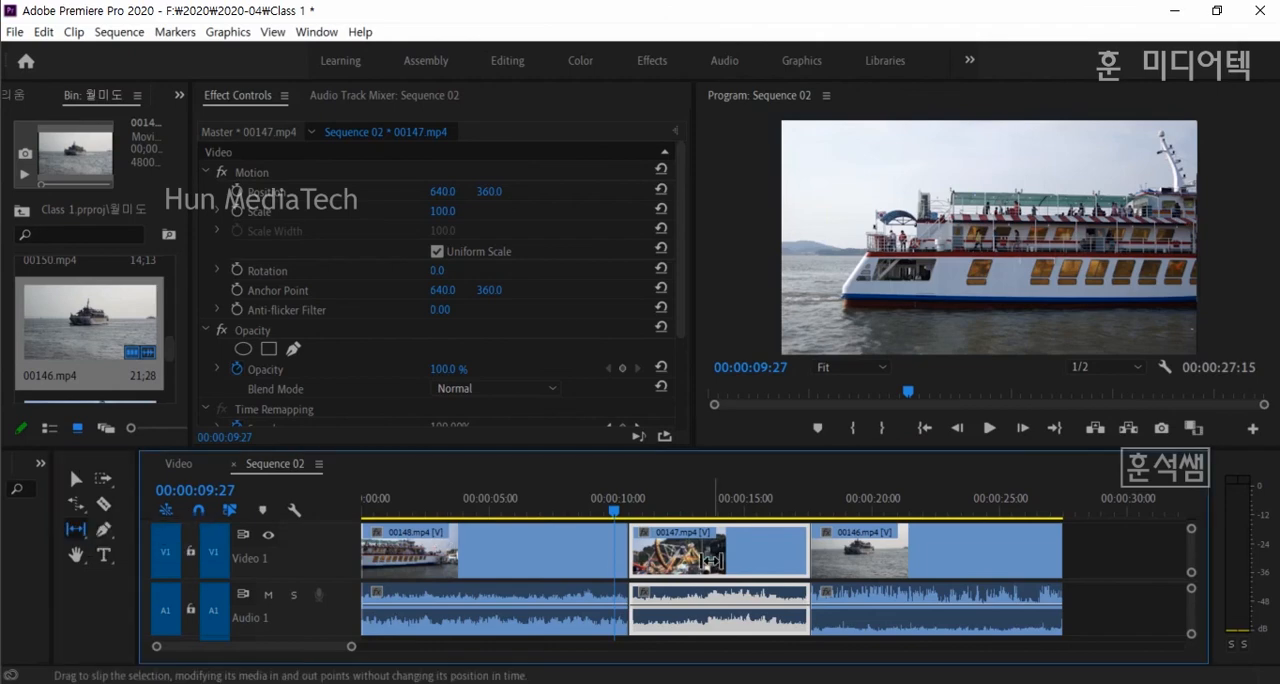
{"action": "mouse_move", "coordinate": [711, 561]}
{"action": "left_mouse_down"}
{"action": "mouse_move", "coordinate": [730, 555]}
{"action": "mouse_move", "coordinate": [718, 554]}
{"action": "left_mouse_up"}
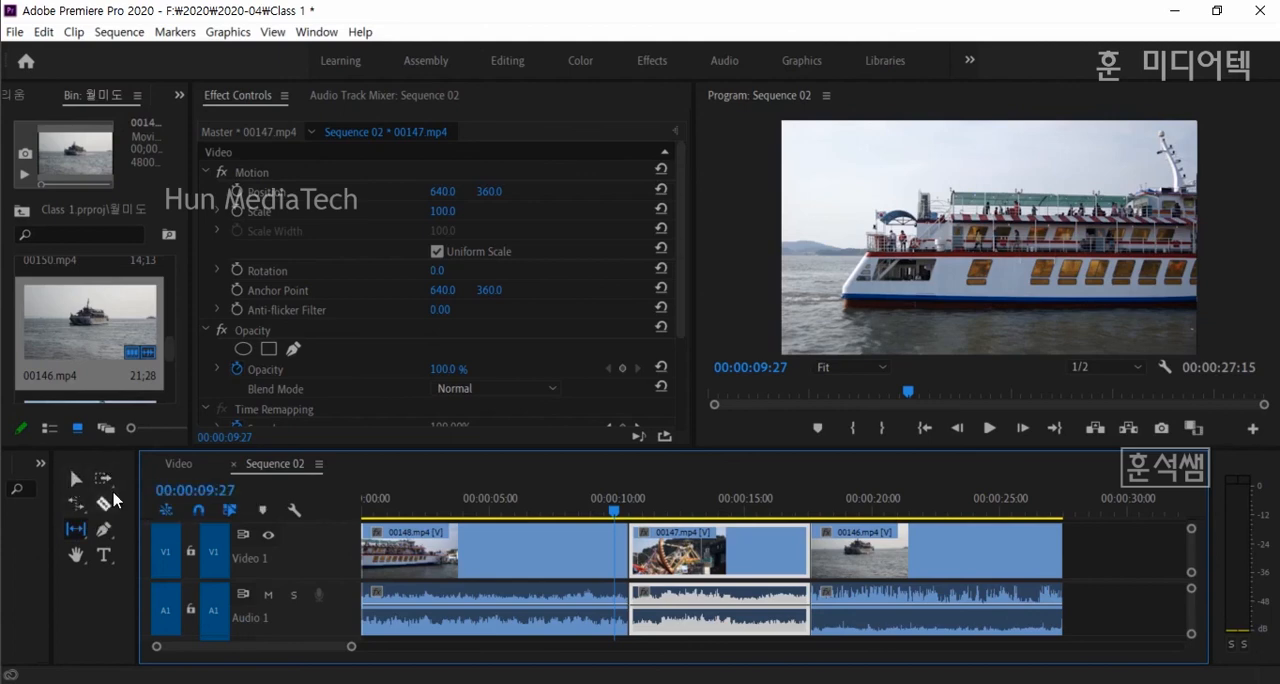
- Return to the Selection tool and select 00148.mp4 in the timeline
{"action": "left_click", "coordinate": [78, 508]}
{"action": "left_click", "coordinate": [78, 508]}
{"action": "left_click", "coordinate": [76, 506]}
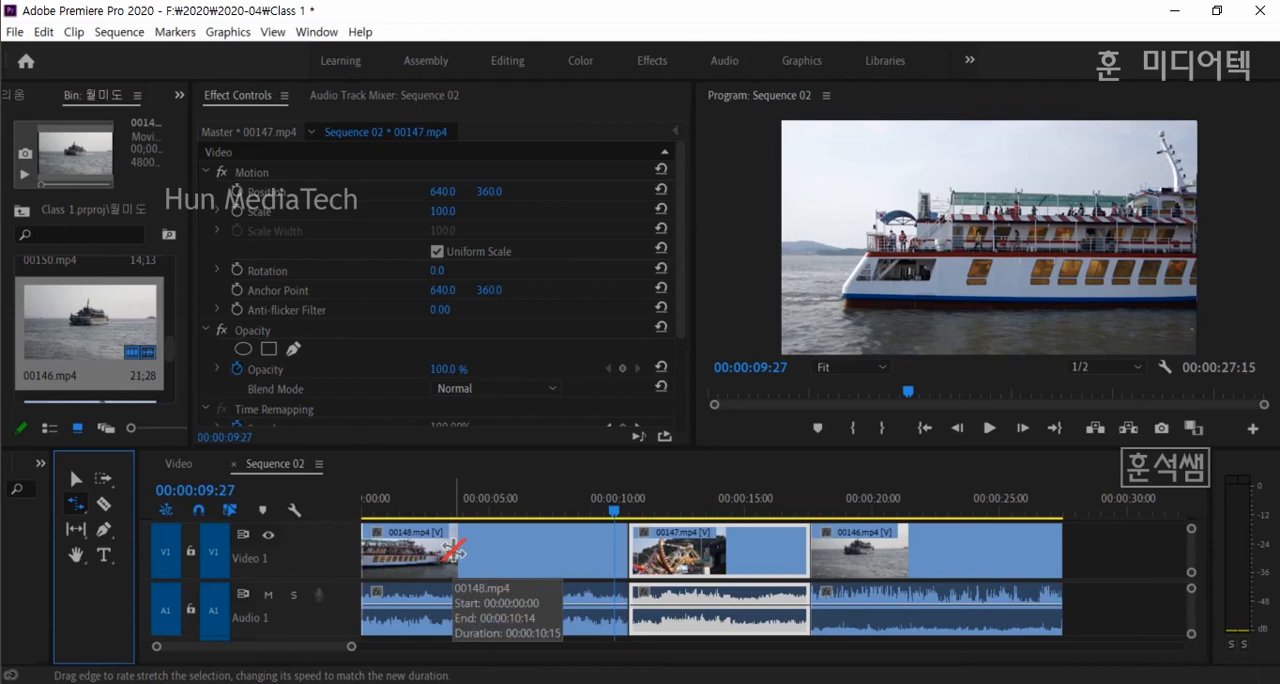
{"action": "left_click", "coordinate": [75, 480]}
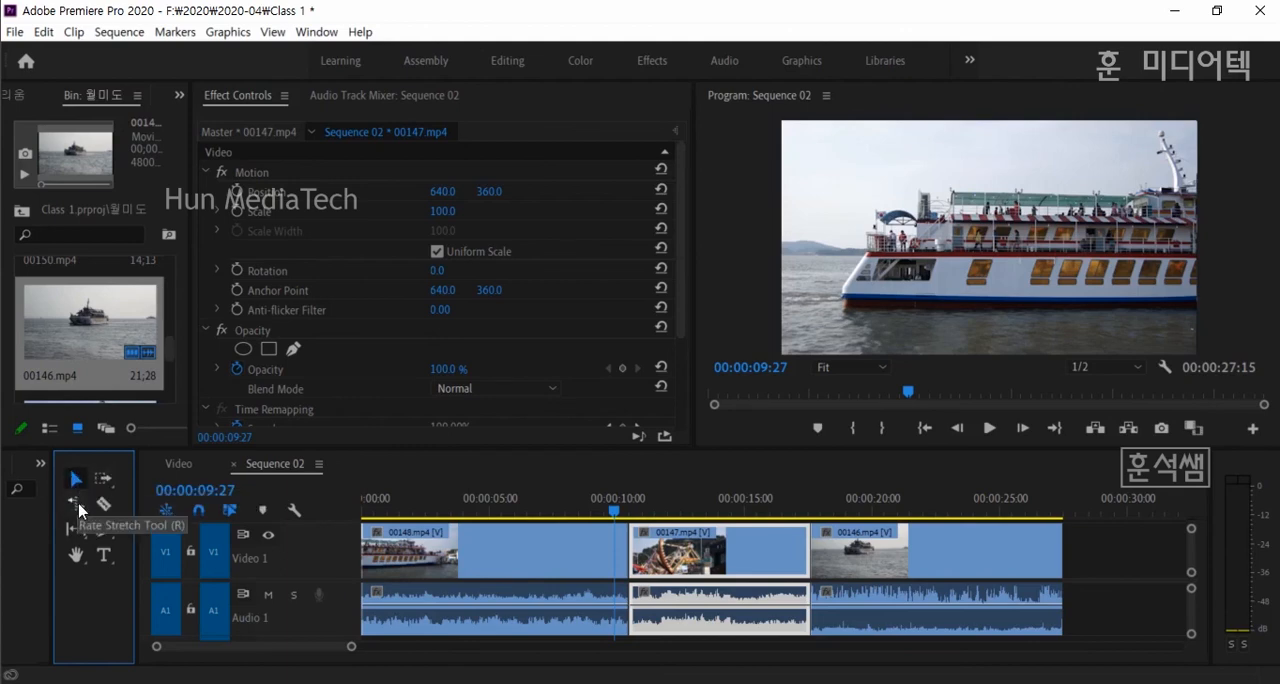
{"action": "left_click", "coordinate": [78, 503]}
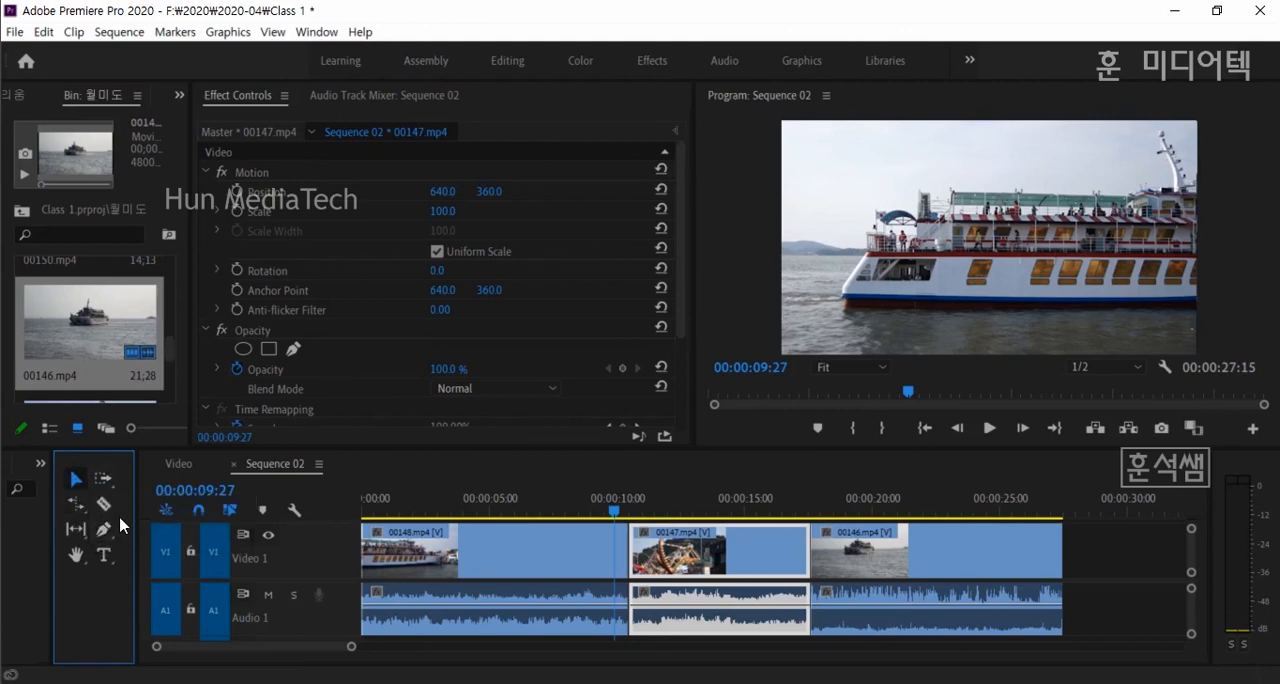
{"action": "left_click", "coordinate": [493, 610]}
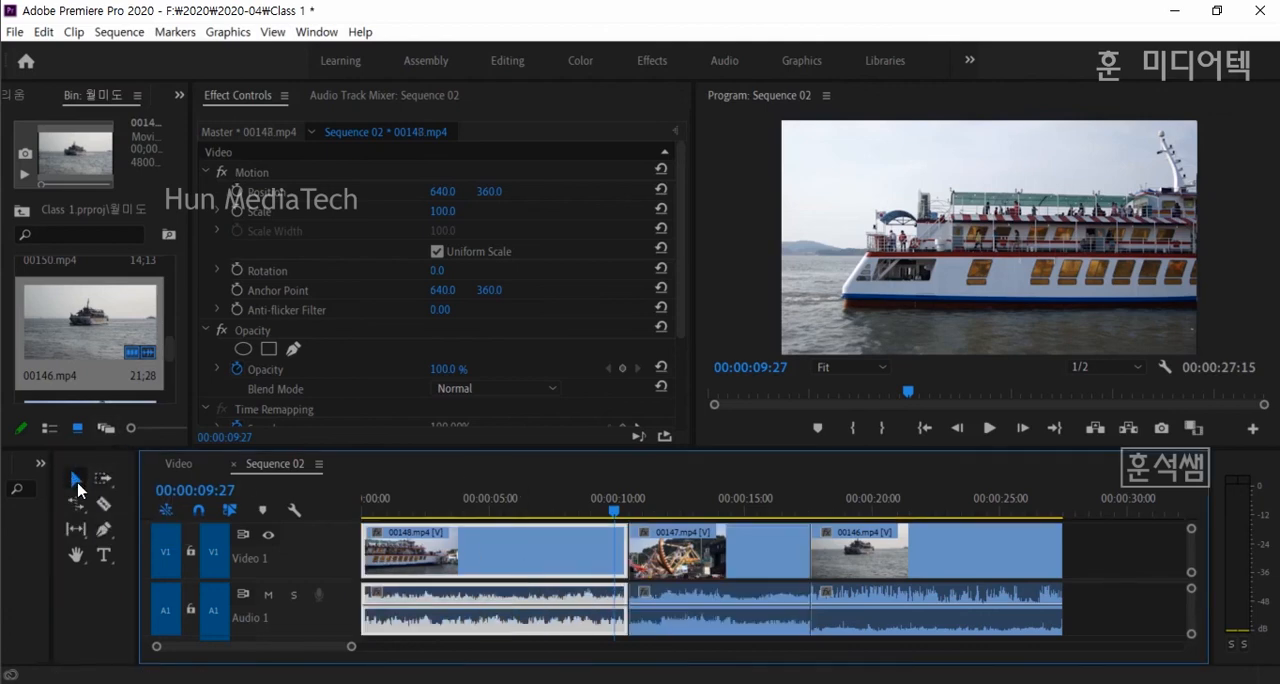